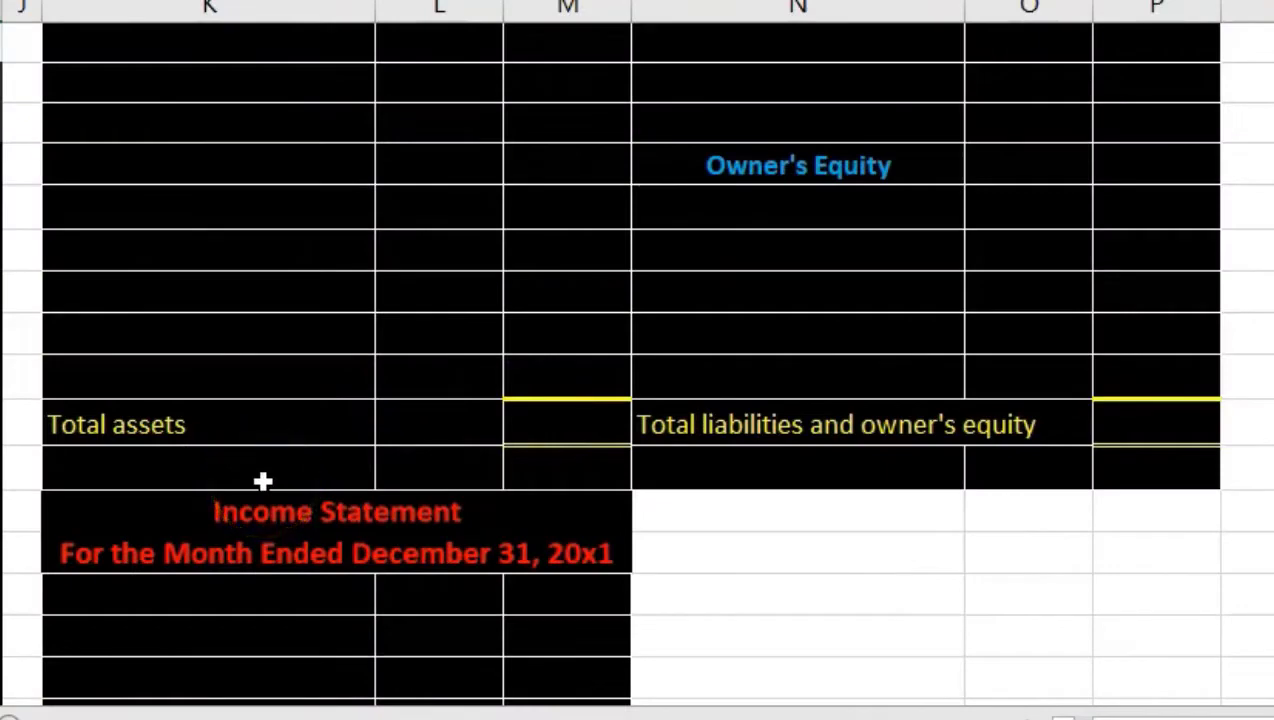
- Examine the blank balance sheet, income statement and owner's equity templates alongside the account groups in the adjusted trial balance
click(262, 482)
scroll(262, 482, down, 2)
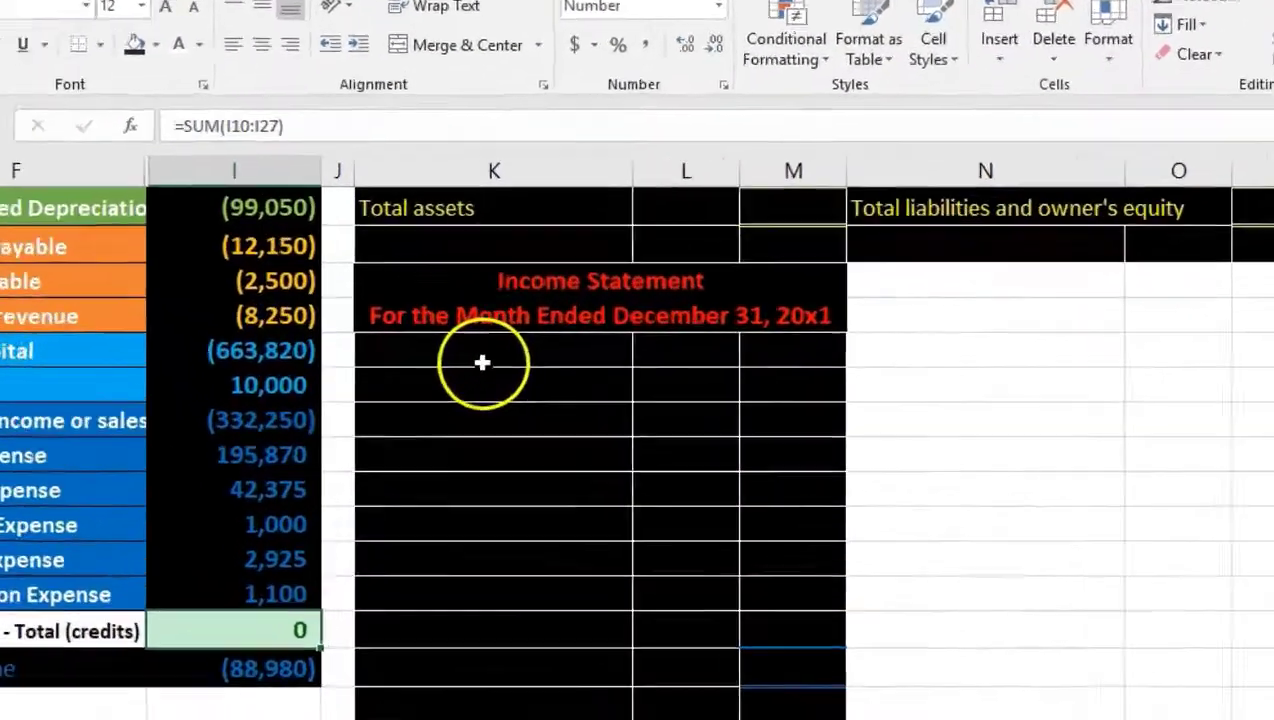
click(496, 364)
scroll(430, 358, down, 3)
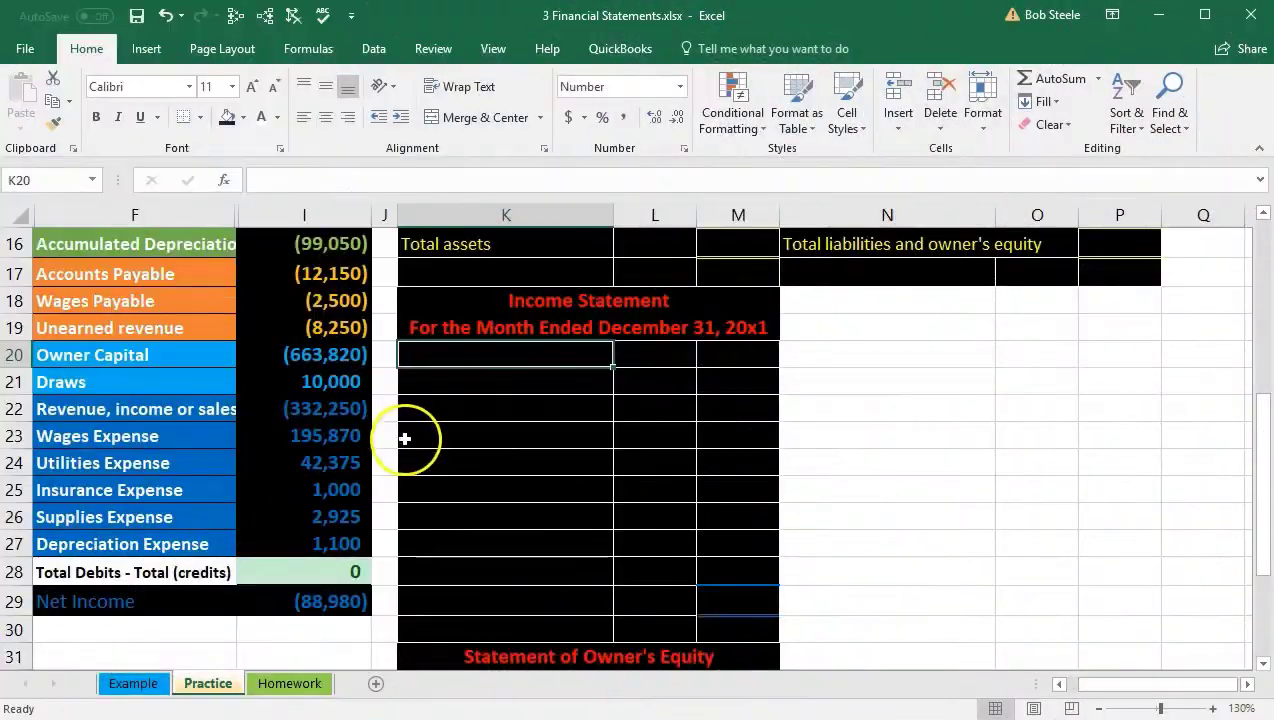
click(405, 437)
scroll(419, 461, up, 4)
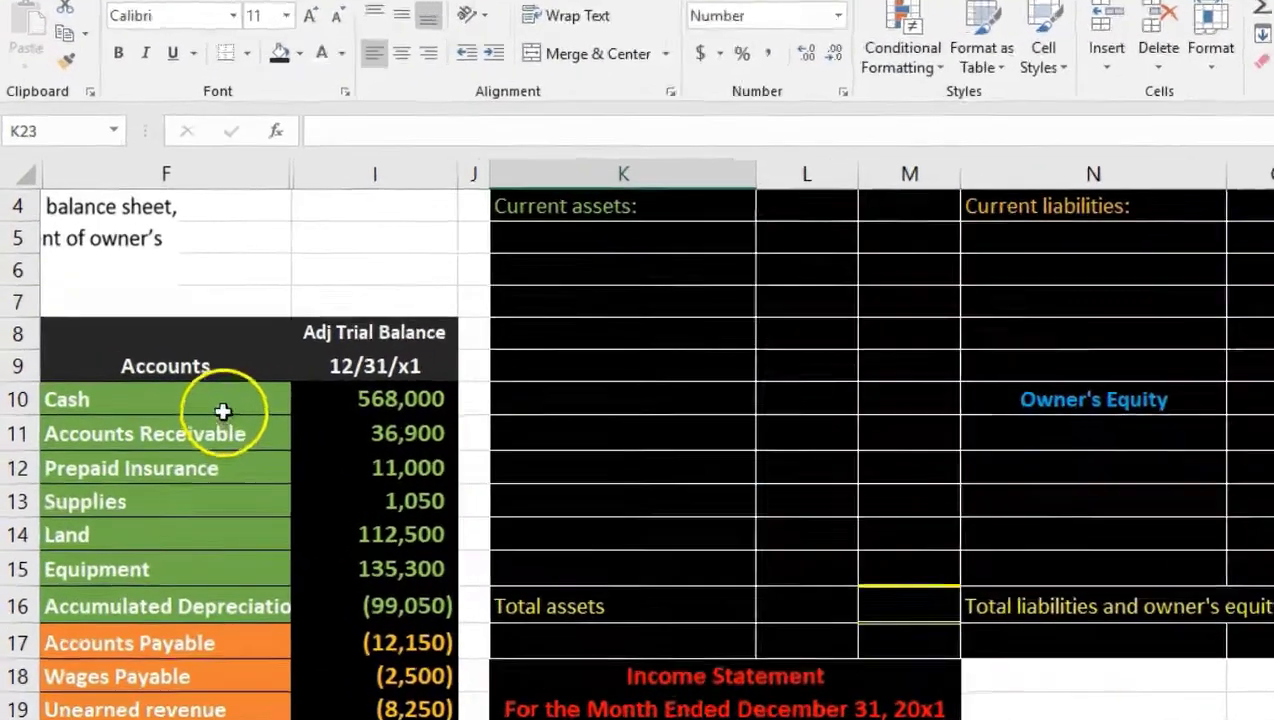
drag(190, 402, 165, 515)
drag(163, 592, 159, 628)
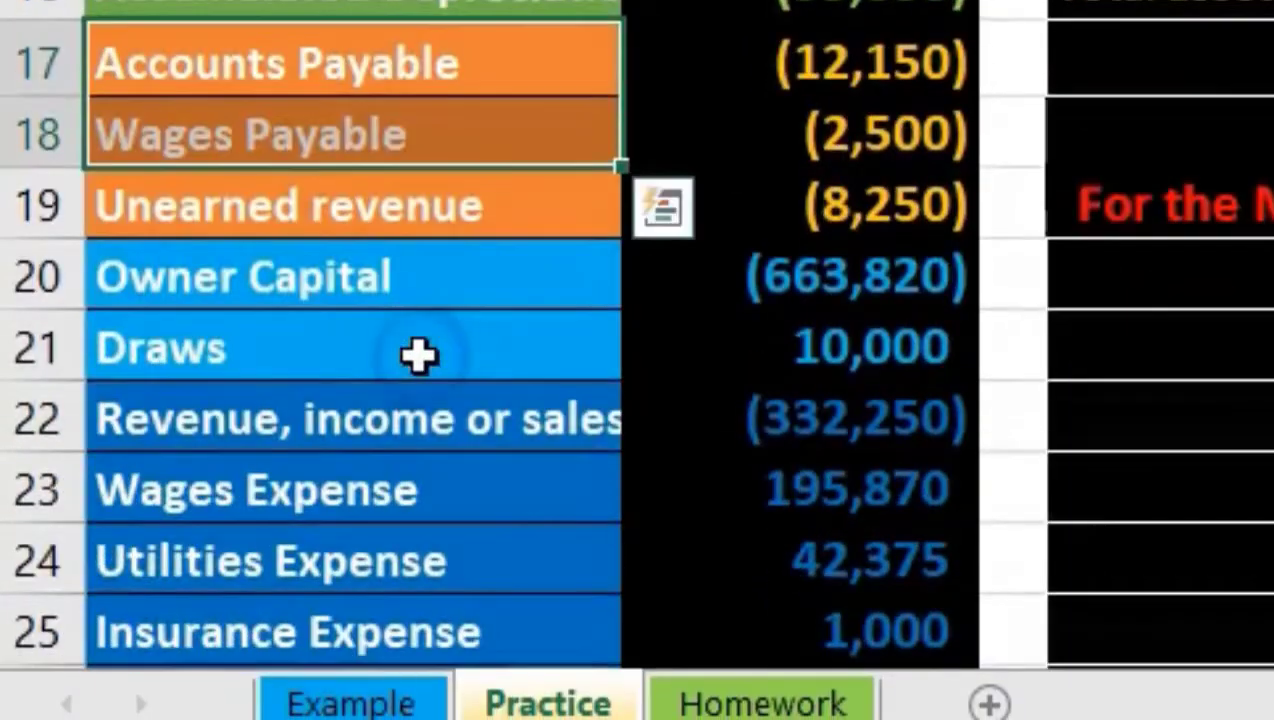
scroll(418, 355, up, 2)
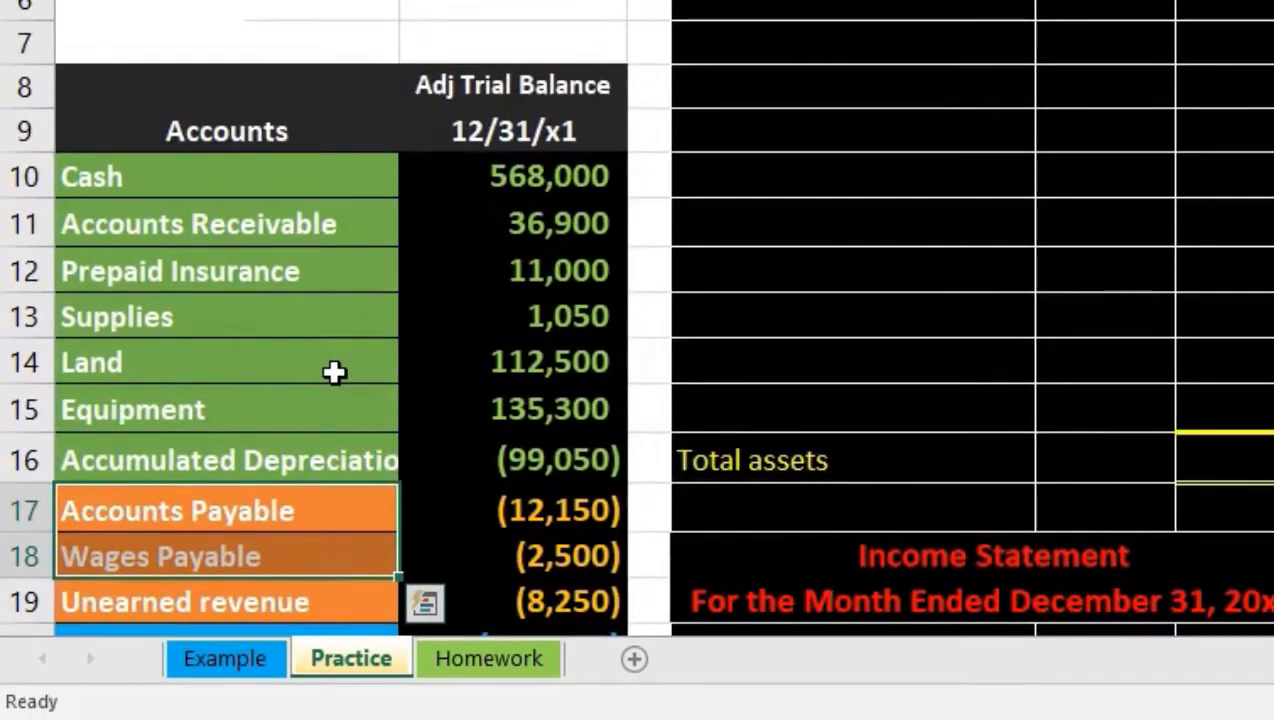
scroll(334, 372, up, 1)
click(776, 34)
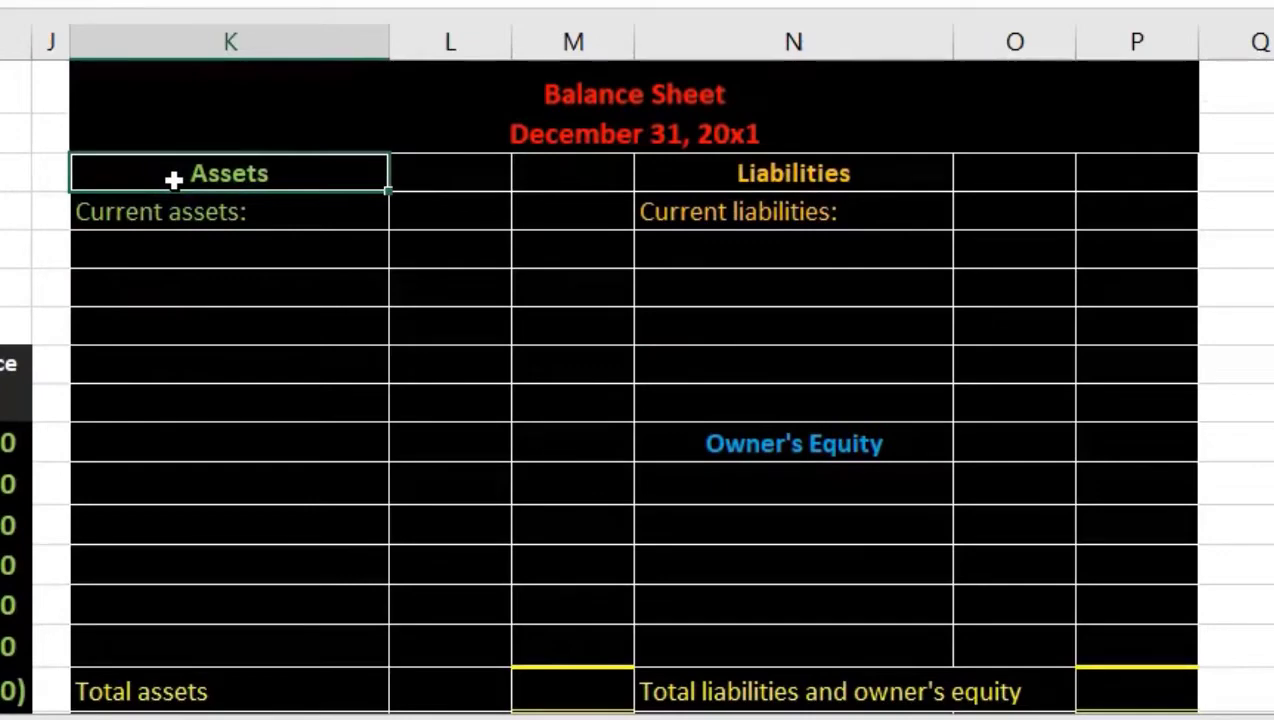
click(166, 212)
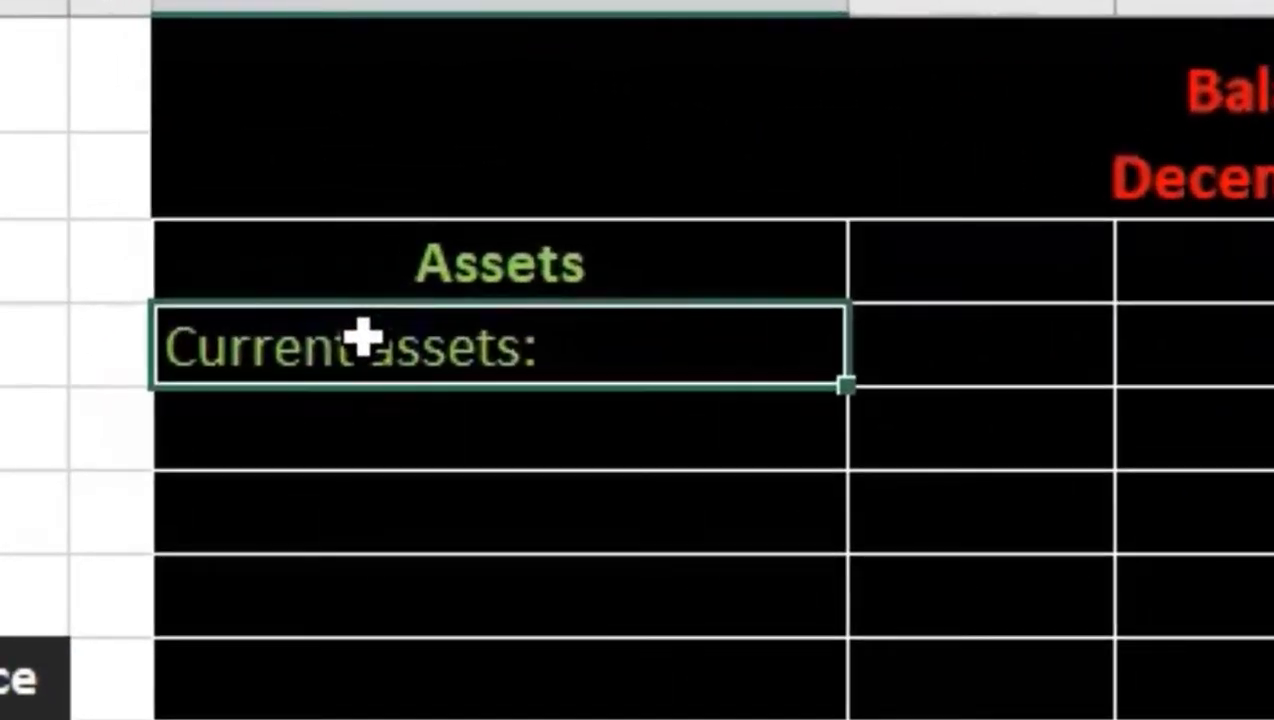
click(328, 418)
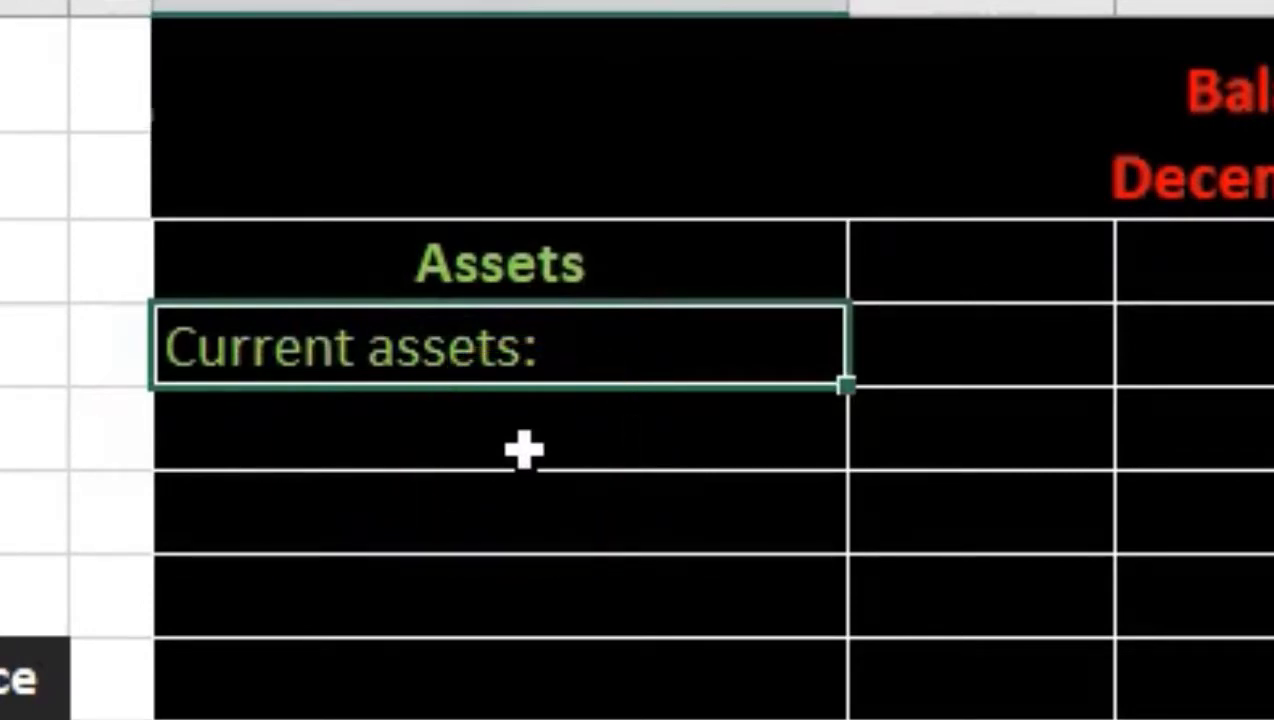
- Link K5 under Current assets to the Cash account name in F10 and indent the label one level
click(524, 451)
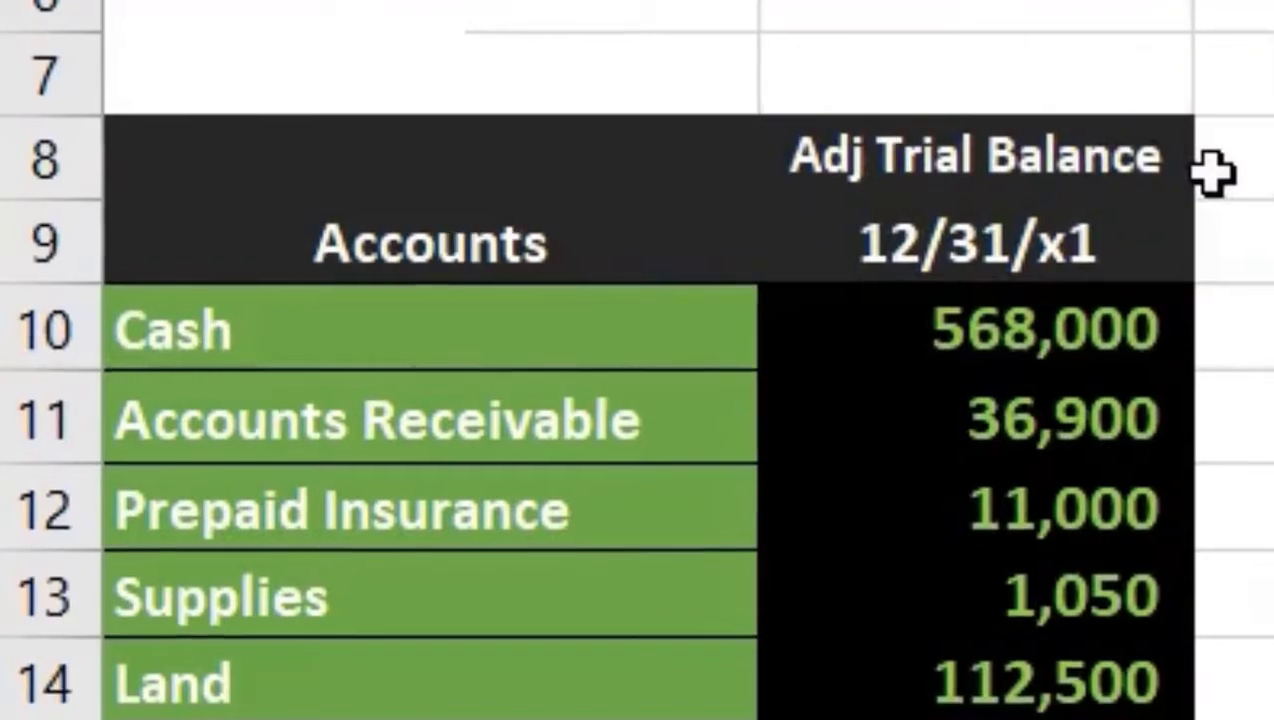
click(771, 119)
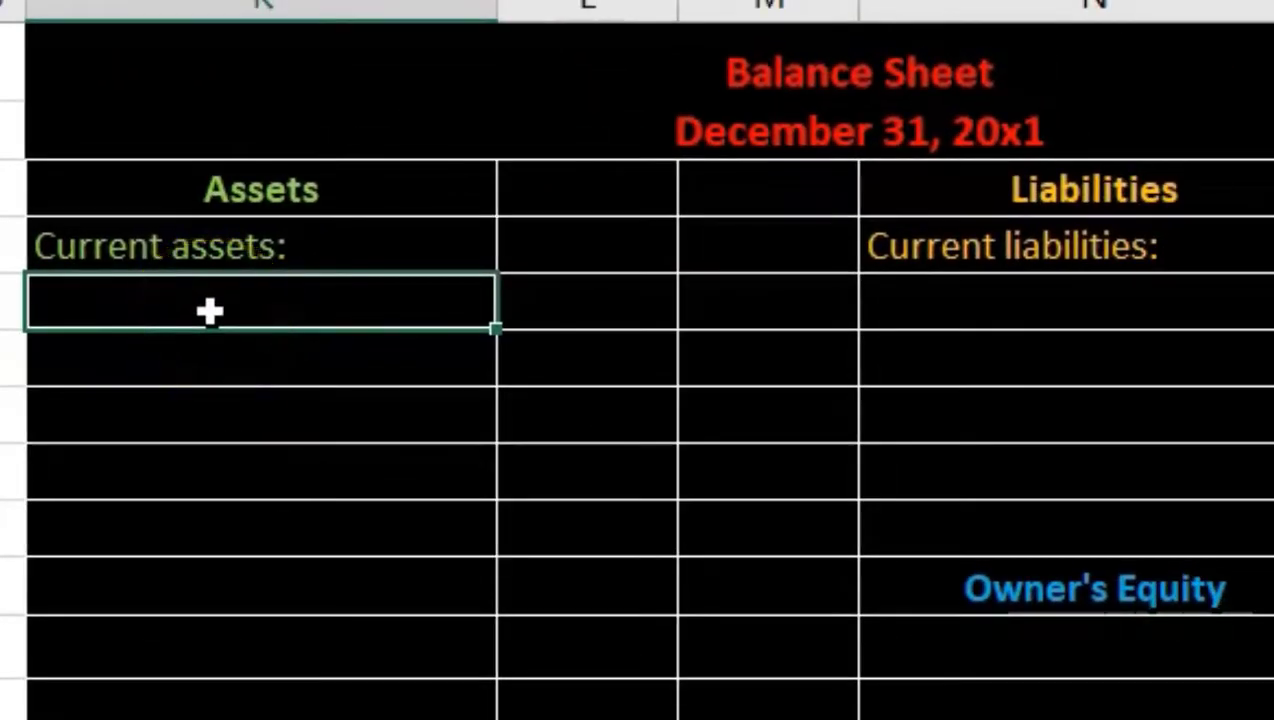
text(=)
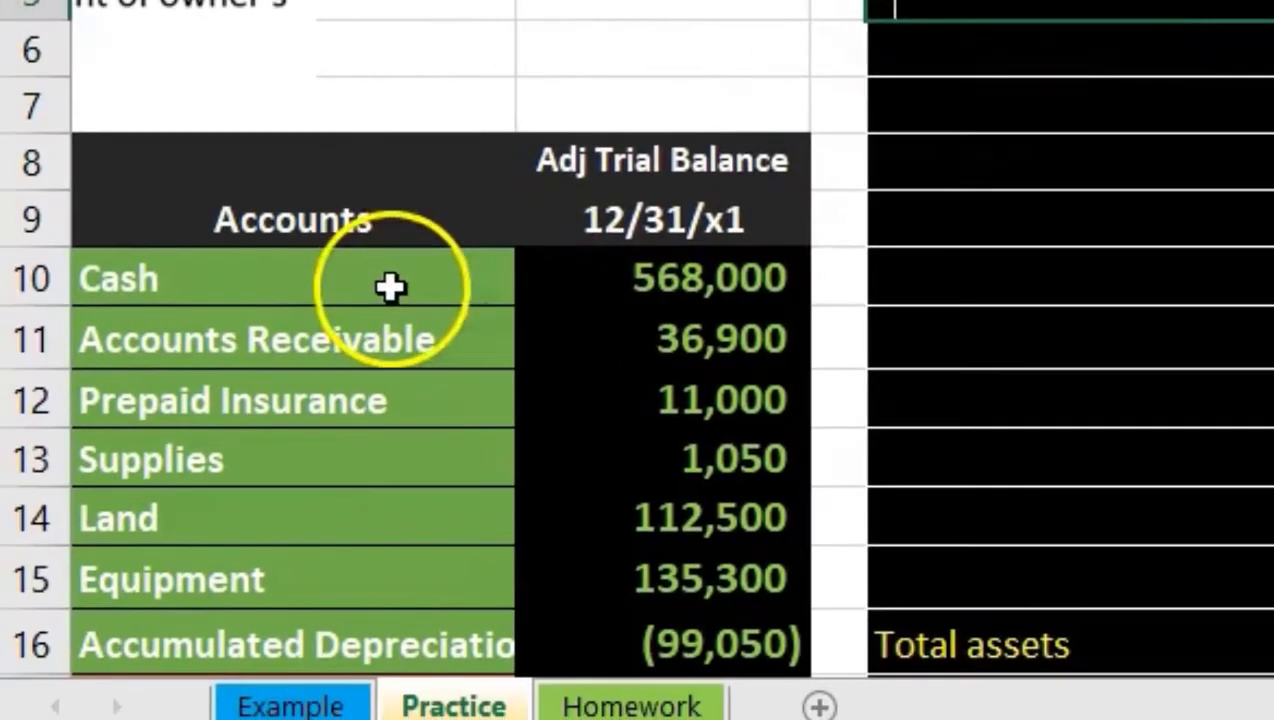
click(390, 287)
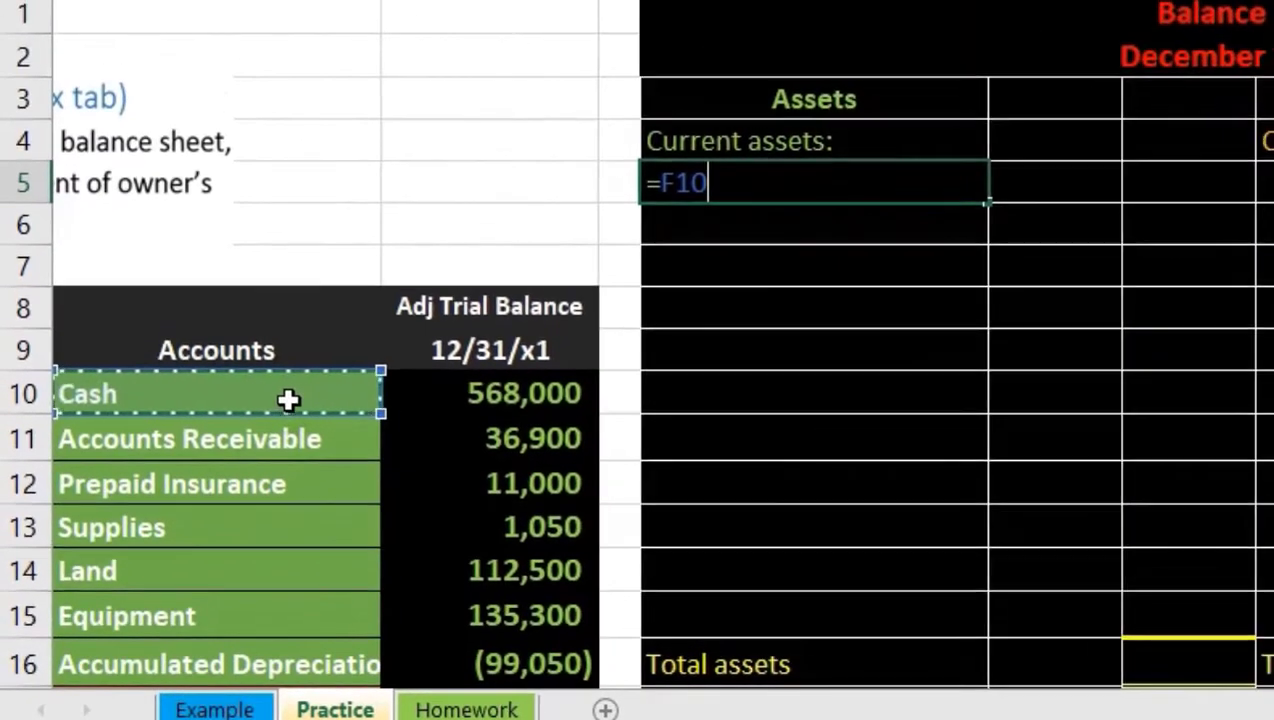
click(773, 200)
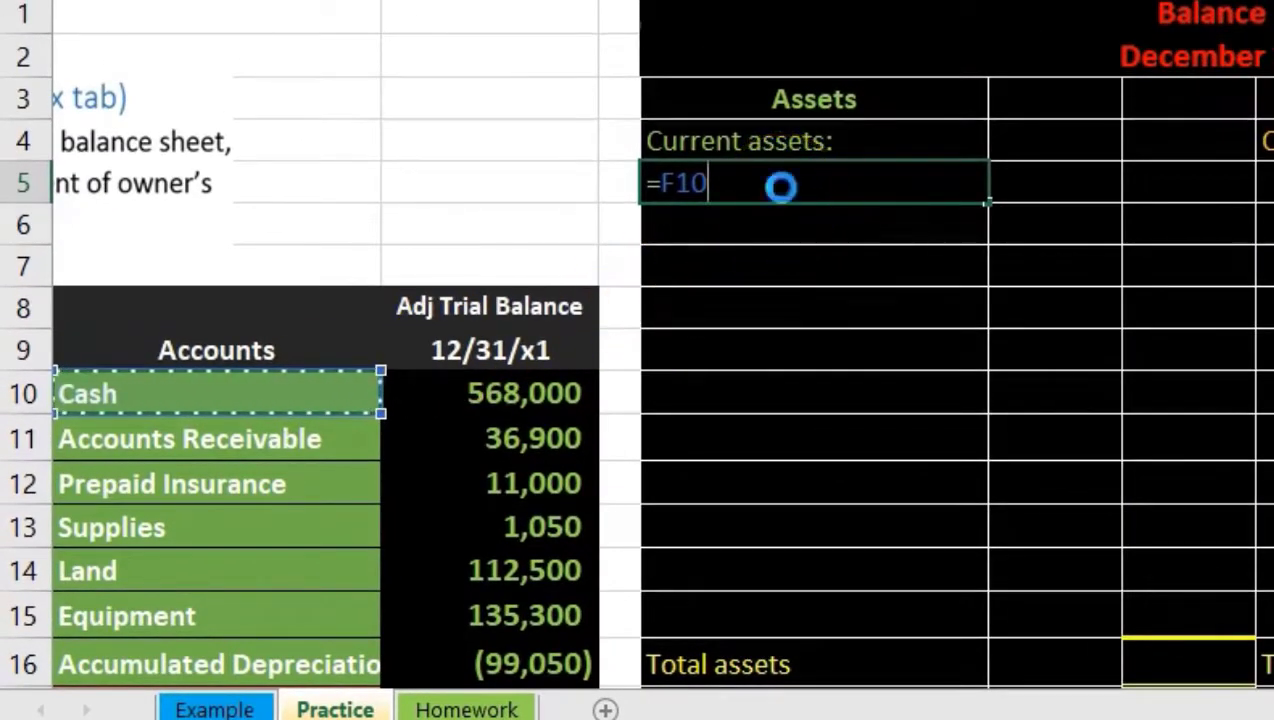
key(Return)
click(779, 185)
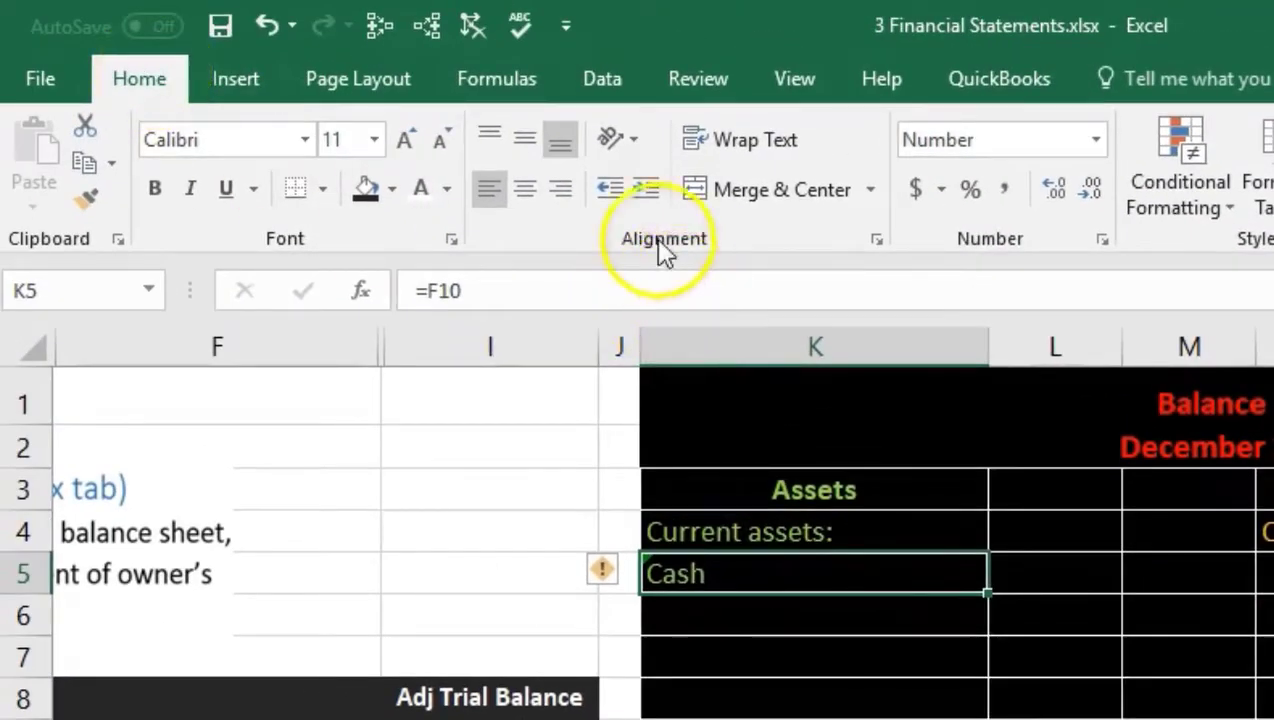
click(648, 189)
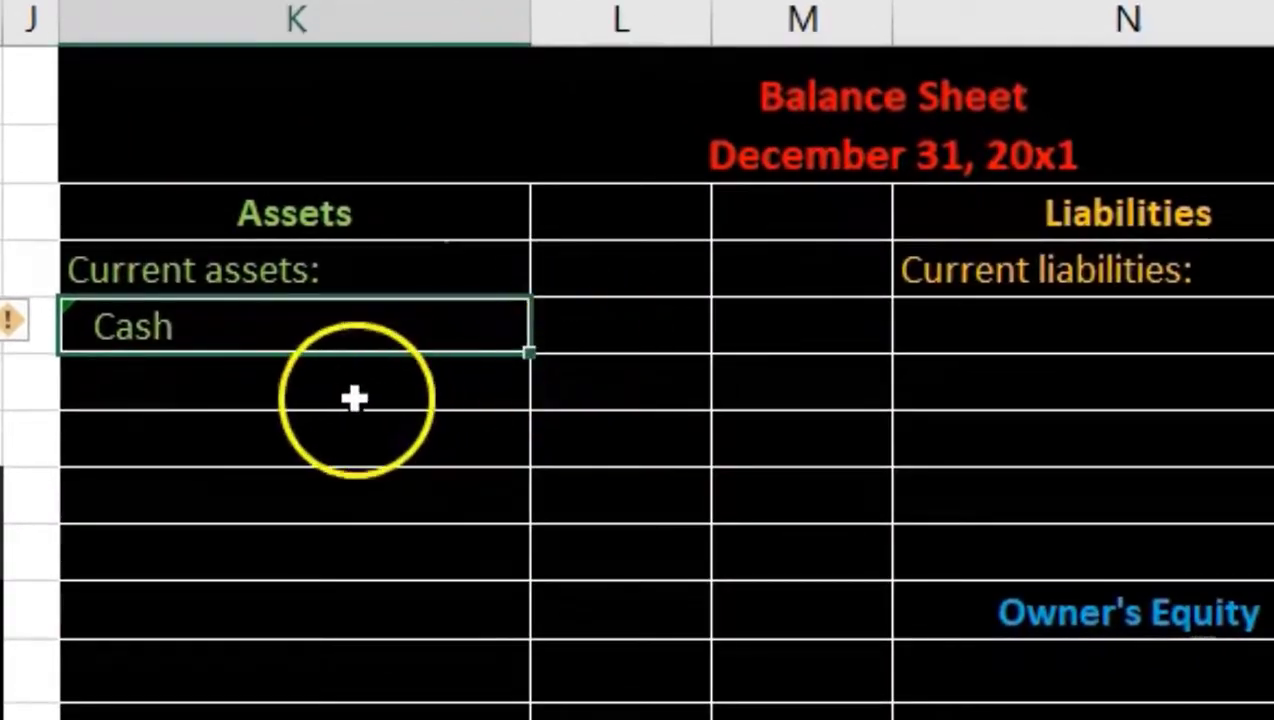
- Link L5 to the Cash balance in I10 of the adjusted trial balance and check the cell's formula
click(572, 322)
text(=)
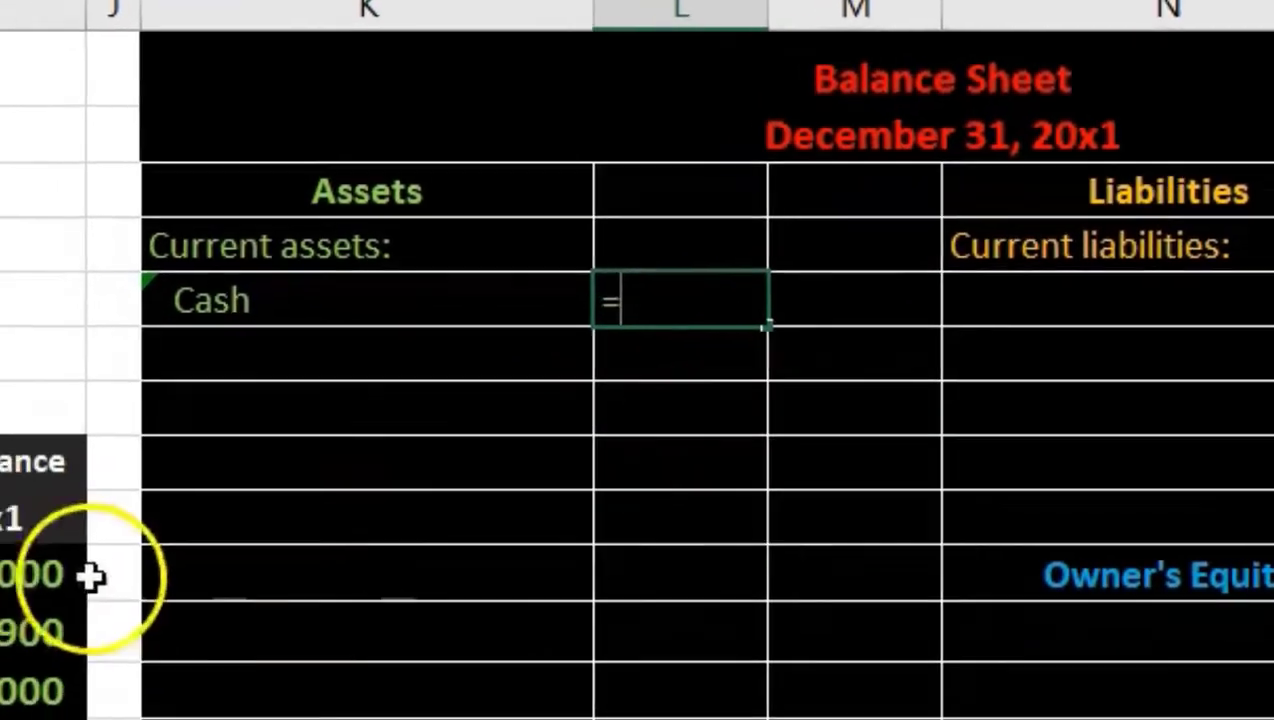
click(82, 576)
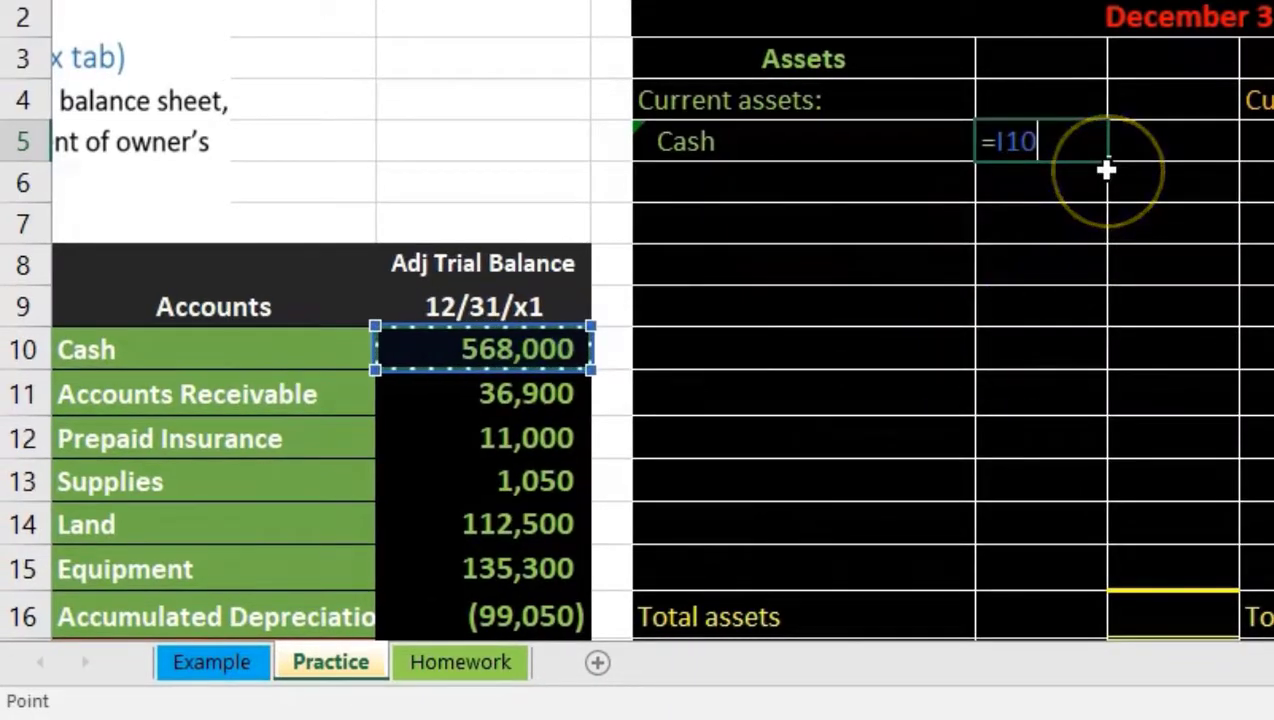
key(Return)
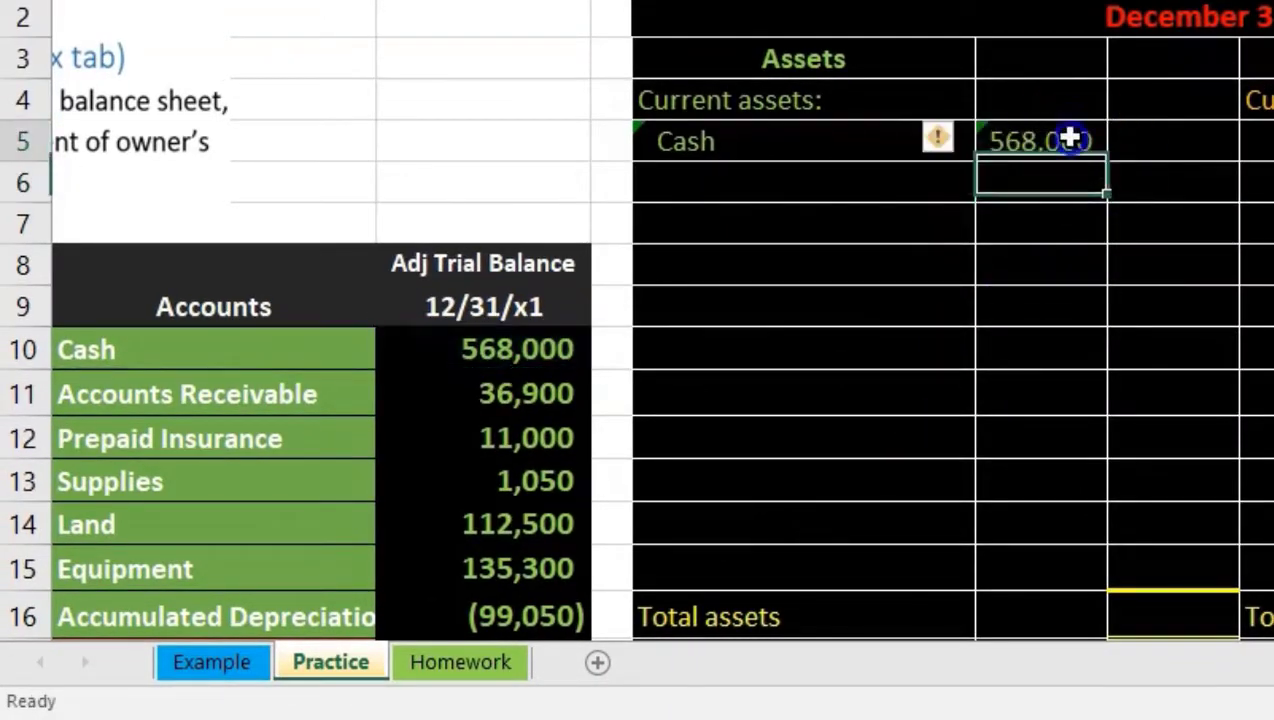
click(1069, 140)
double_click(1069, 140)
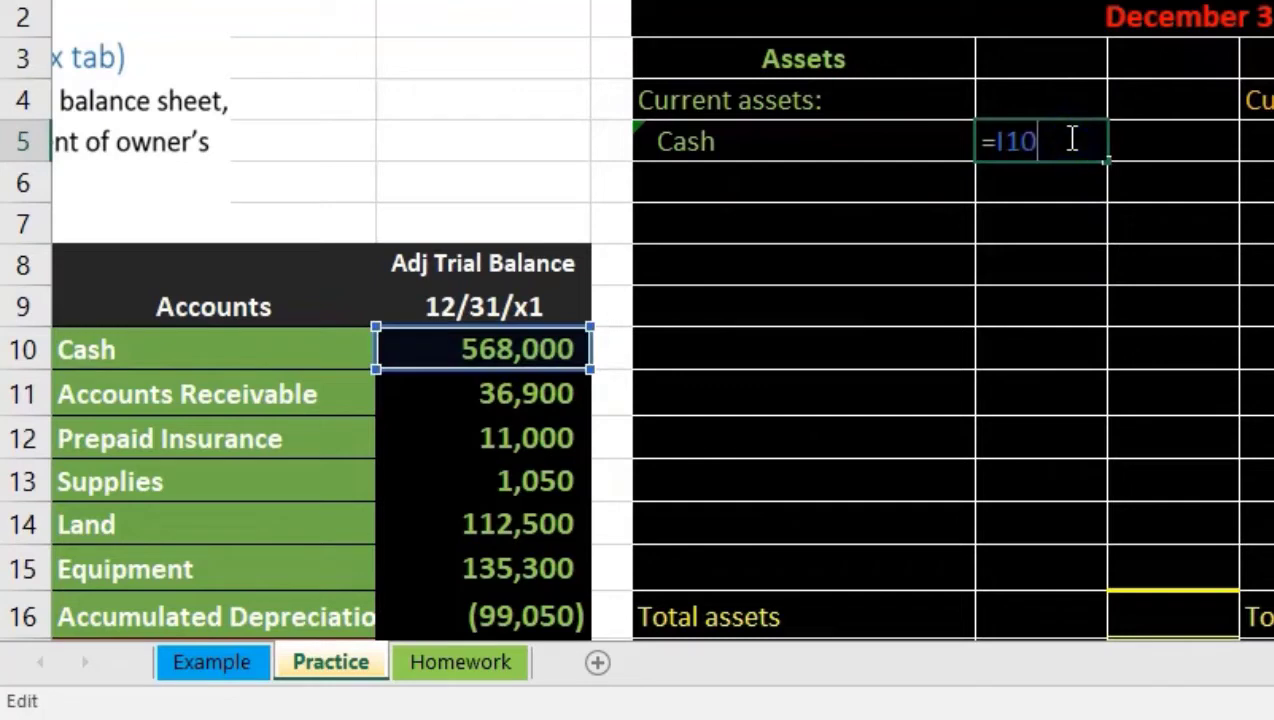
key(Return)
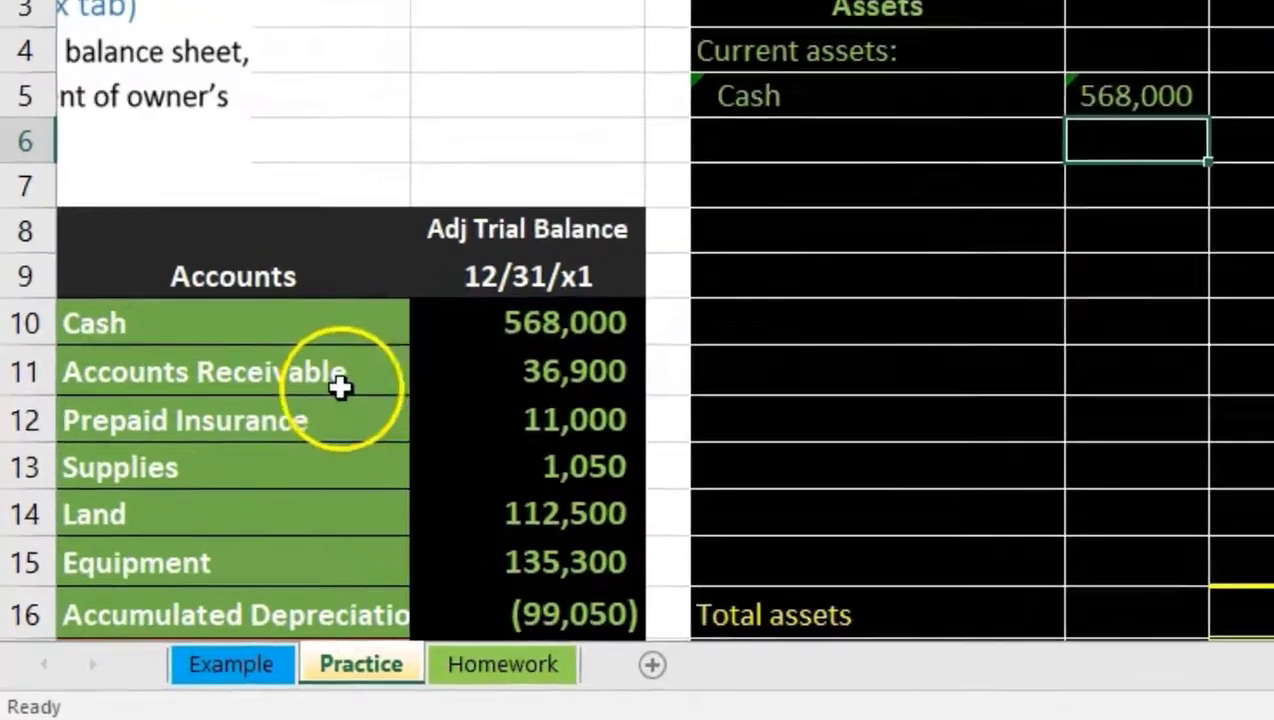
- Link K6 below Cash to the Accounts Receivable name in F11 and indent the label one level
click(340, 388)
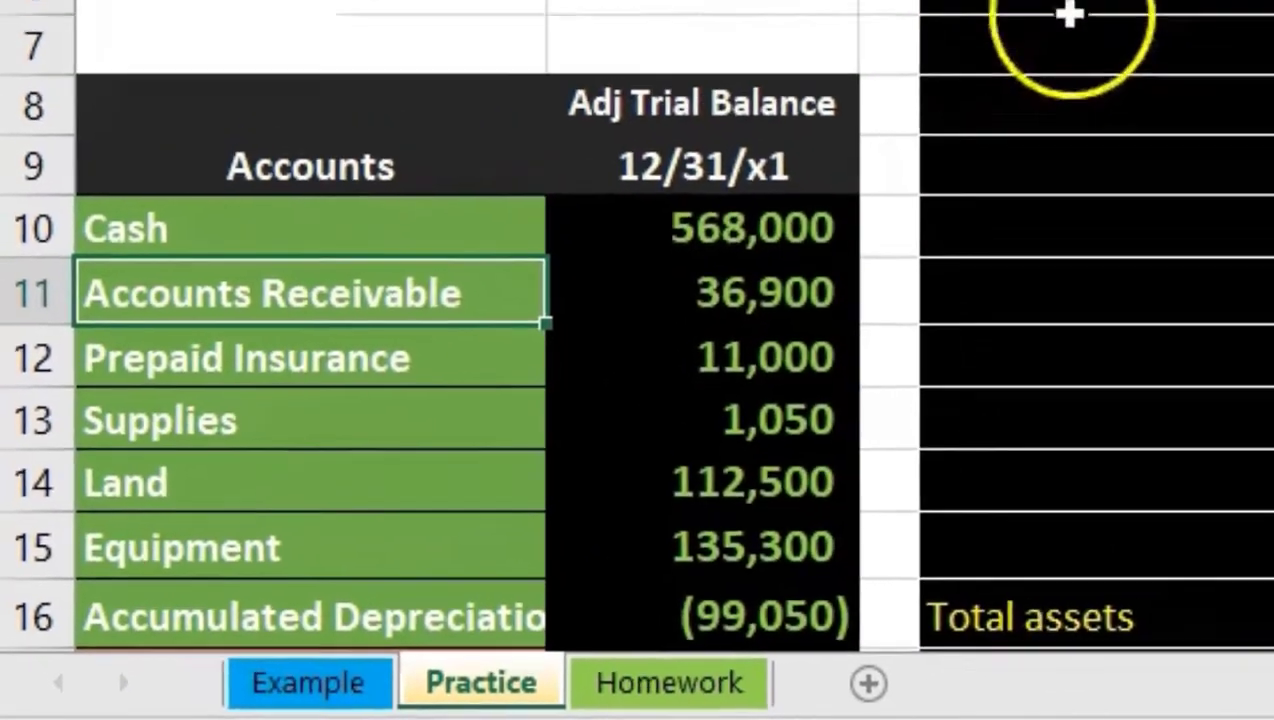
click(783, 184)
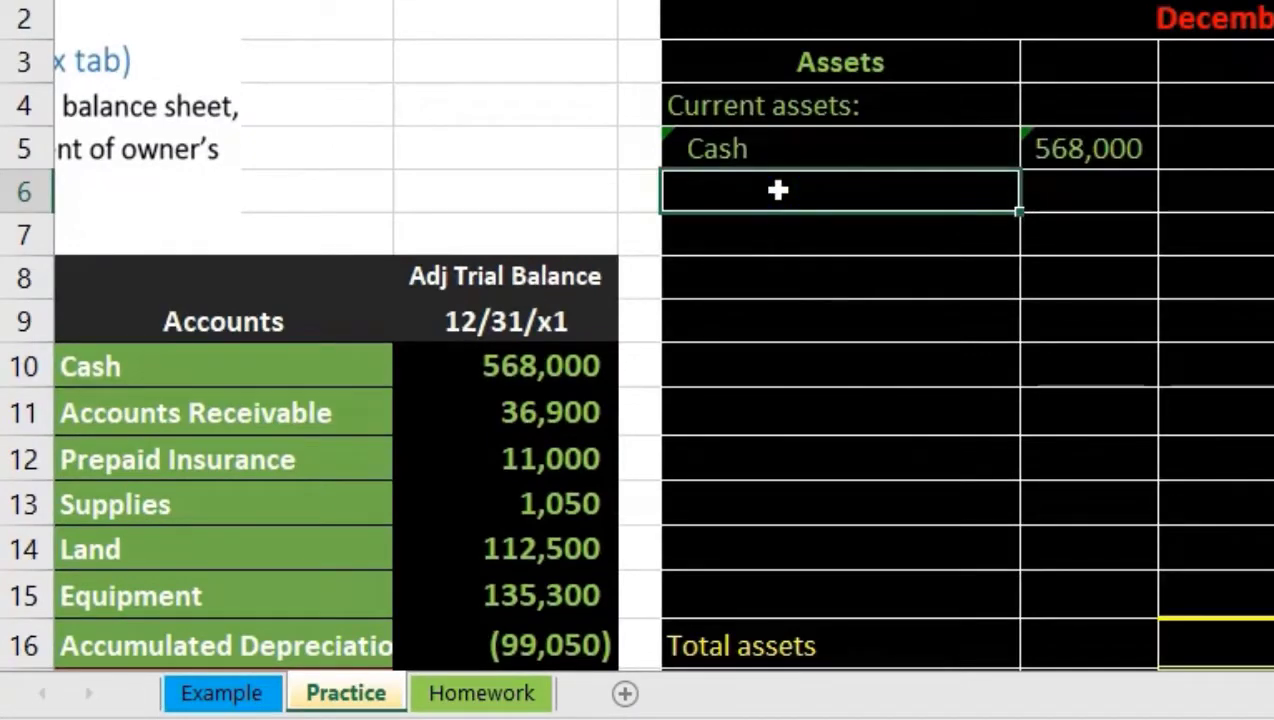
text(=)
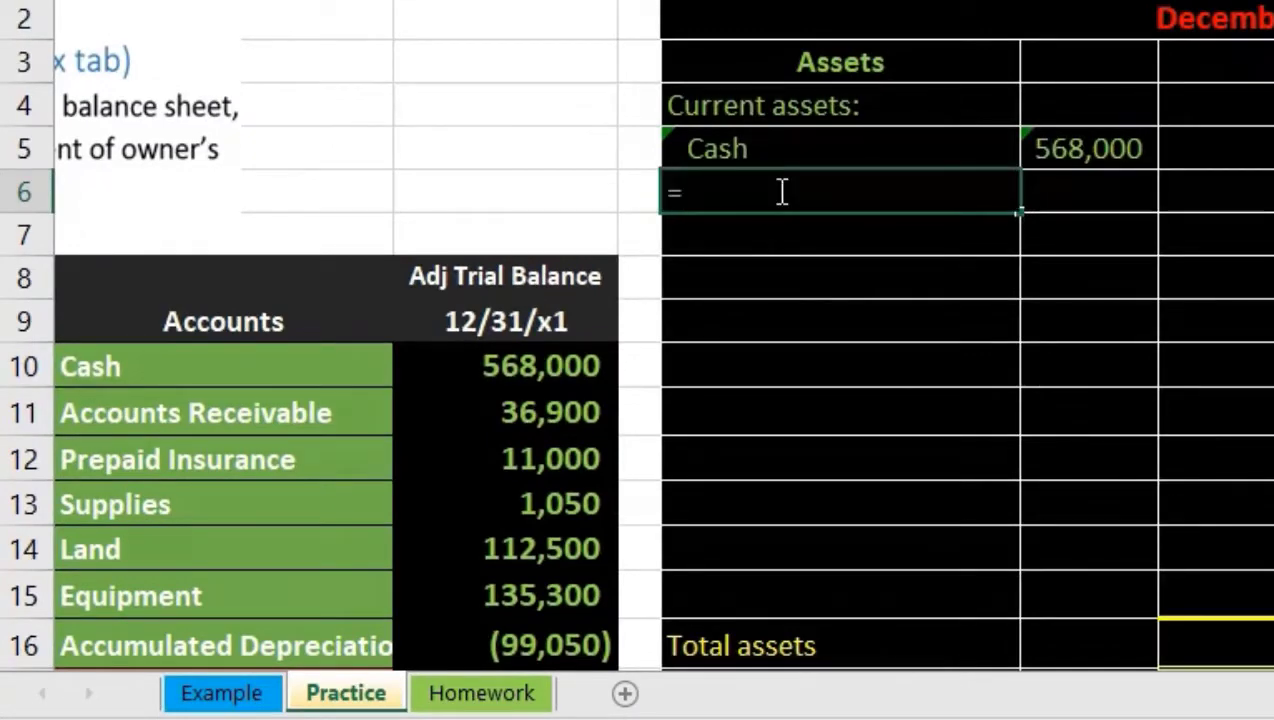
click(345, 408)
key(Return)
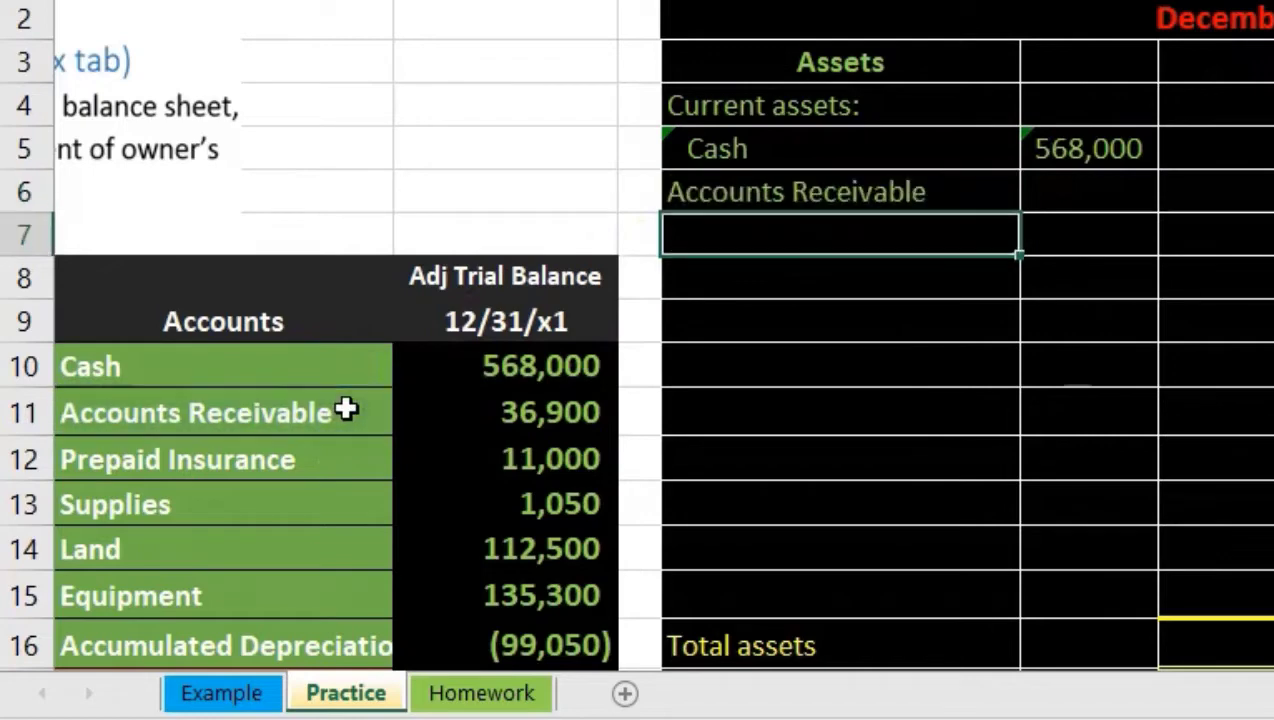
click(793, 190)
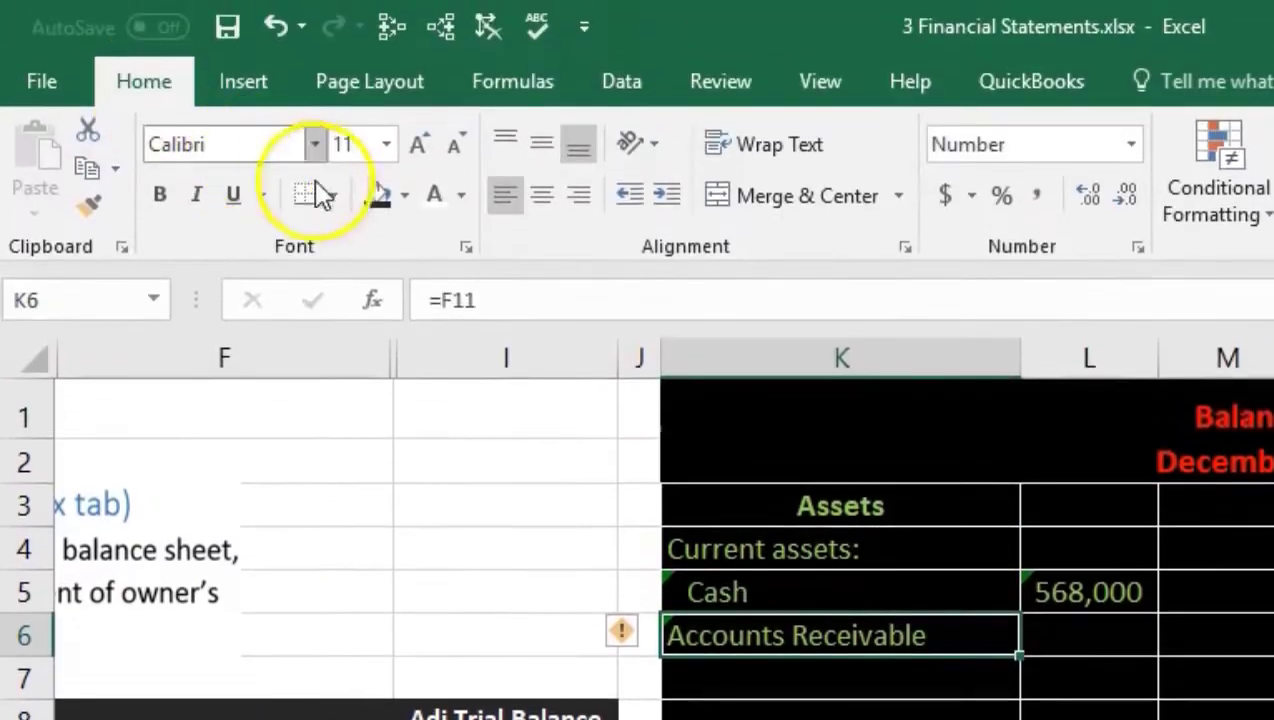
click(663, 195)
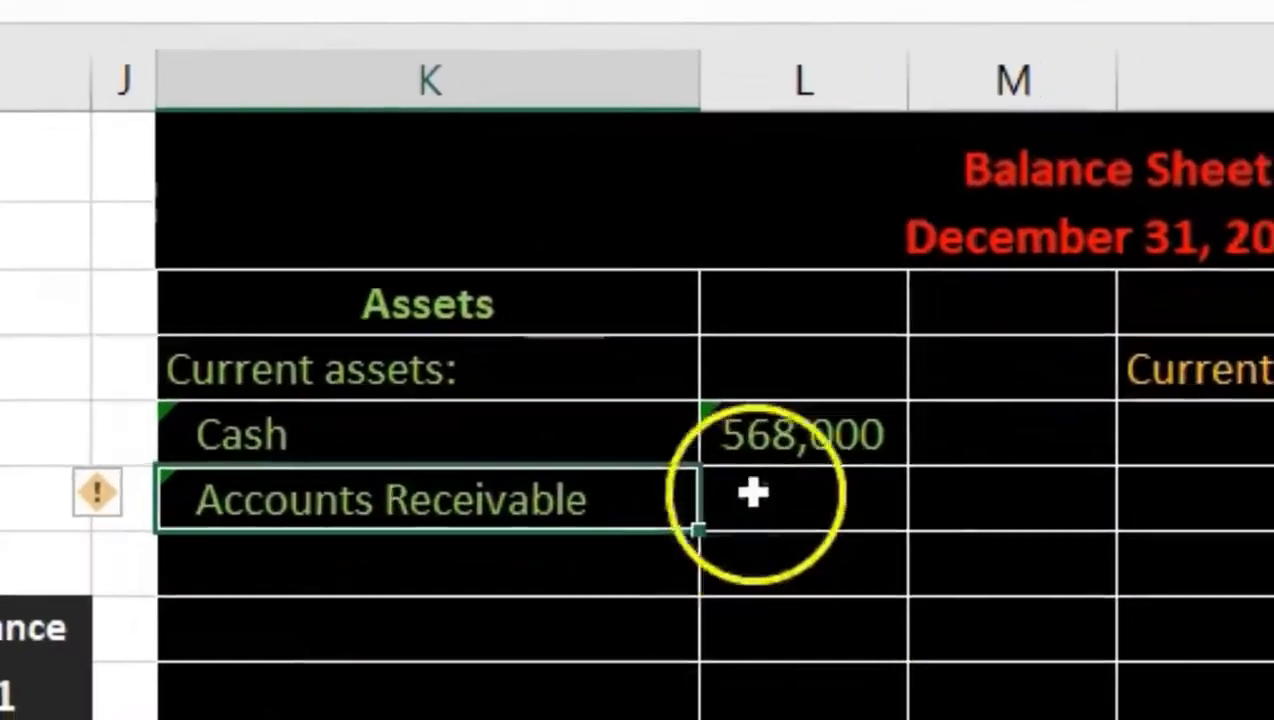
- Link L6 to the Accounts Receivable balance in I11 of the adjusted trial balance
click(752, 492)
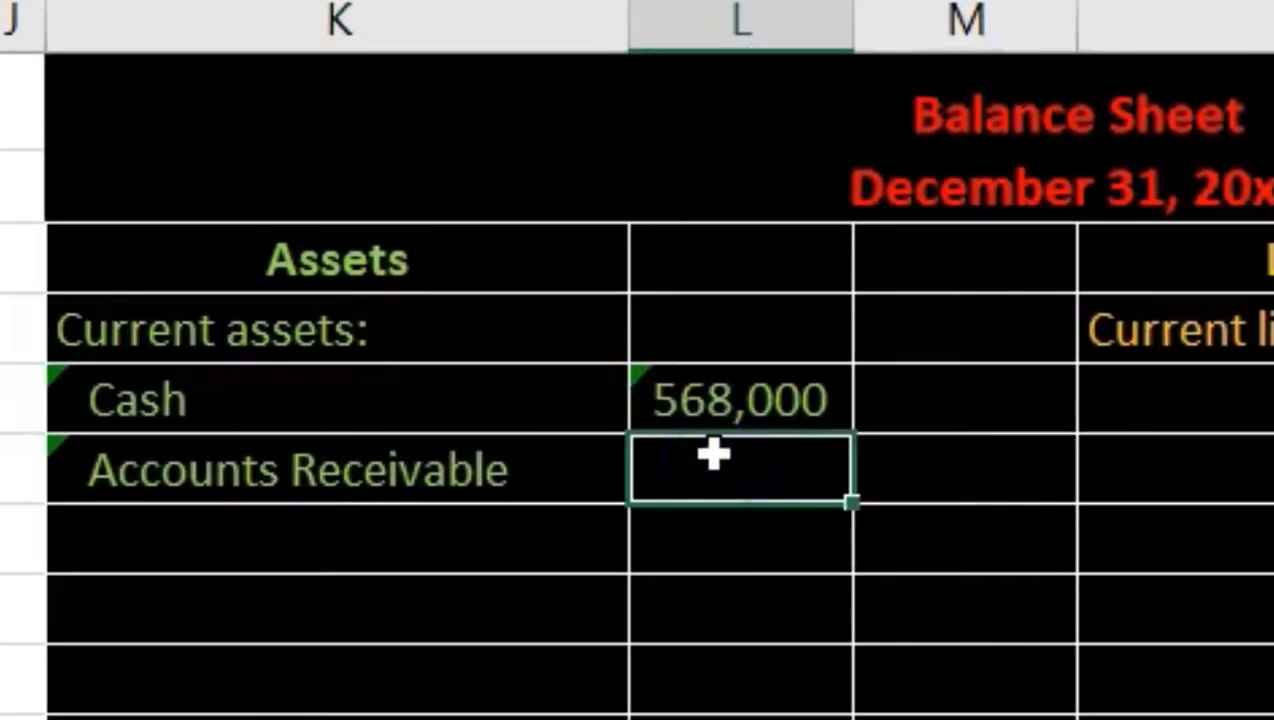
text(=)
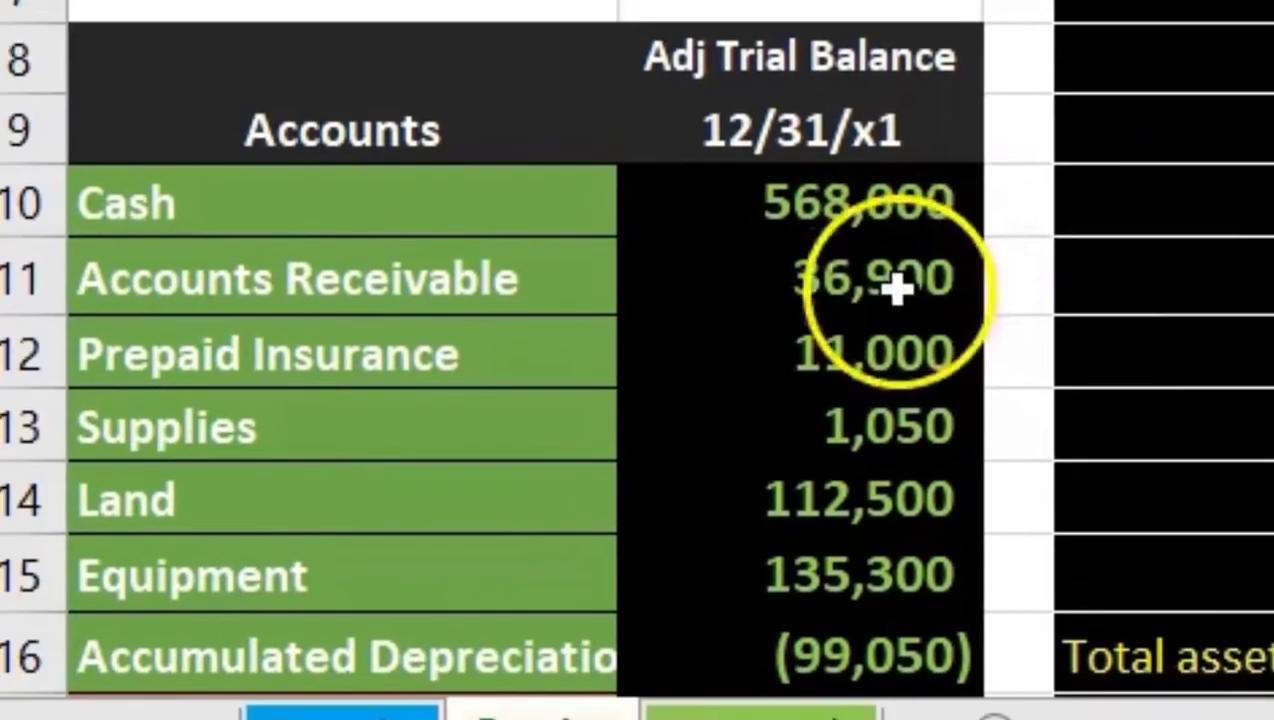
click(934, 266)
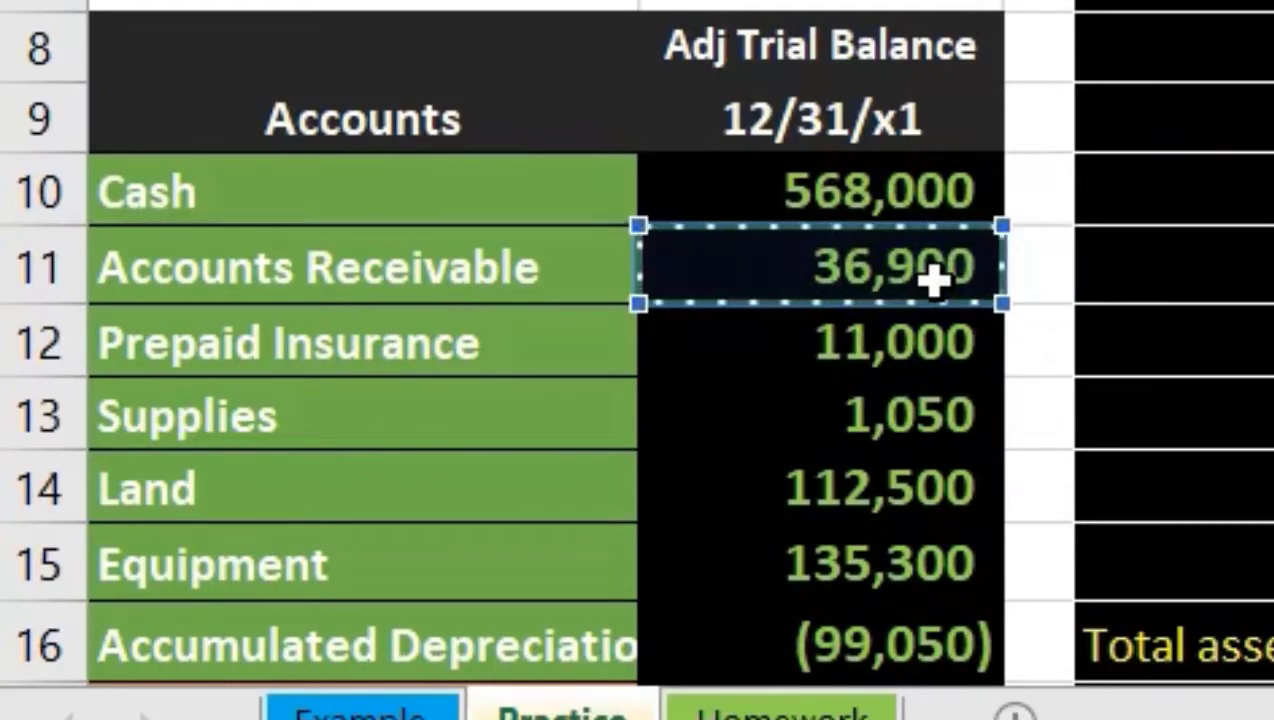
key(Return)
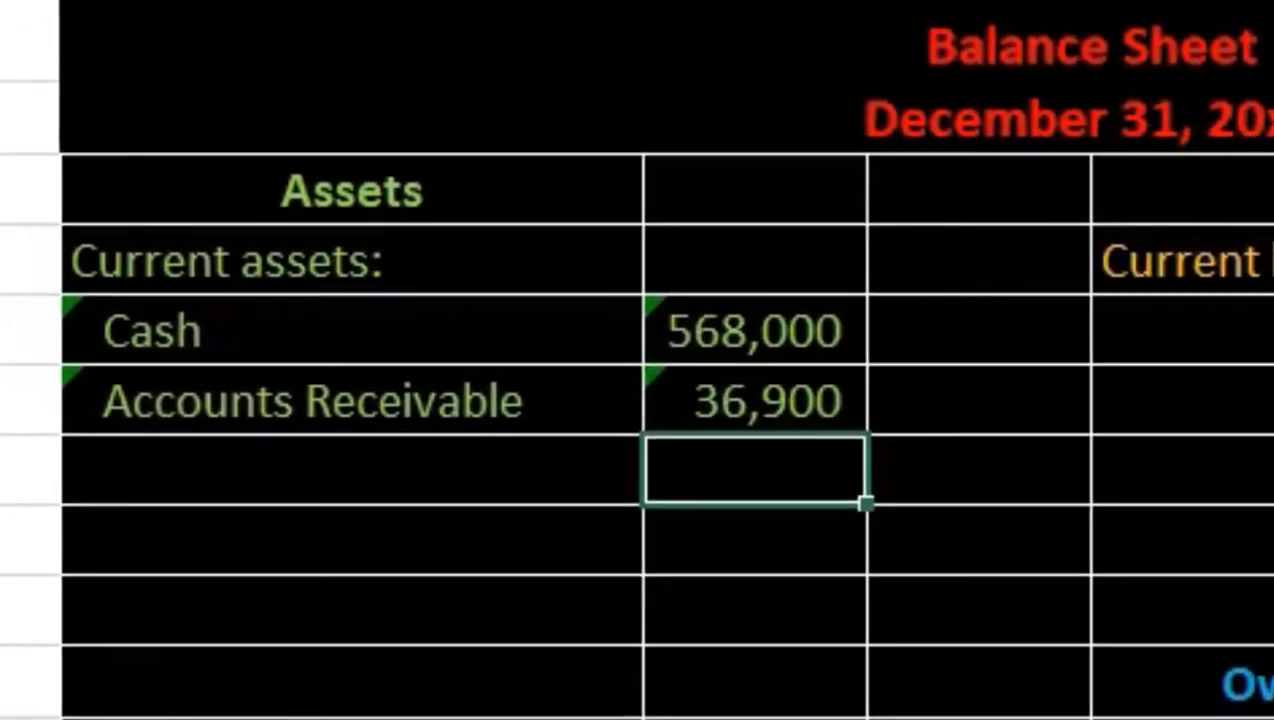
- Link K7 below Accounts Receivable to the Prepaid Insurance account name in F12
click(255, 478)
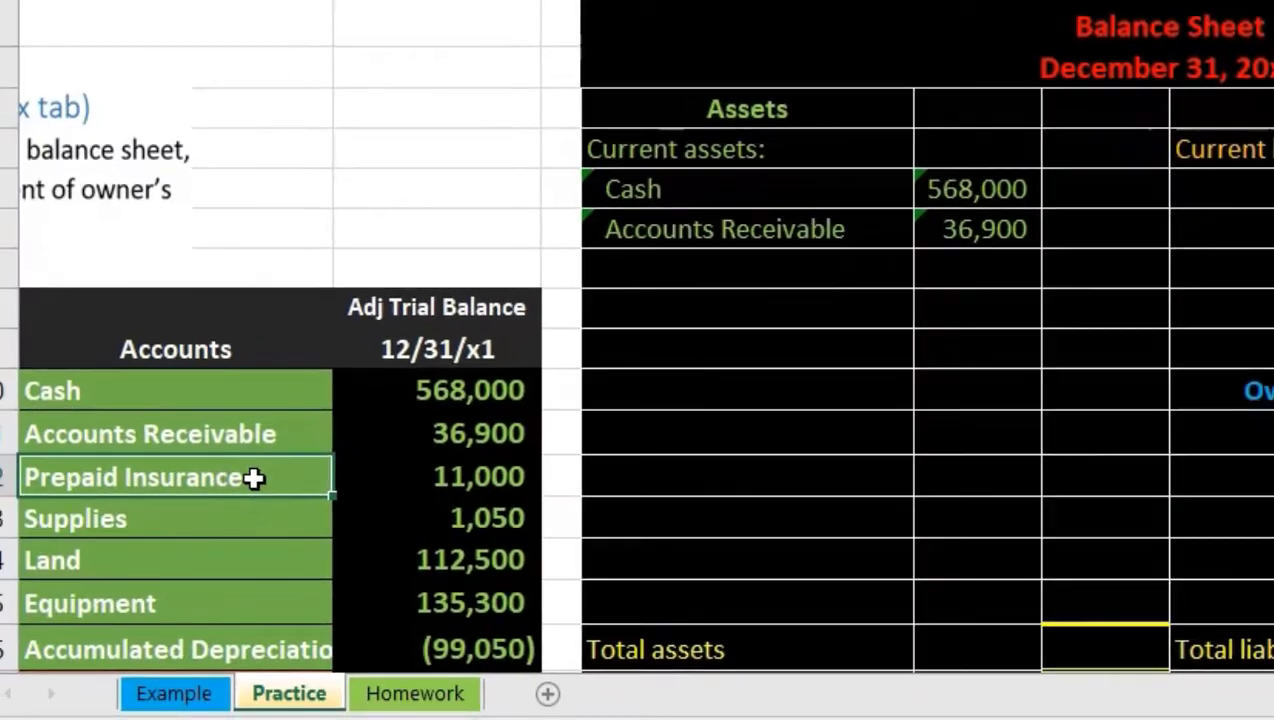
click(688, 331)
click(711, 258)
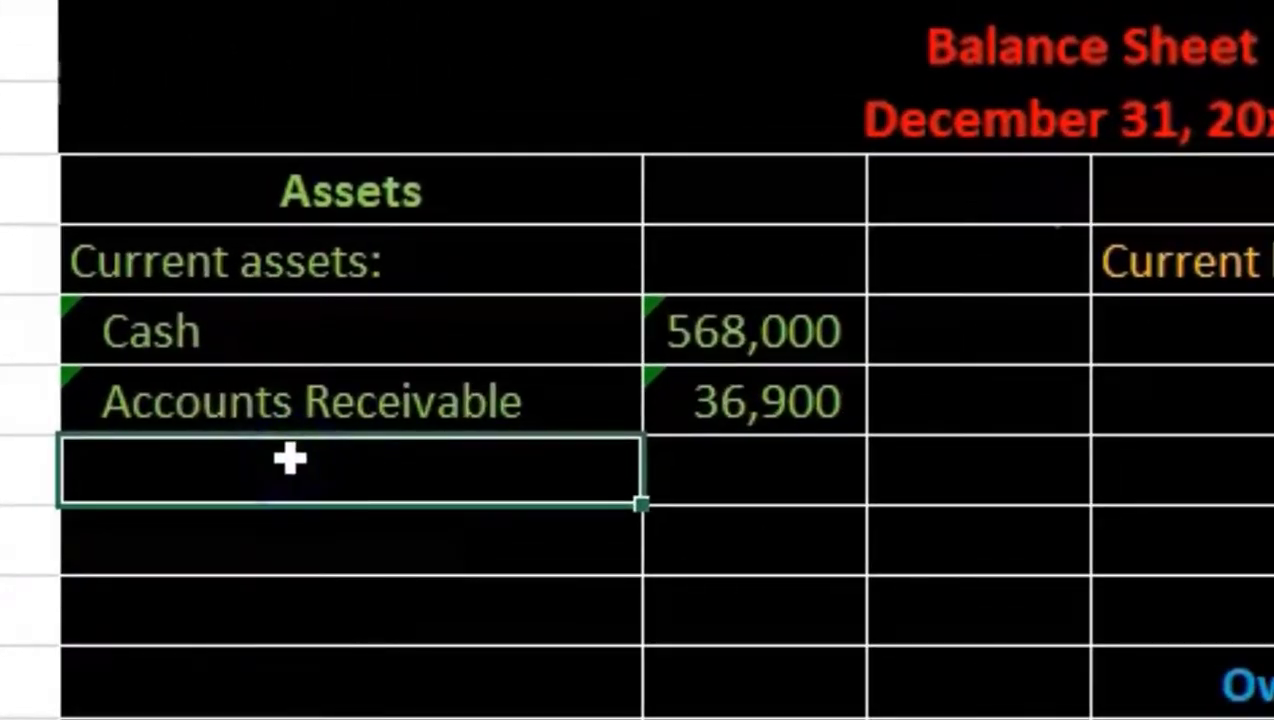
text(=)
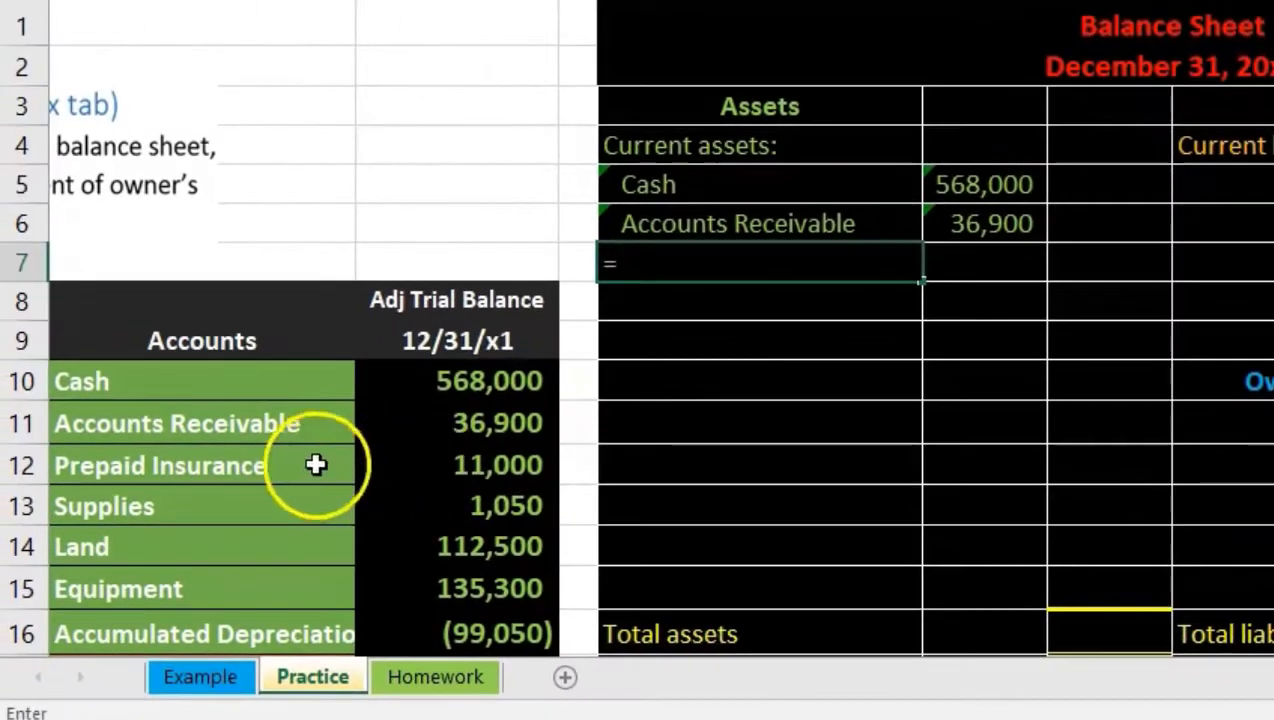
click(316, 464)
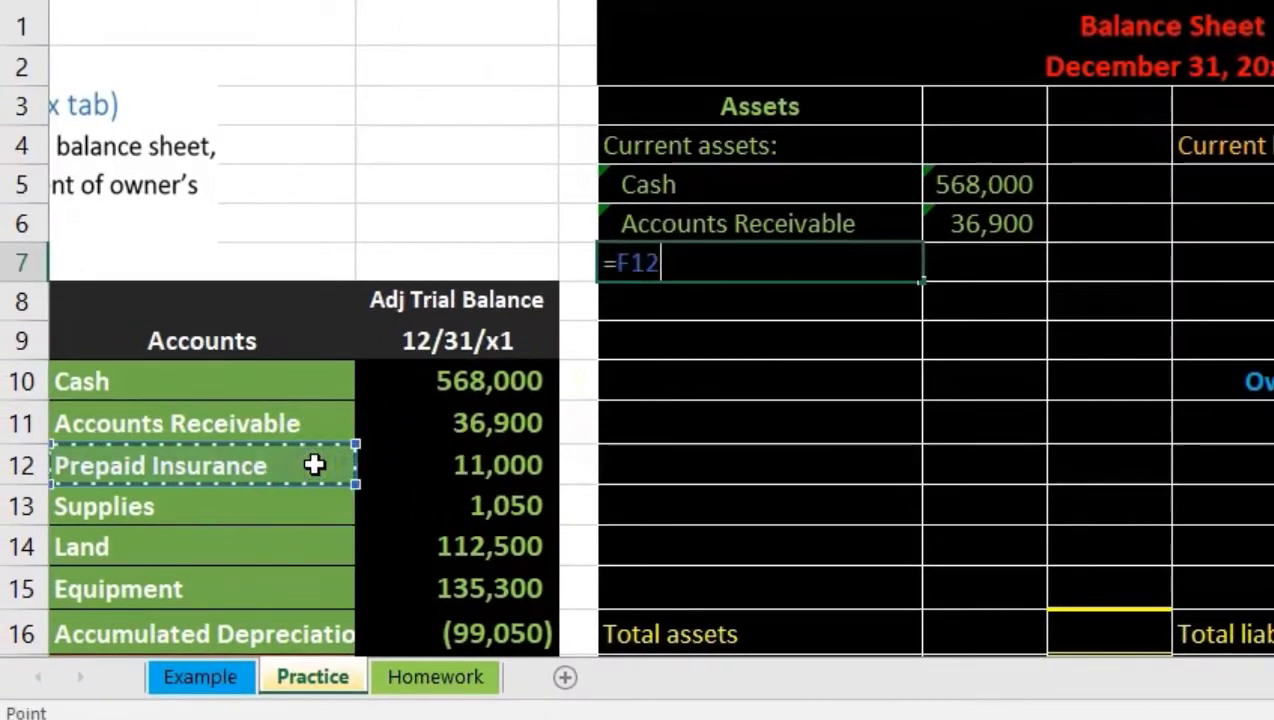
key(Return)
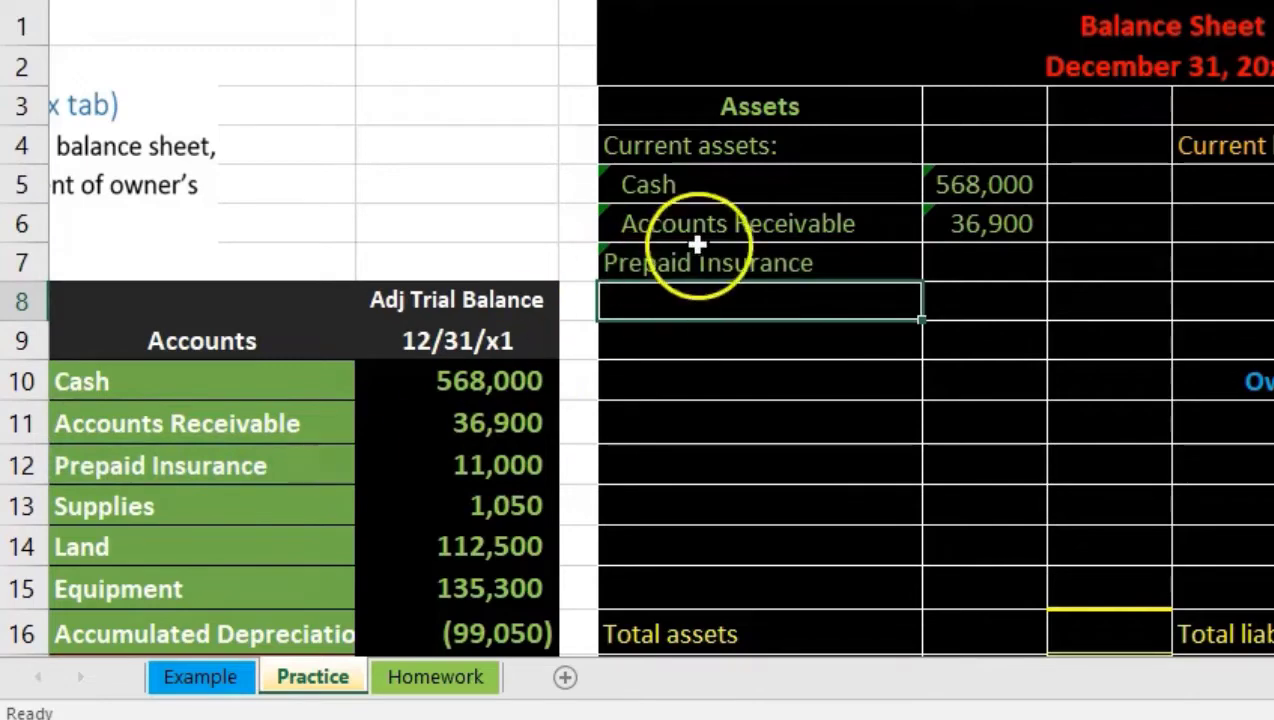
- Indent the Prepaid Insurance label in K7 one level and link L7 to its balance in I12 of the adjusted trial balance
click(720, 258)
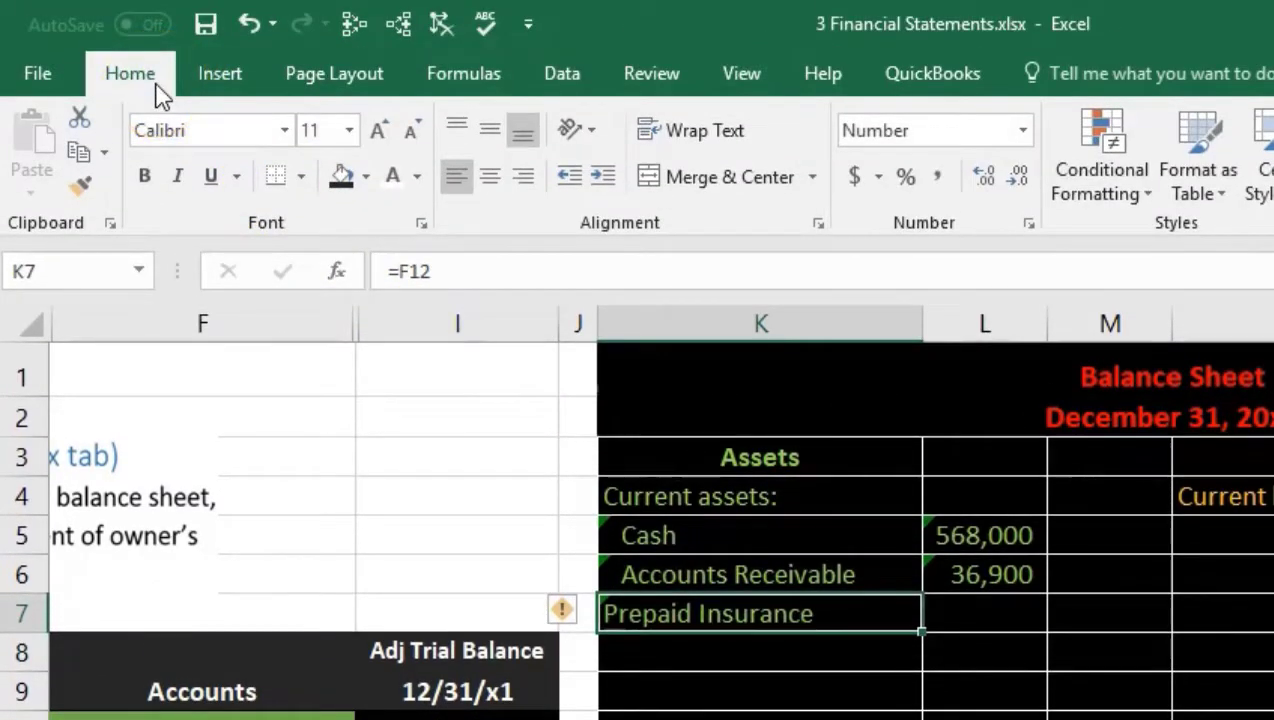
click(602, 176)
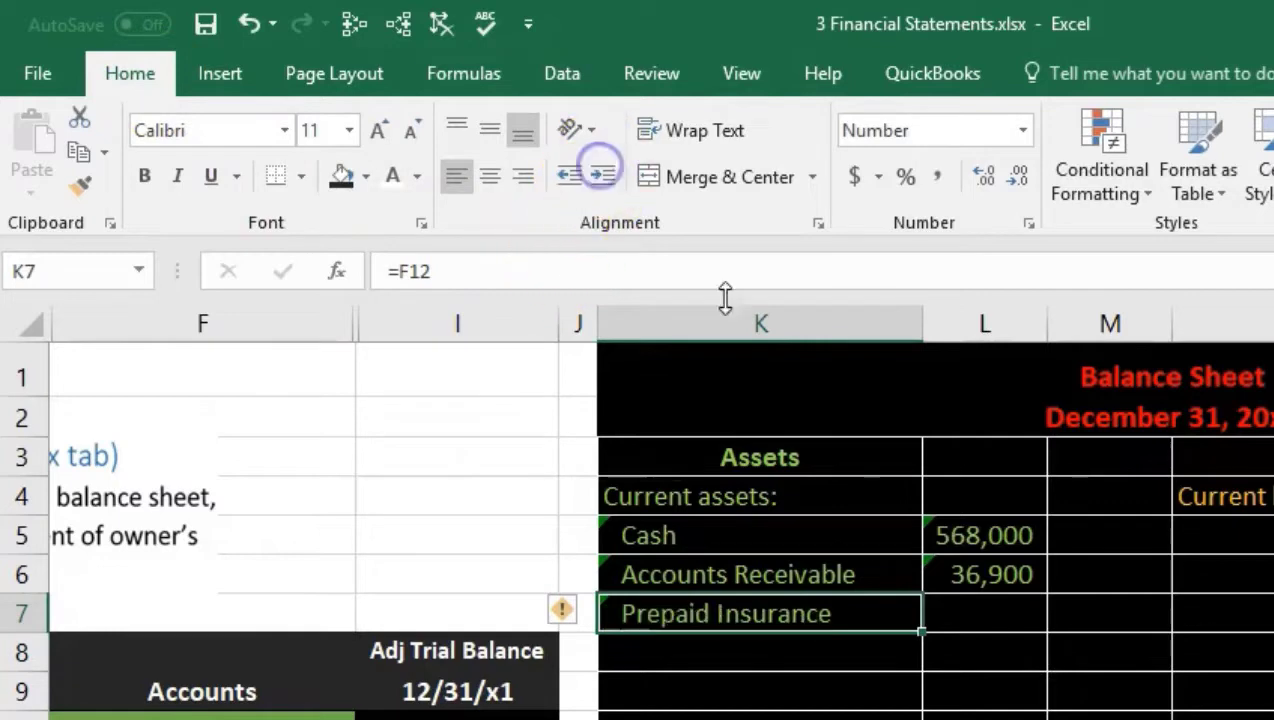
click(986, 614)
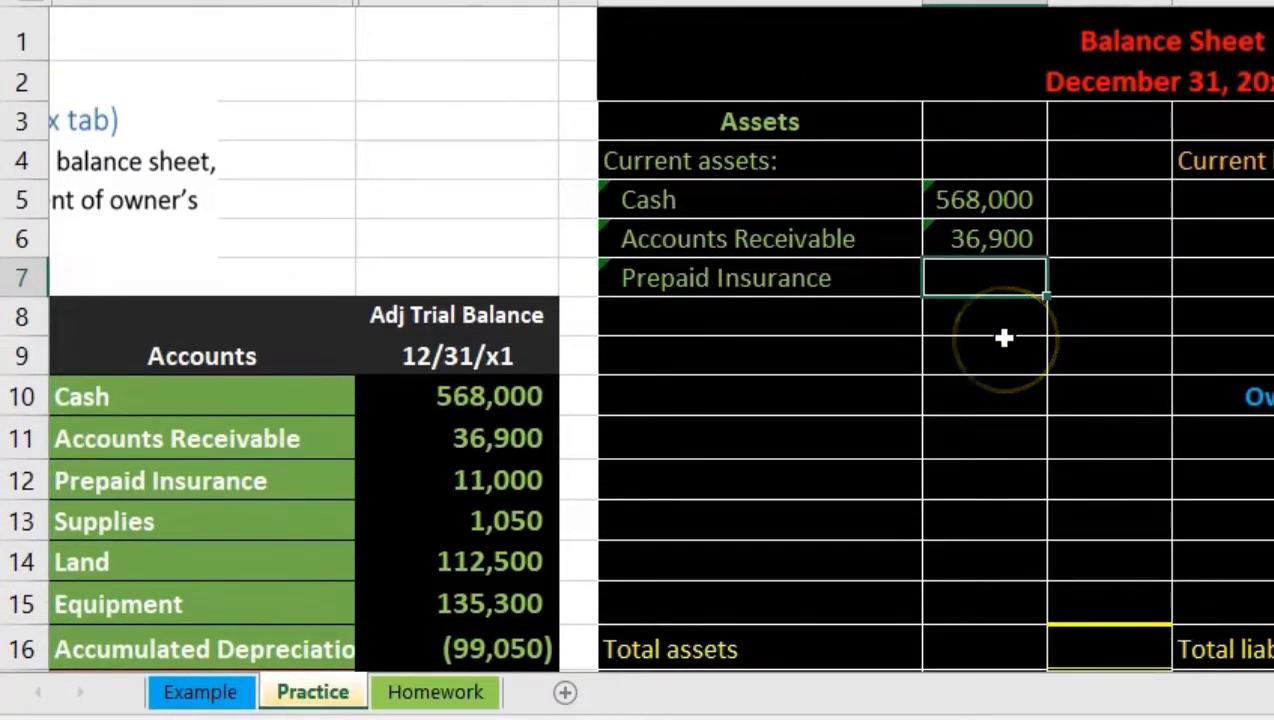
text(=)
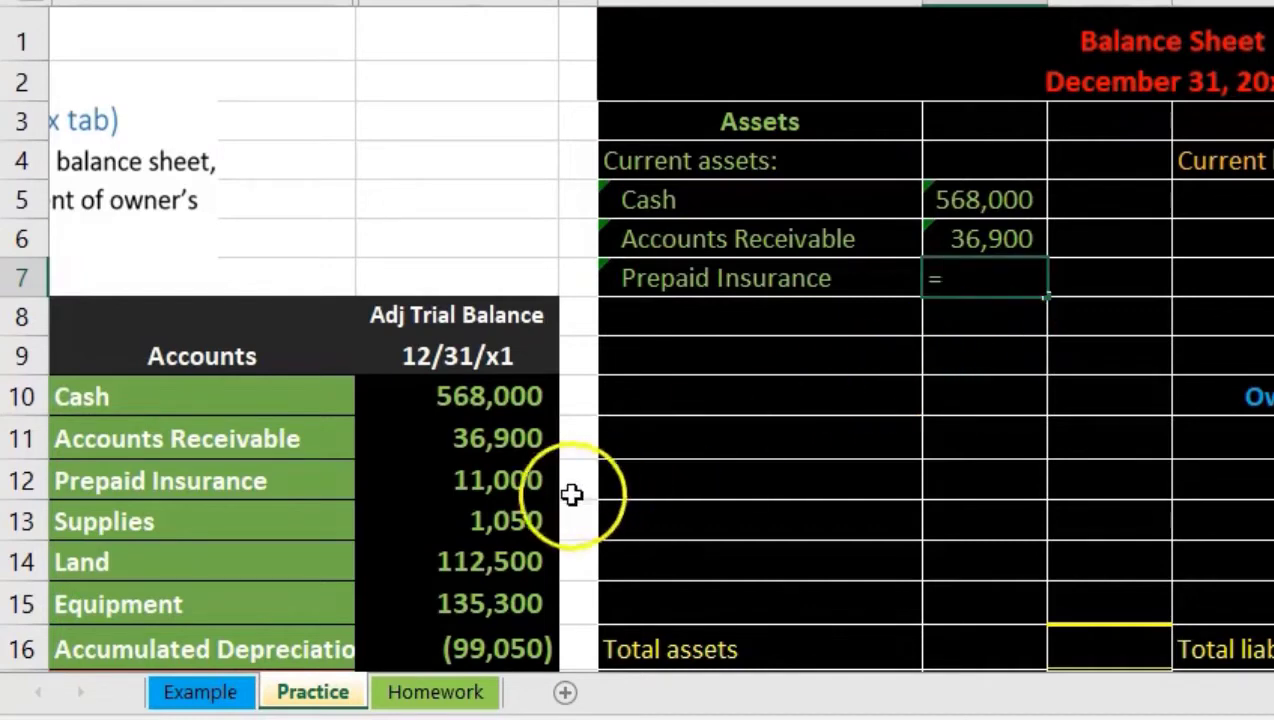
click(518, 491)
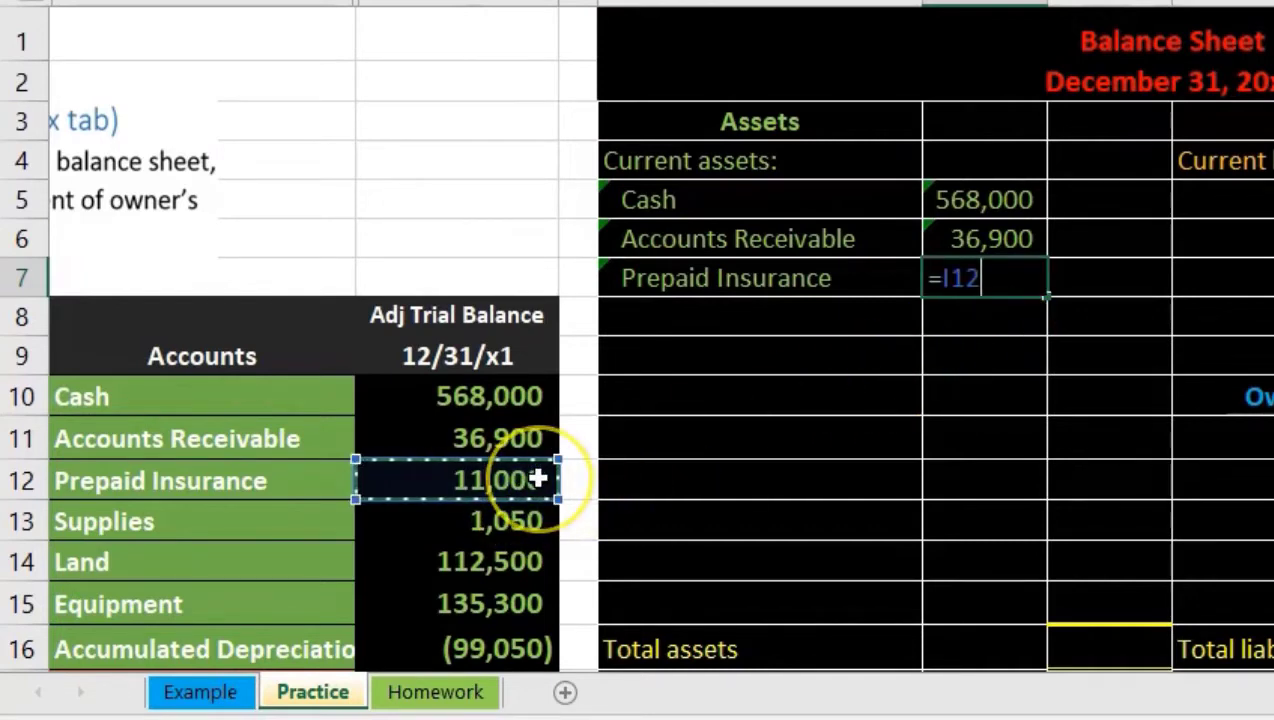
key(Return)
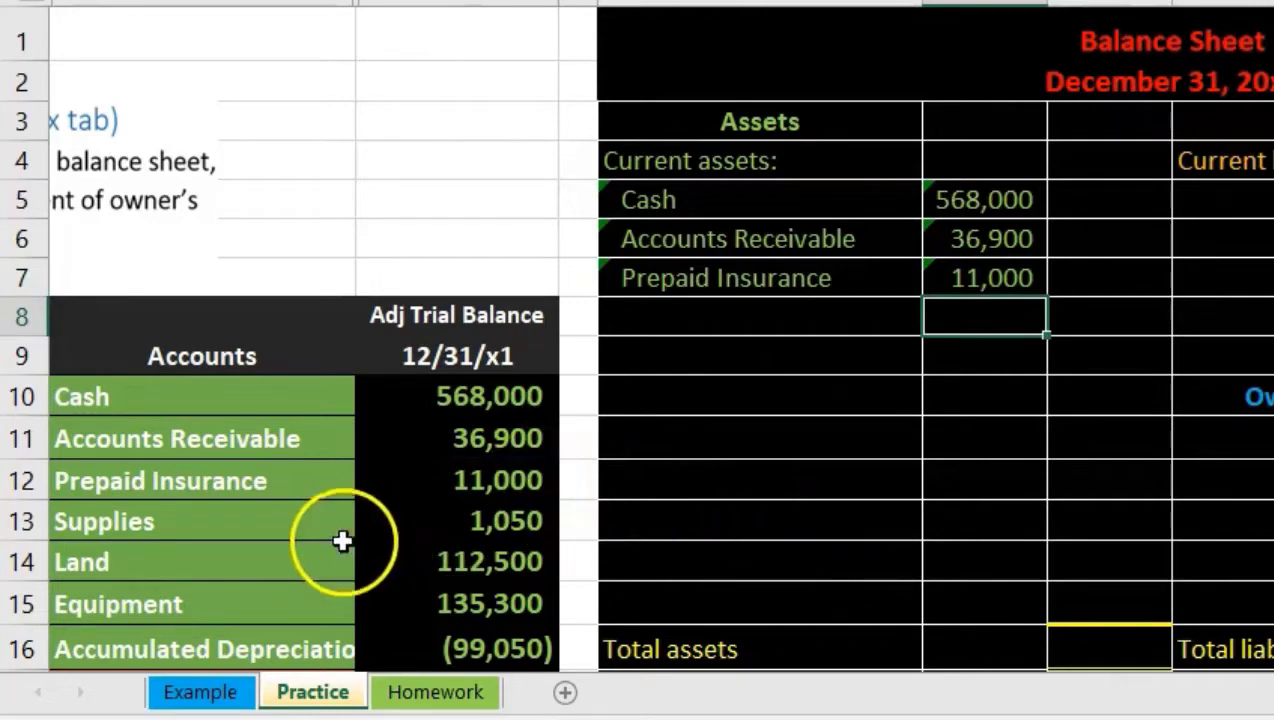
- Link K8 below Prepaid Insurance to the Supplies account name in F13 and indent the label one level
click(185, 518)
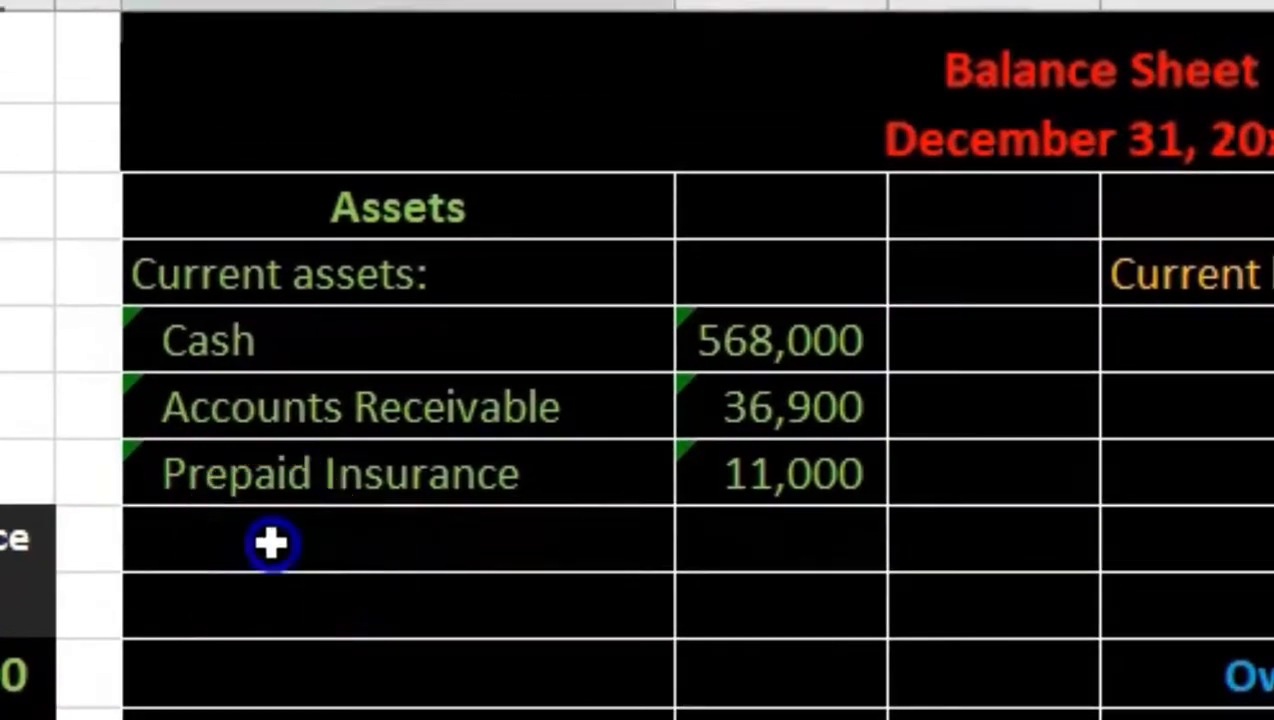
click(686, 319)
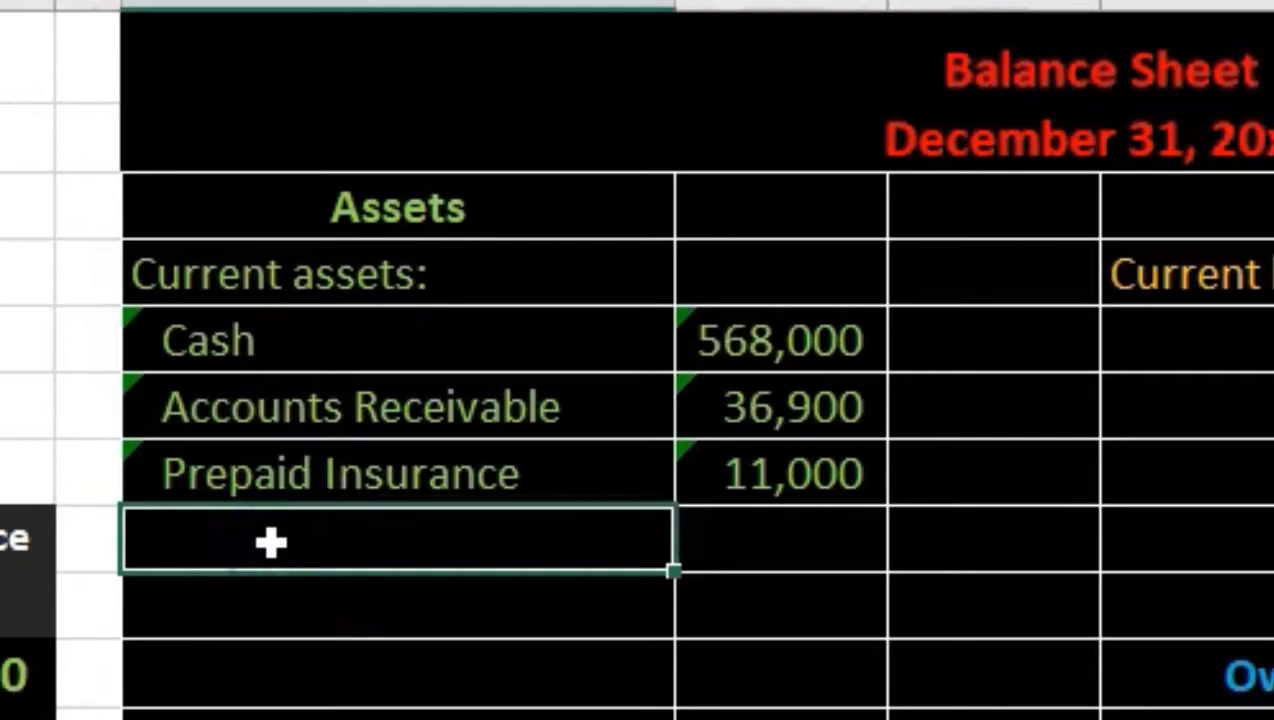
text(=)
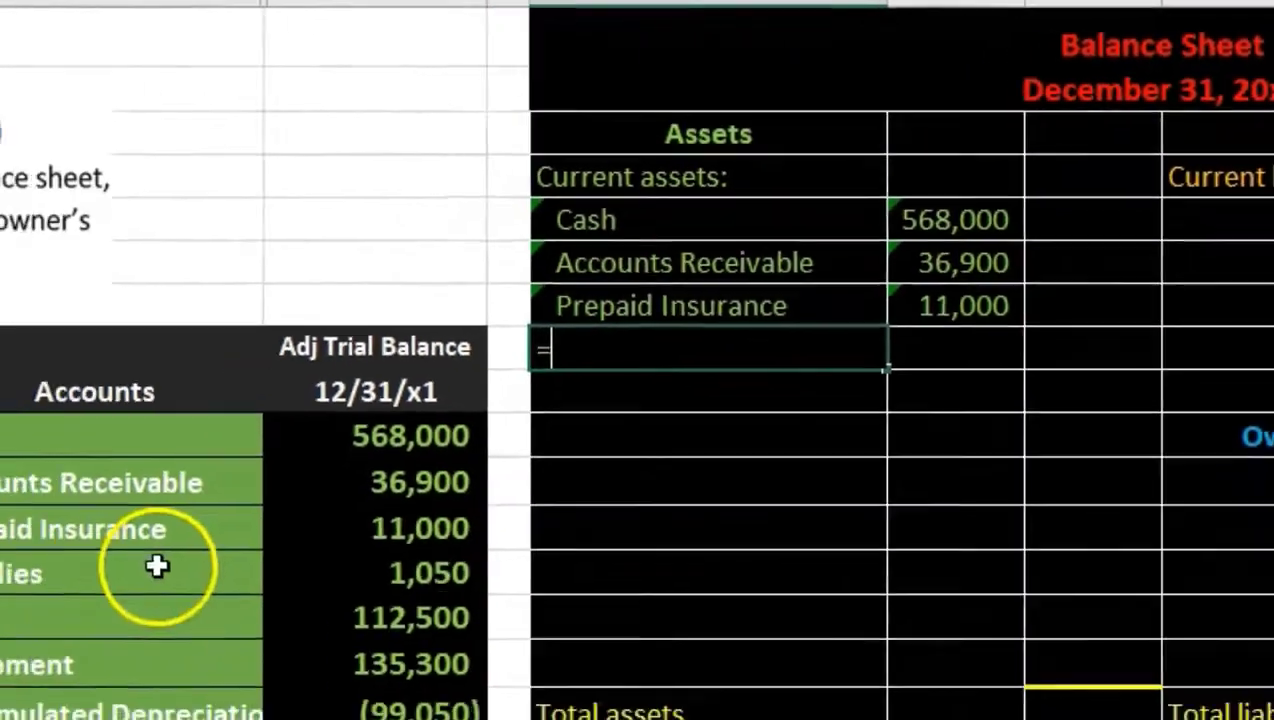
click(156, 563)
key(Return)
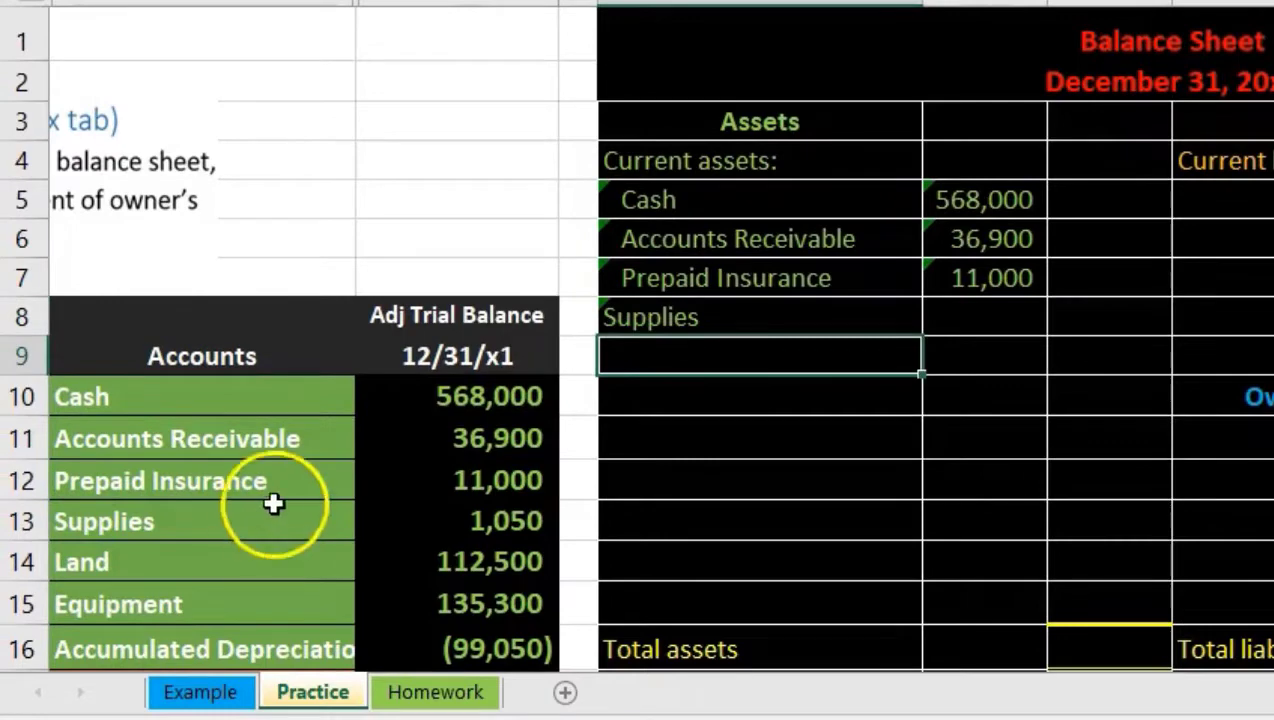
click(773, 317)
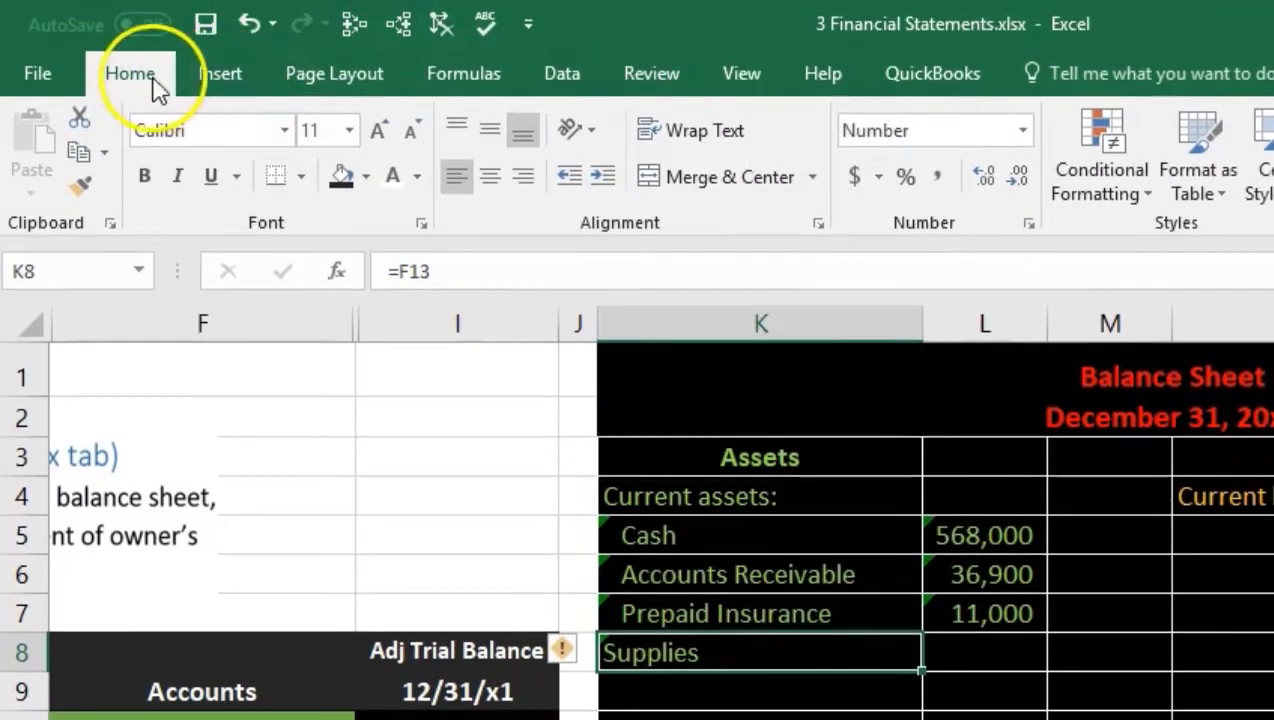
click(601, 178)
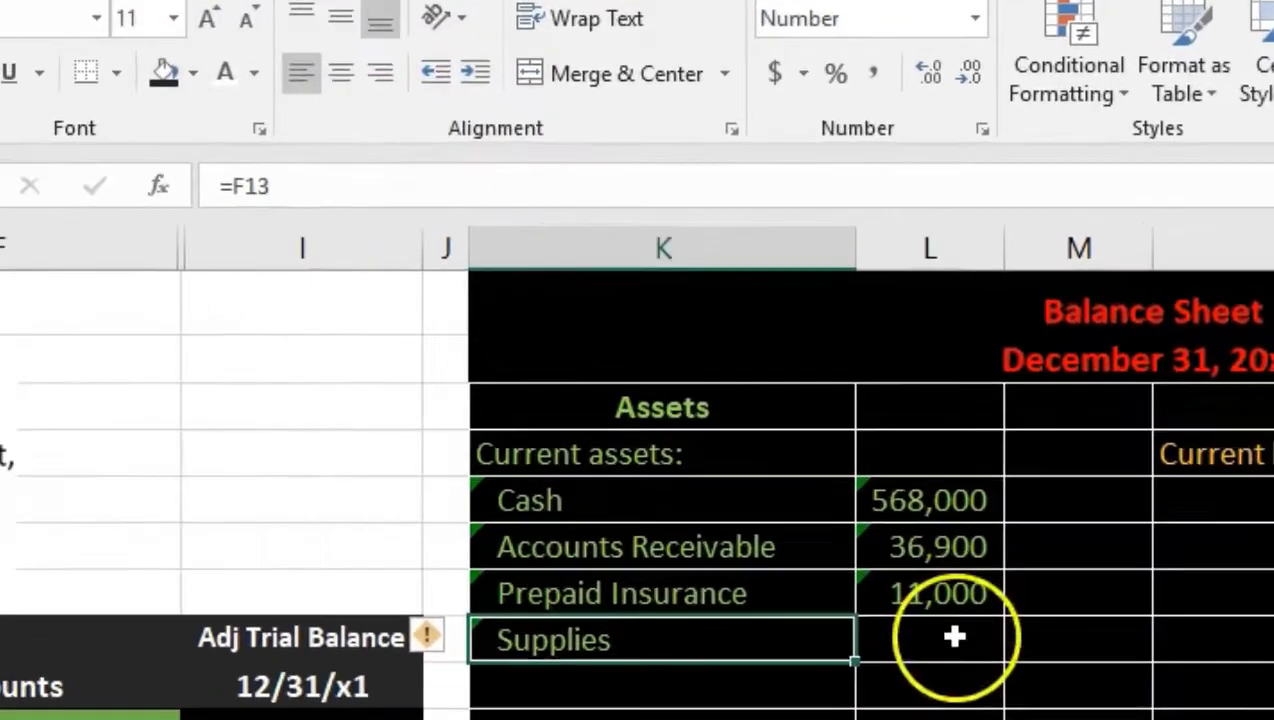
- Link L8 to the Supplies balance in I13 of the adjusted trial balance
click(1001, 654)
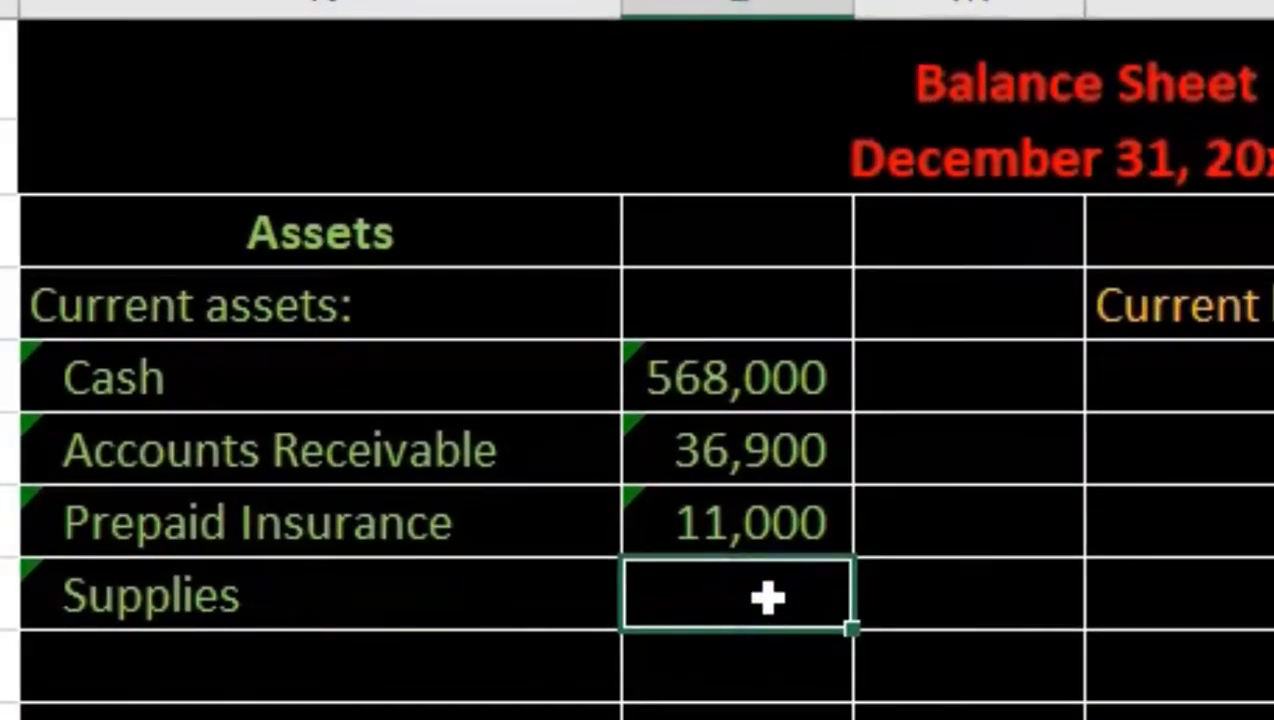
text(=)
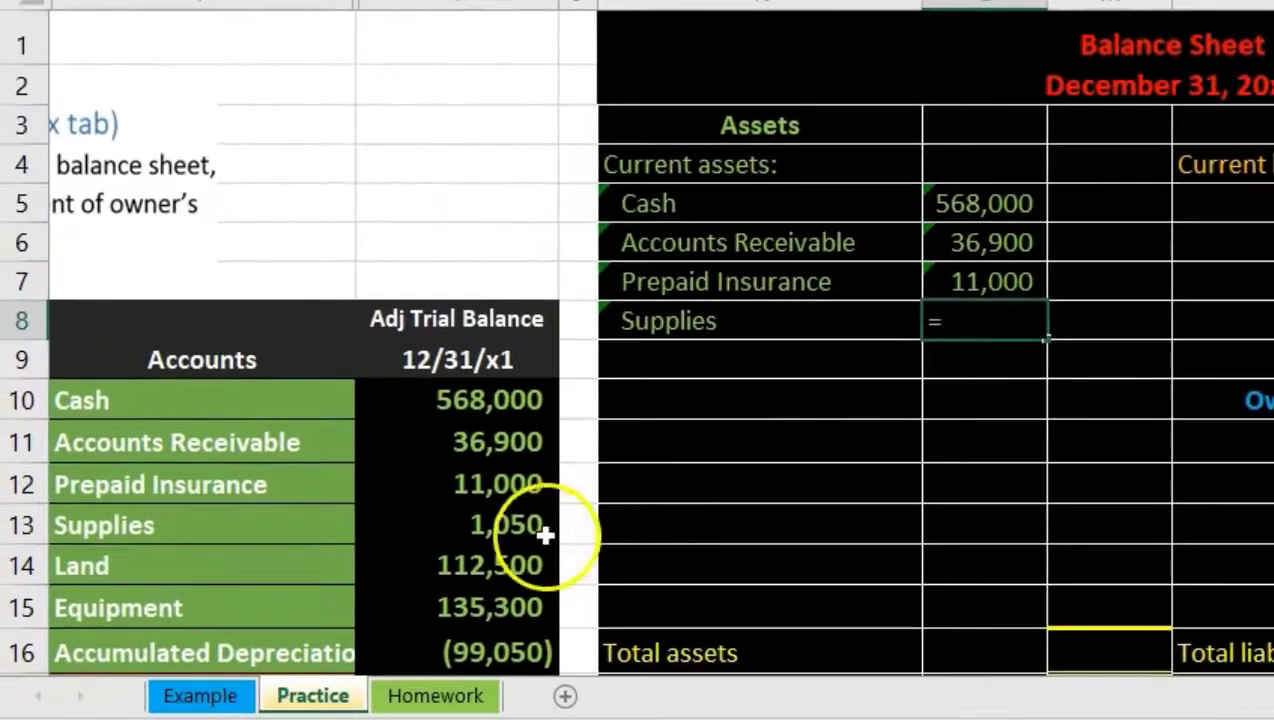
click(520, 527)
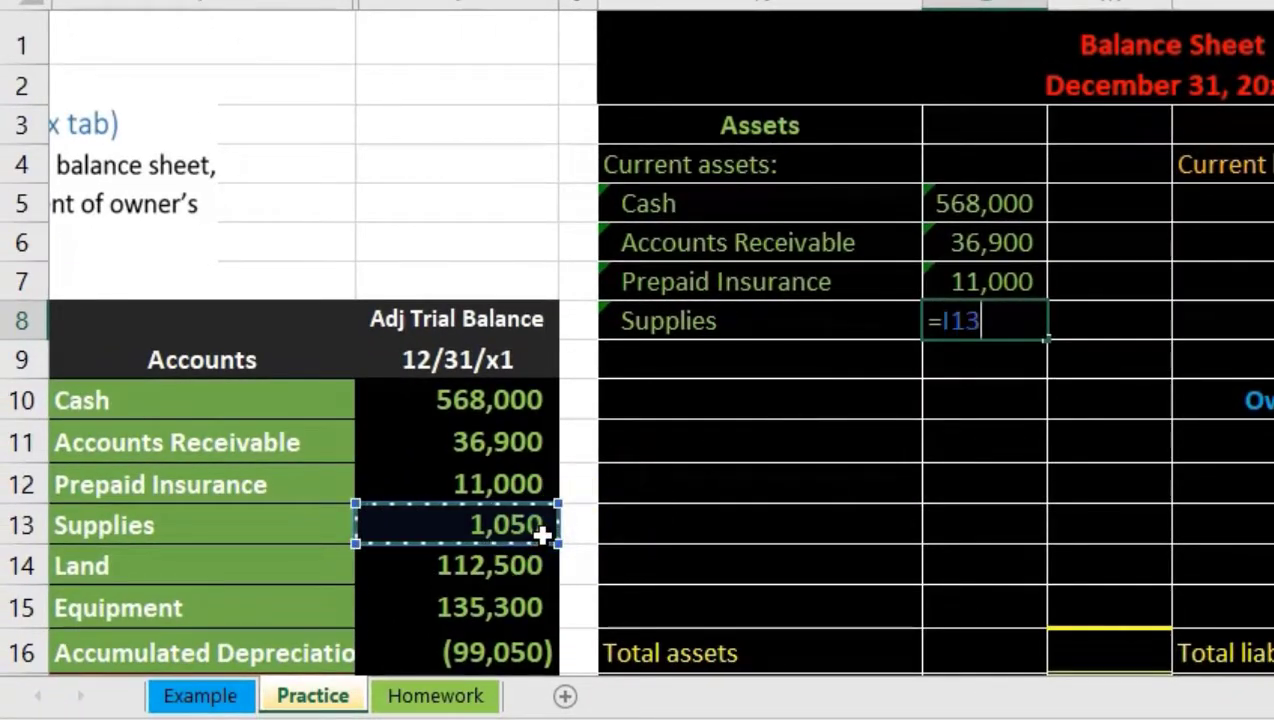
key(Return)
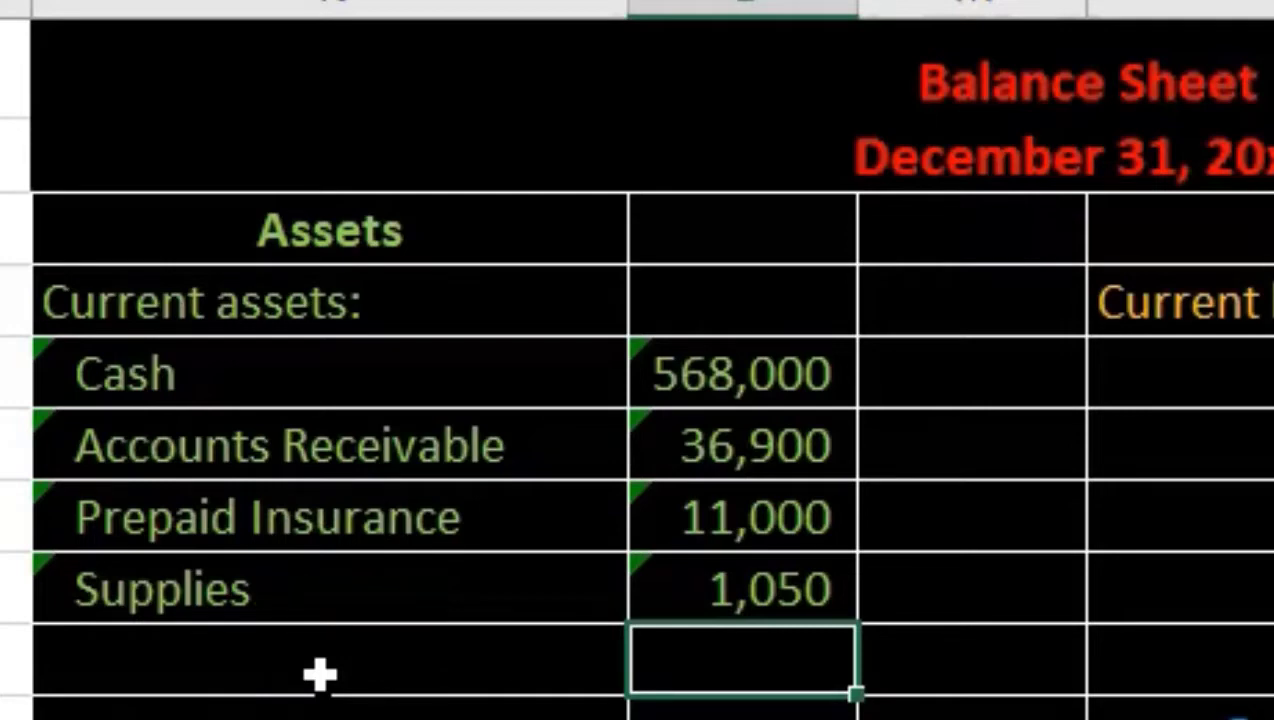
- Clear the Accounts Receivable, Prepaid Insurance and Supplies names and balances in K6:L8
click(307, 446)
drag(609, 463, 725, 577)
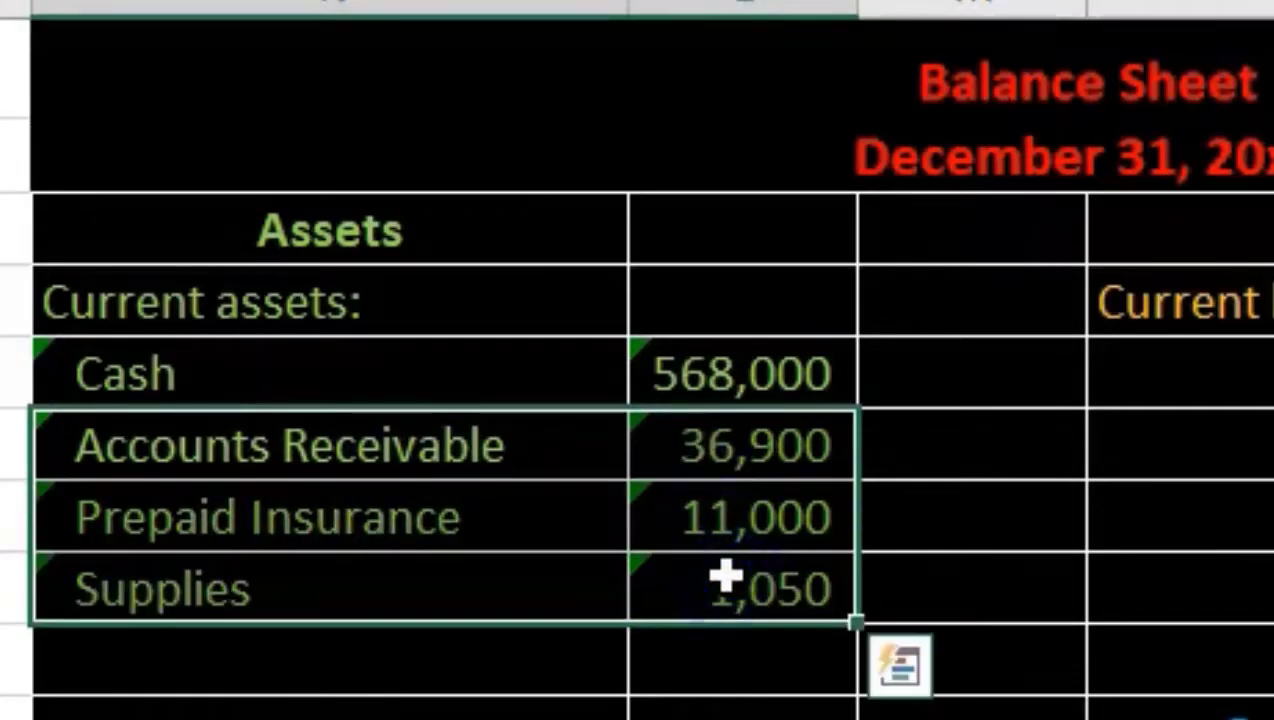
key(Delete)
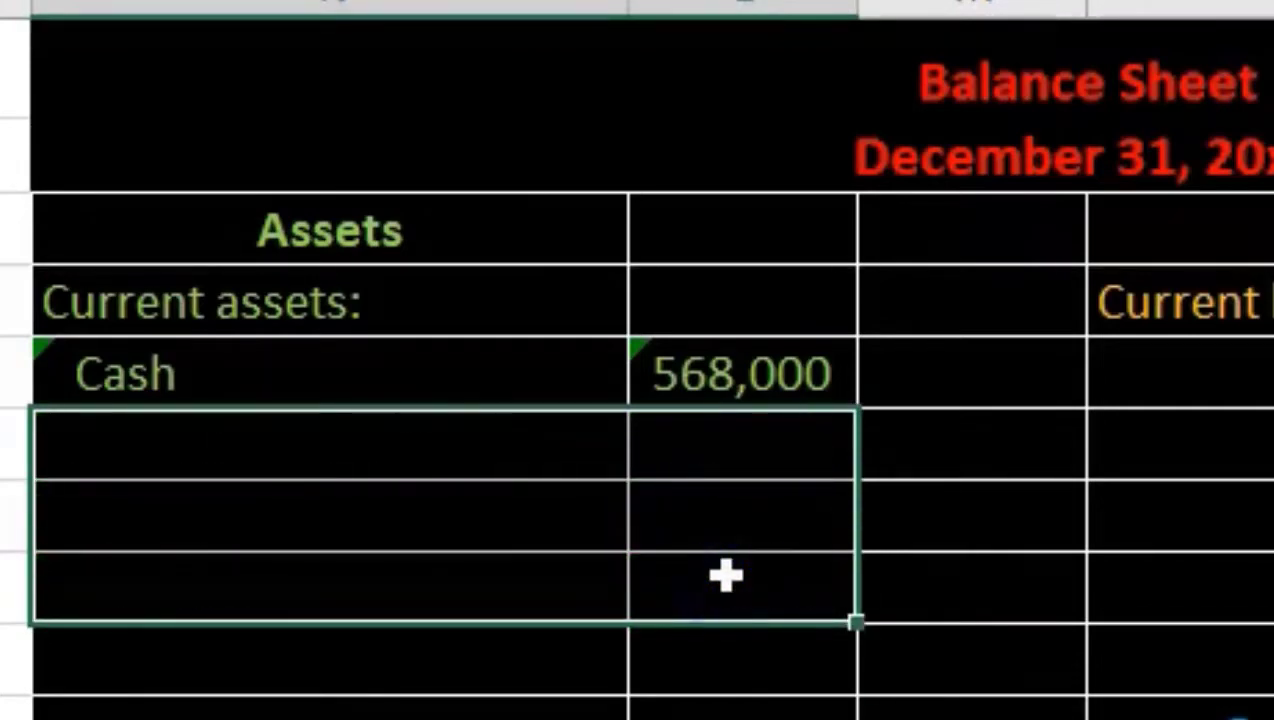
- Fill the Cash name and balance formulas in K5:L5 down through row 8
click(506, 374)
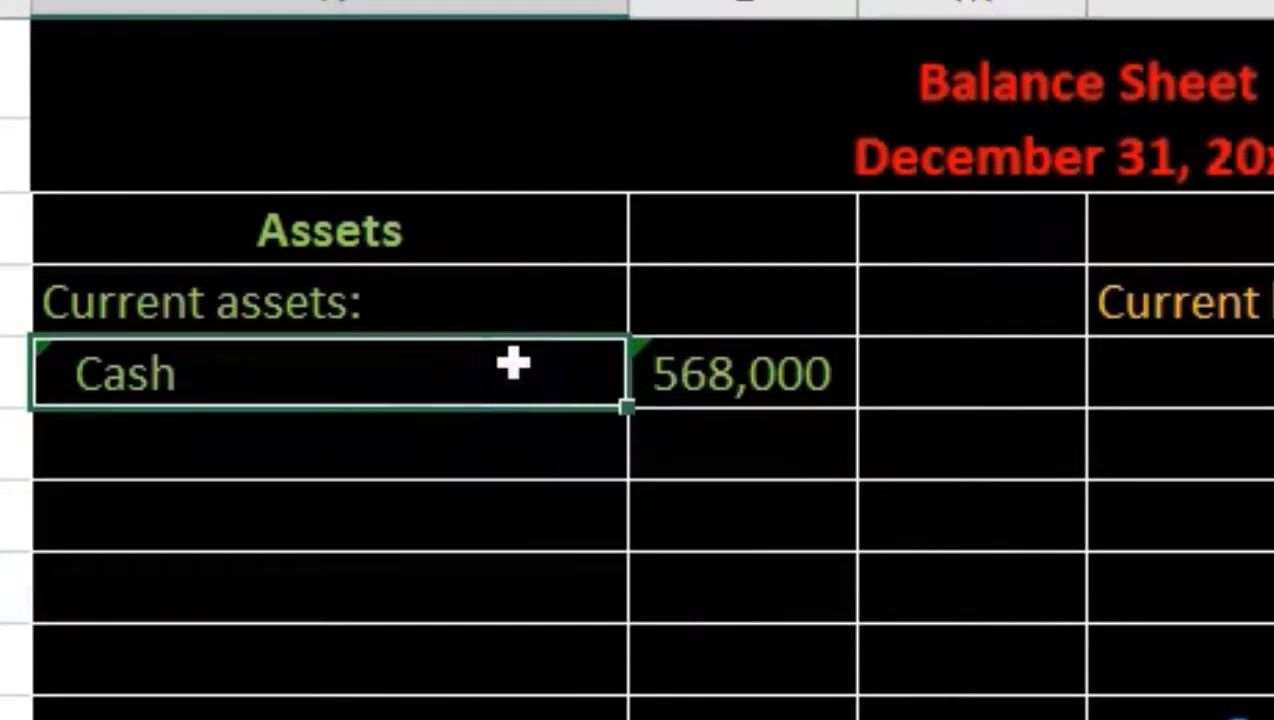
drag(512, 366, 735, 362)
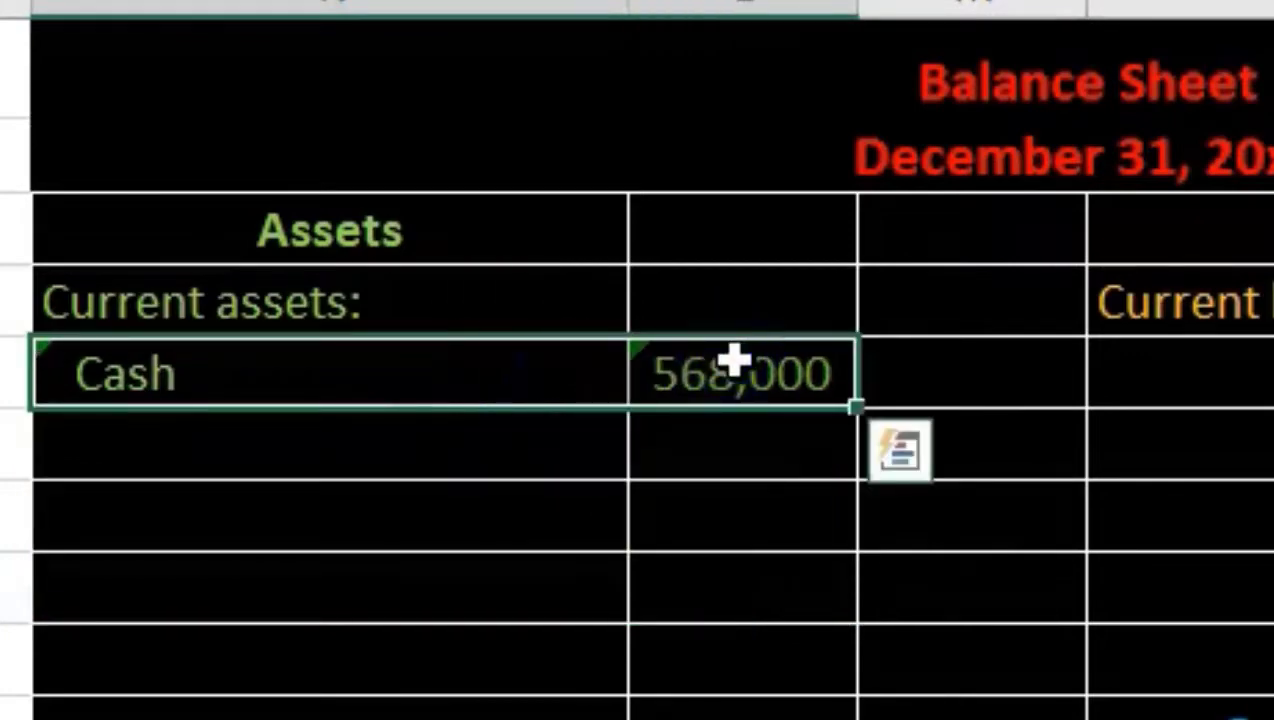
right_click(628, 389)
click(858, 406)
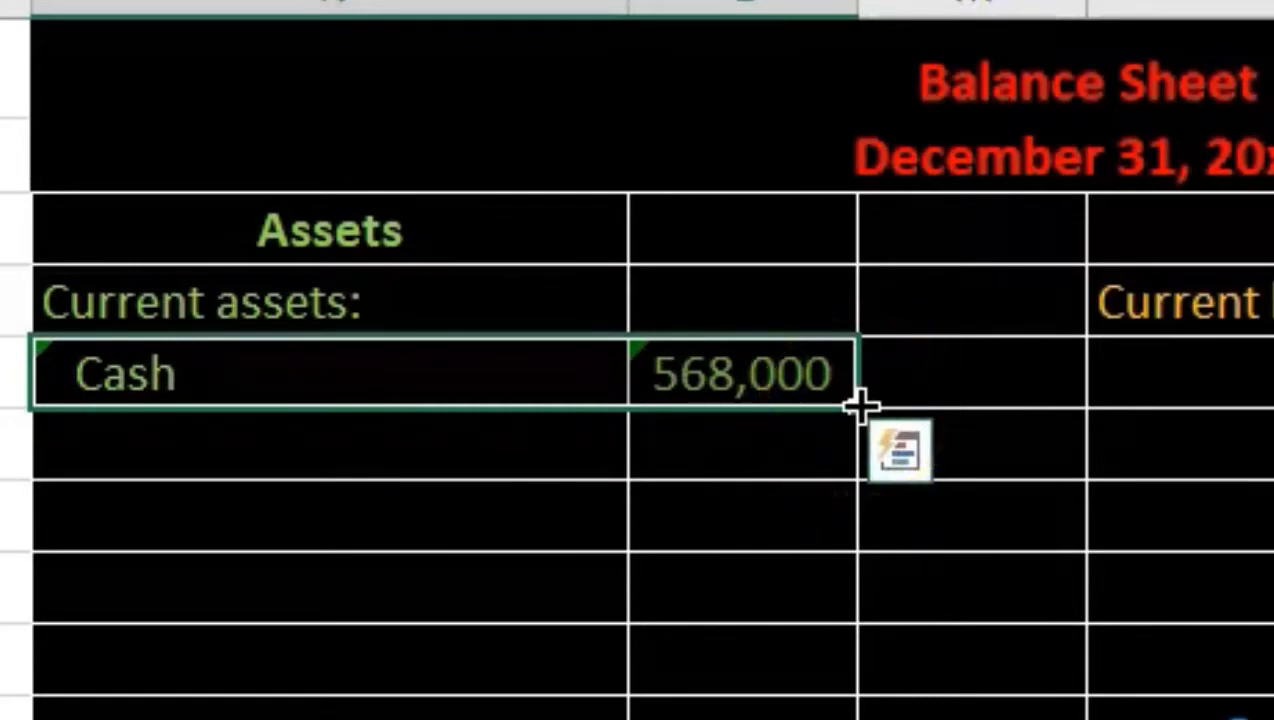
drag(858, 406, 842, 590)
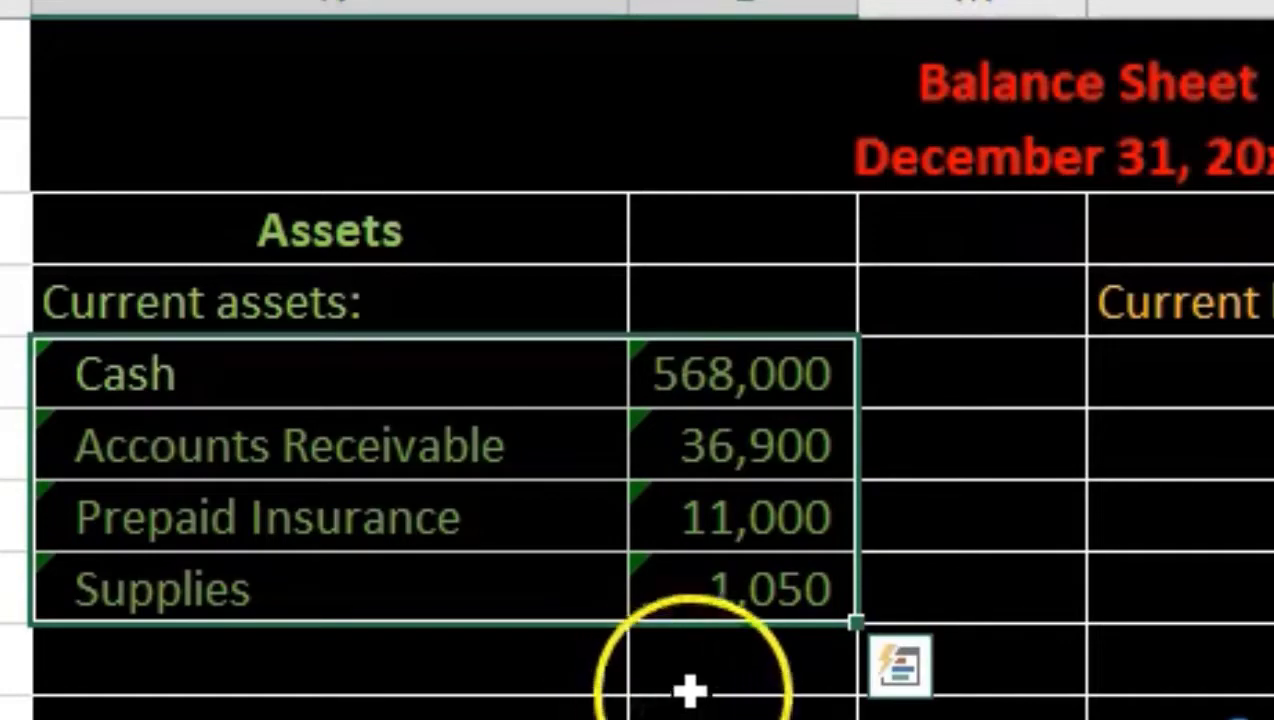
- Check the filled balance formulas for Accounts Receivable, Prepaid Insurance and Supplies in L6 to L8
click(740, 600)
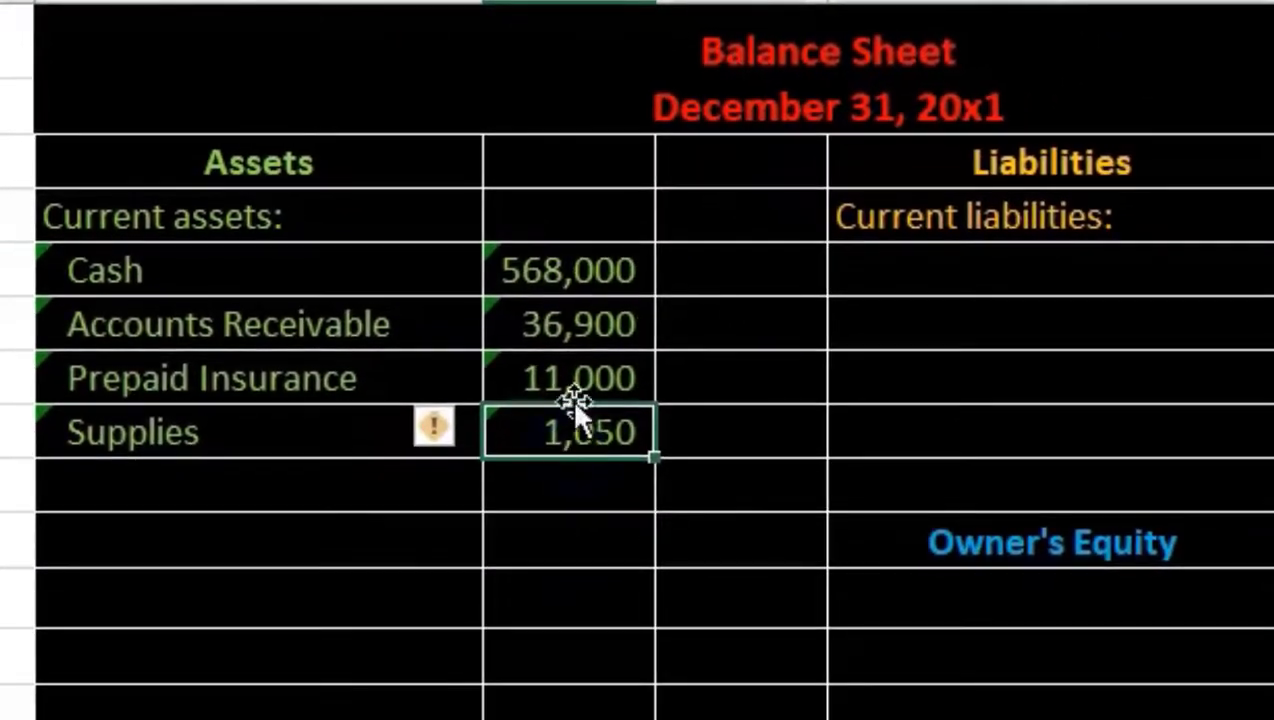
double_click(549, 322)
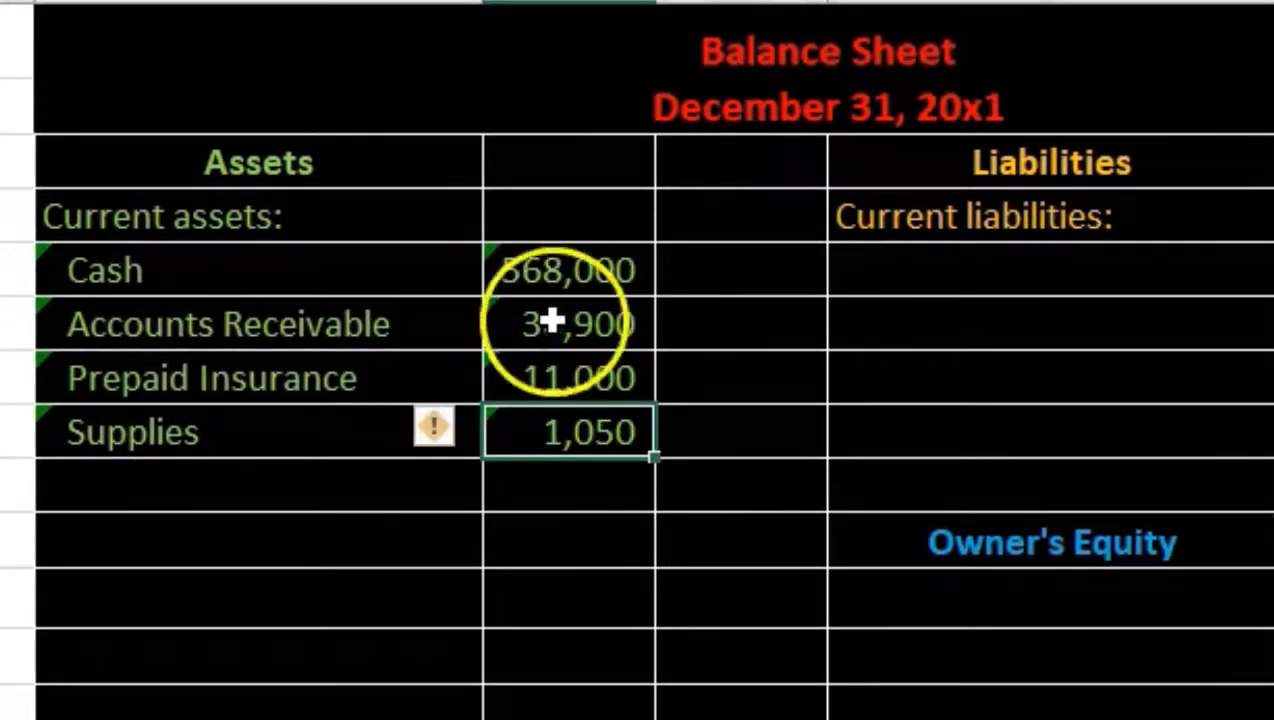
key(Return)
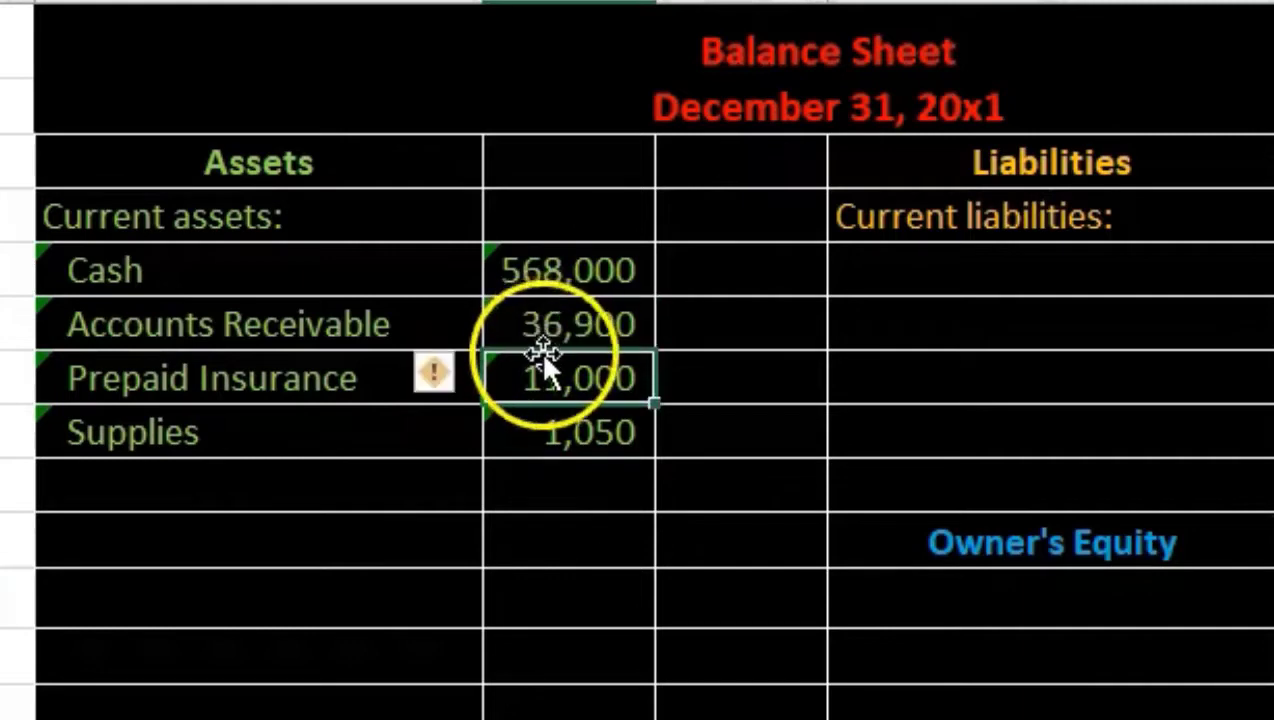
double_click(560, 378)
key(Return)
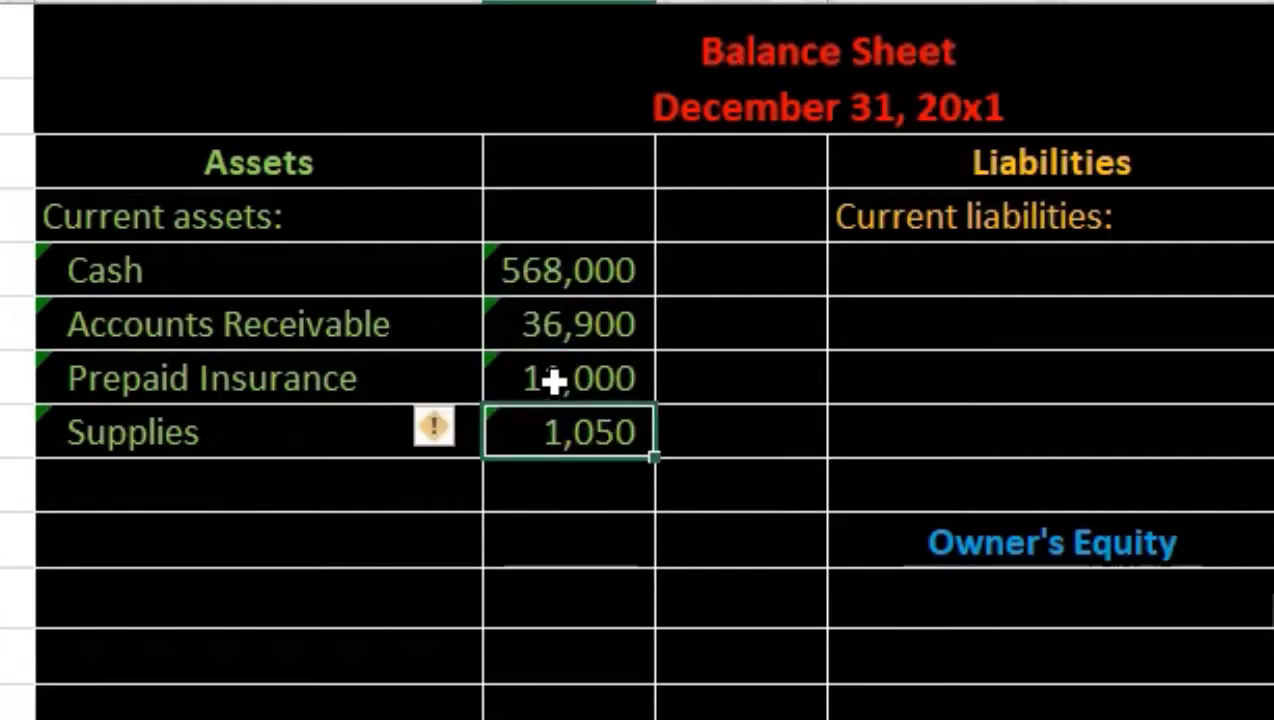
double_click(563, 420)
key(Return)
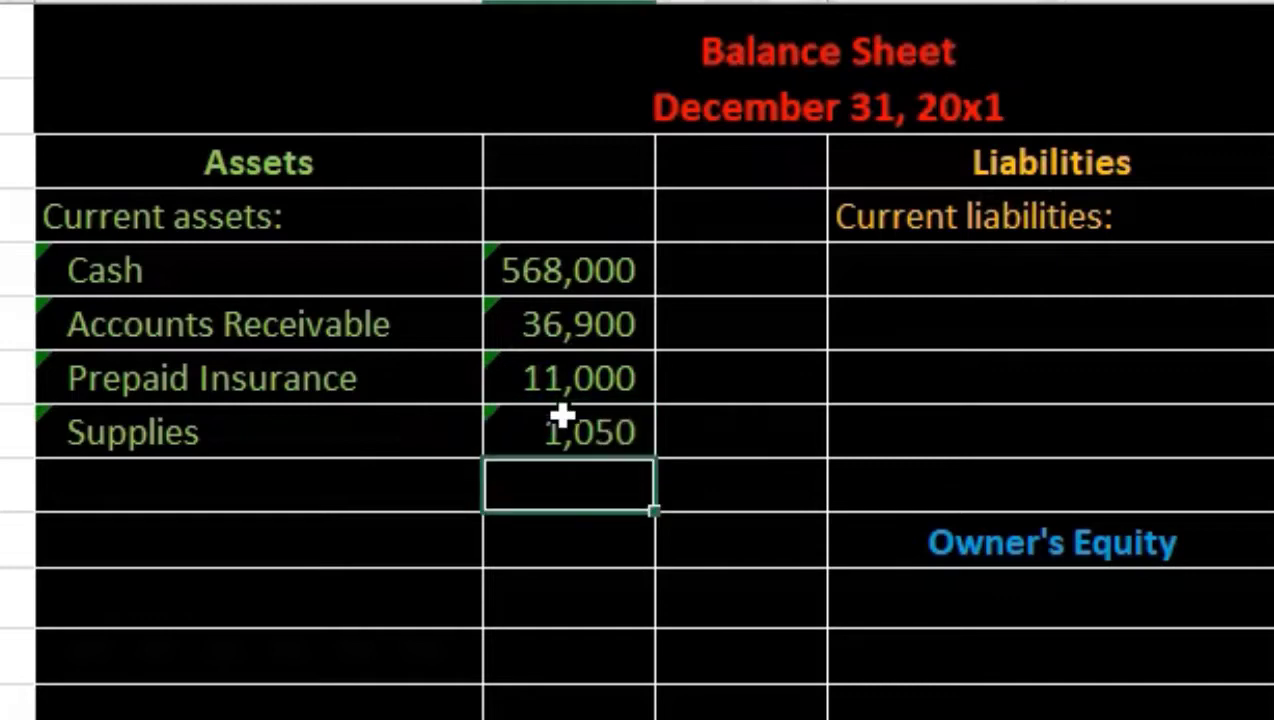
- Underline the Supplies balance in L8 and enter the label "Total current assets" in K9
click(563, 418)
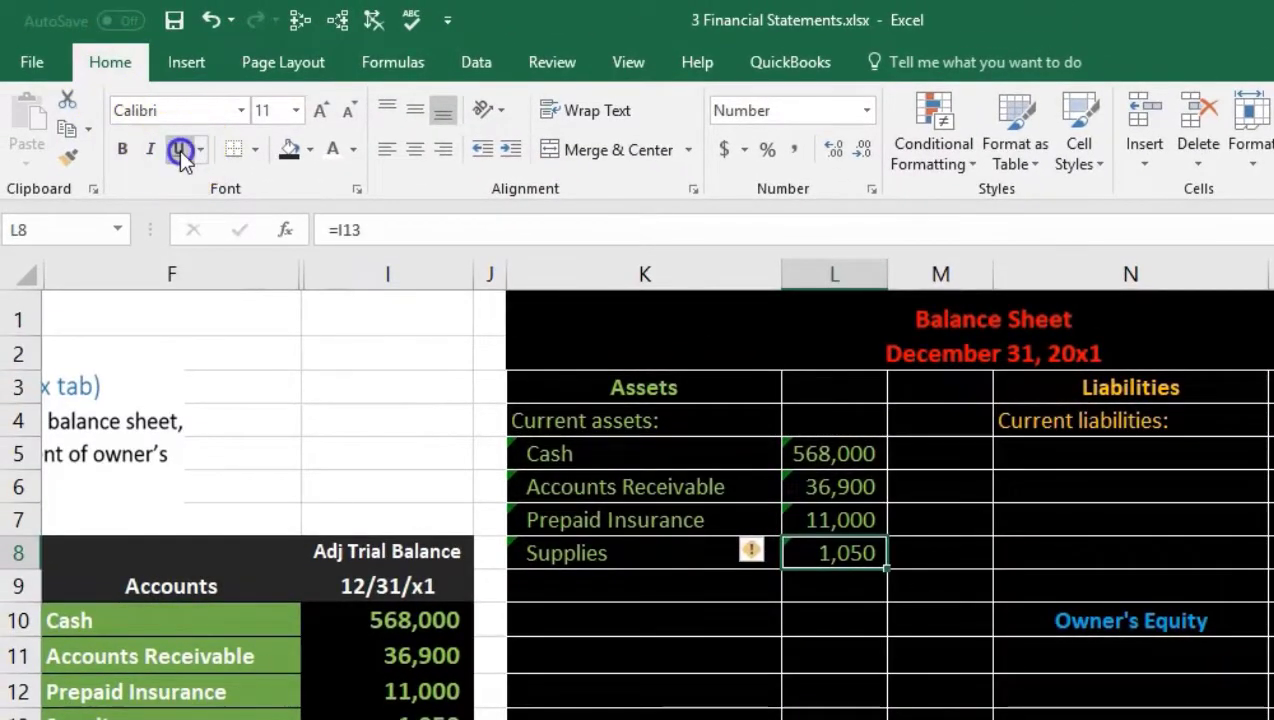
click(179, 150)
click(648, 582)
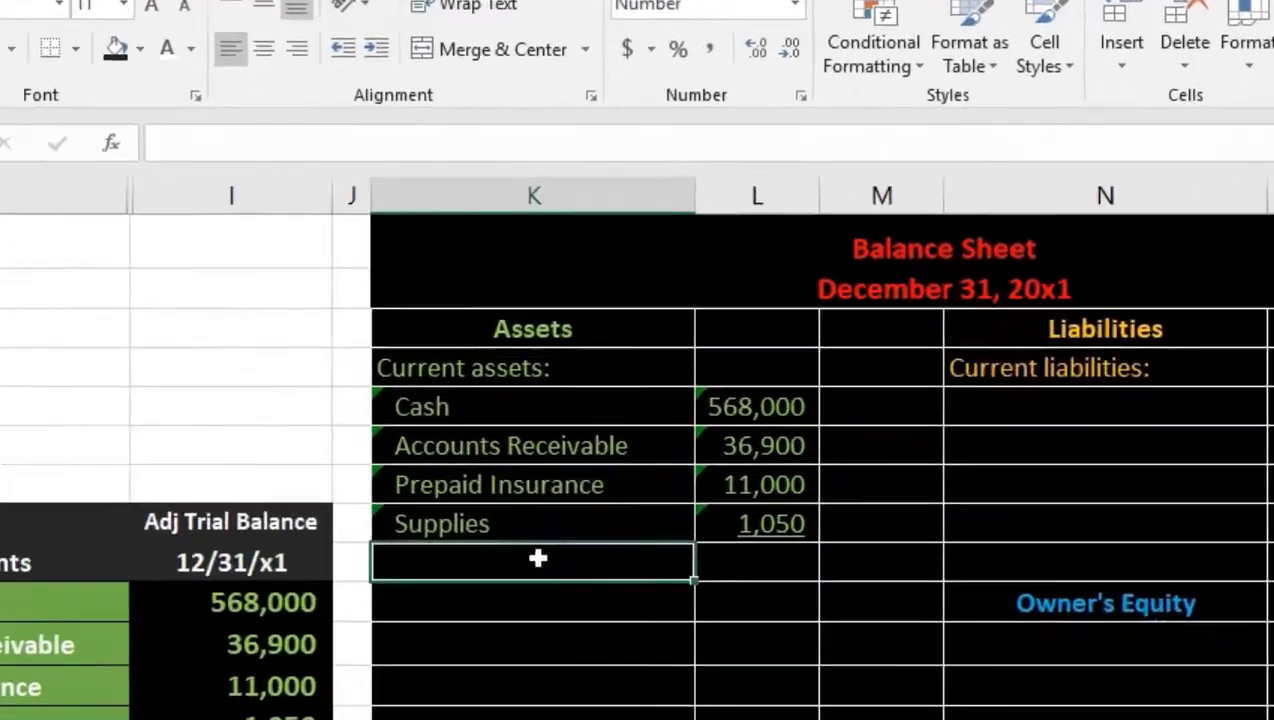
text(Total Curre)
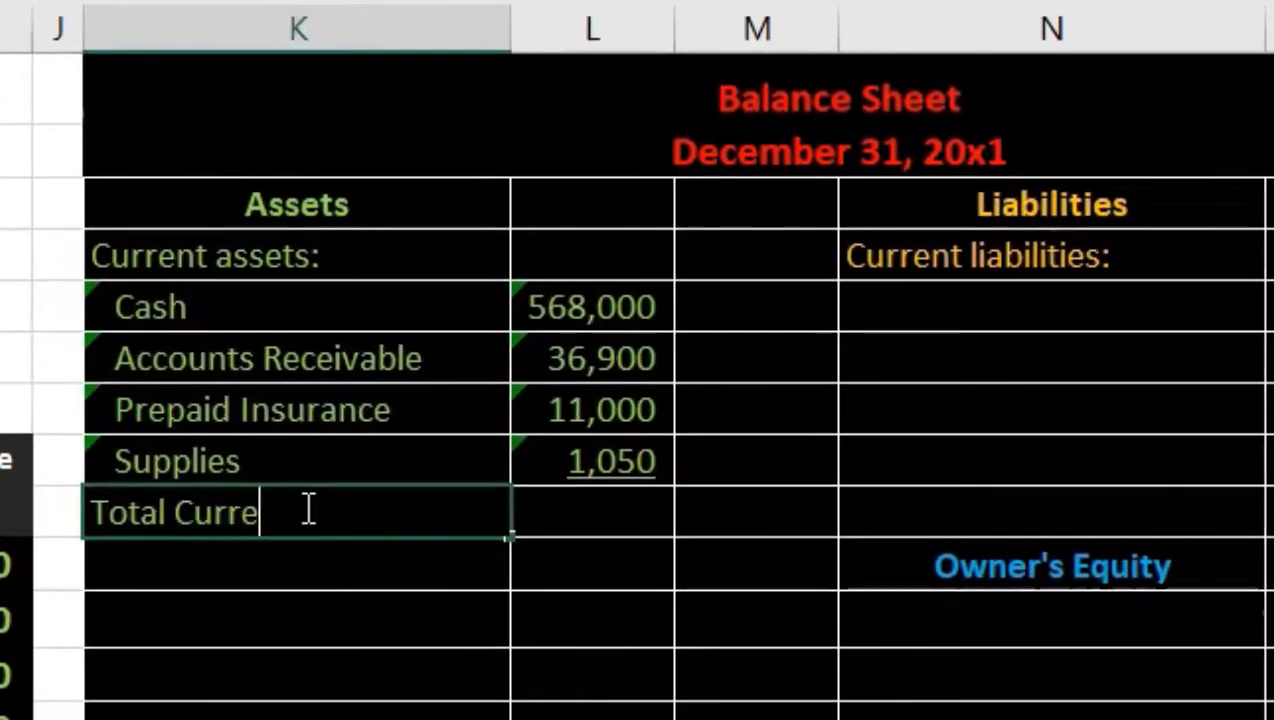
text(nt)
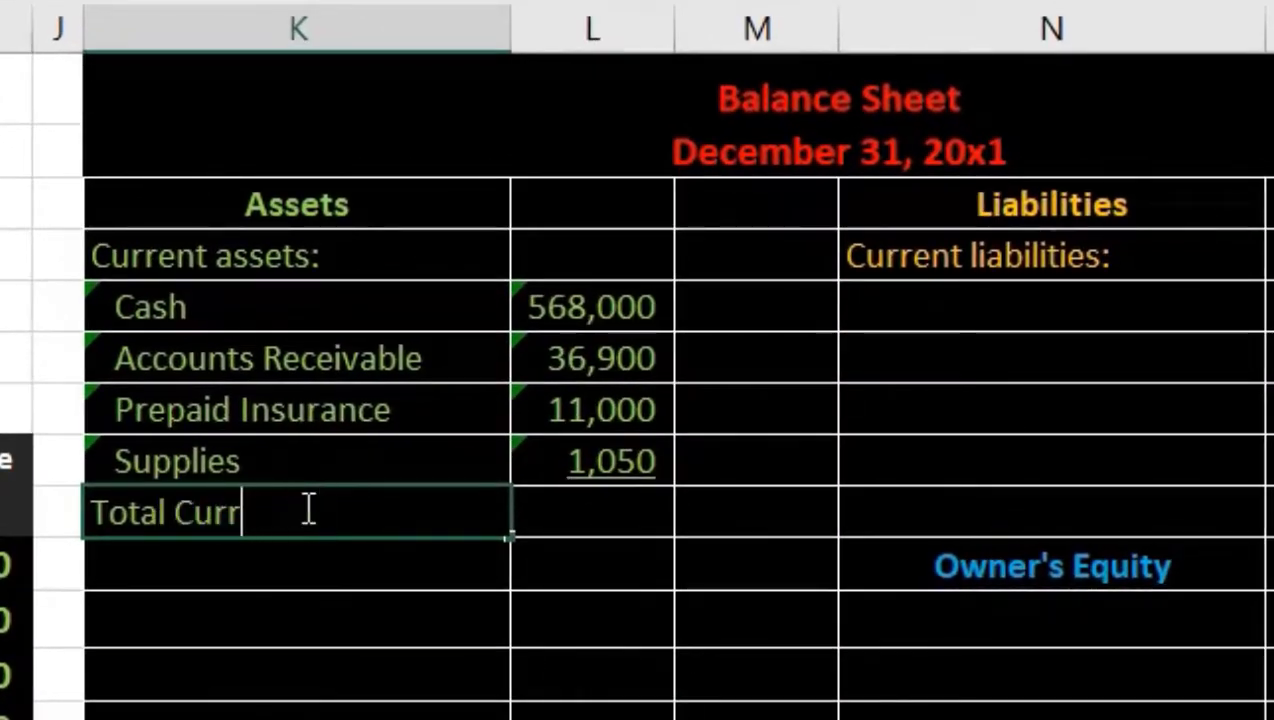
key(BackSpace)
text(cu)
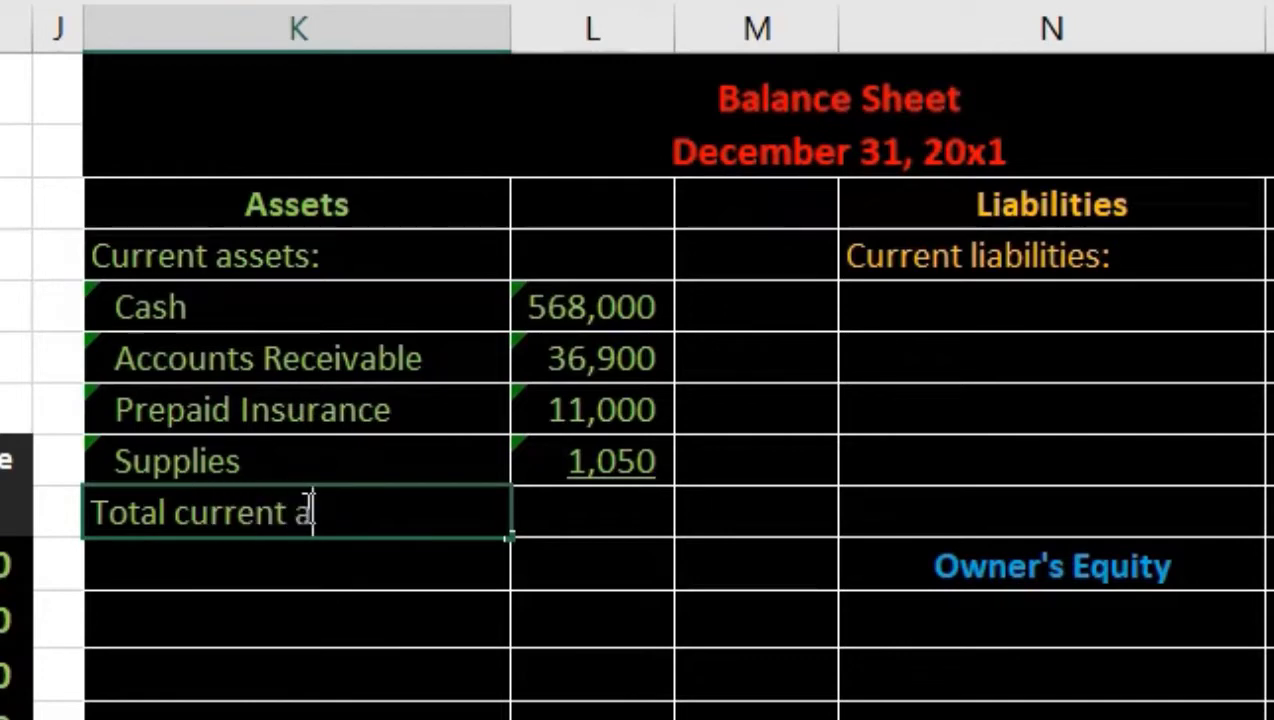
text(rrent assets)
key(Right)
key(Right)
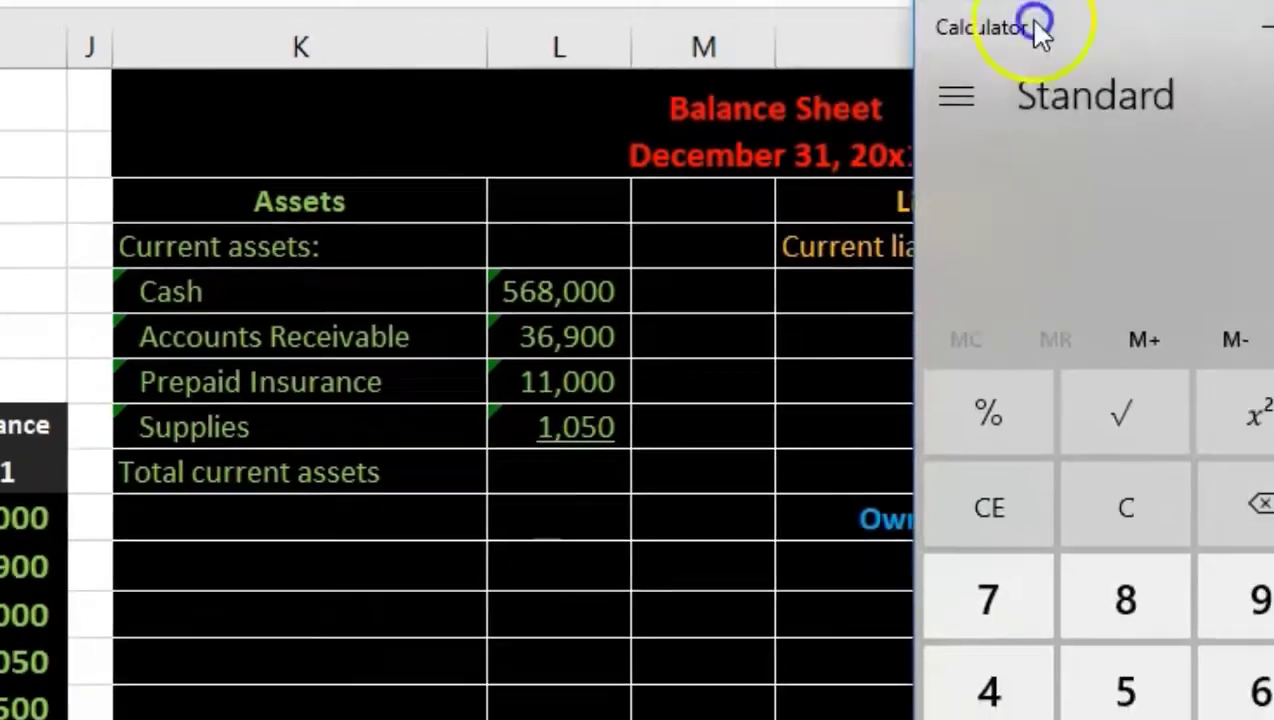
- Add the current asset balances 568000, 36900, 11000 and 1050 in the Calculator app and close it
drag(1131, 3, 996, 0)
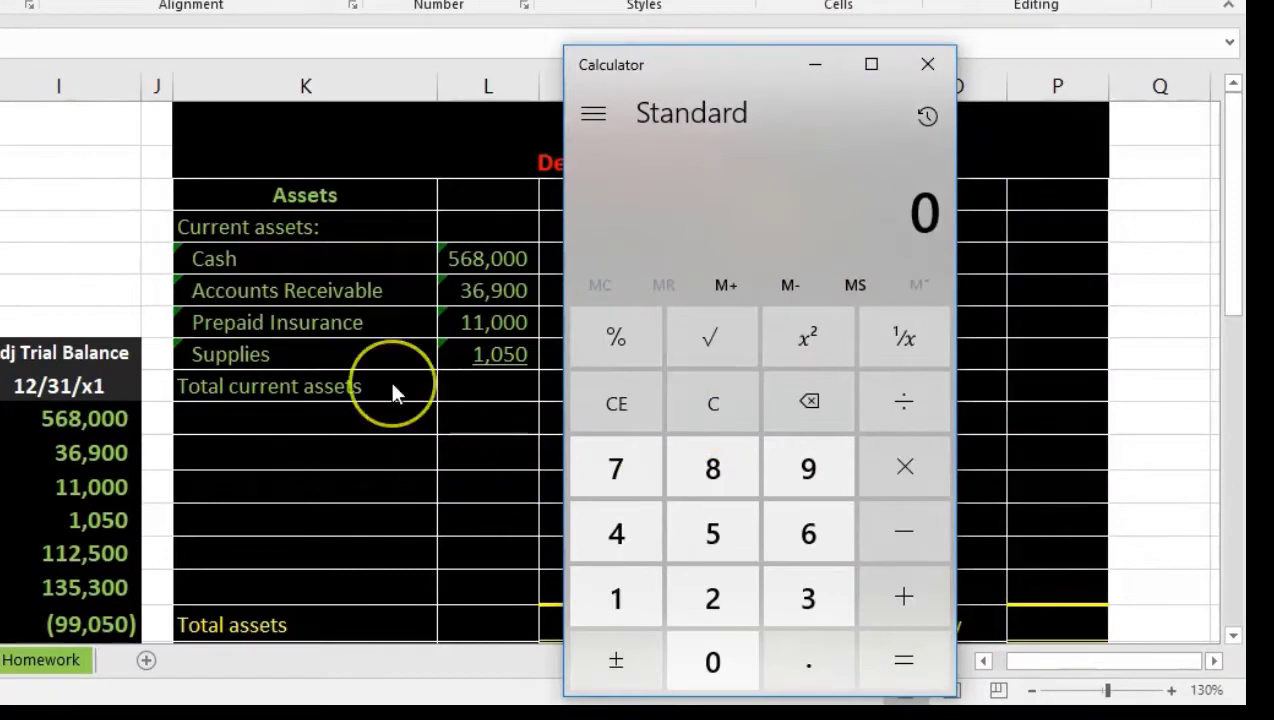
text(5680000)
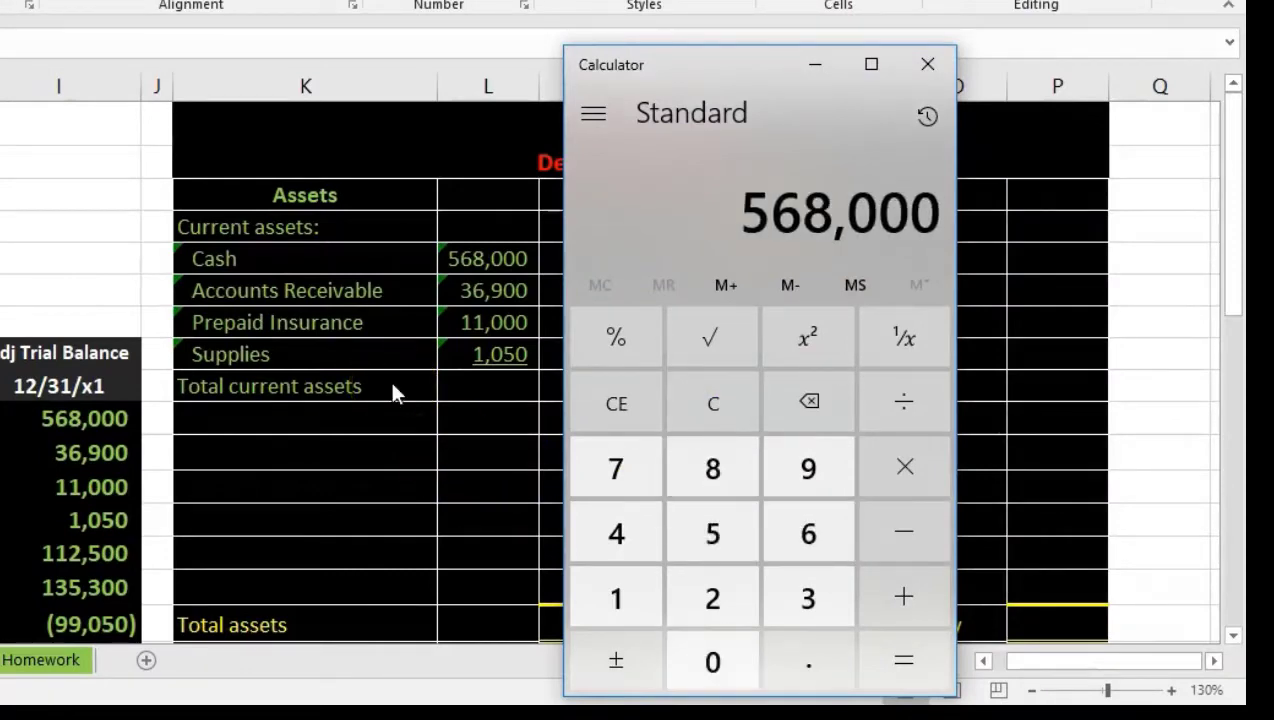
text(36900+)
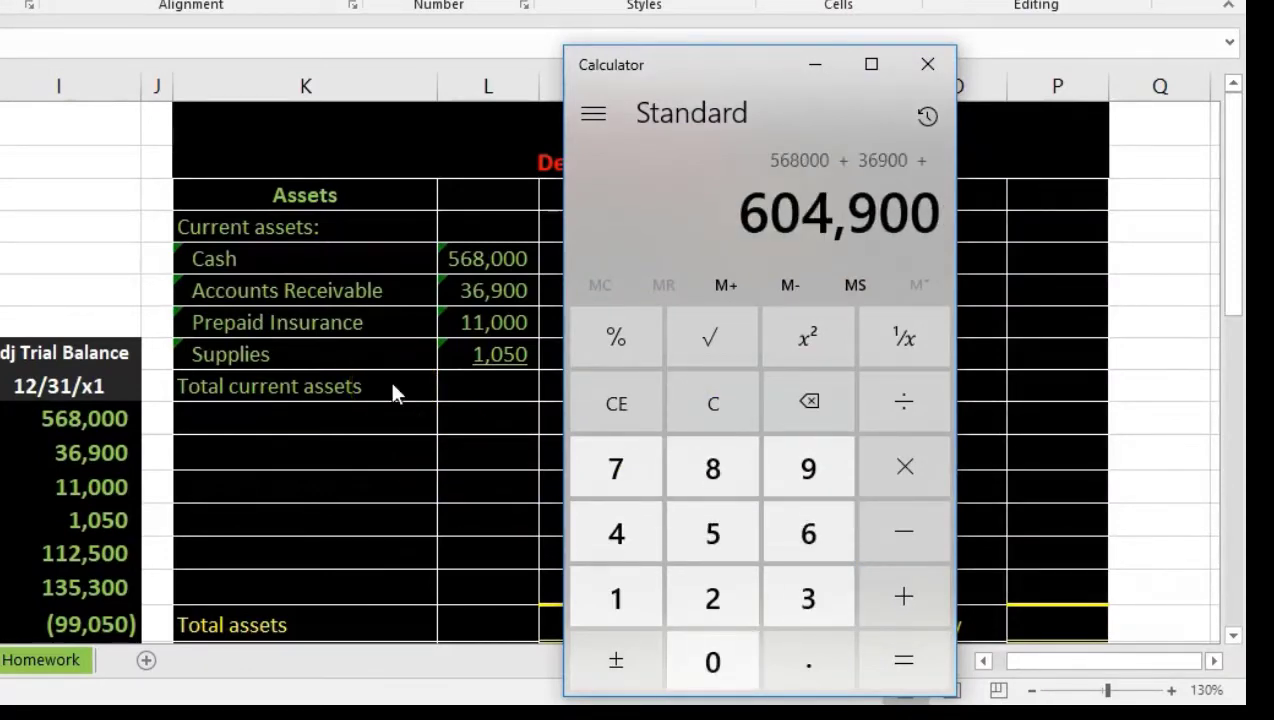
text(11000+)
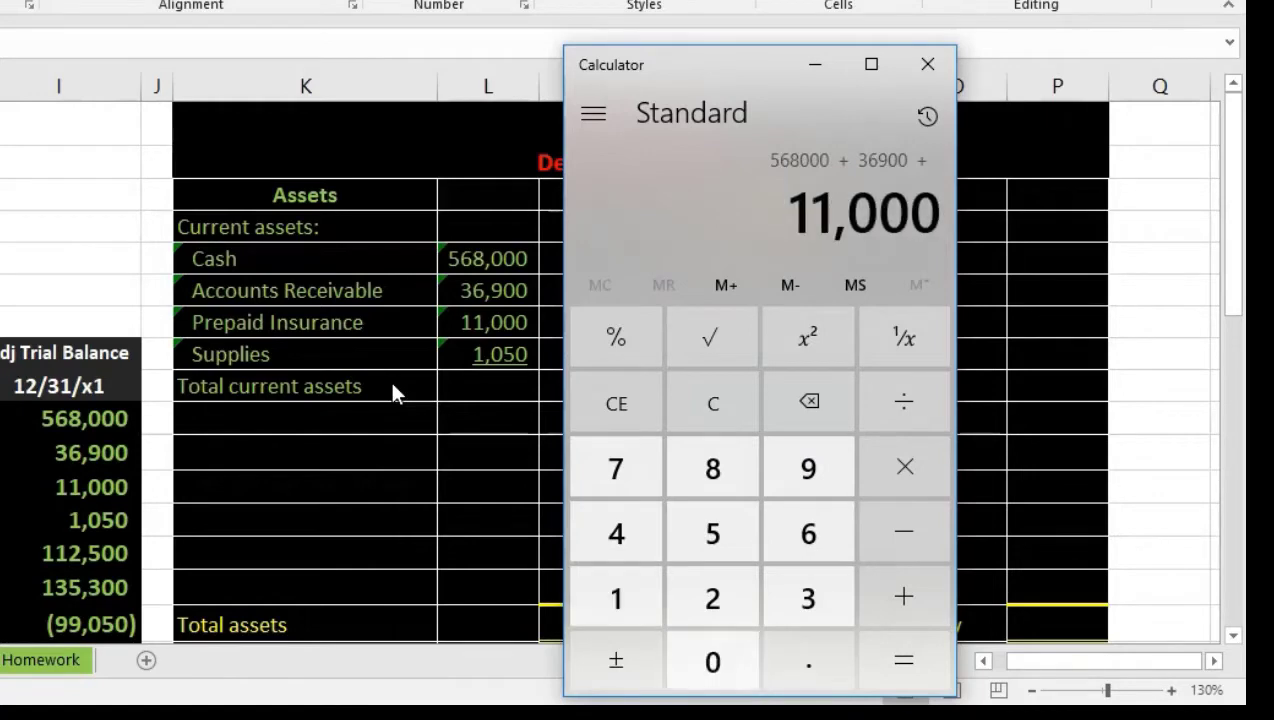
text(1050=)
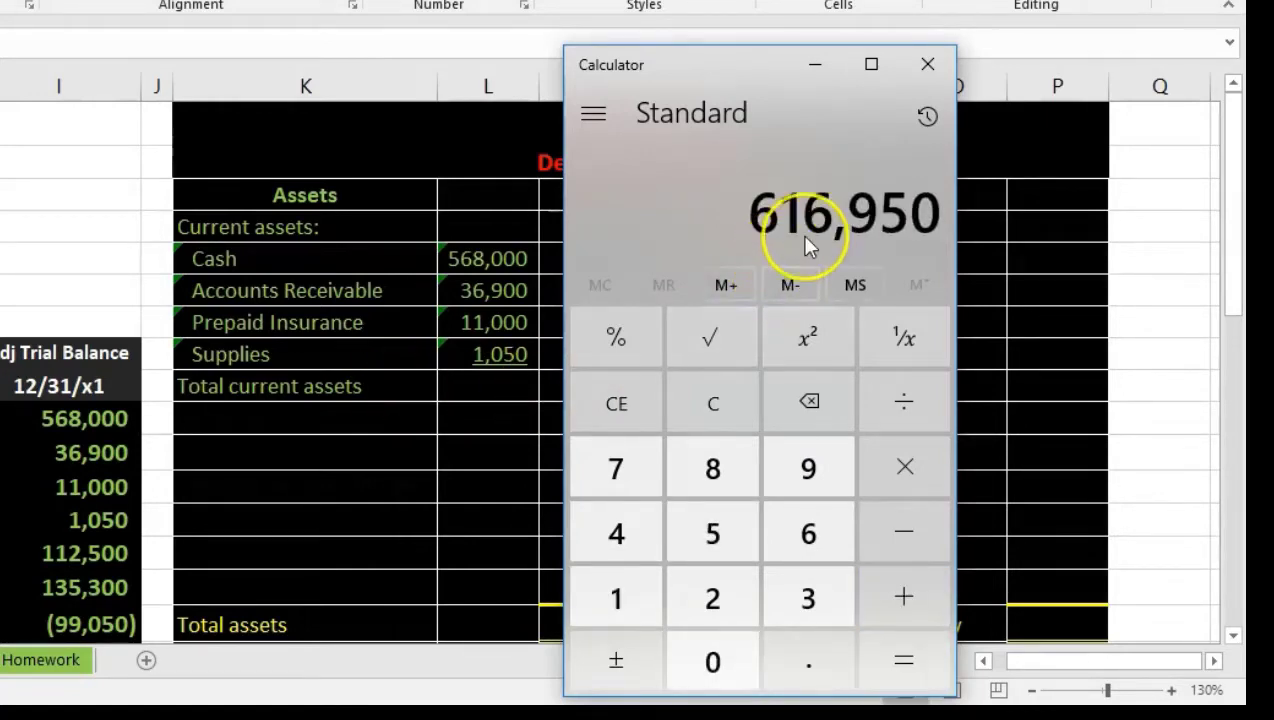
click(929, 64)
- Total the current assets in M9 with a SUM formula over L5:L8
click(589, 395)
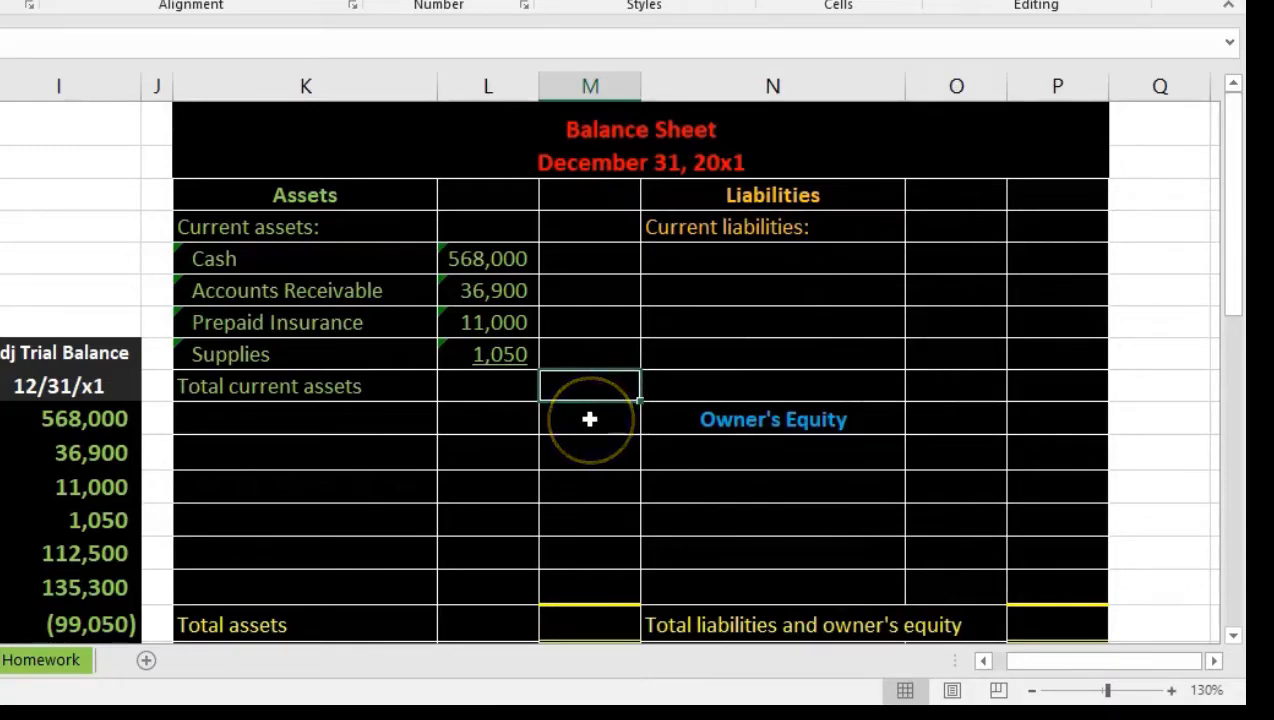
text(=sum)
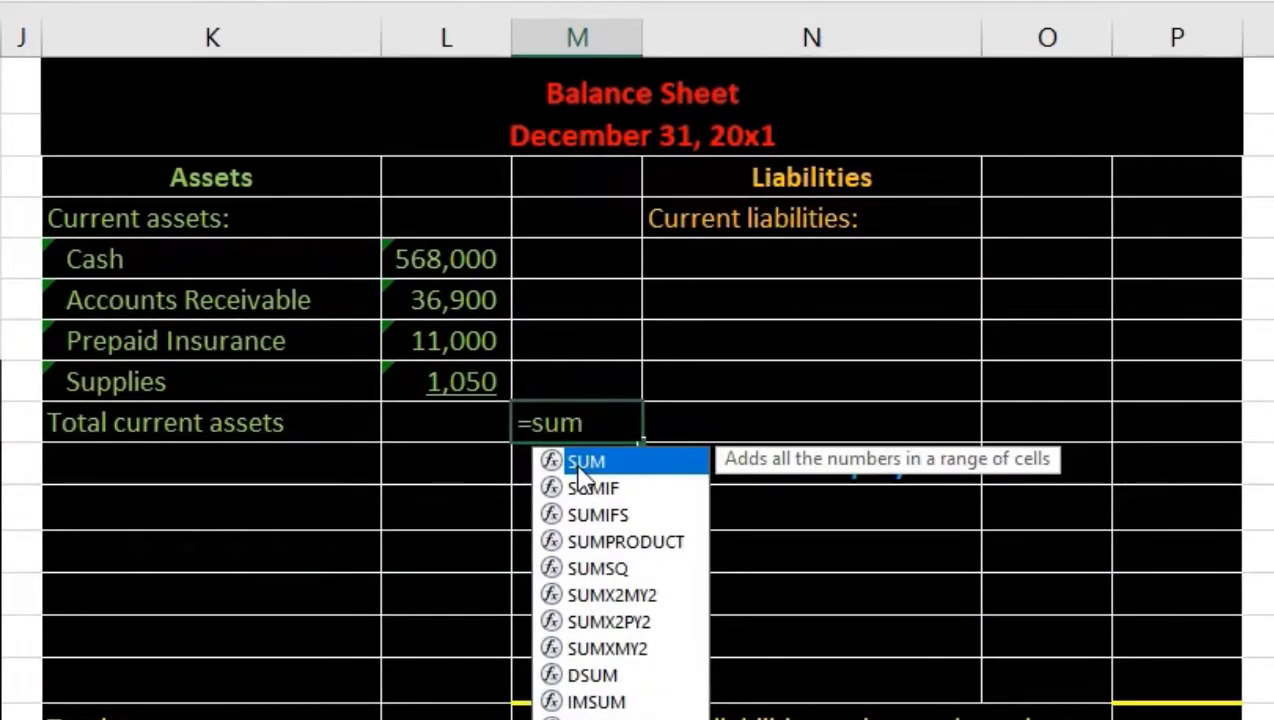
double_click(580, 470)
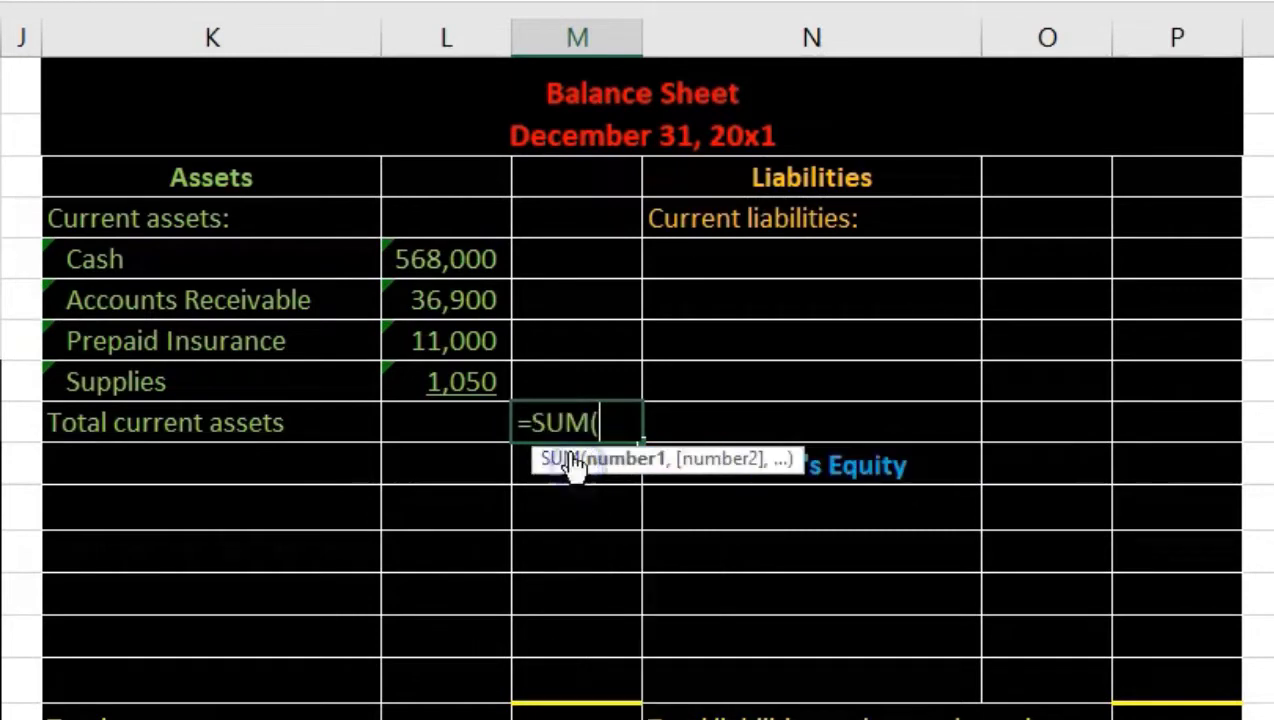
drag(455, 253, 455, 375)
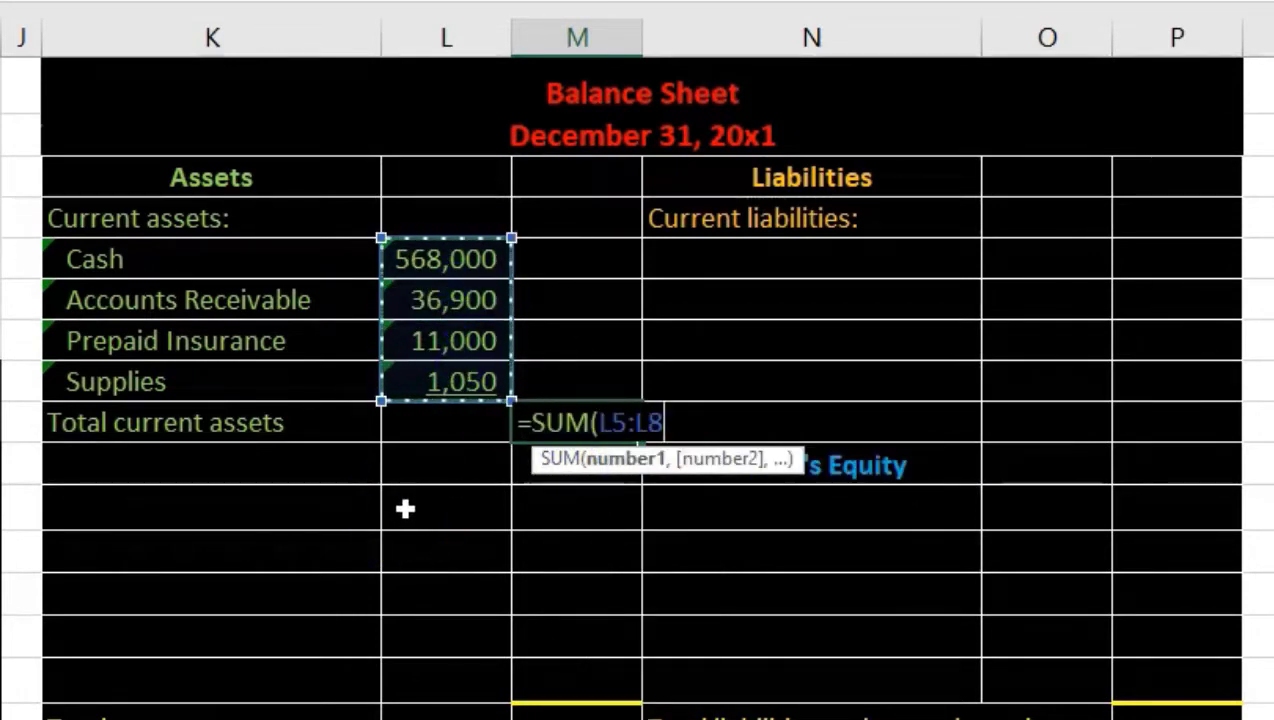
key(Return)
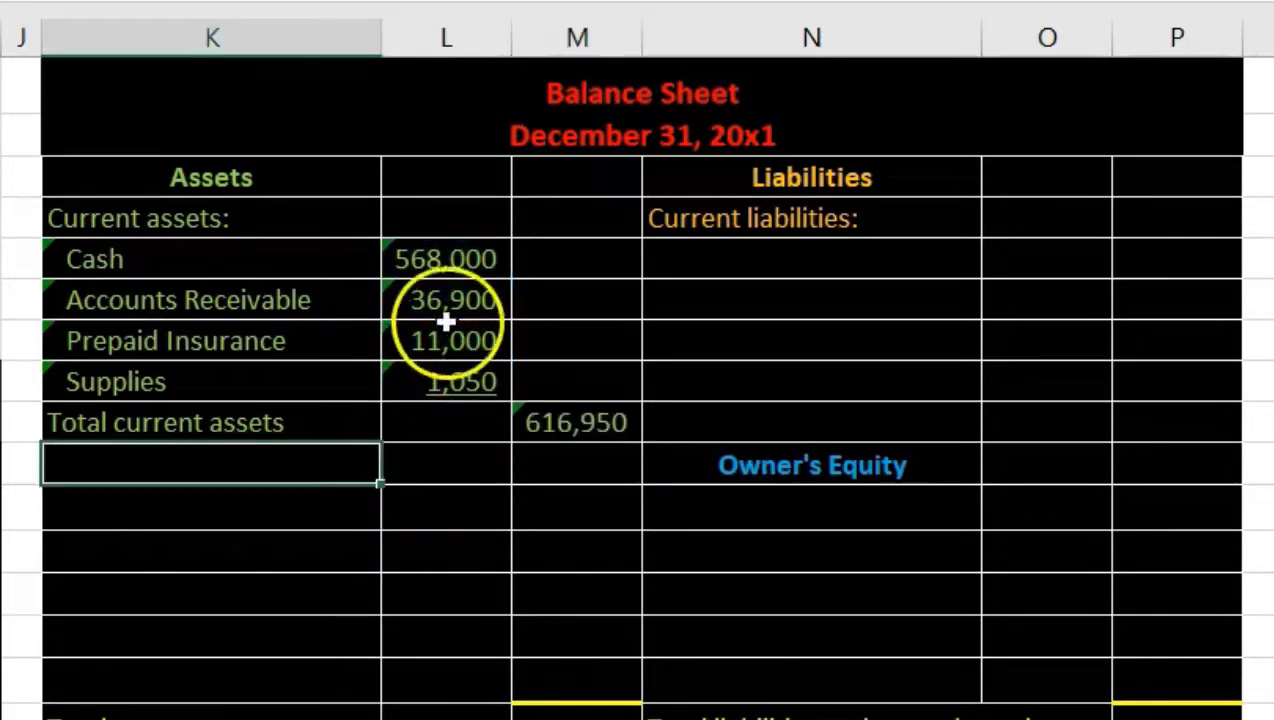
- Check the sum of the Cash through Supplies balances in L5:L8 and in the adjusted trial balance, I10:I13
drag(440, 270, 446, 378)
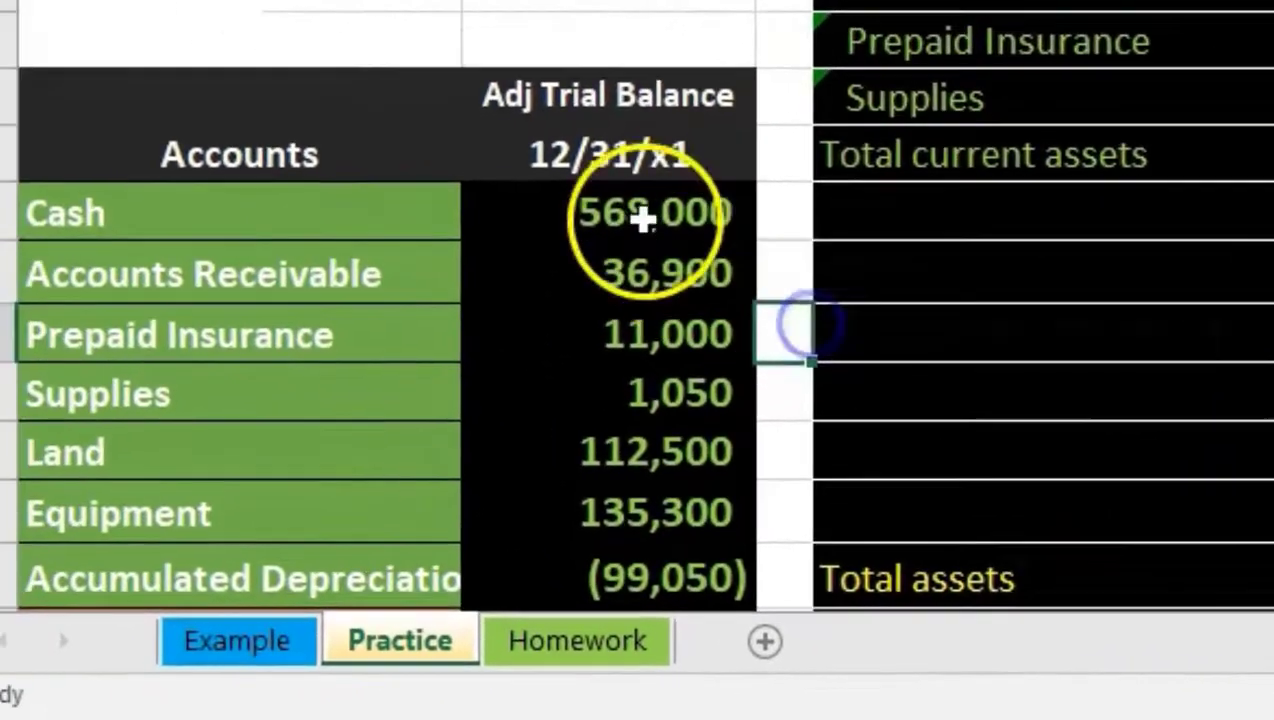
click(16, 403)
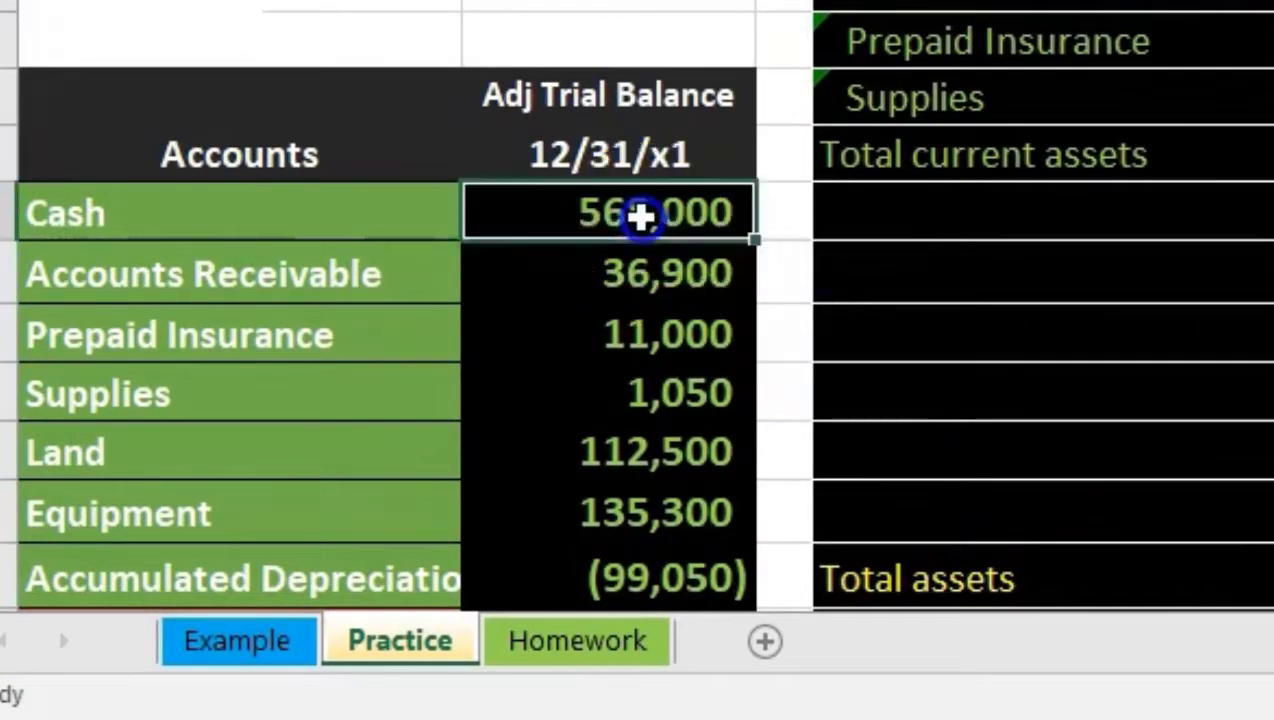
drag(640, 215, 647, 398)
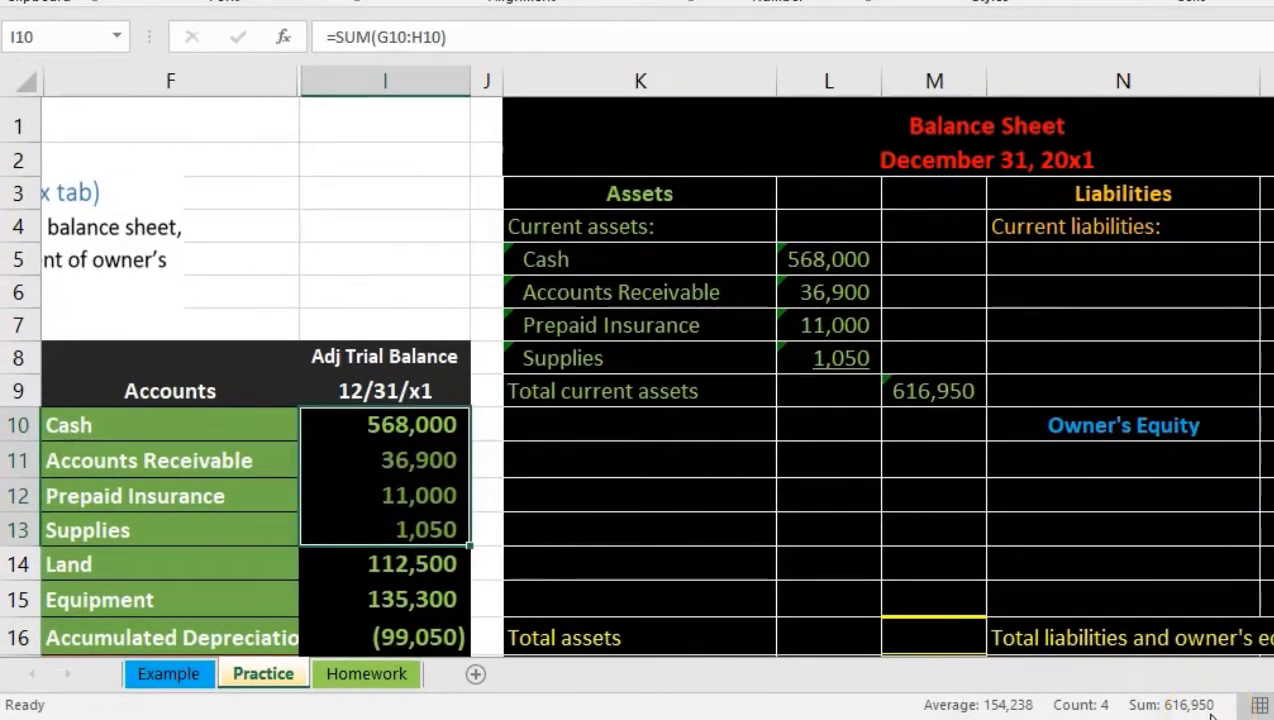
- Enter the heading "Property Plant & Equpment:" in K10 below Total current assets
click(571, 421)
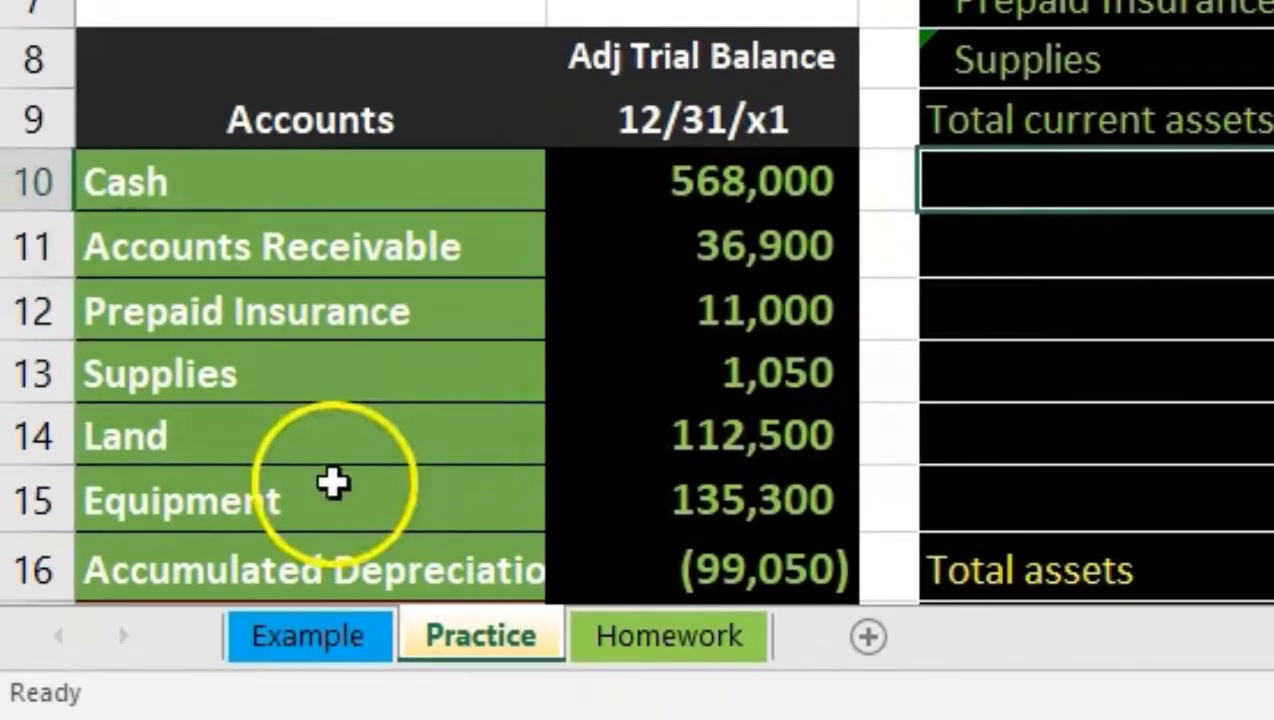
click(320, 480)
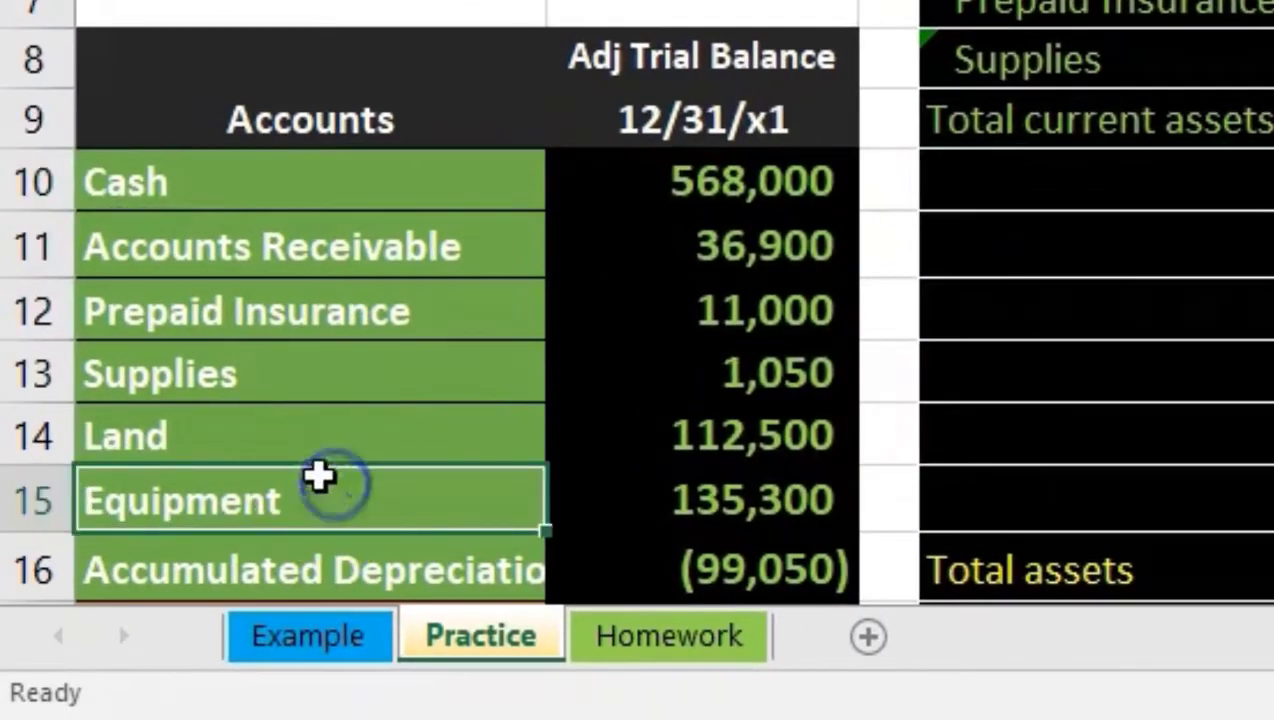
click(315, 418)
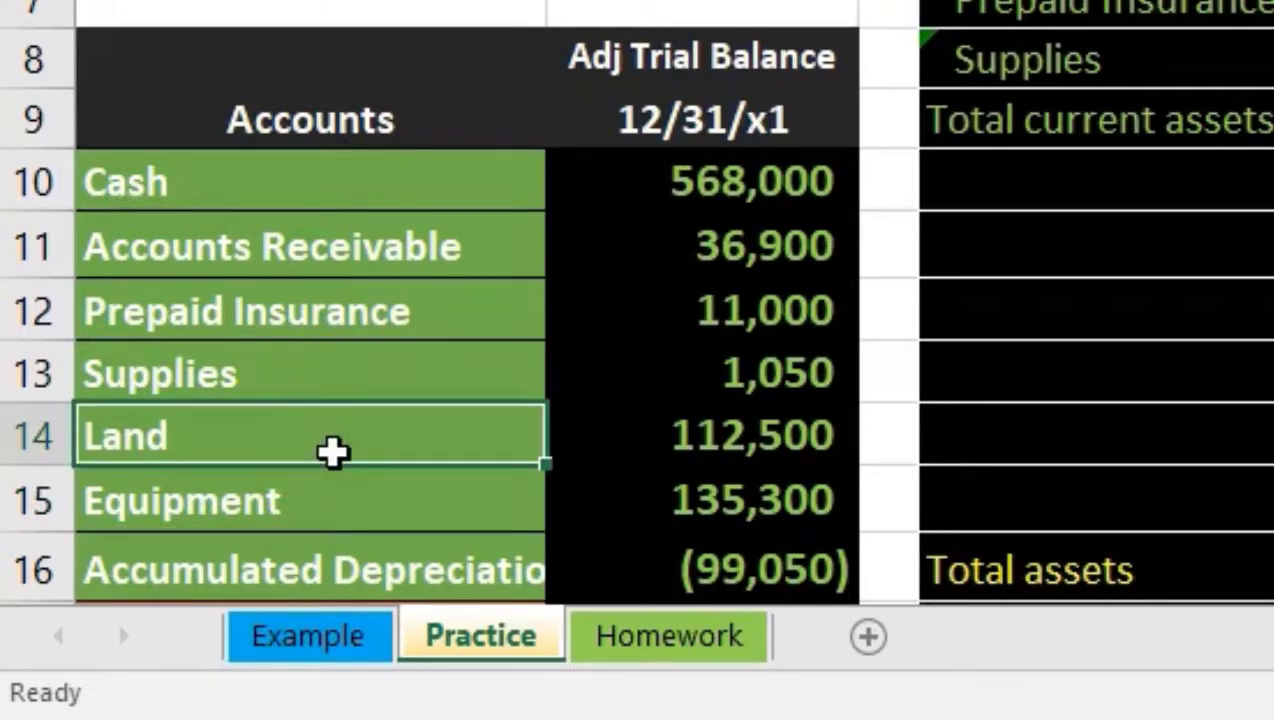
click(1095, 186)
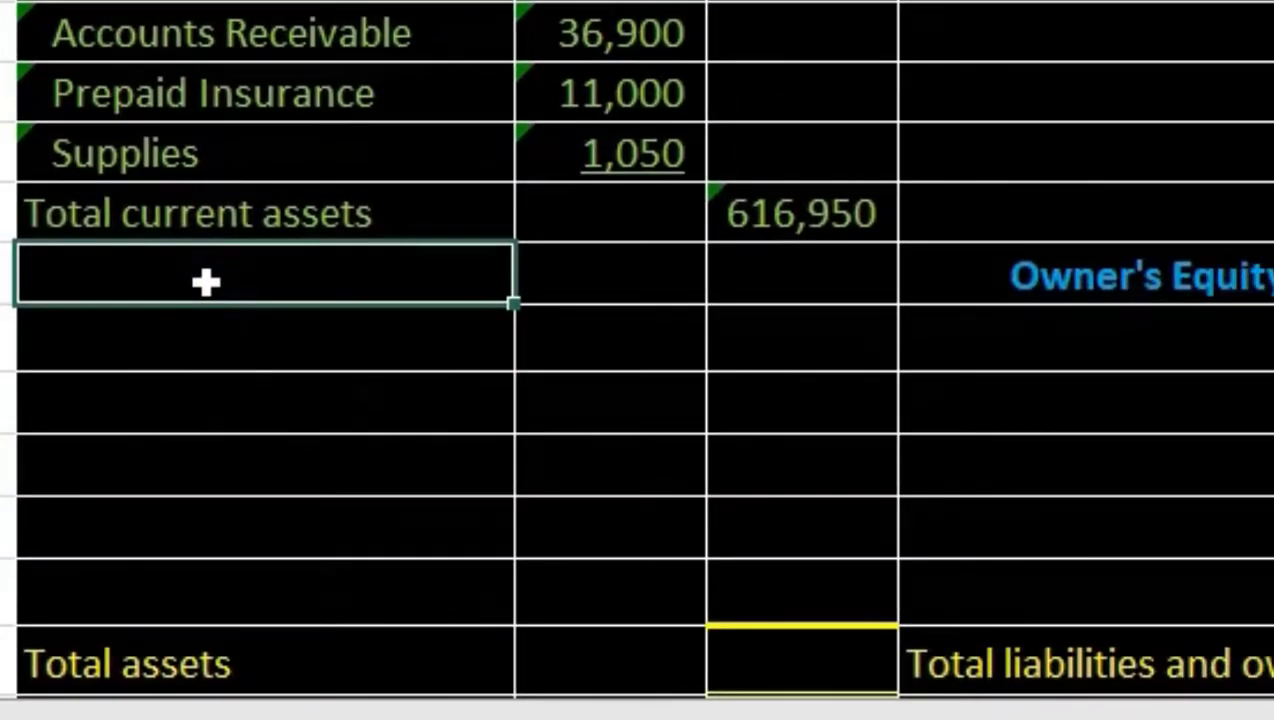
text(Pro)
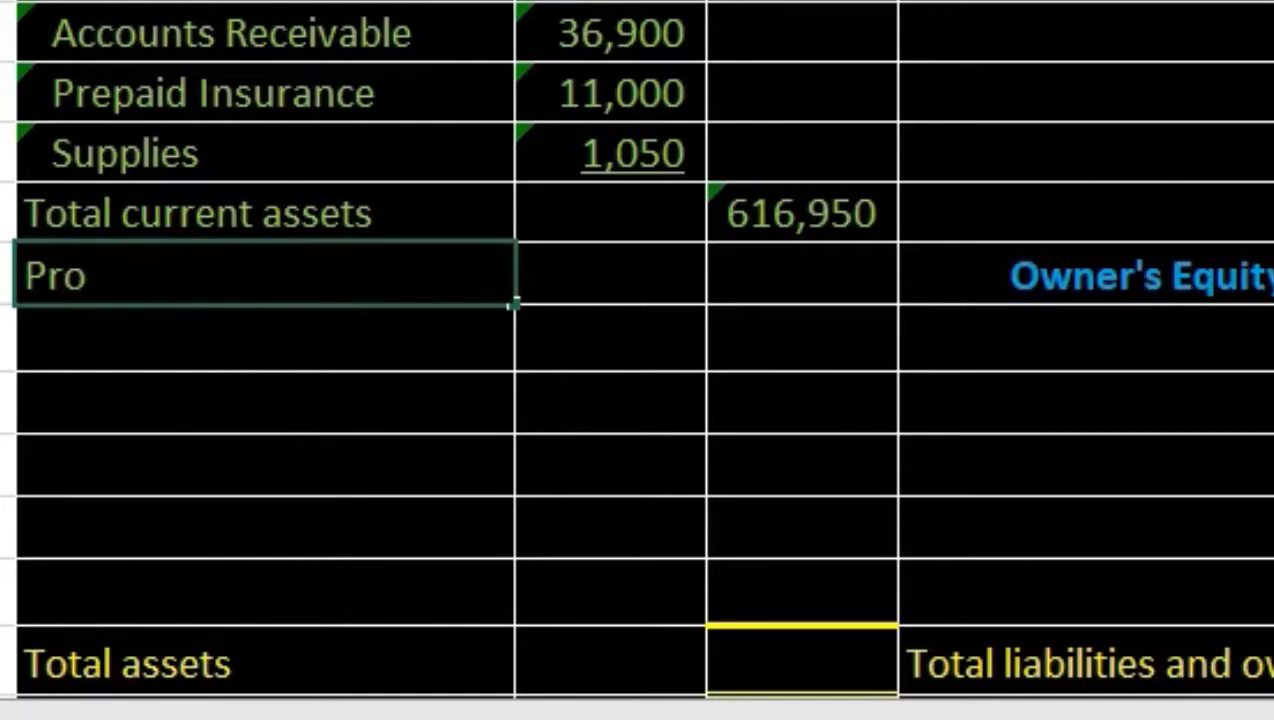
text(perty Plant & Equpment:)
key(Return)
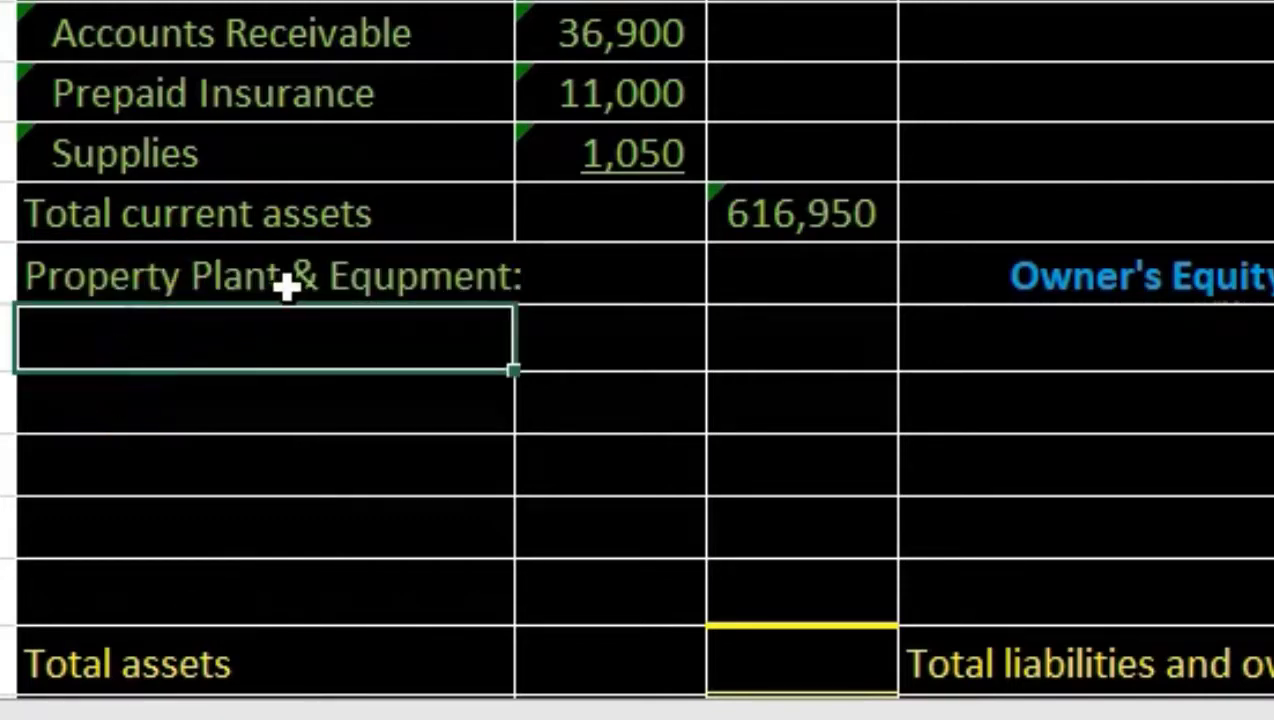
- Link K11 to the Land account name in F14 of the trial balance and indent it
click(300, 336)
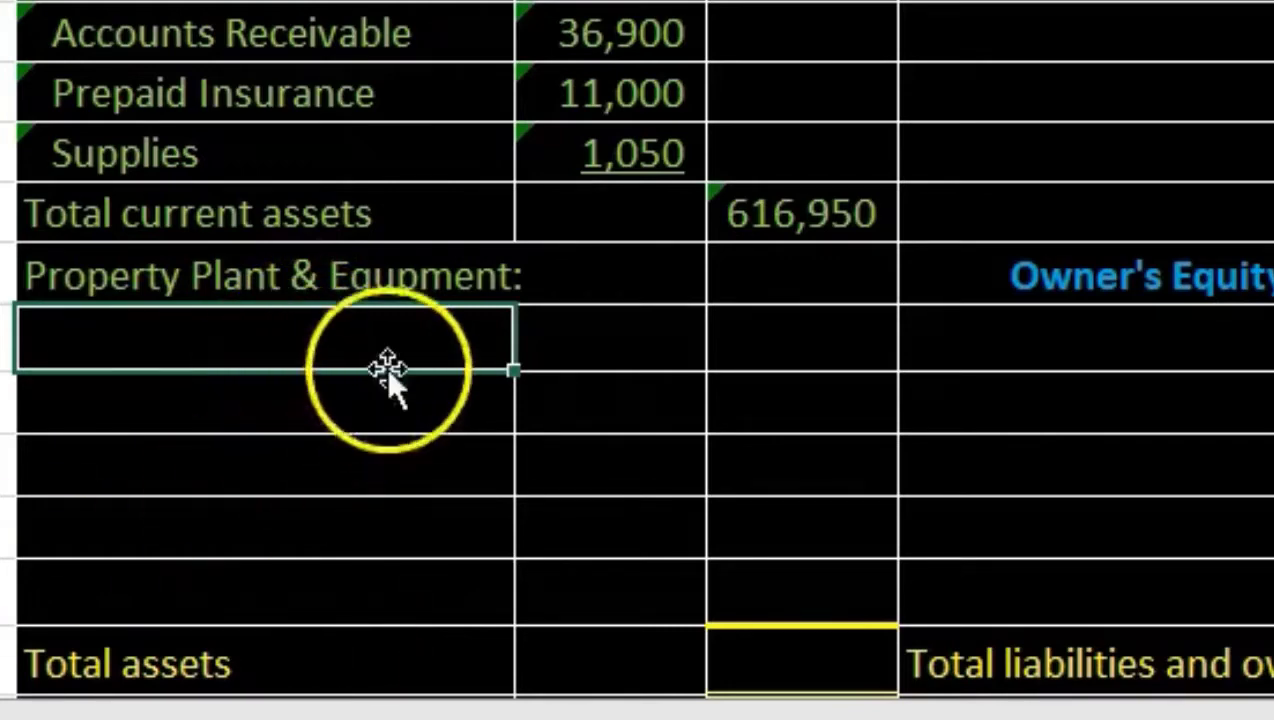
click(348, 345)
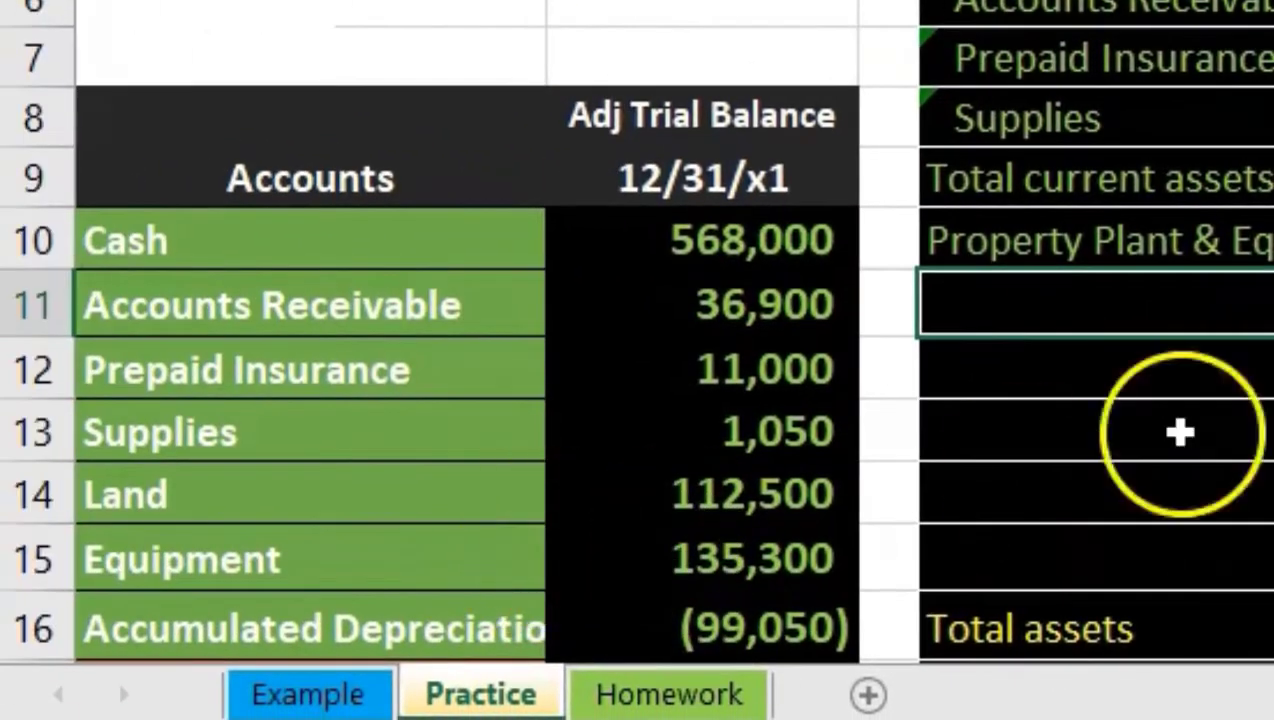
text(=)
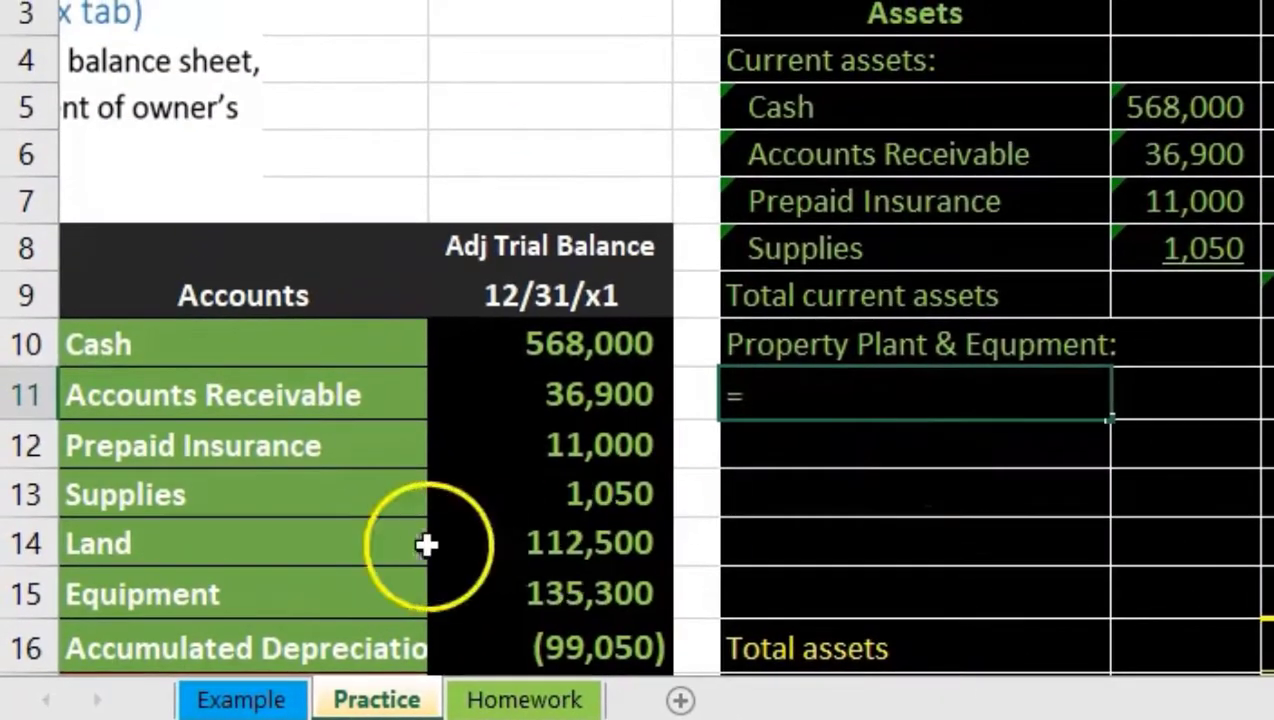
click(437, 512)
key(Return)
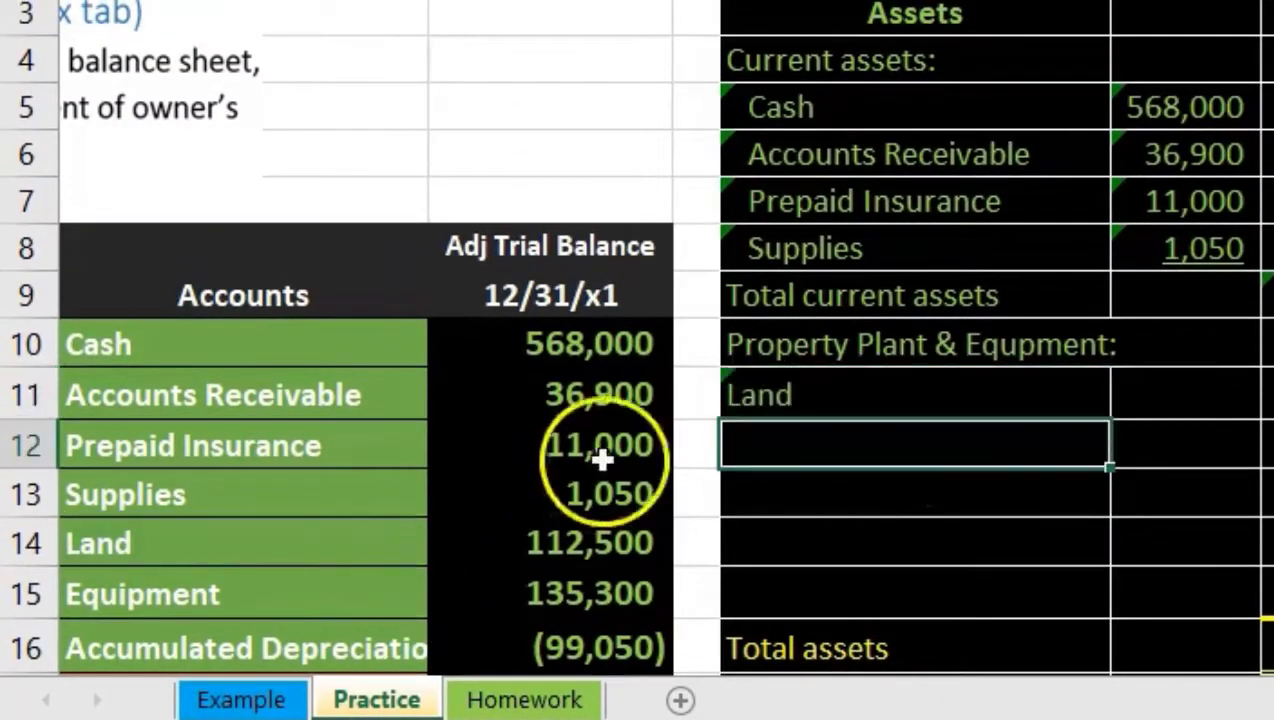
click(820, 380)
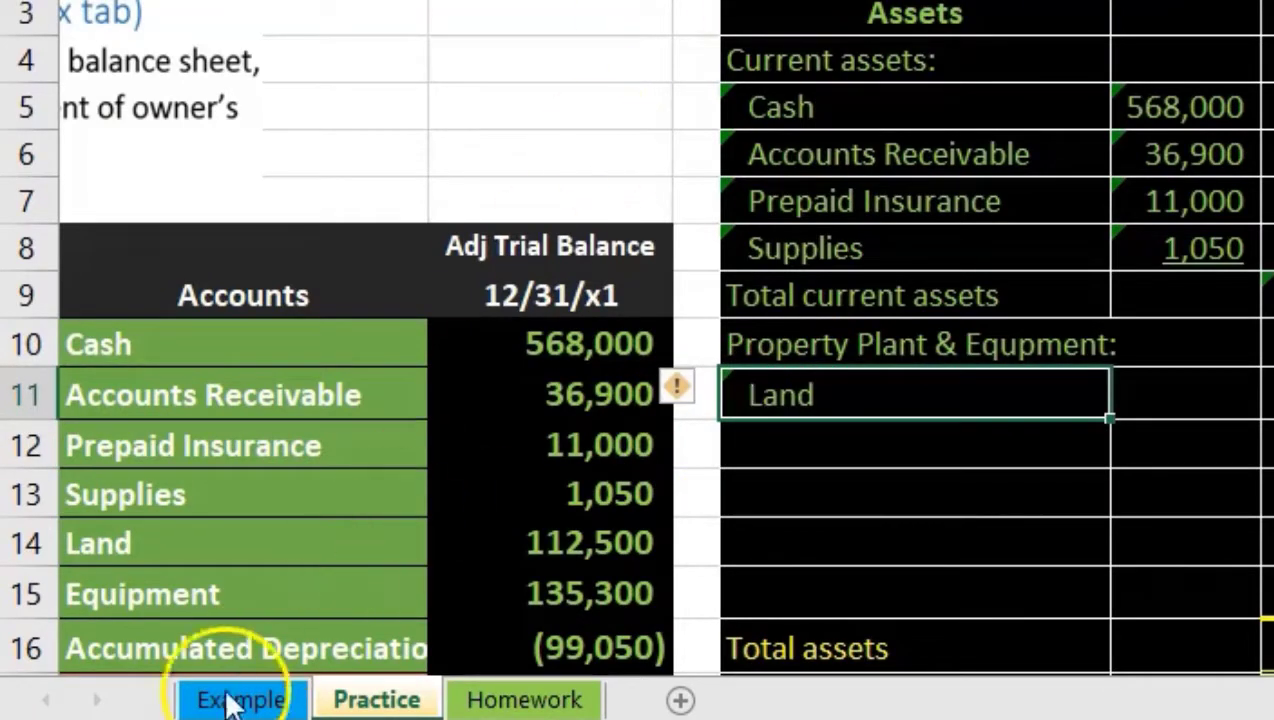
- Link L11 to the Land balance in I14 of the adjusted trial balance
click(1211, 389)
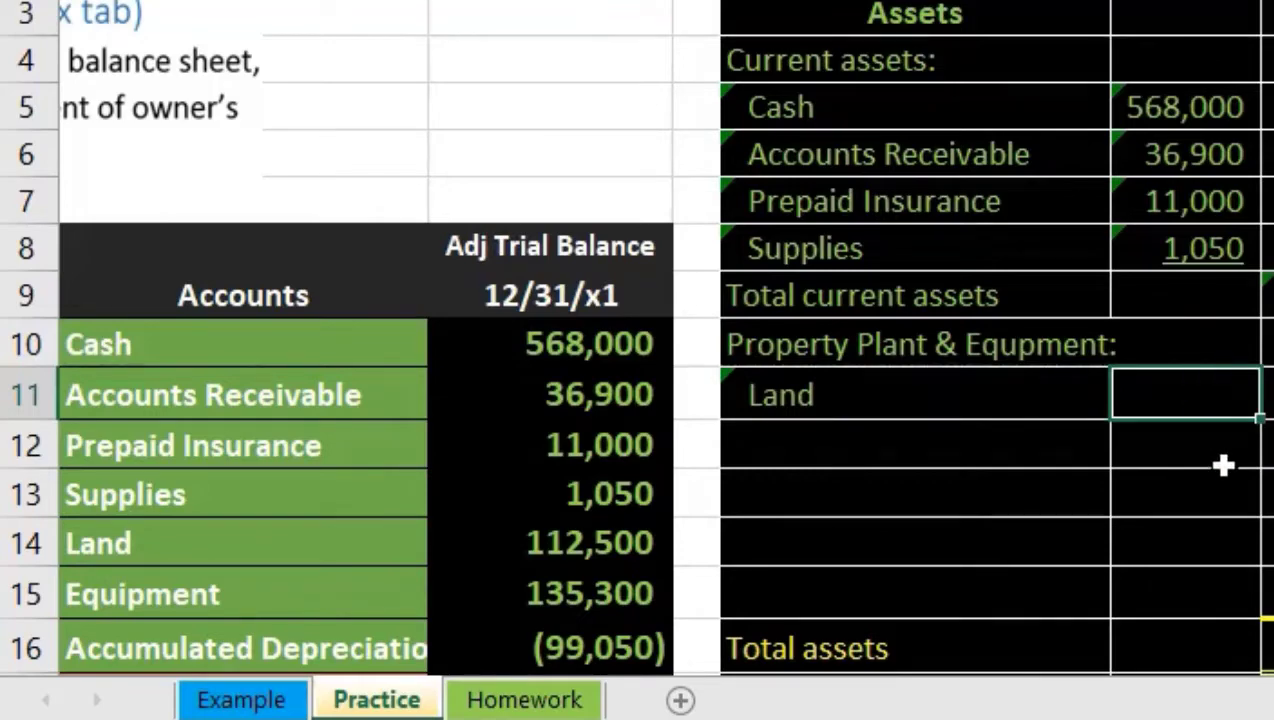
text(=)
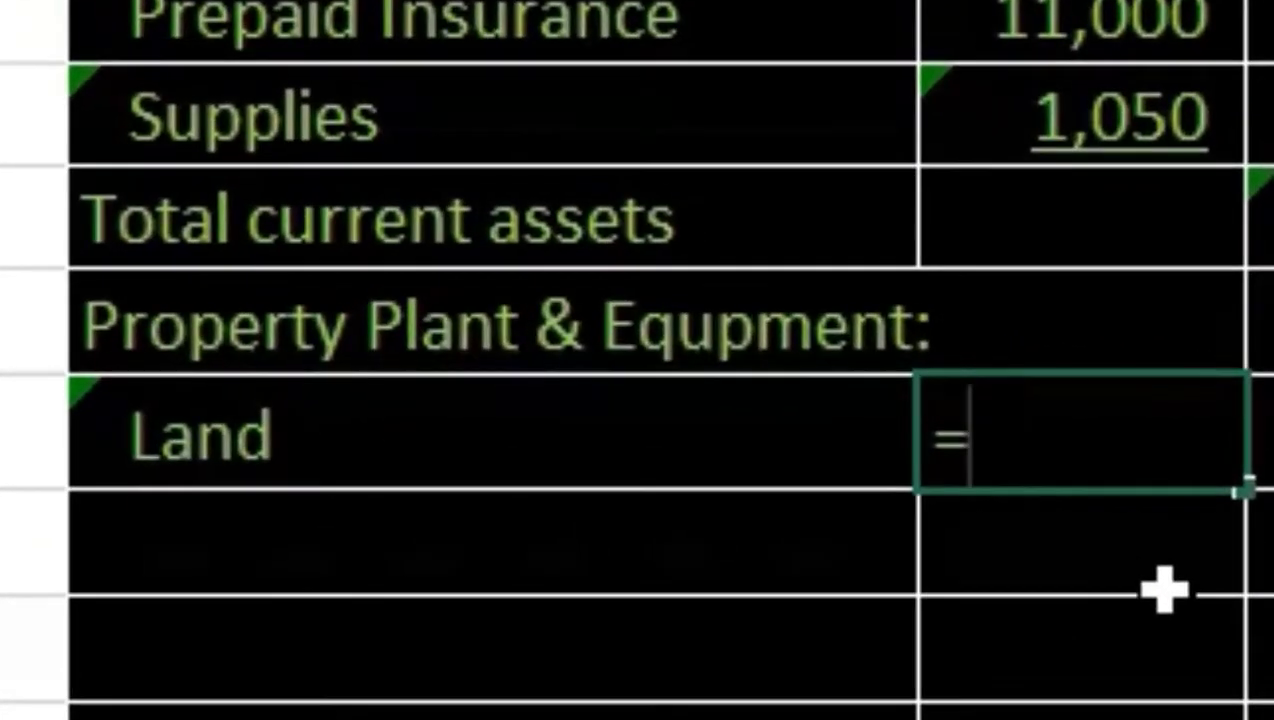
key(Left)
key(Left)
key(Left)
key(Down)
key(Down)
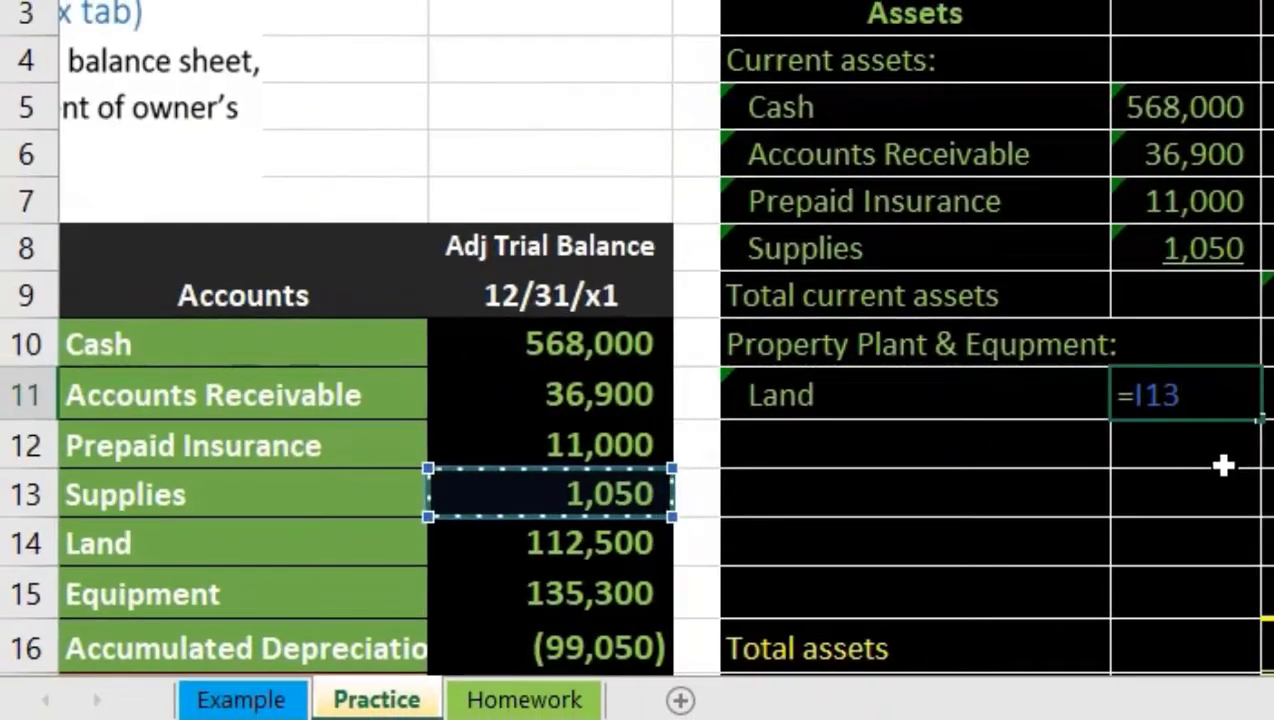
key(Down)
key(Return)
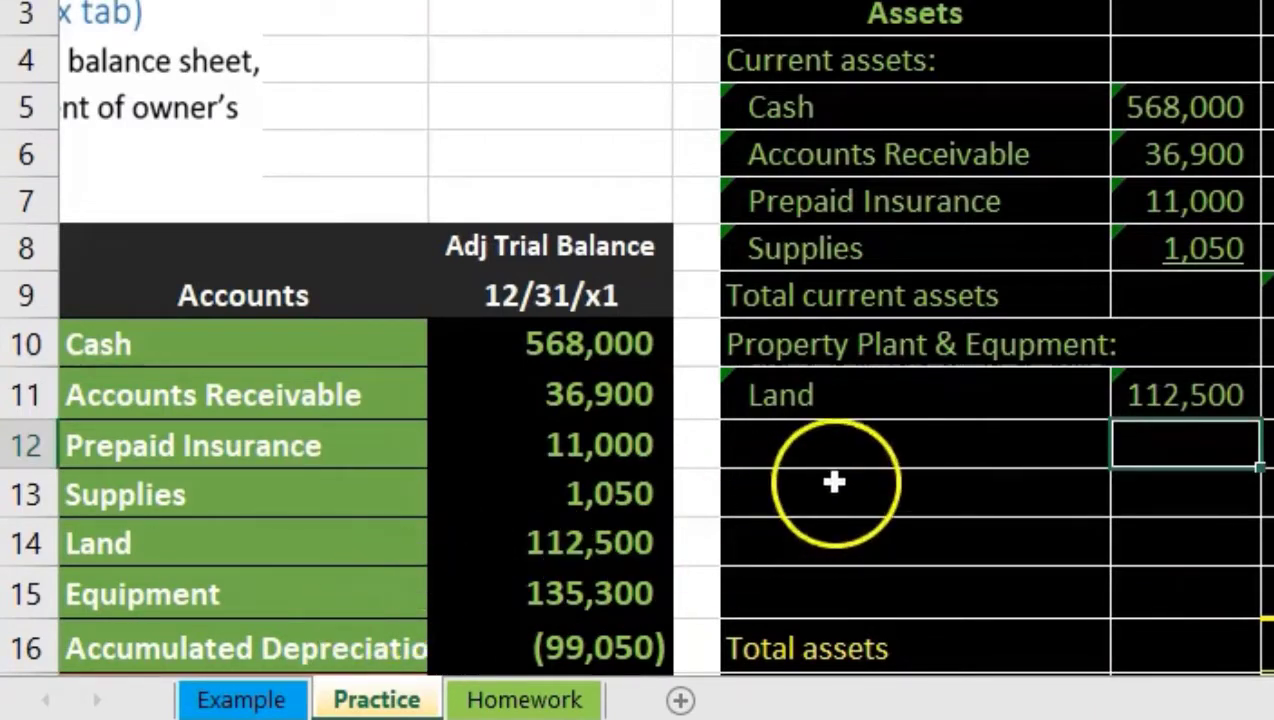
- Link K12 to the Equipment account name in F15 and indent it
click(868, 446)
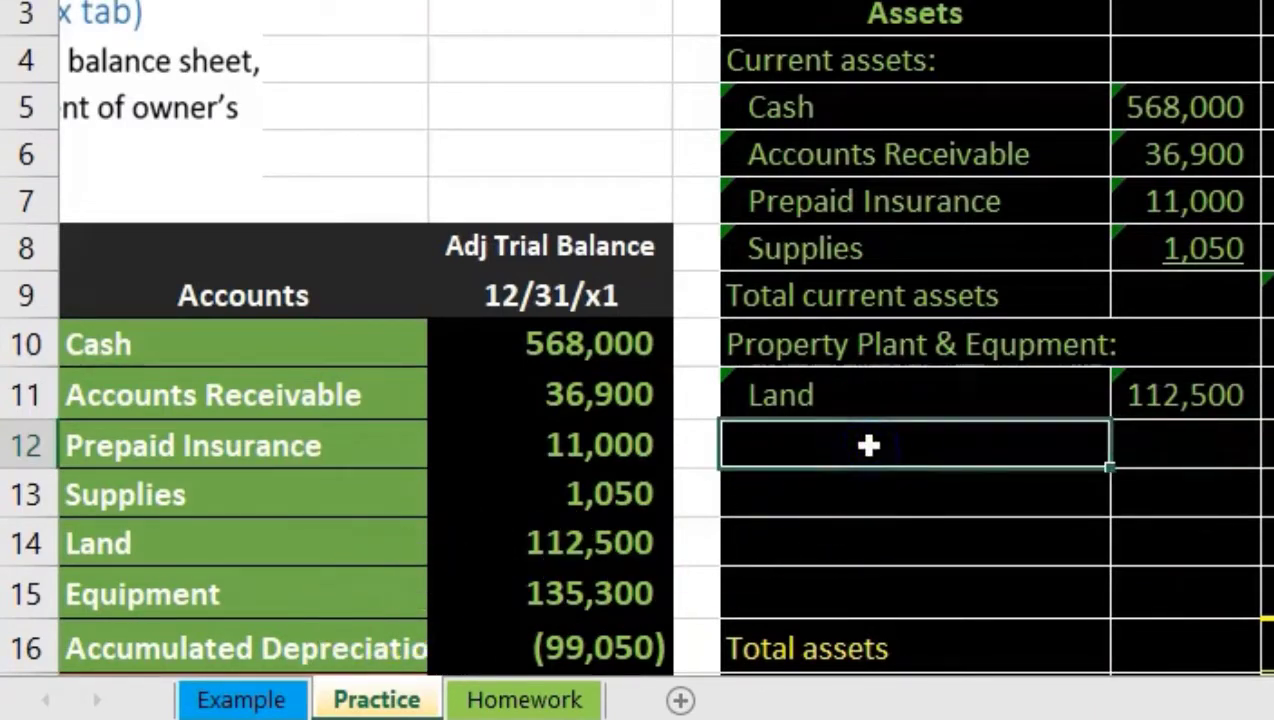
text(=)
key(Down)
key(Down)
key(Down)
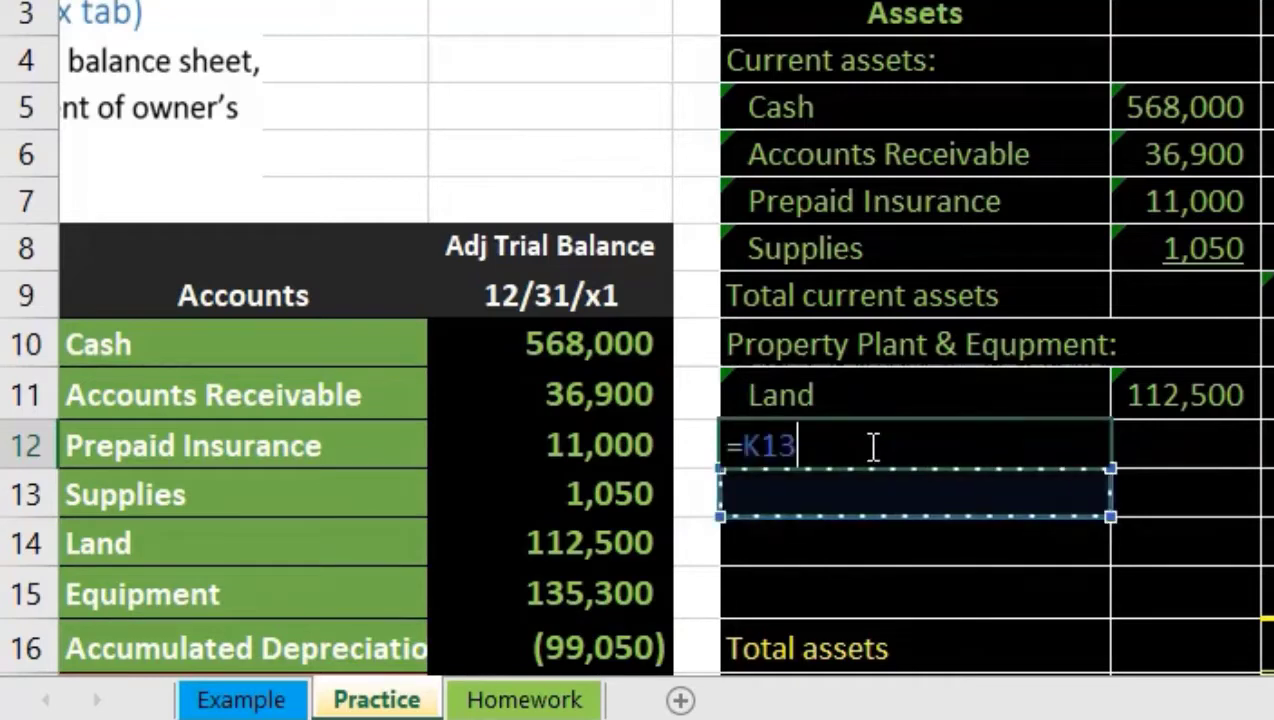
key(Left)
key(Left)
key(Left)
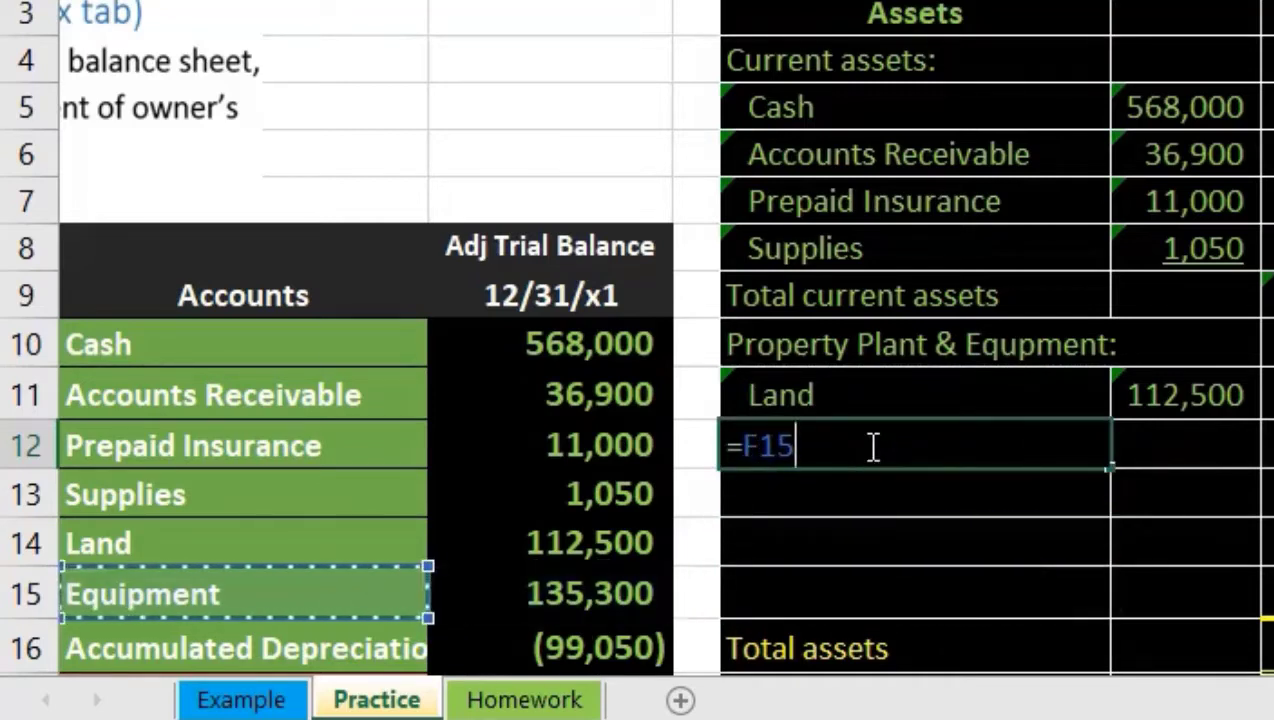
key(Return)
click(868, 446)
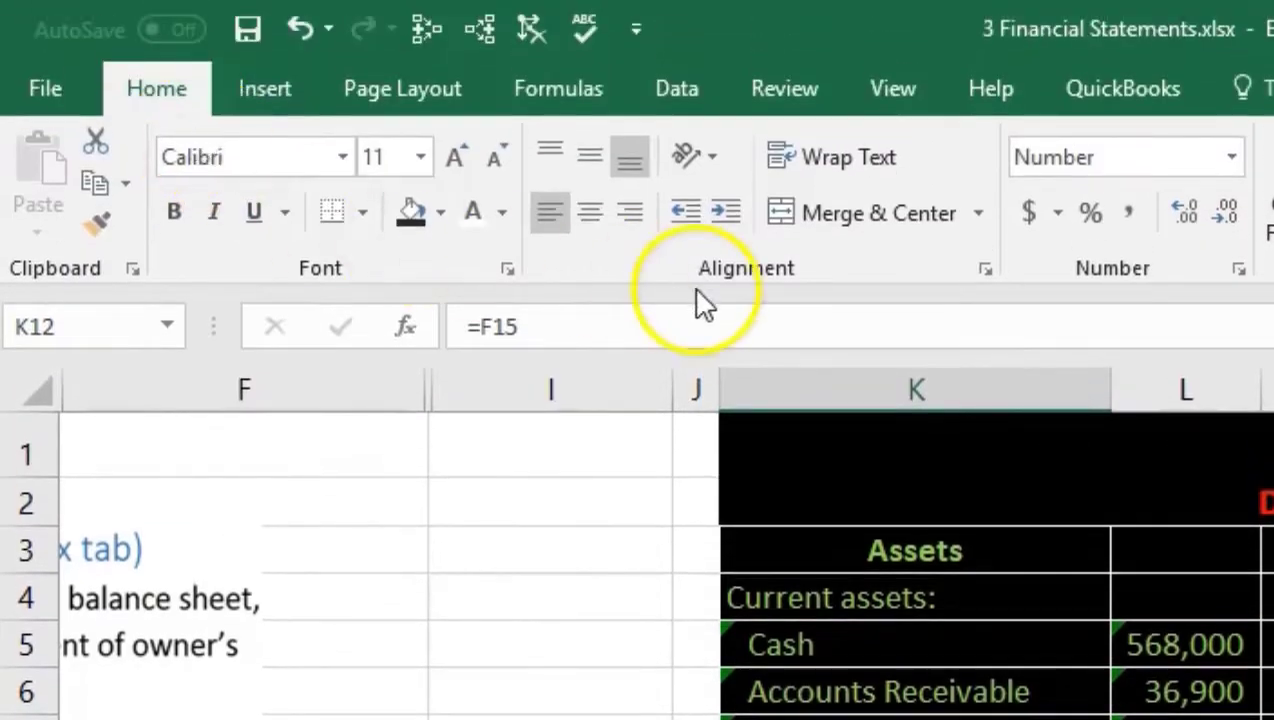
click(727, 212)
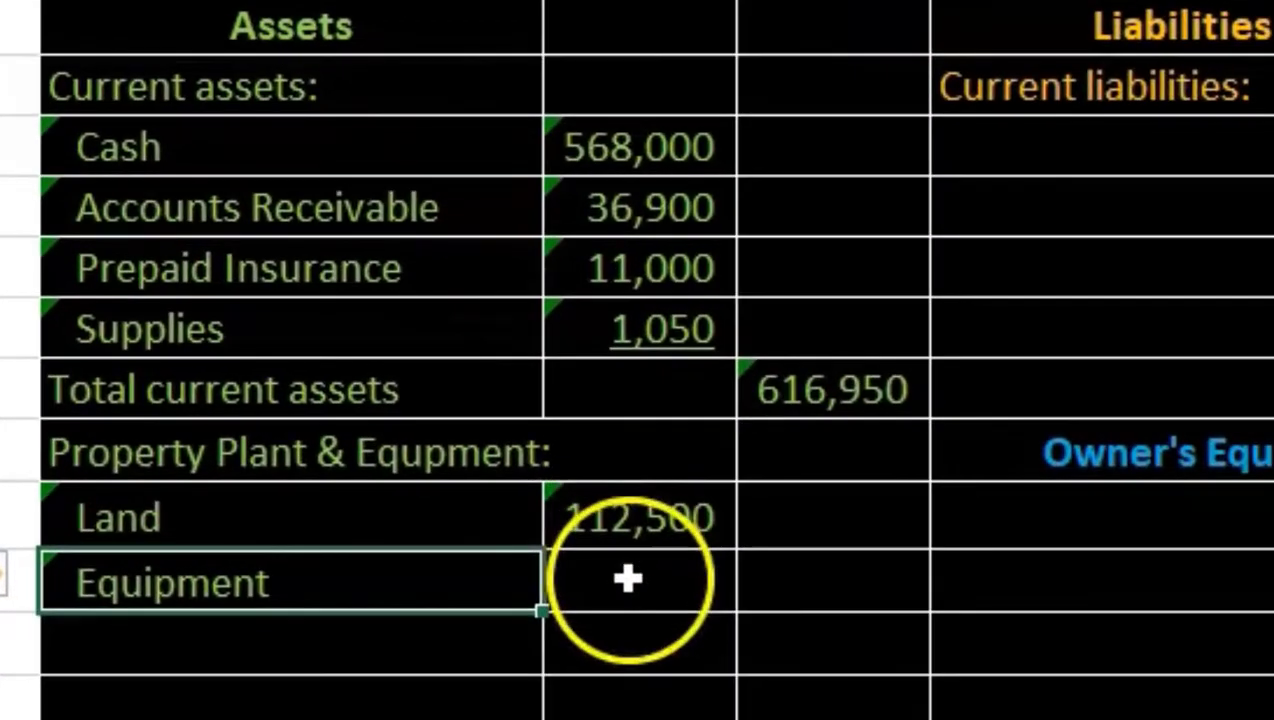
- Link L12 to the Equipment balance in I15 of the adjusted trial balance
click(627, 578)
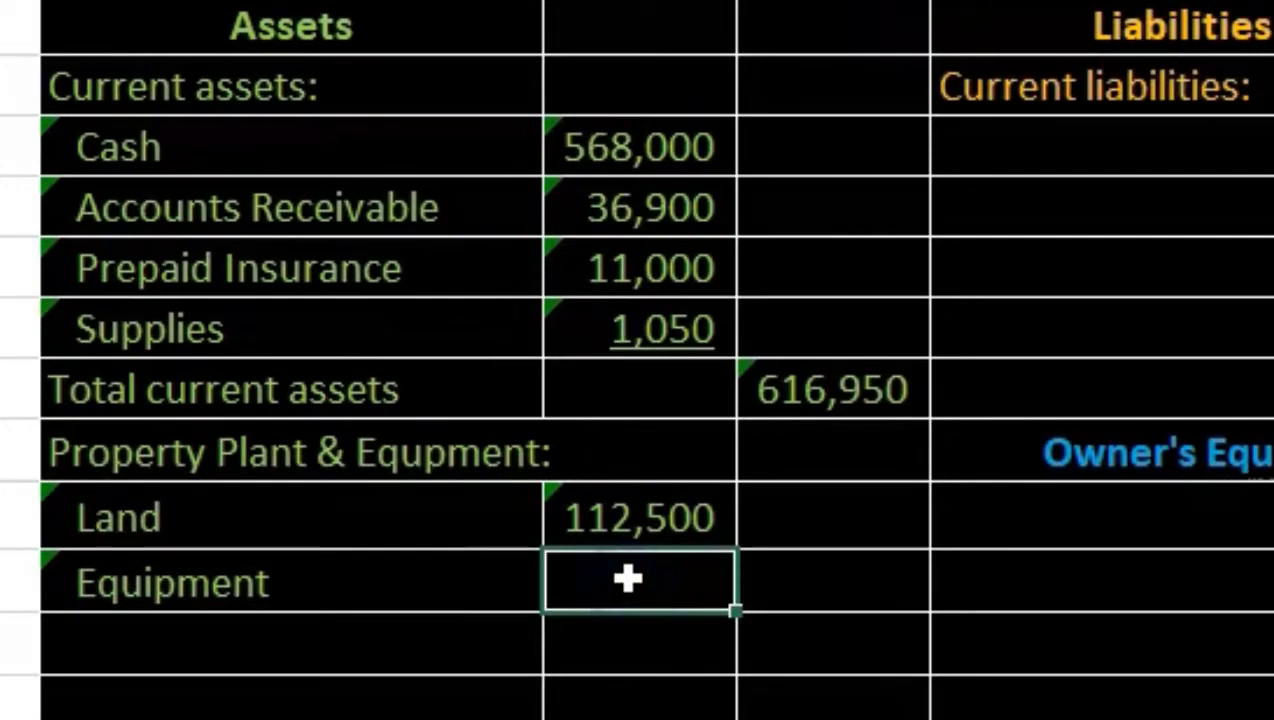
text(=F12)
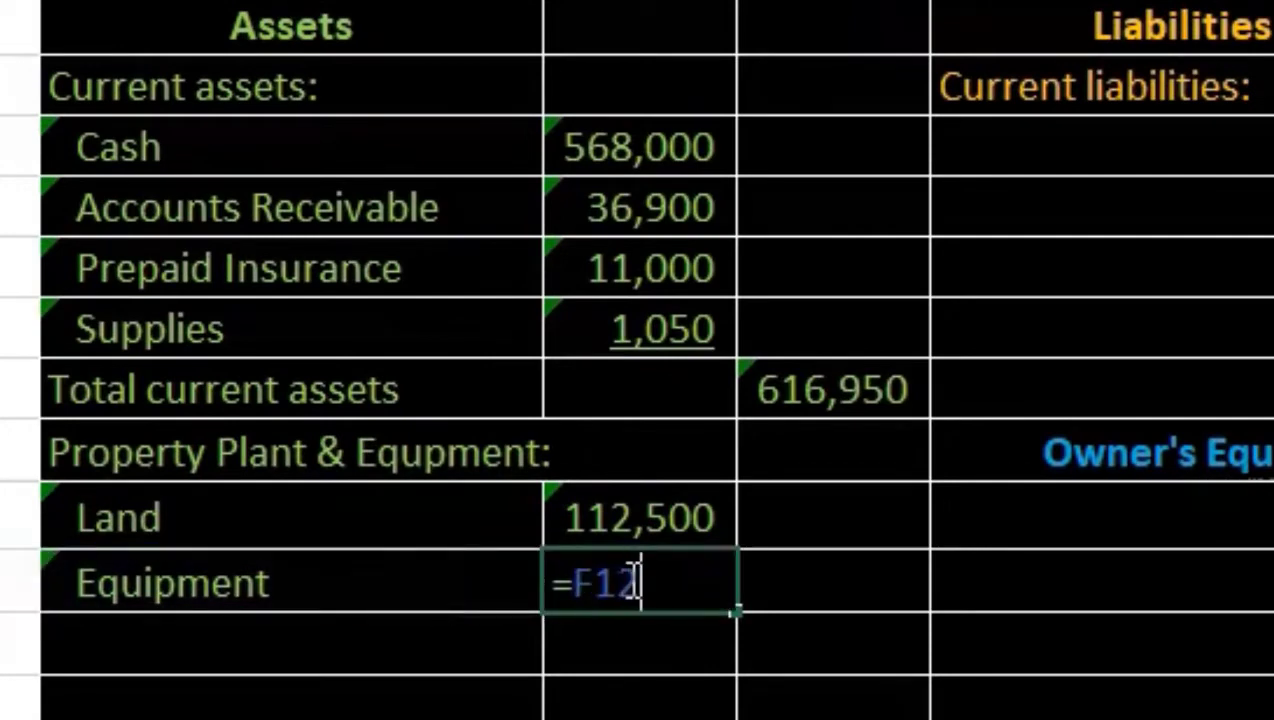
key(BackSpace)
key(BackSpace)
key(BackSpace)
text(I15)
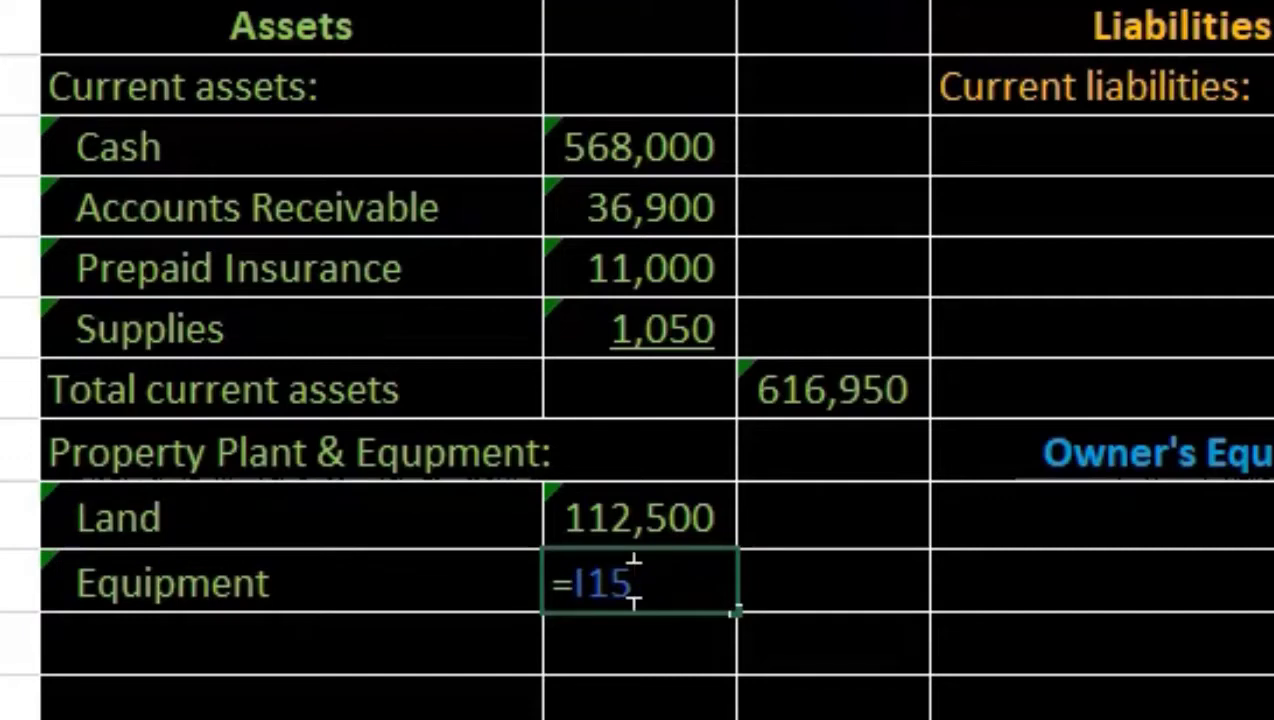
key(Return)
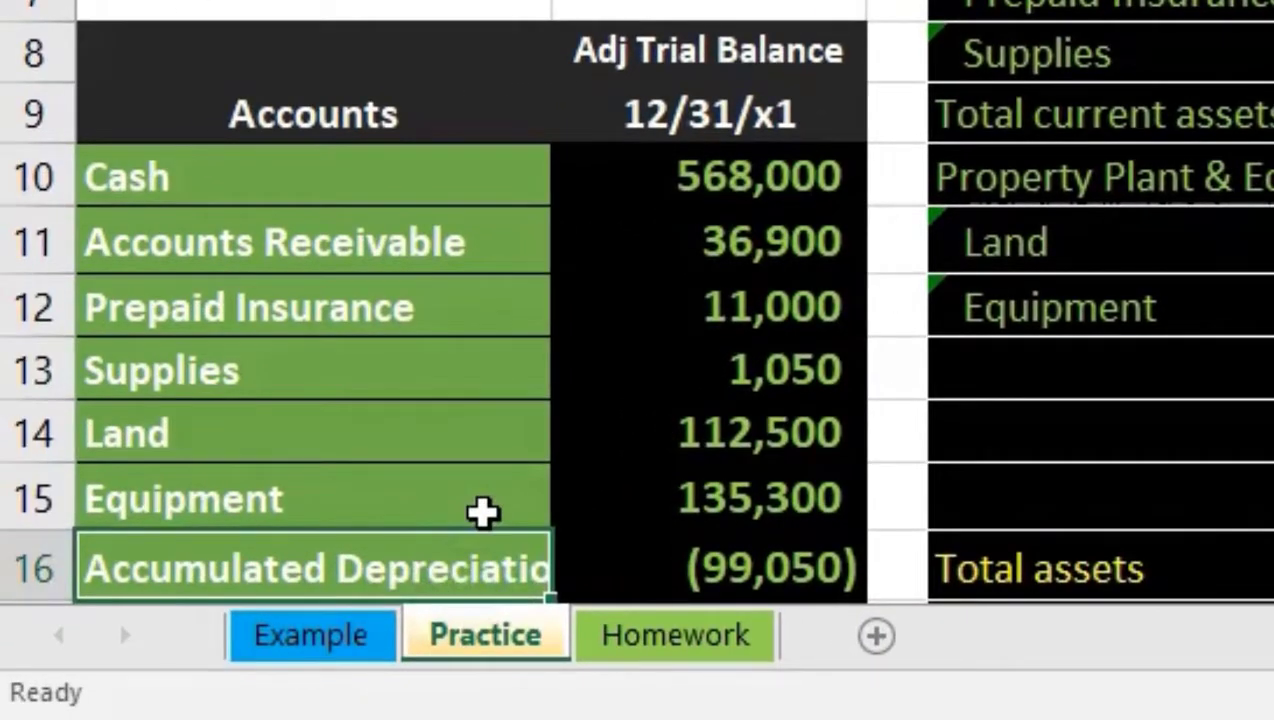
- Enter the label "Less Accumulated Depreciation" in K13 below Equipment and indent it
scroll(560, 478, down, 1)
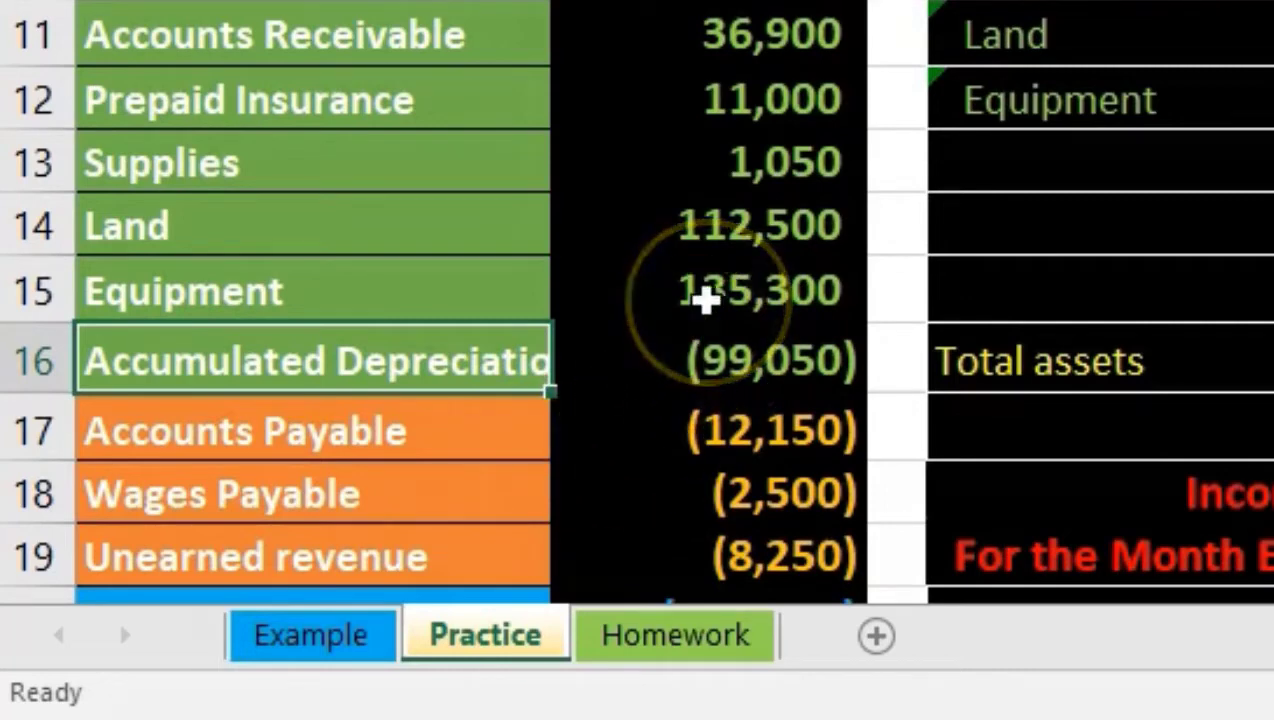
click(645, 377)
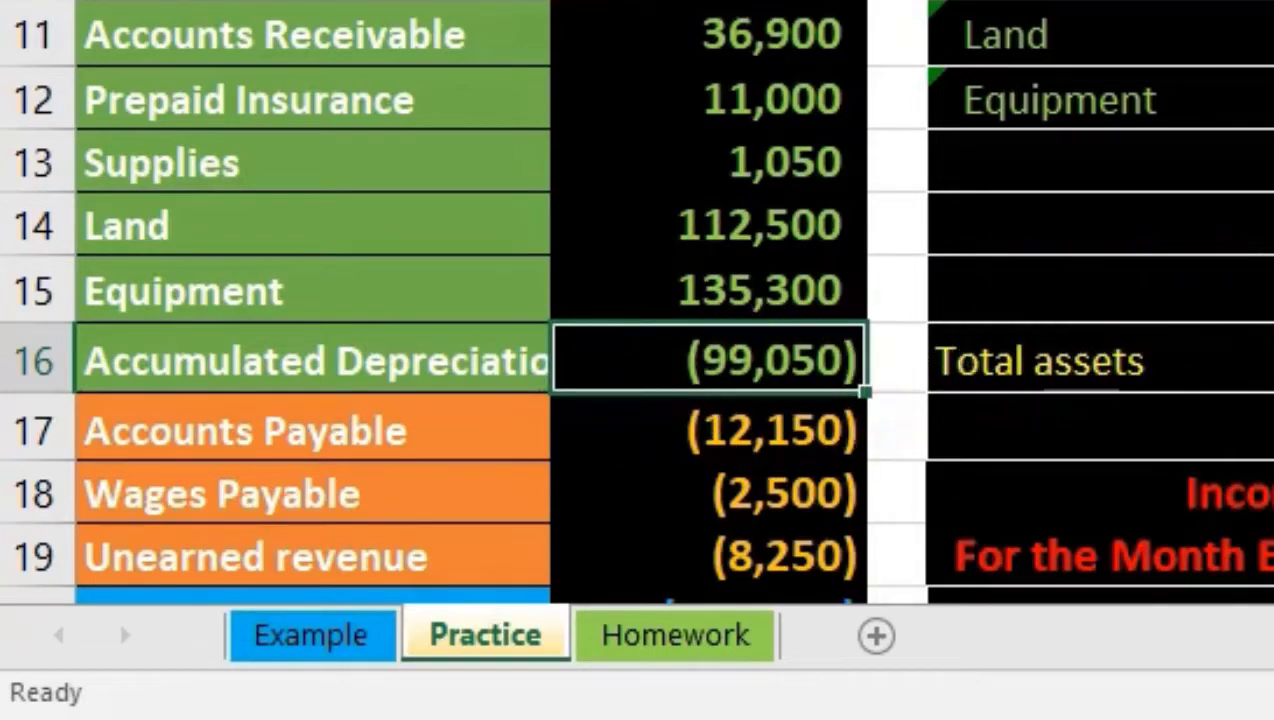
click(1273, 161)
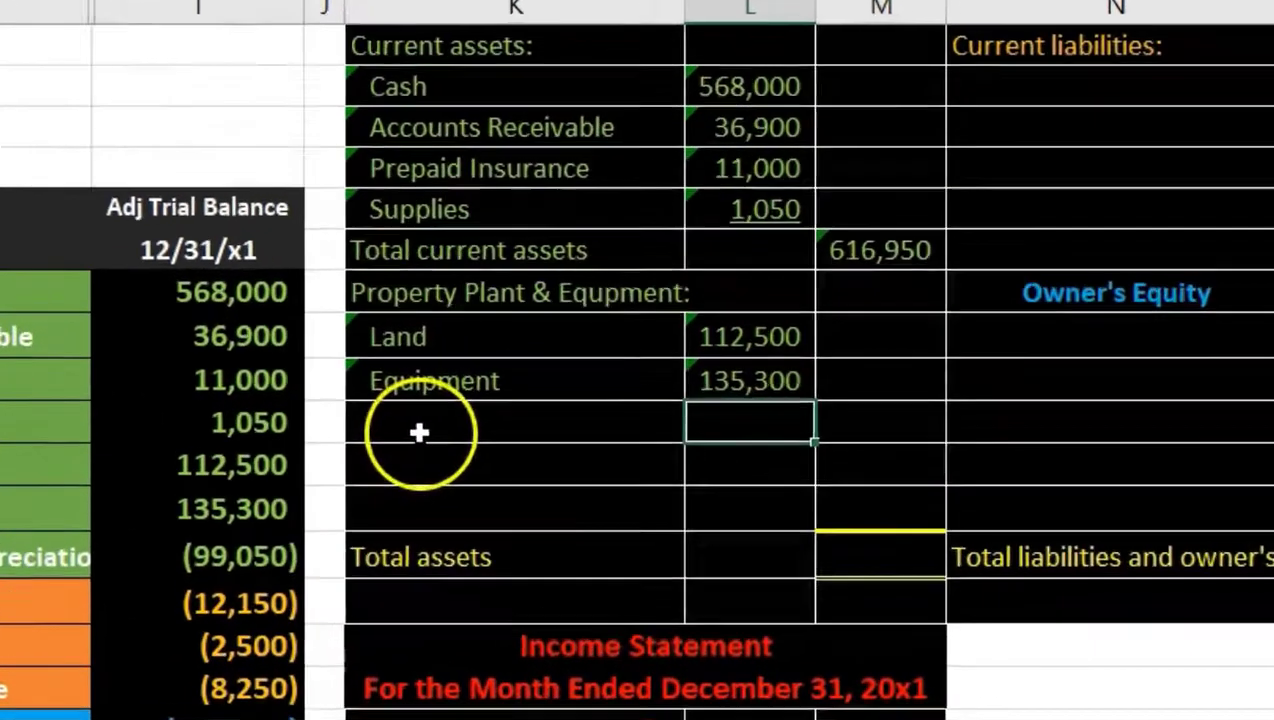
click(573, 421)
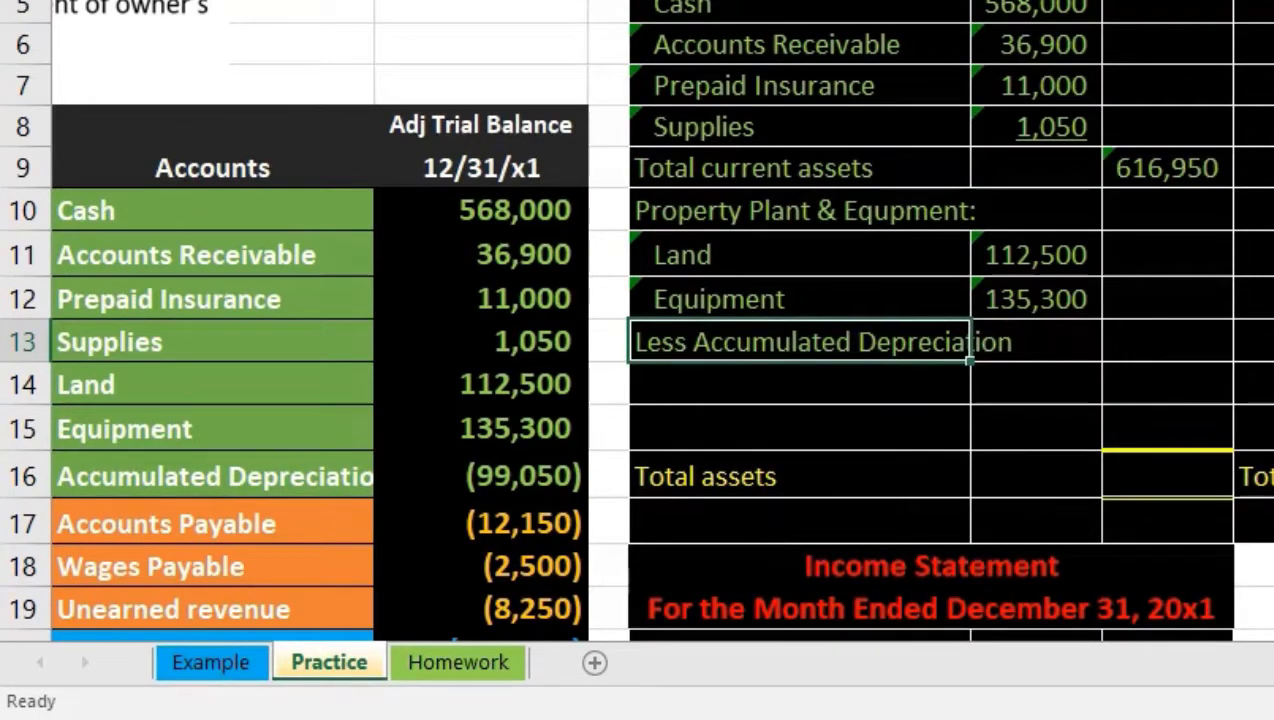
key(ctrl+alt+Tab)
click(953, 423)
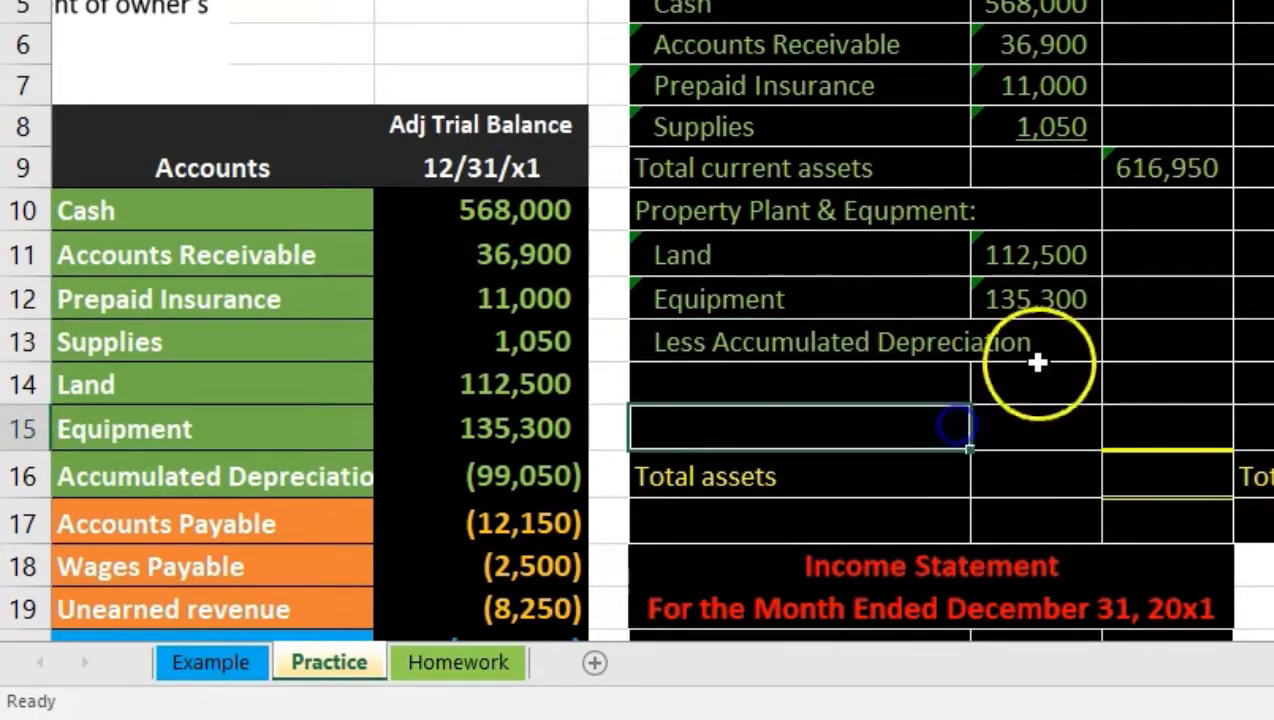
- Link L13 to the accumulated depreciation balance in I16 with its sign reversed, using -I16
click(1087, 344)
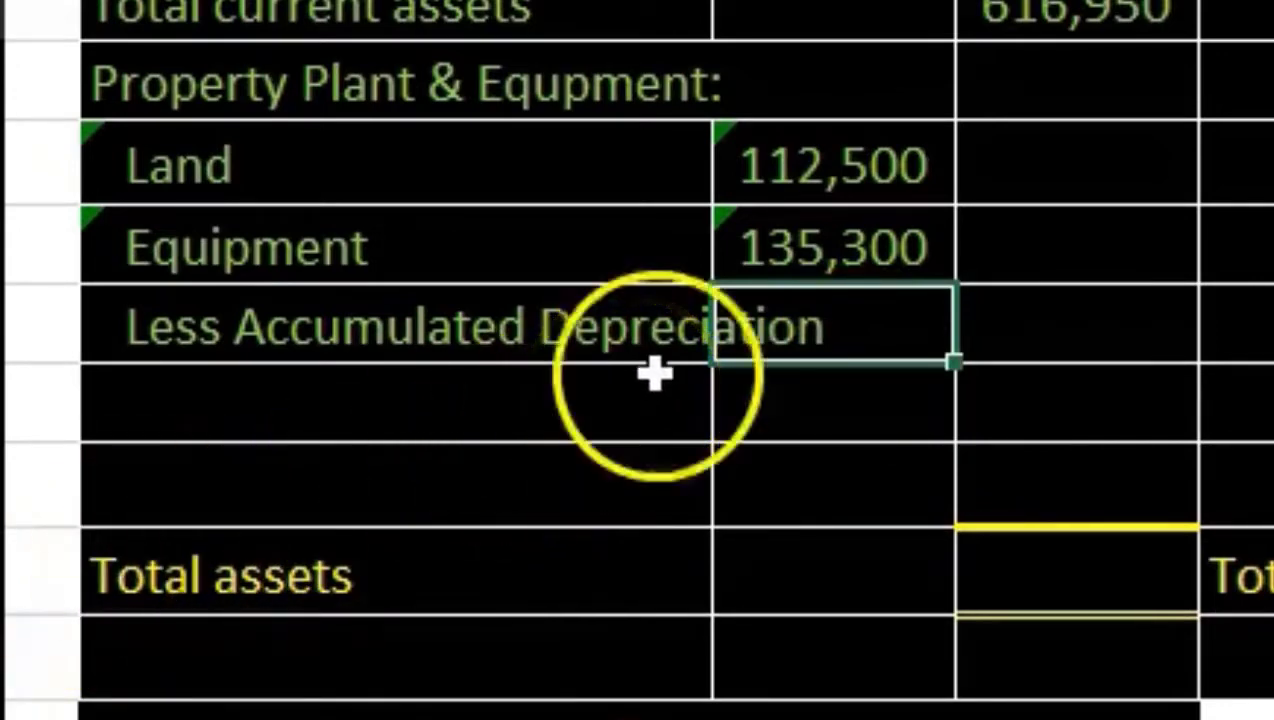
text(-)
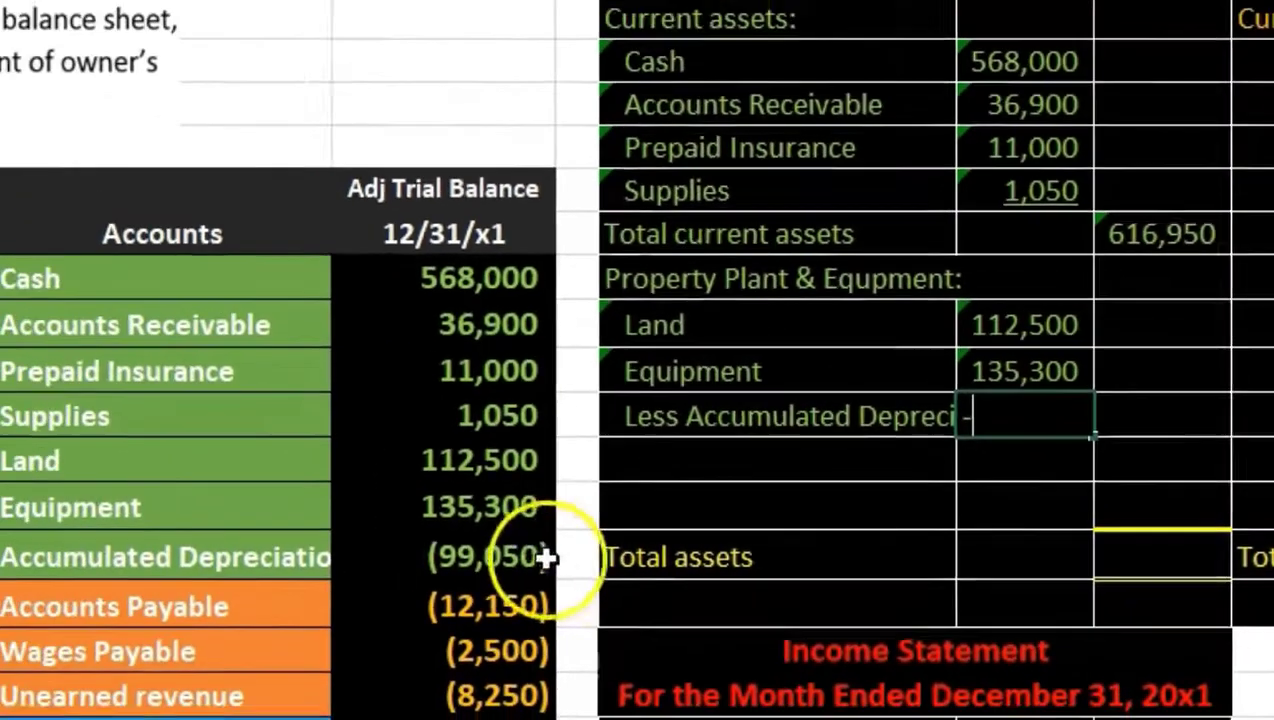
click(585, 637)
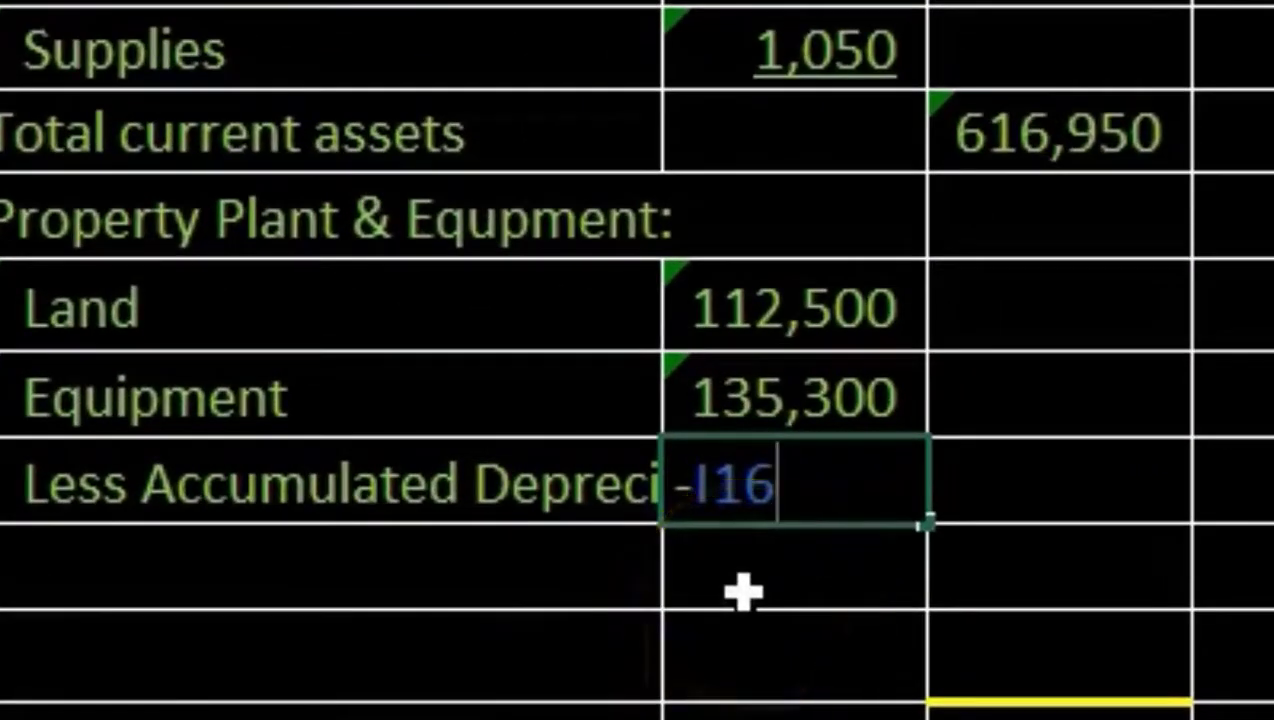
key(Return)
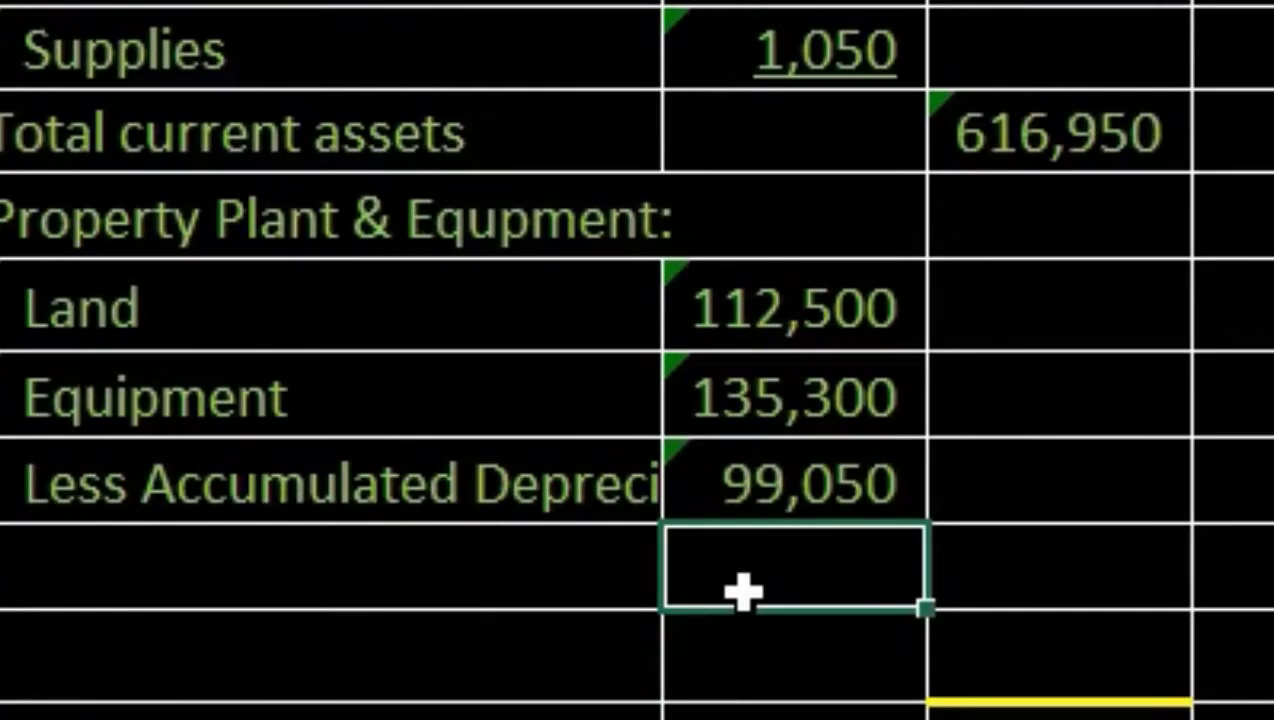
- Correct the K10 heading to "Property Plant & Equipment:" and enter "Total Property Plant & Equipment" in K14 with a double indent
click(432, 600)
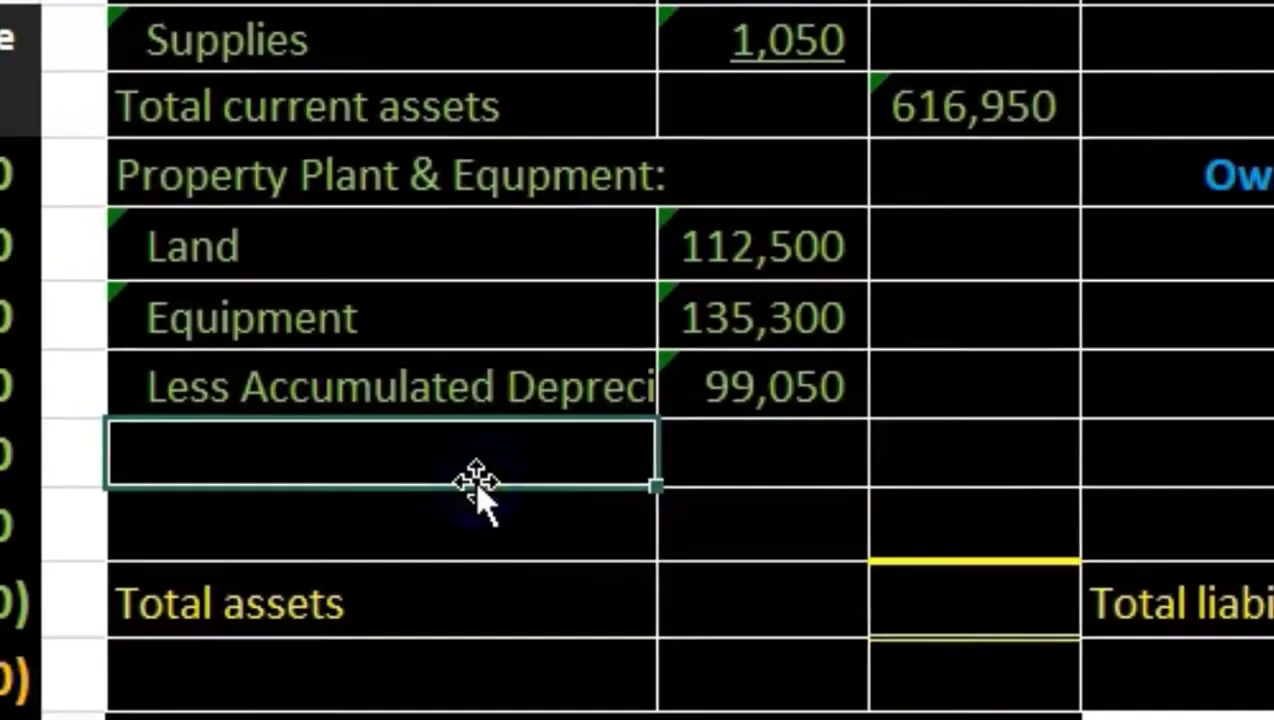
key(ctrl+v)
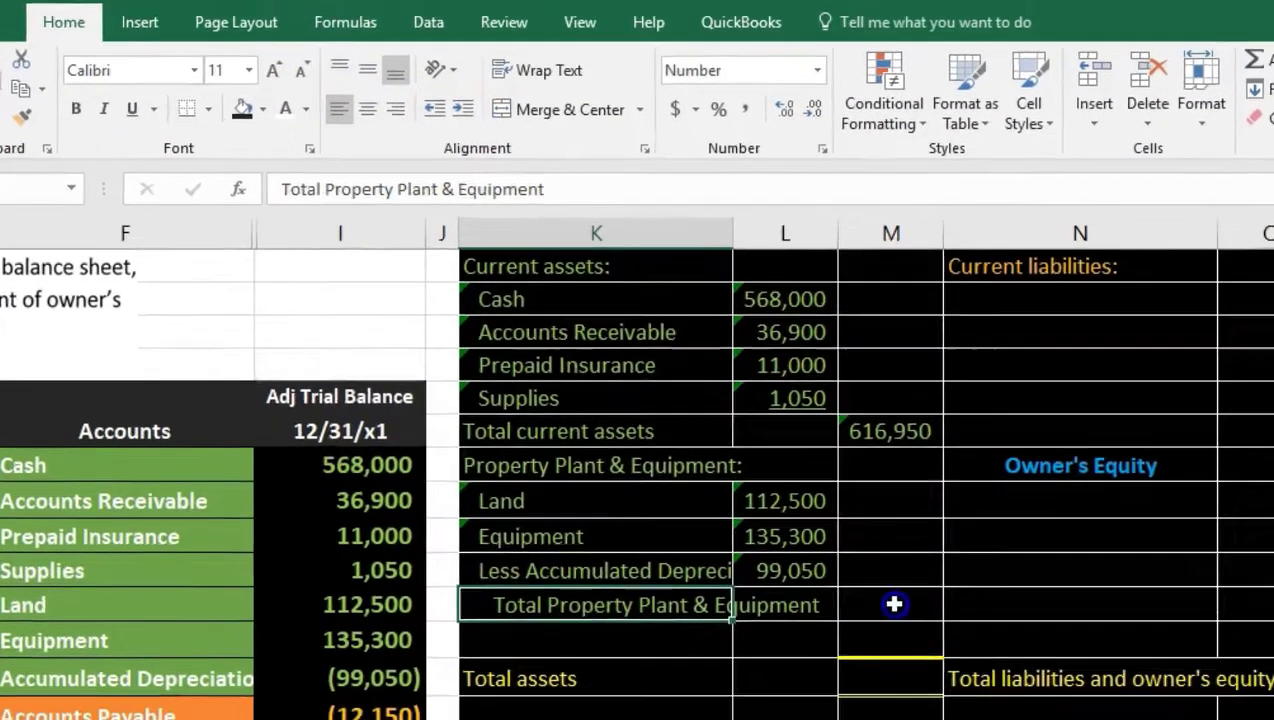
click(893, 613)
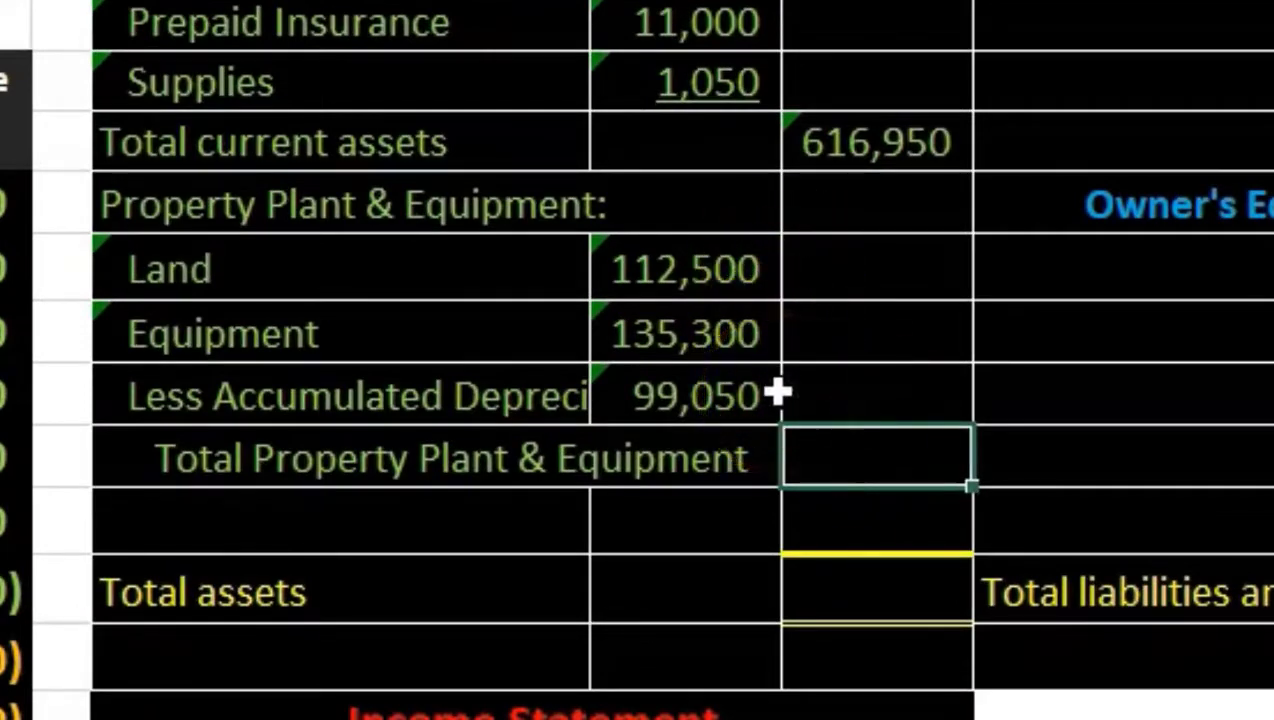
- Switch to Calculator and work through 112500 + 135300 - 99050 for net property, plant and equipment, then close it
click(778, 393)
click(803, 432)
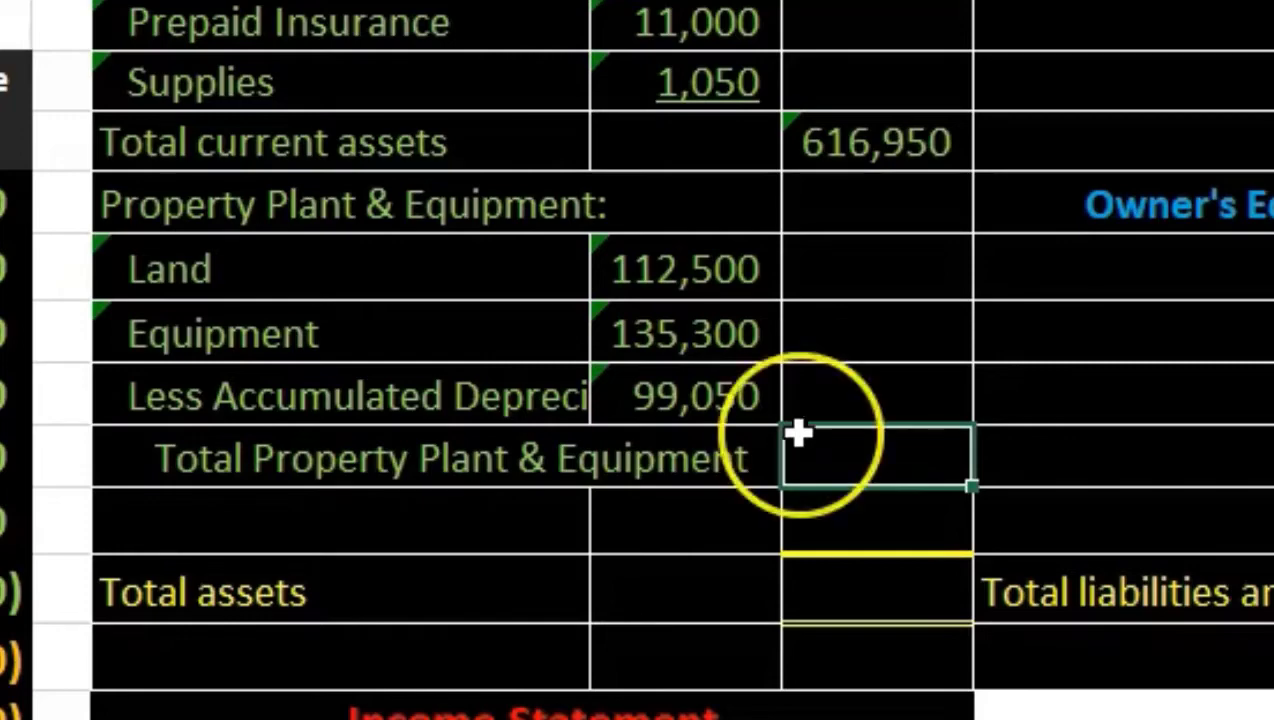
click(727, 276)
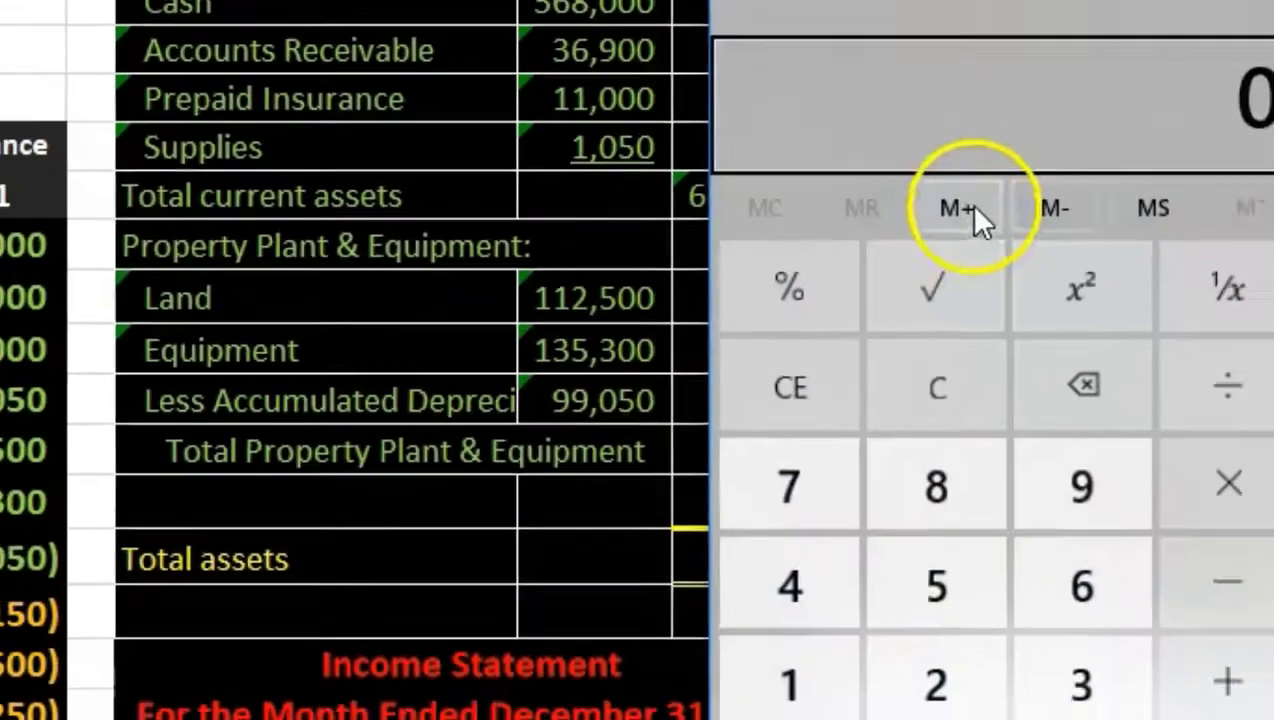
click(727, 385)
click(244, 458)
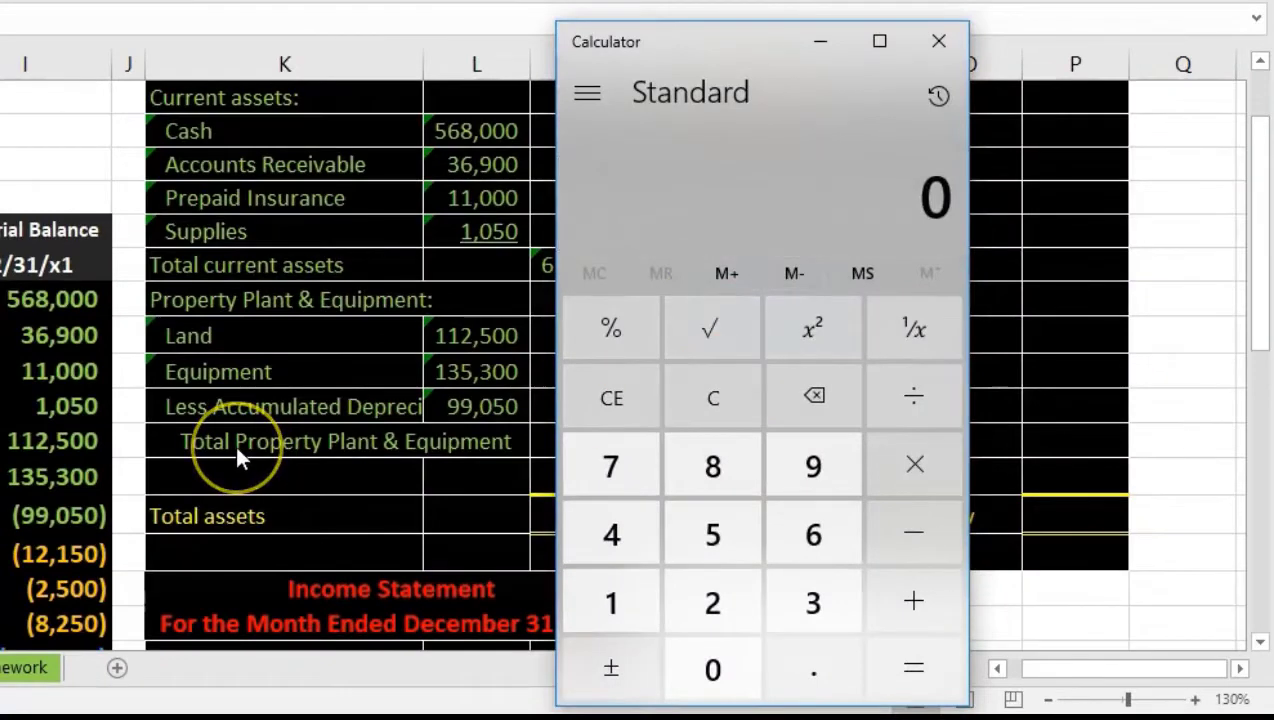
text(112500 +)
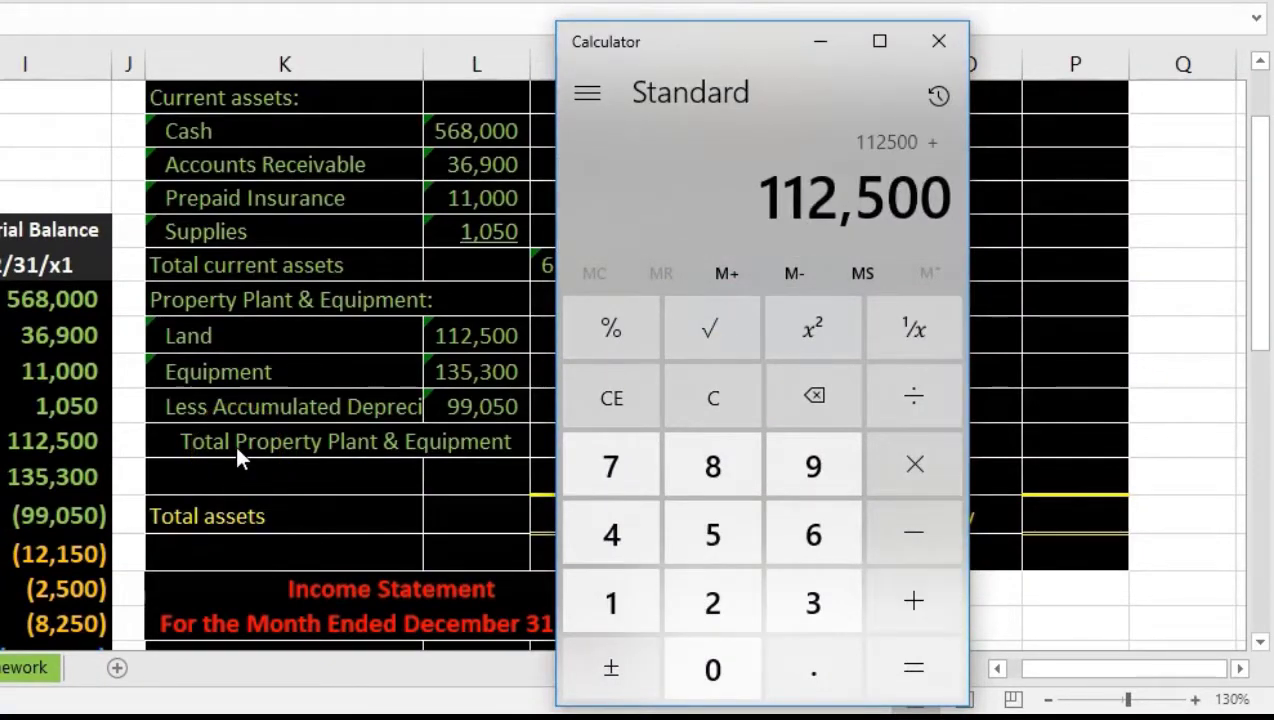
text( 135300 - 99,)
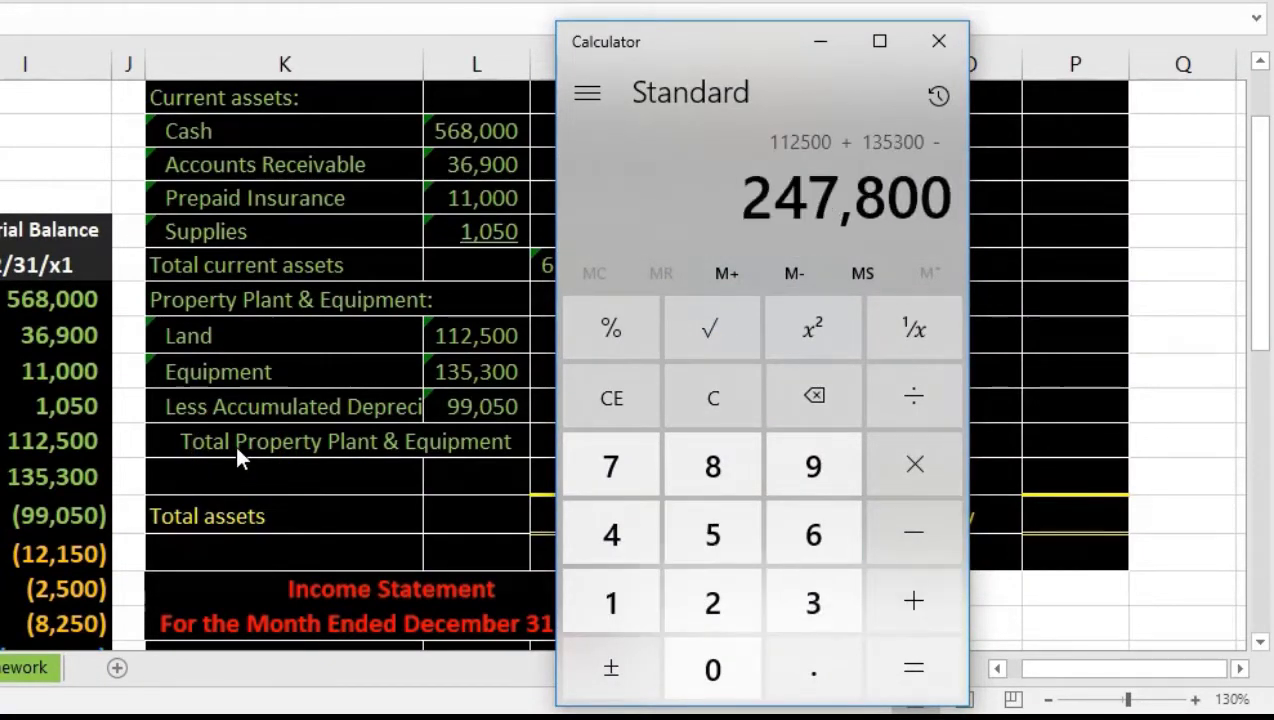
text(050)
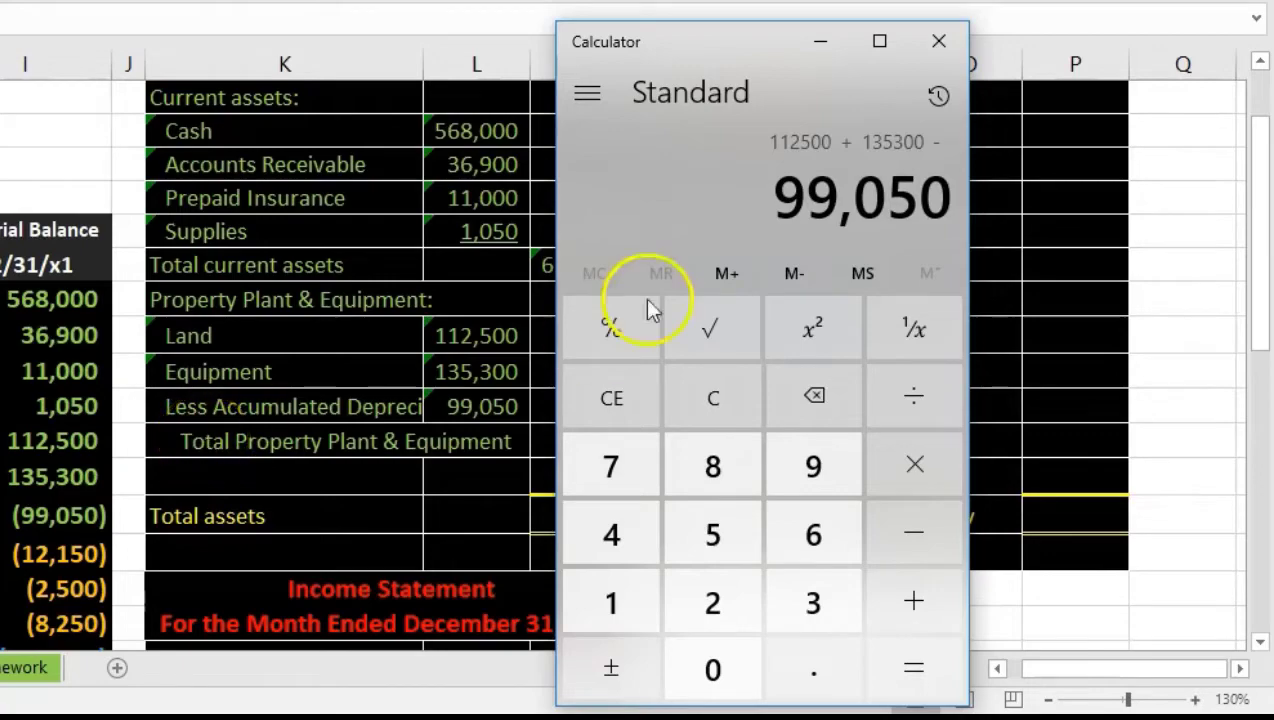
click(947, 55)
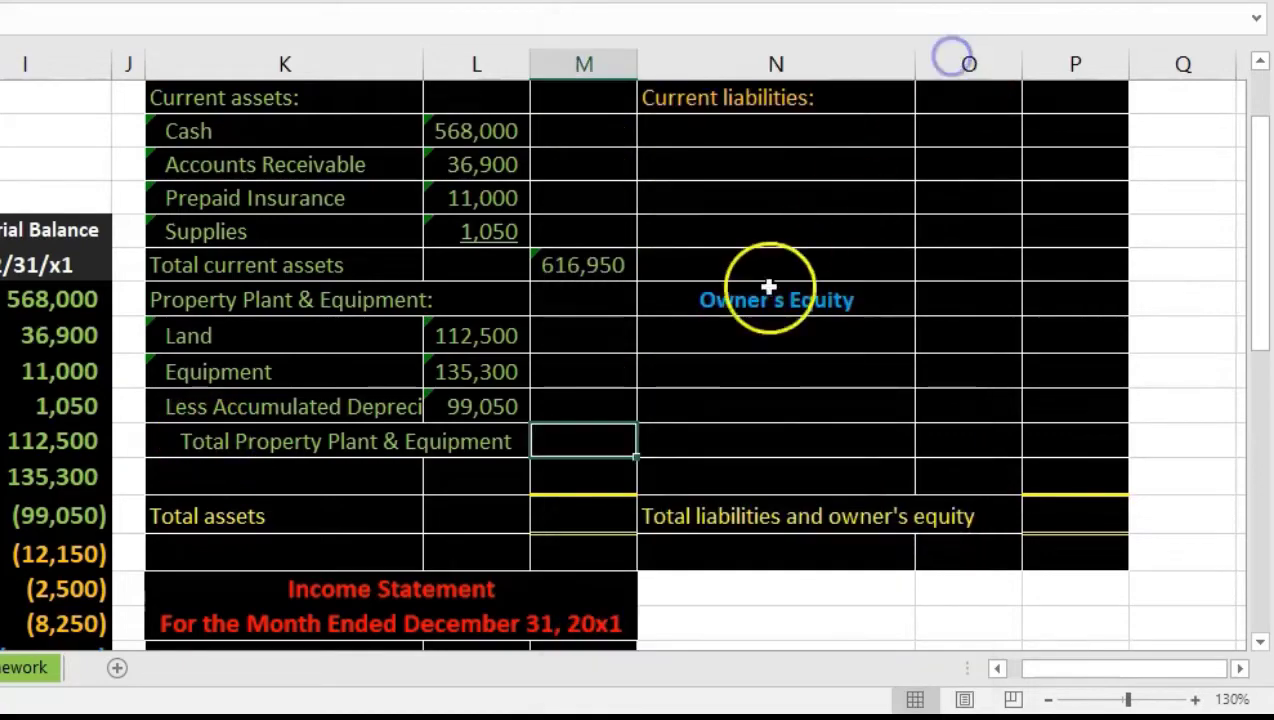
- Calculate Total Property Plant & Equipment in M14 as Land plus Equipment less Accumulated Depreciation with =L11+L12-L13
click(576, 441)
text(=)
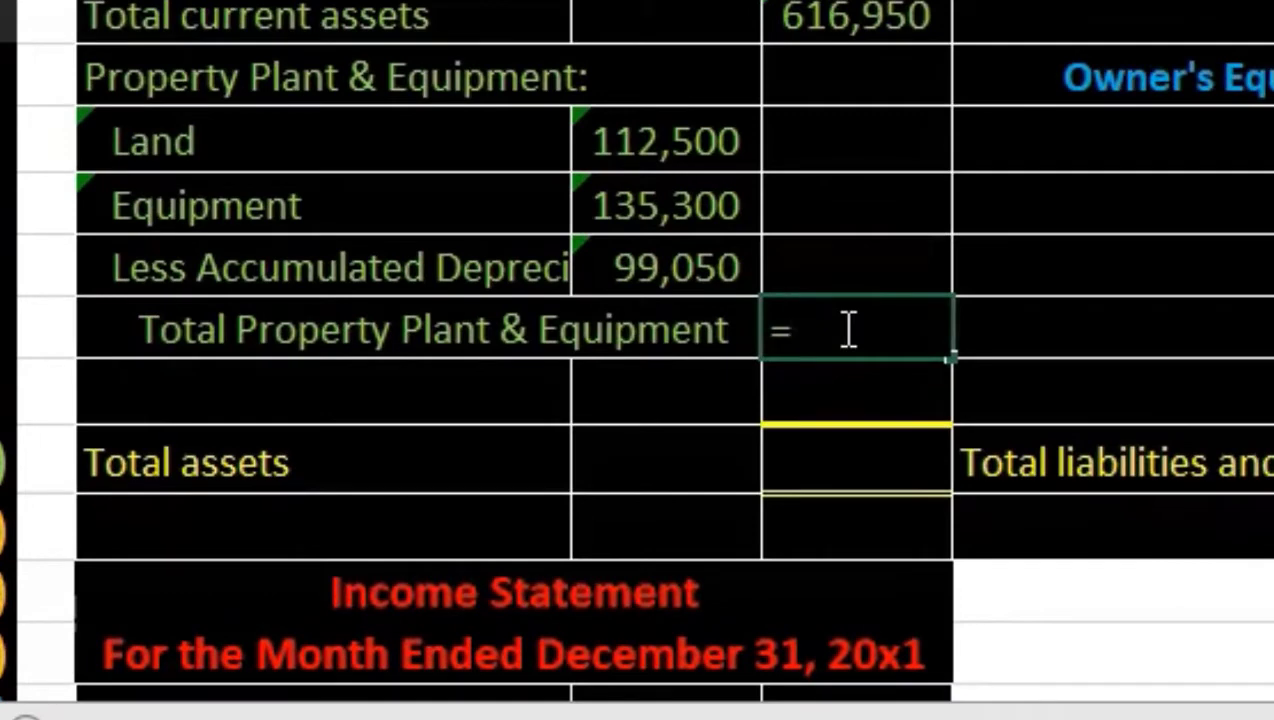
click(660, 165)
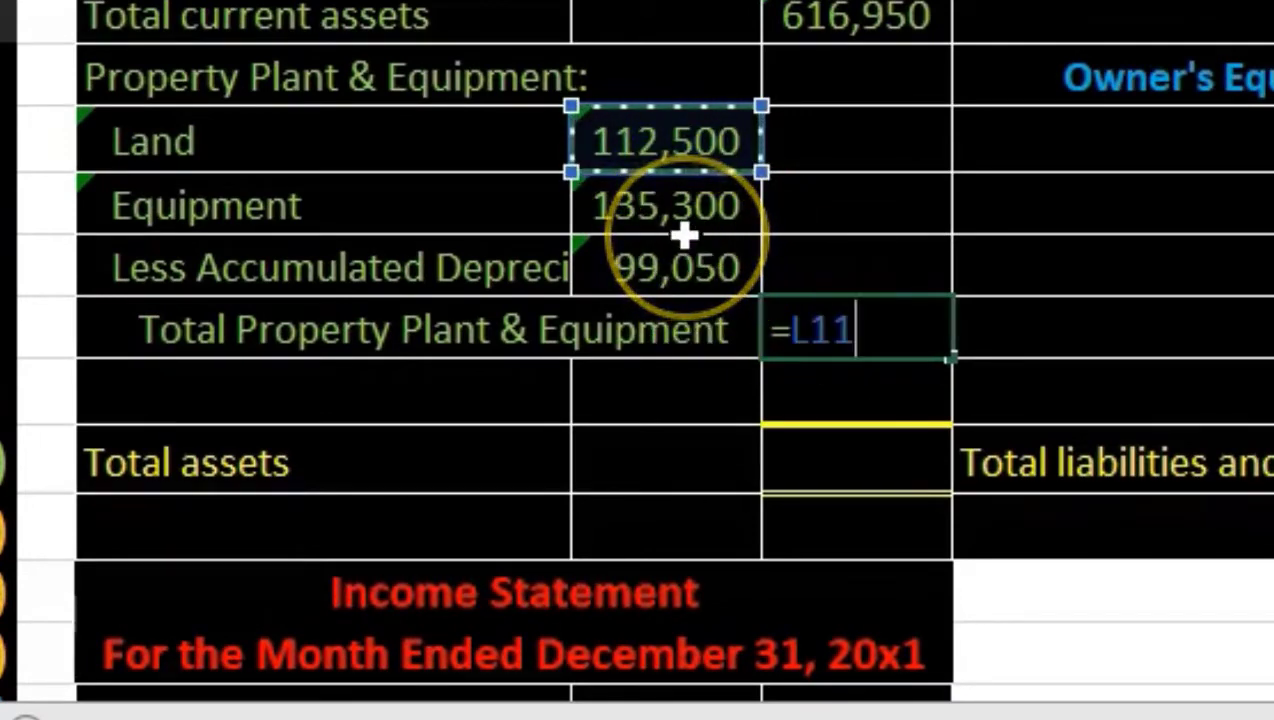
text(+)
click(677, 208)
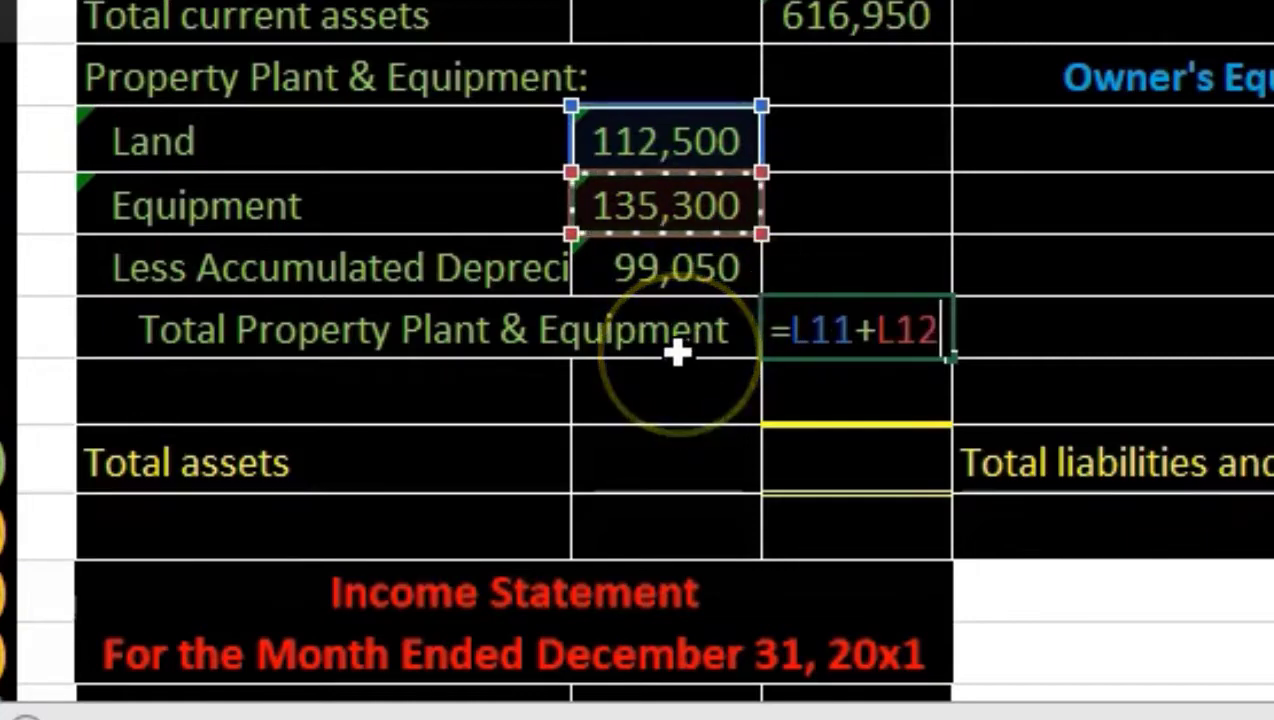
text(-)
click(651, 268)
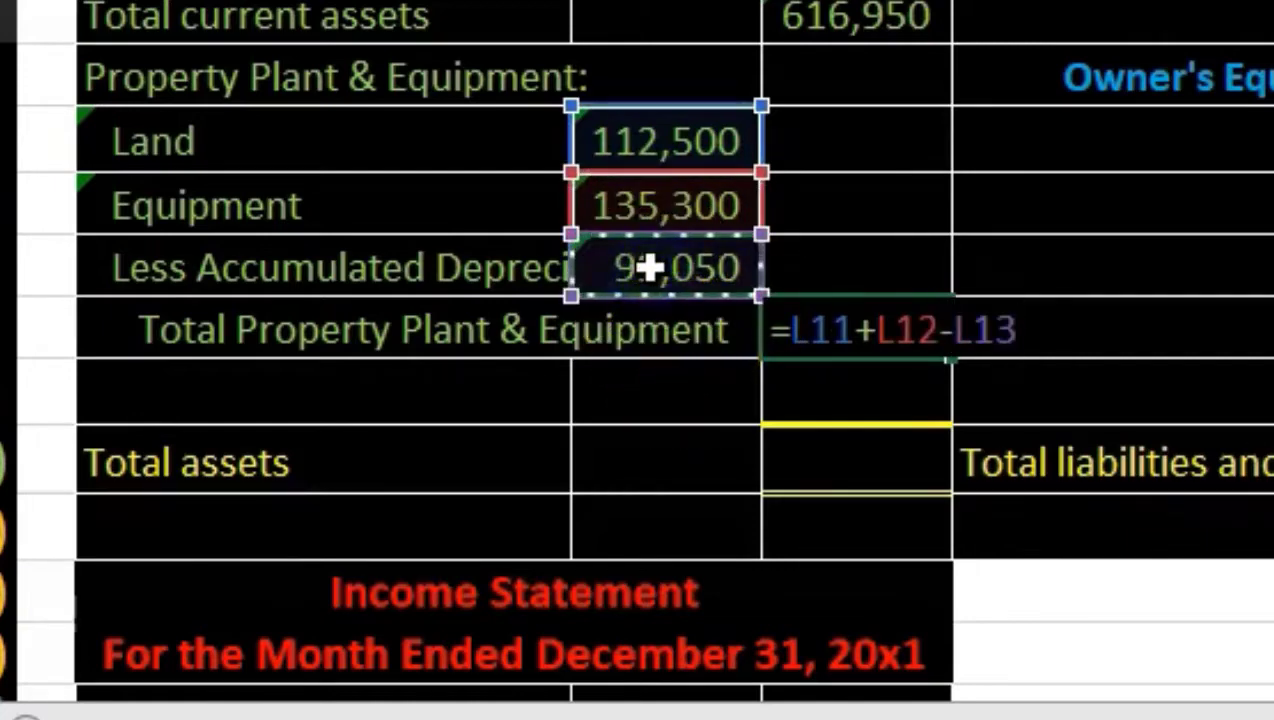
key(Return)
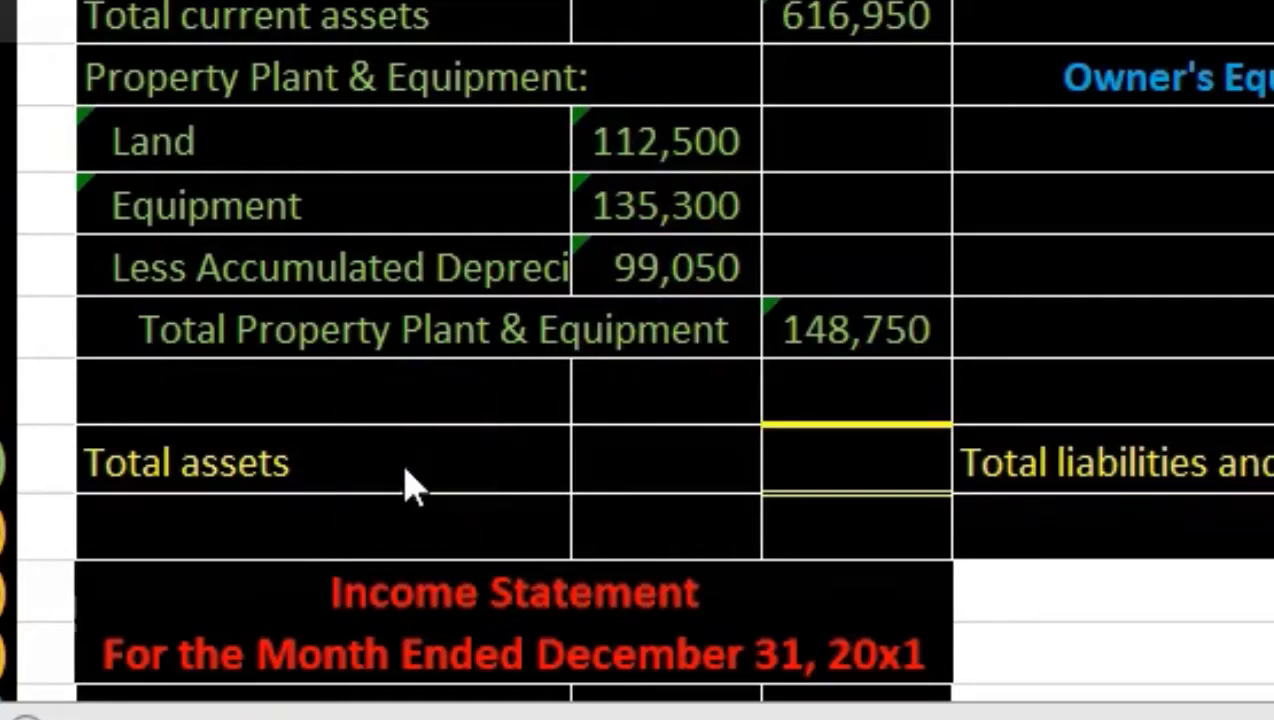
- Calculate Total assets in M16 with =SUM(M9:M14), after checking the sum of that range by selecting it
click(913, 487)
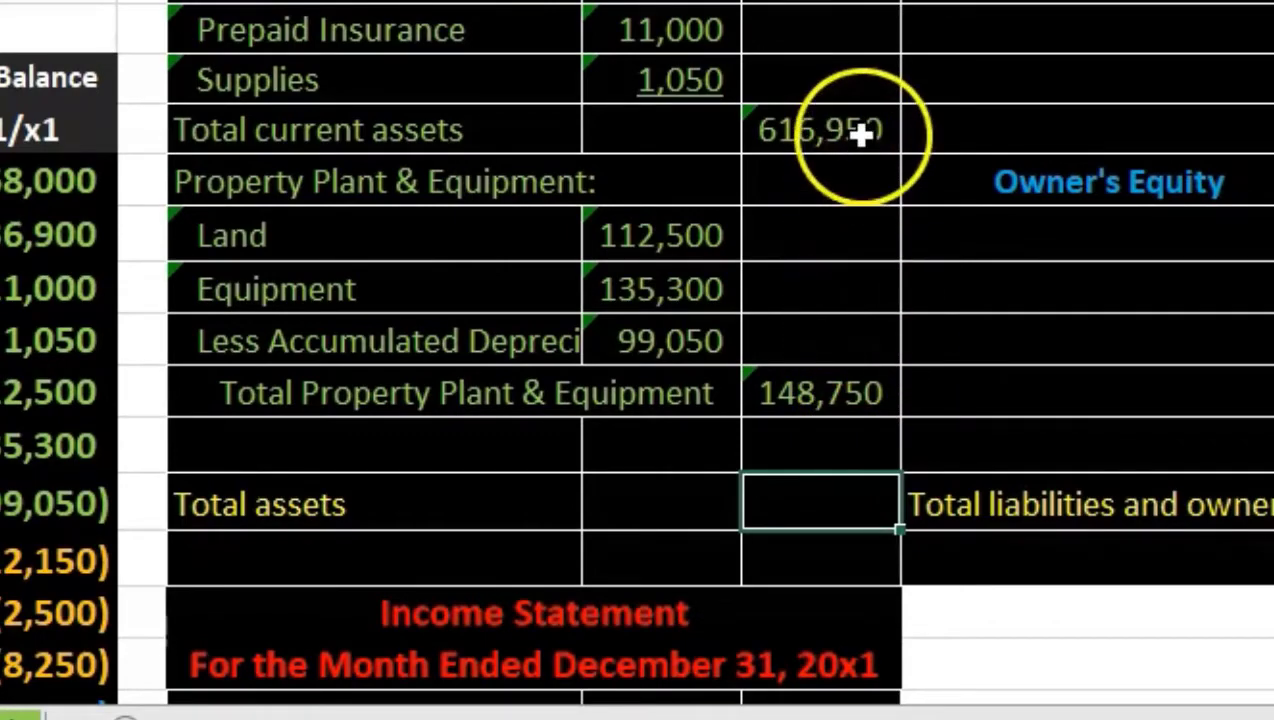
drag(856, 131, 845, 390)
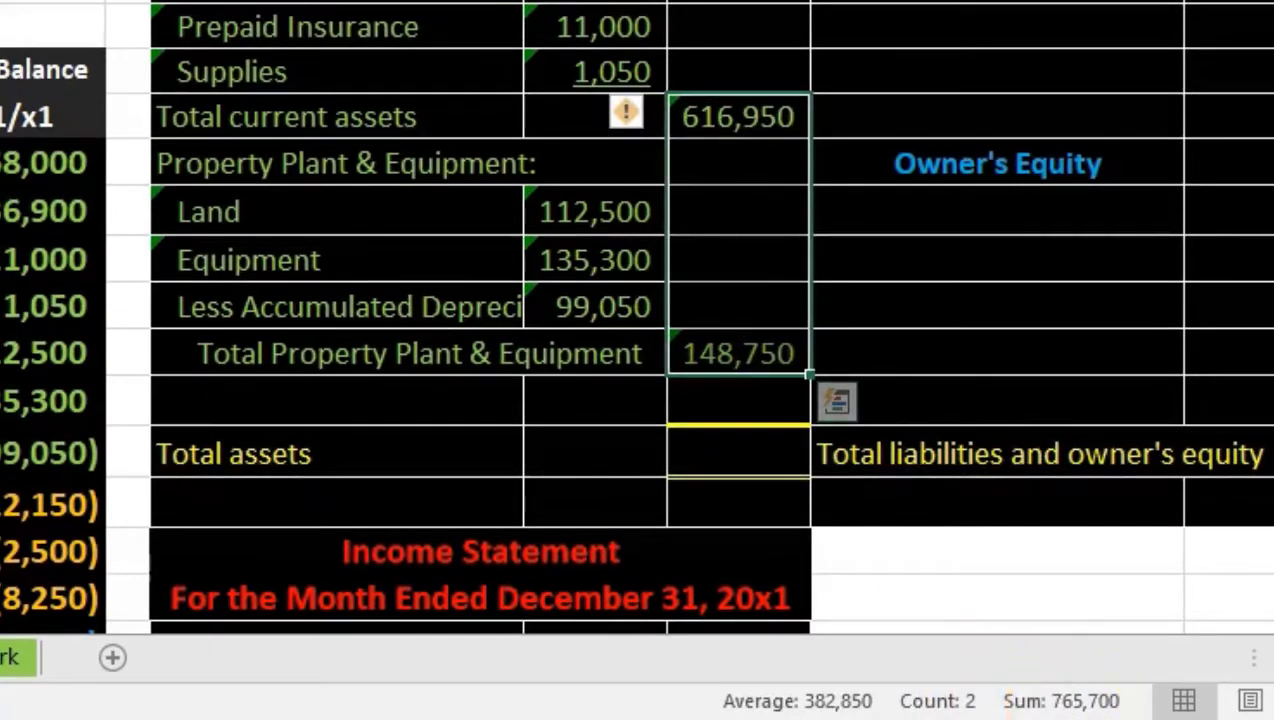
click(718, 452)
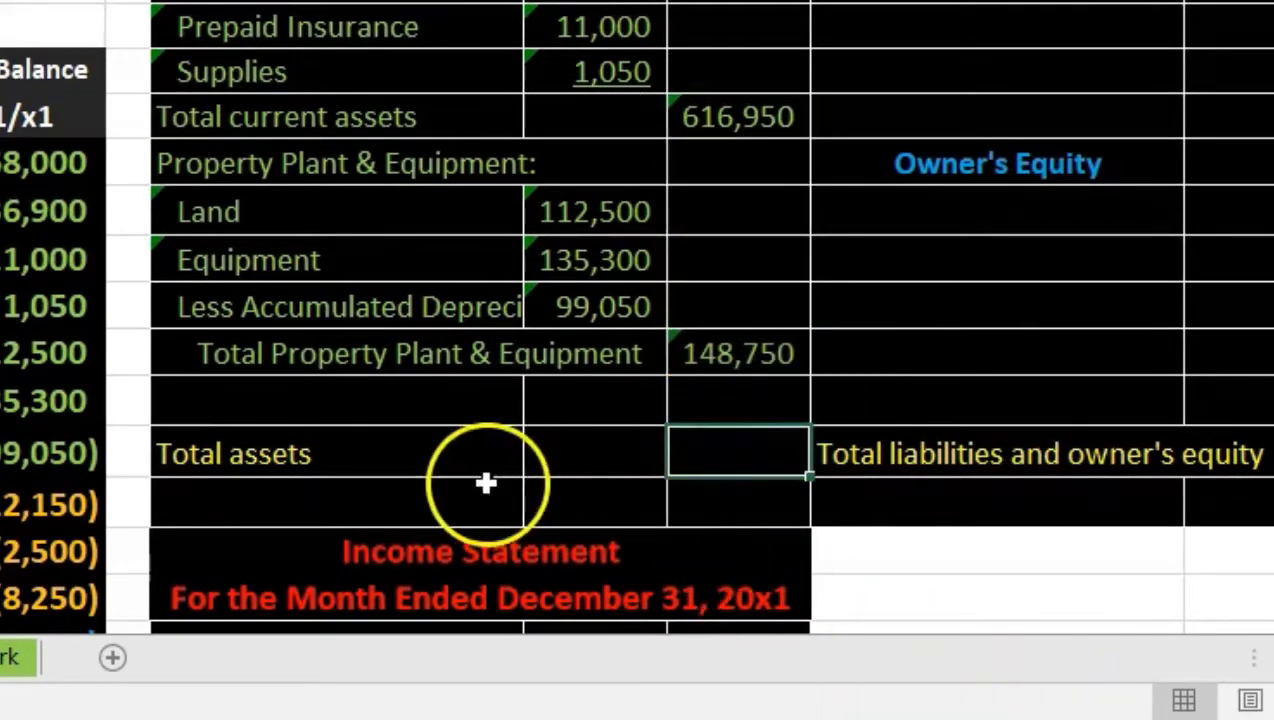
text(=su)
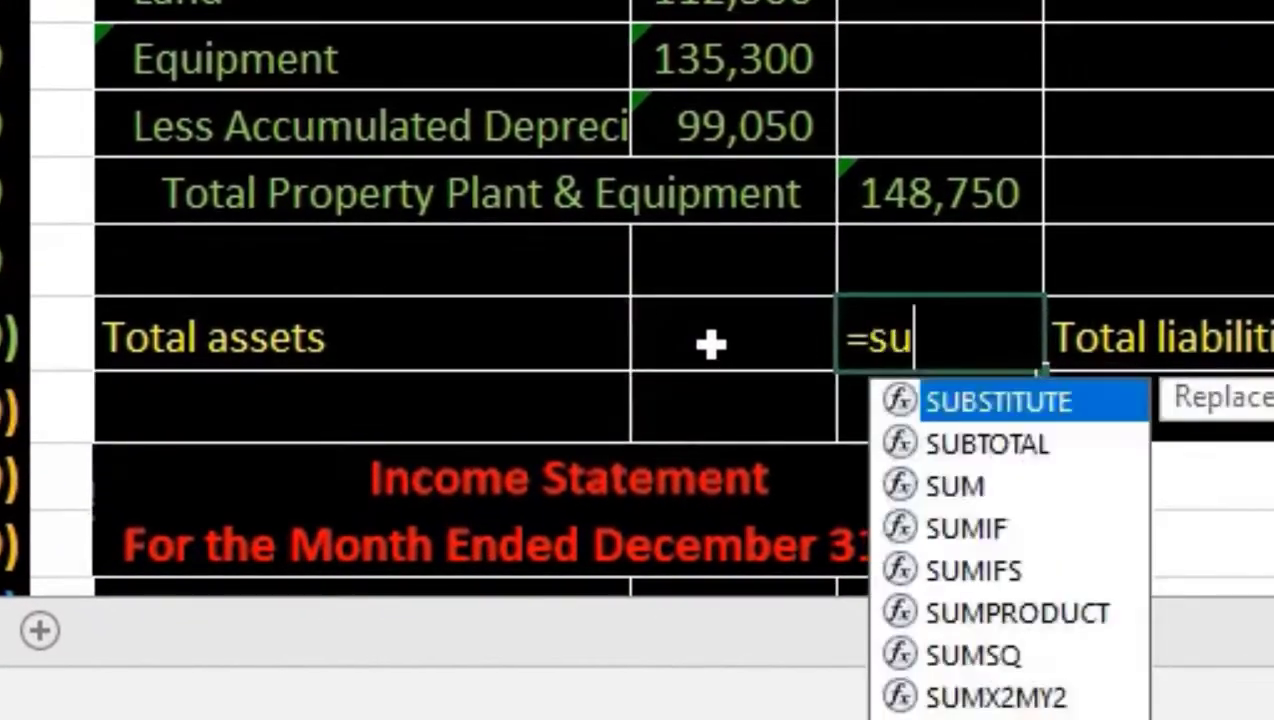
text(m)
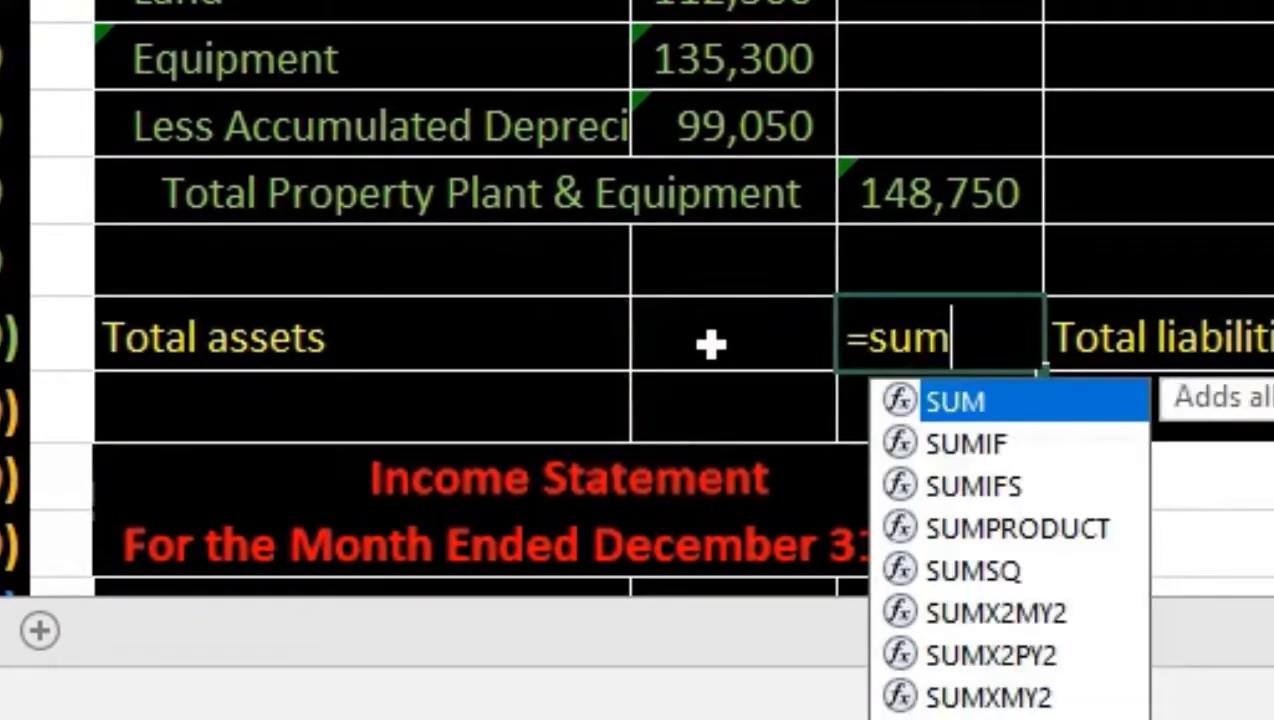
text(()
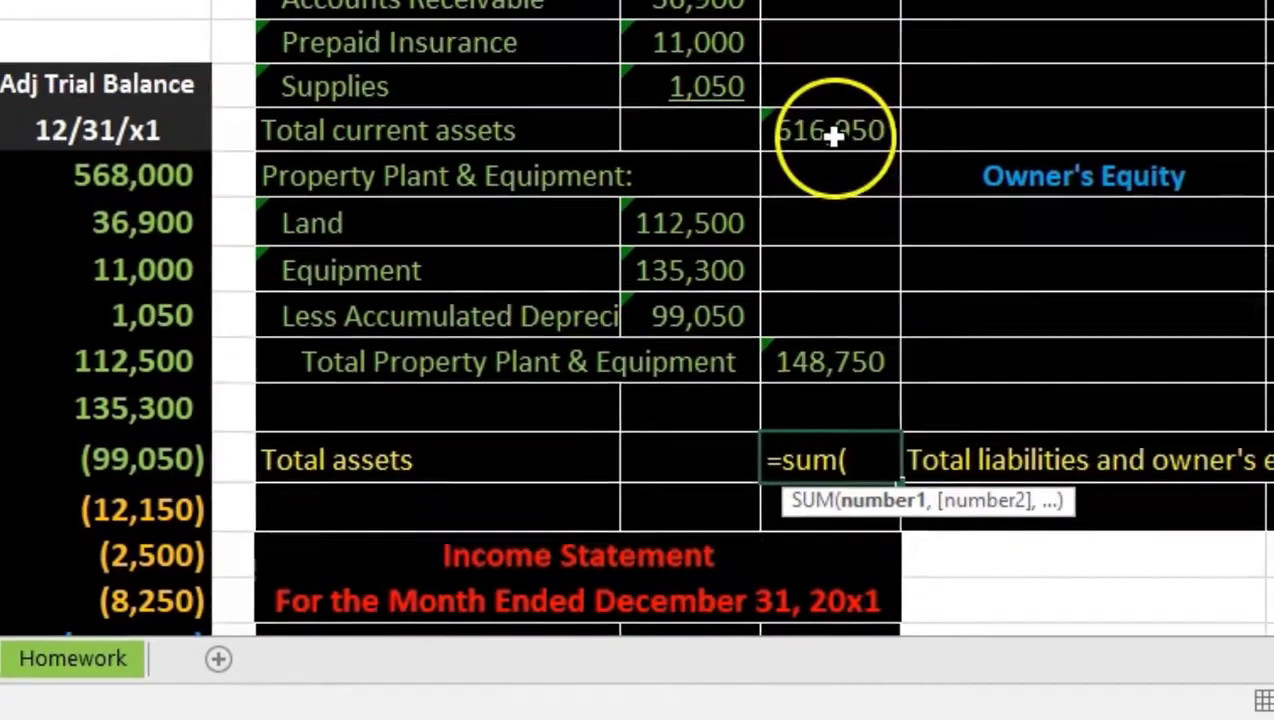
drag(833, 138, 862, 350)
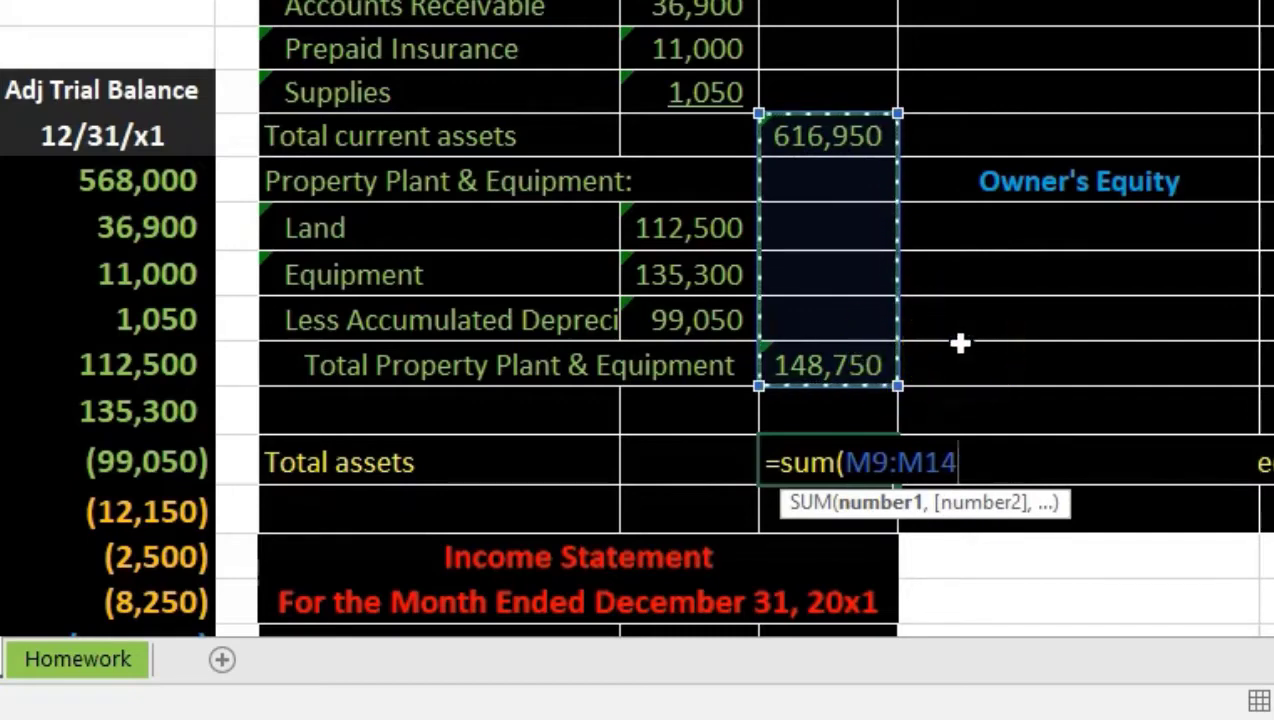
key(Return)
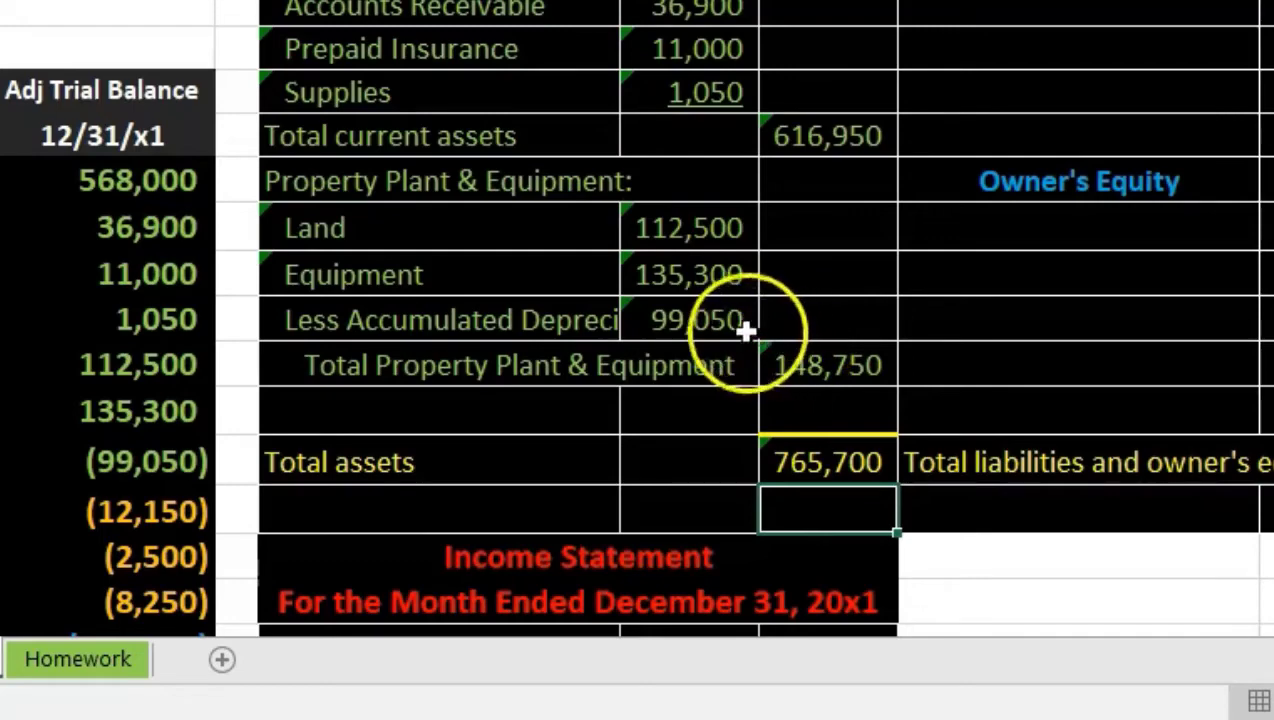
- Underline the accumulated depreciation amount in L13 and the Total Property Plant & Equipment amount in M14
click(705, 319)
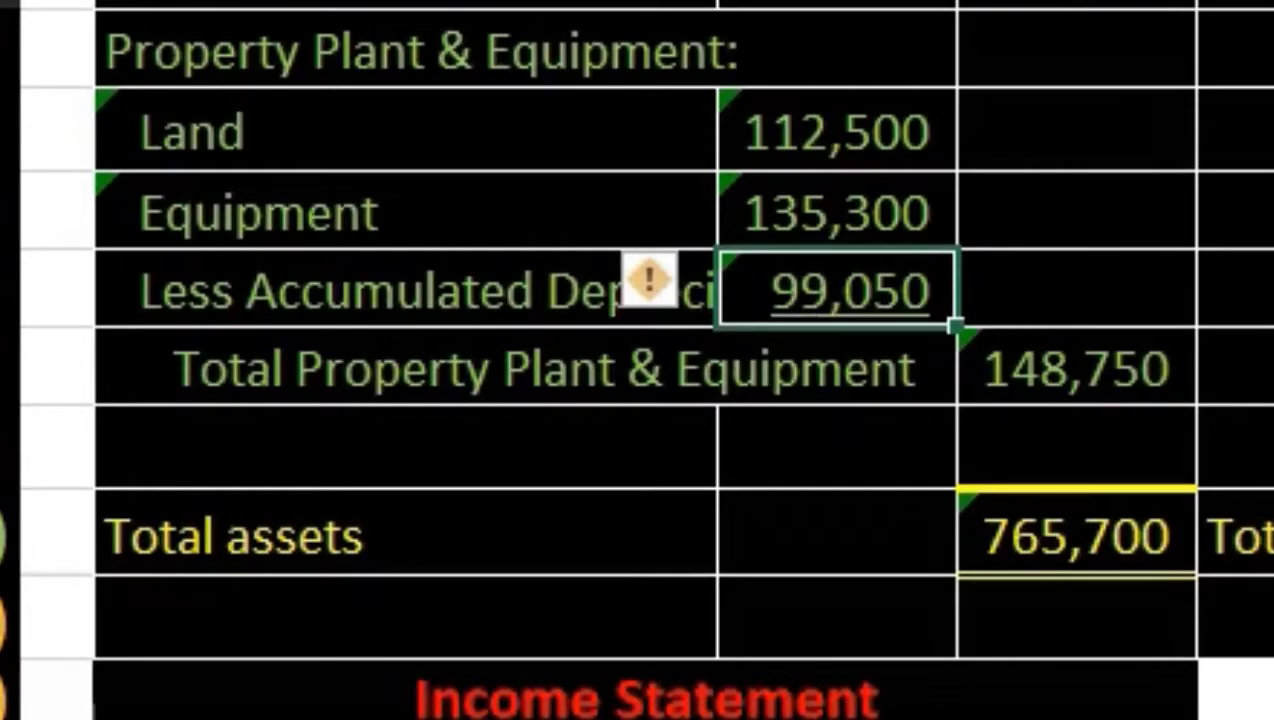
click(1098, 361)
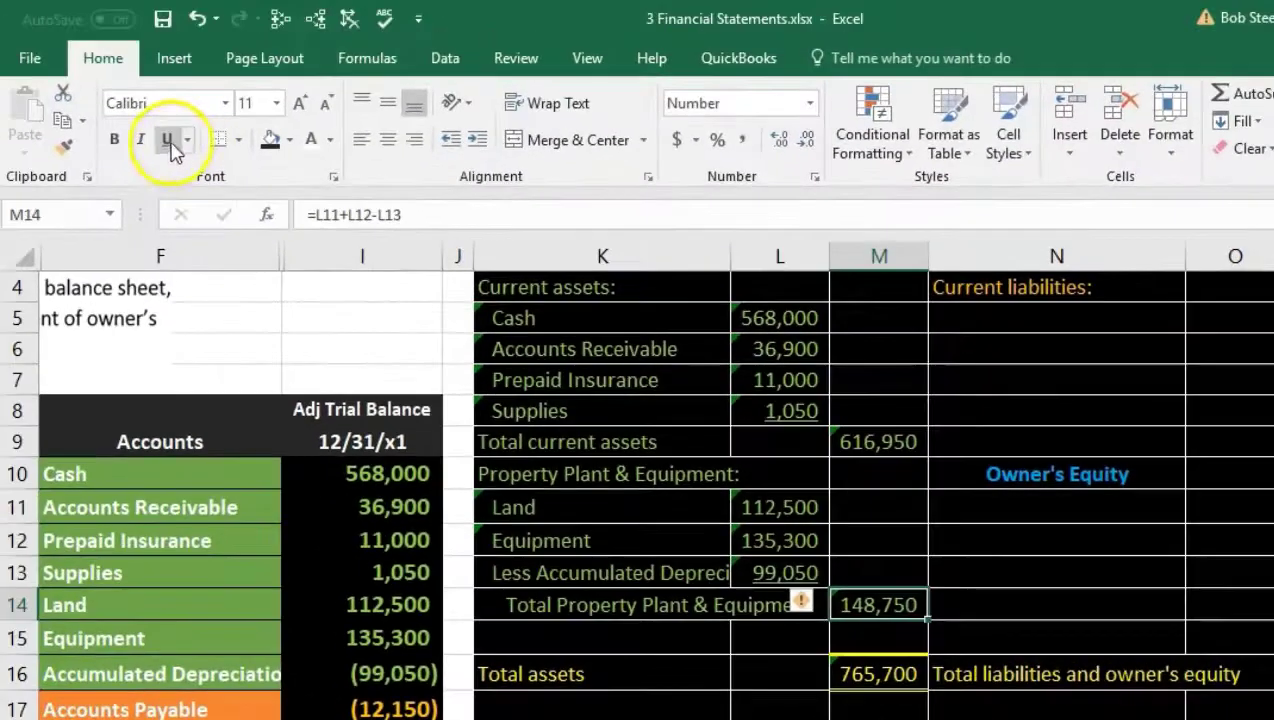
click(722, 646)
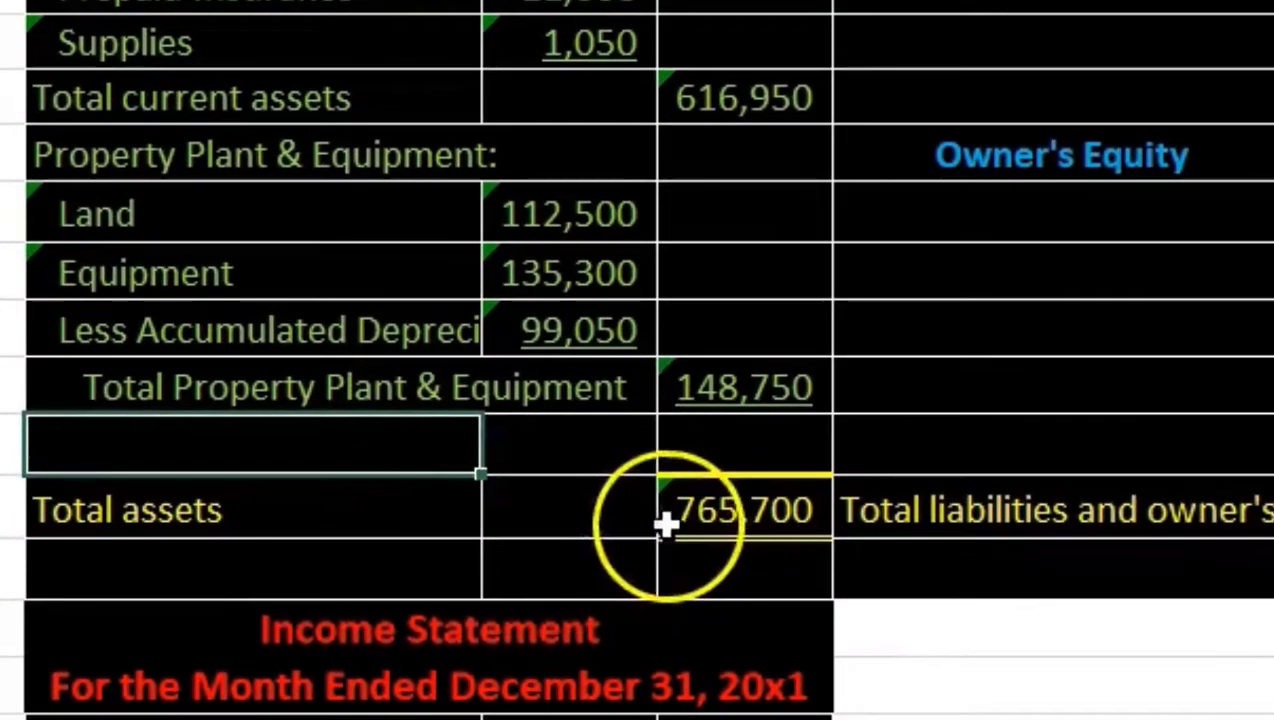
- Check Total assets against the sum of the trial balance asset accounts in I10:I16
click(712, 558)
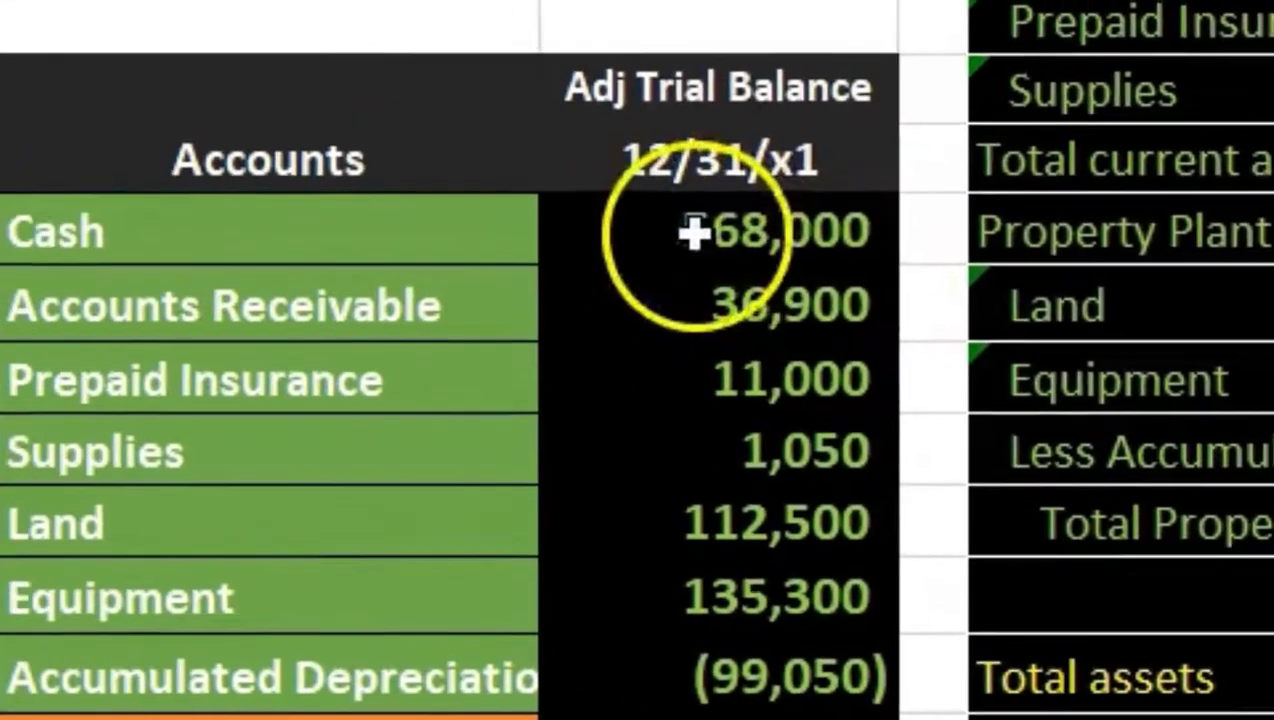
click(760, 234)
drag(760, 234, 768, 293)
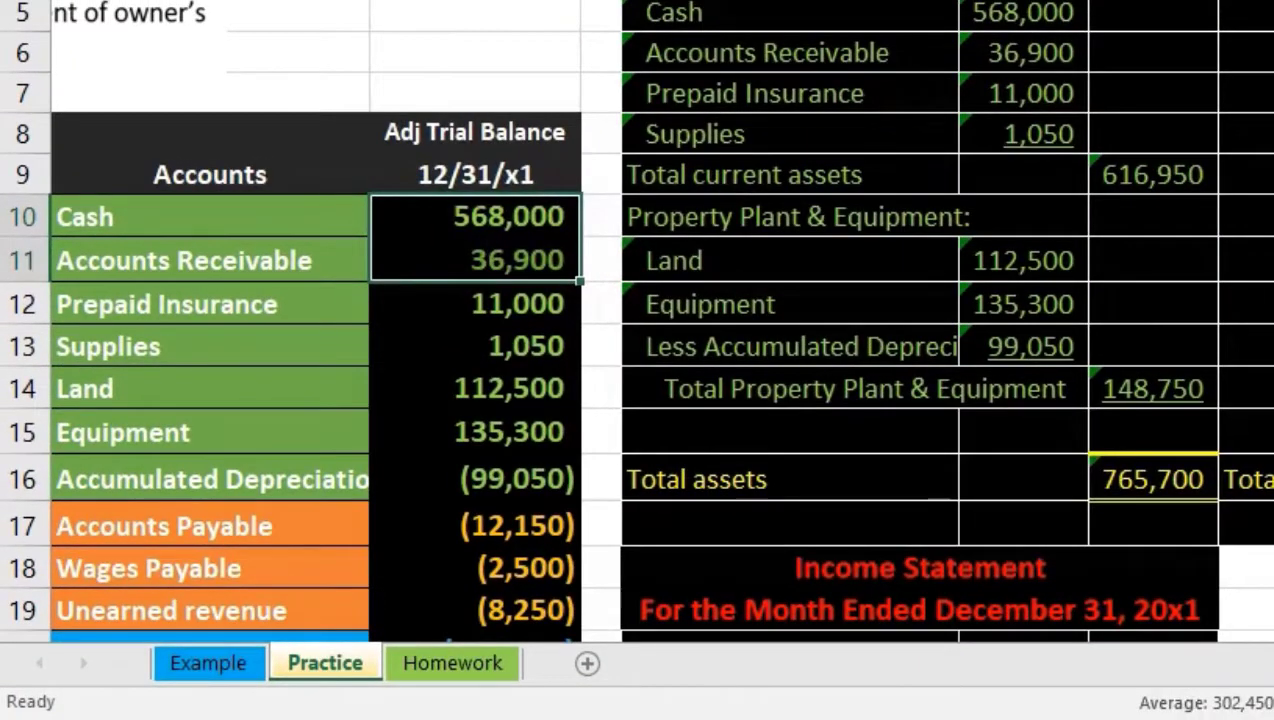
drag(435, 228, 432, 408)
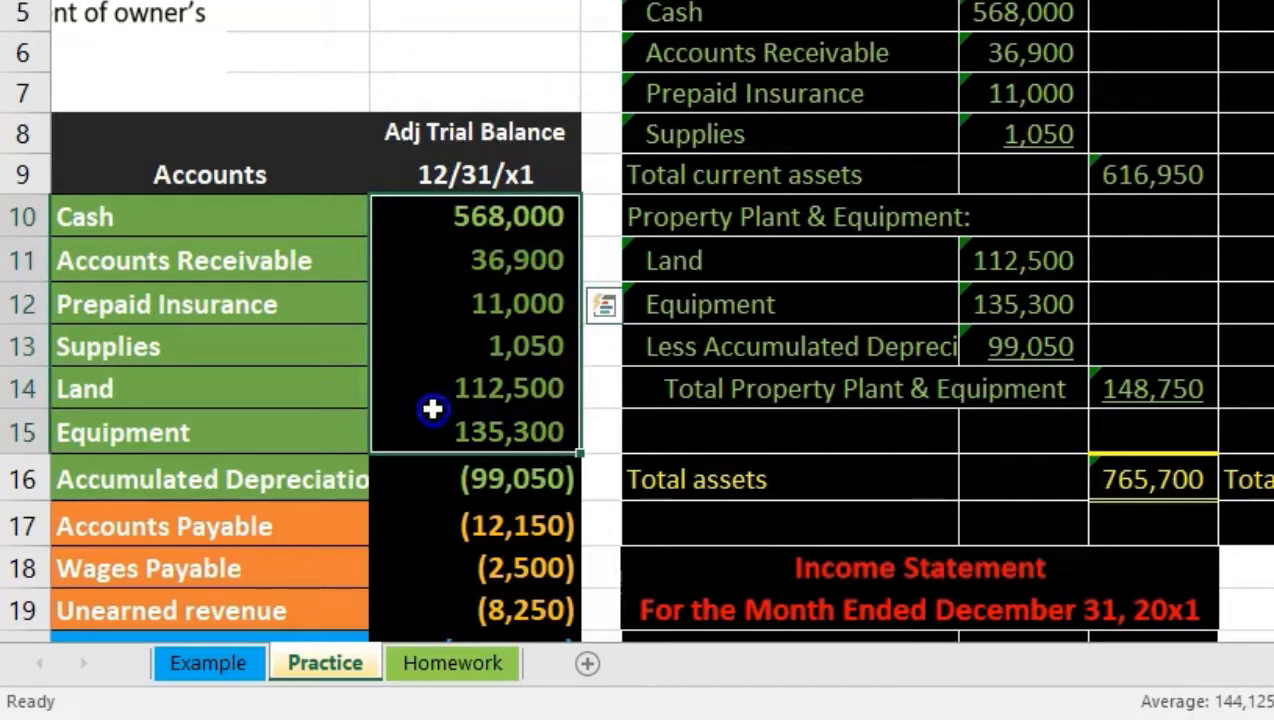
drag(430, 455, 433, 473)
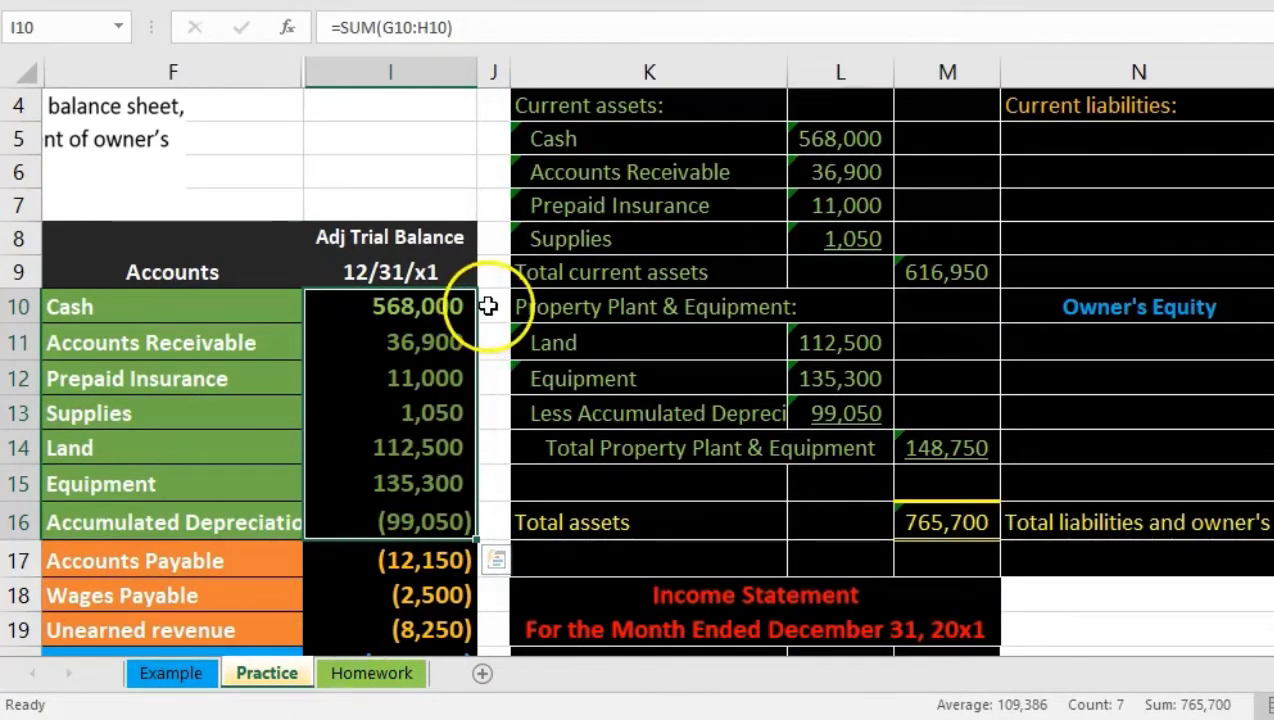
- Fill J10:J16 beside the asset accounts with yellow to mark them as used
drag(488, 306, 492, 514)
right_click(492, 514)
click(616, 584)
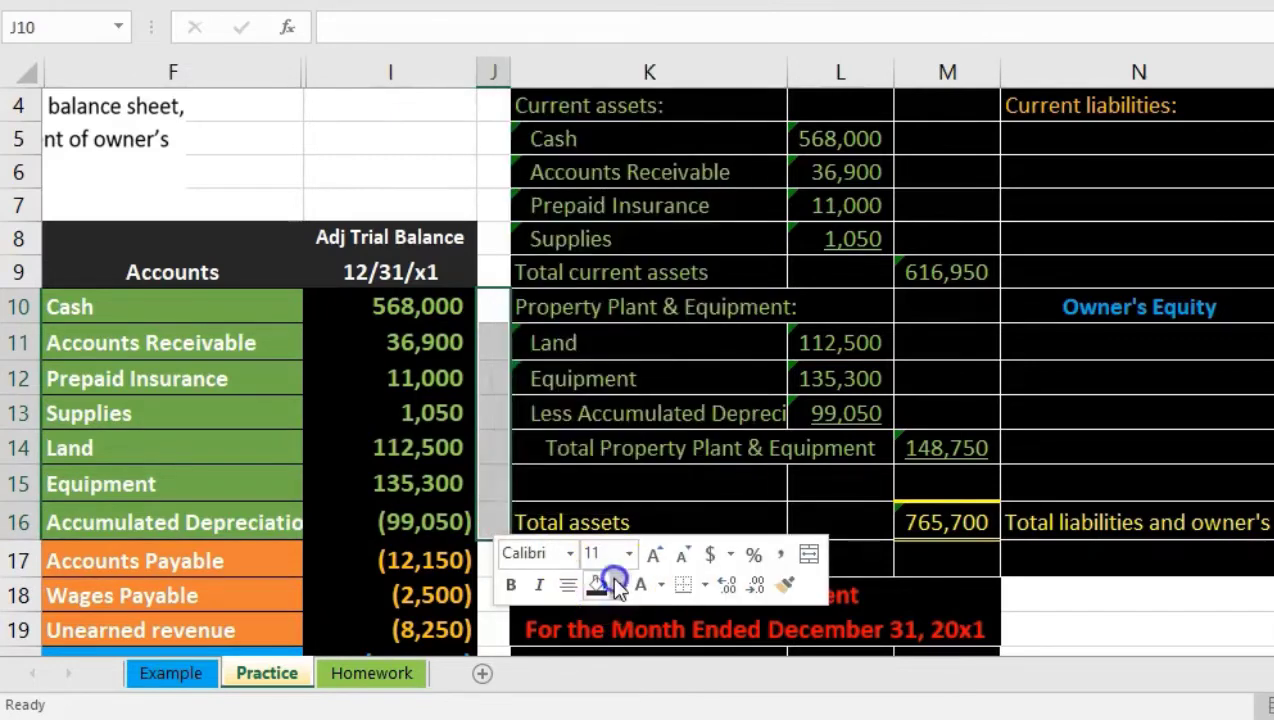
click(748, 643)
click(438, 452)
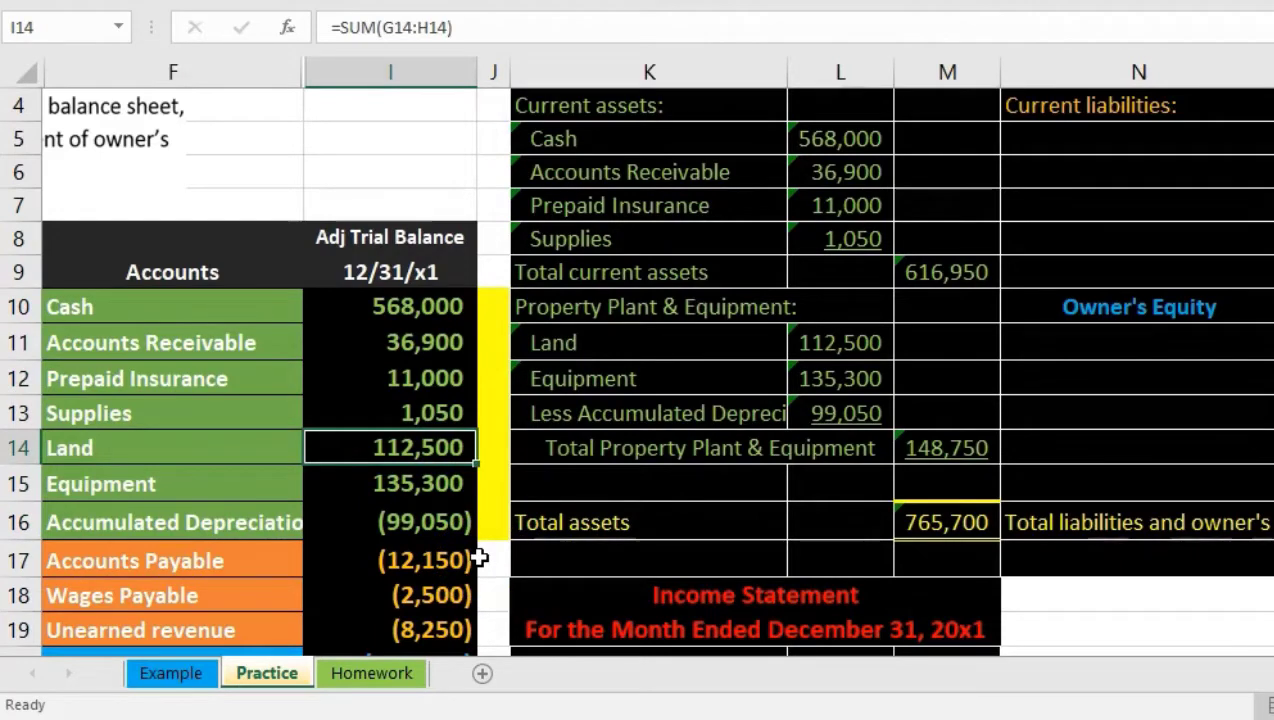
- Link N5 under Current liabilities to the Accounts Payable name with =F17 and indent it once
scroll(480, 558, down, 1)
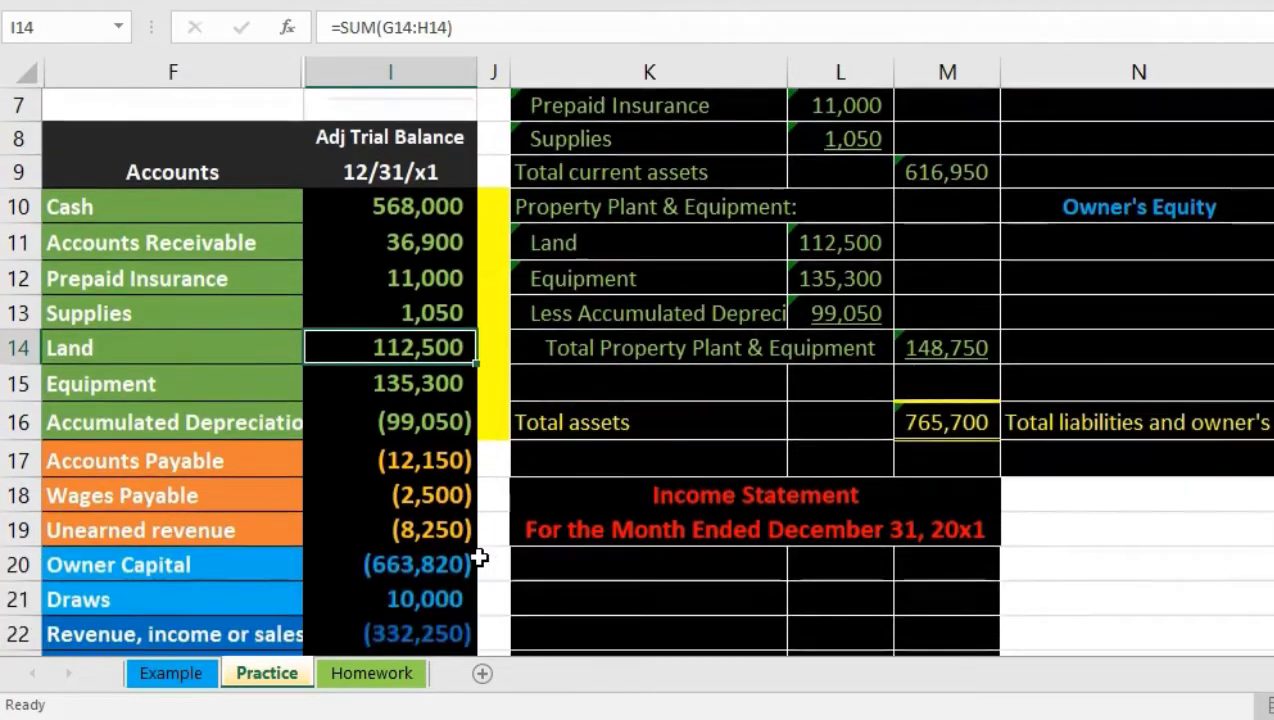
click(1227, 556)
scroll(1226, 556, up, 2)
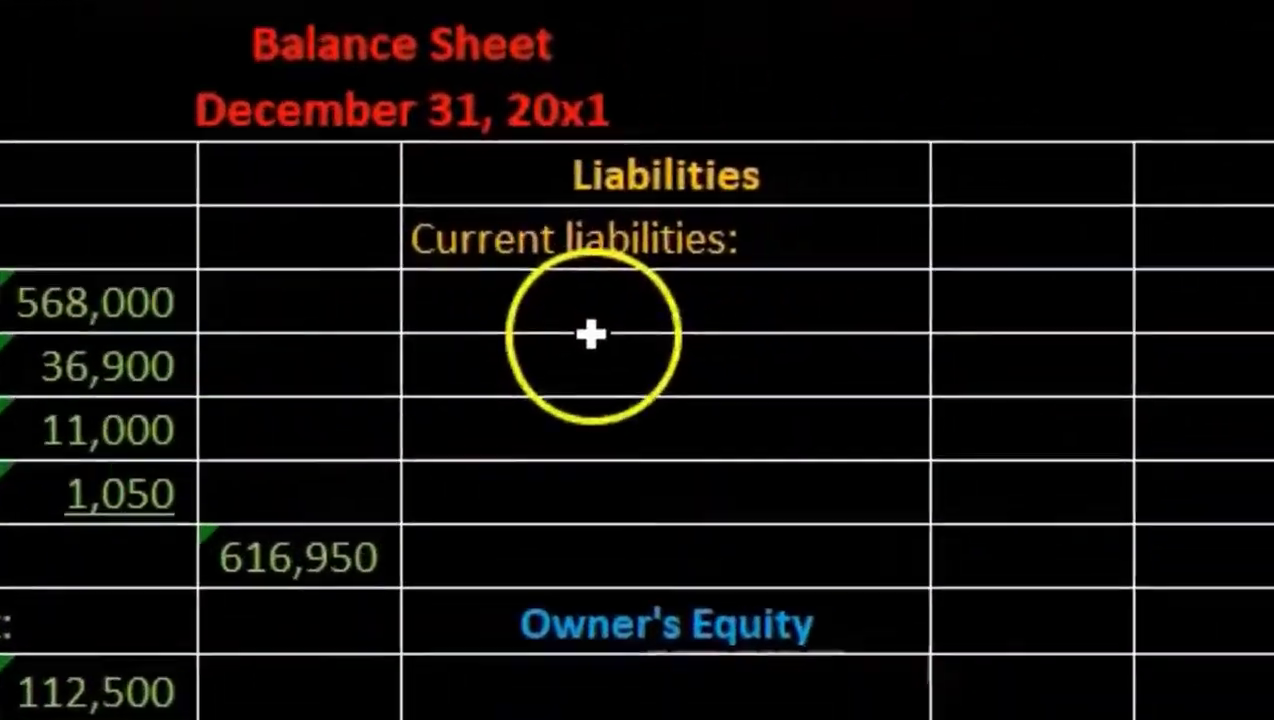
click(591, 331)
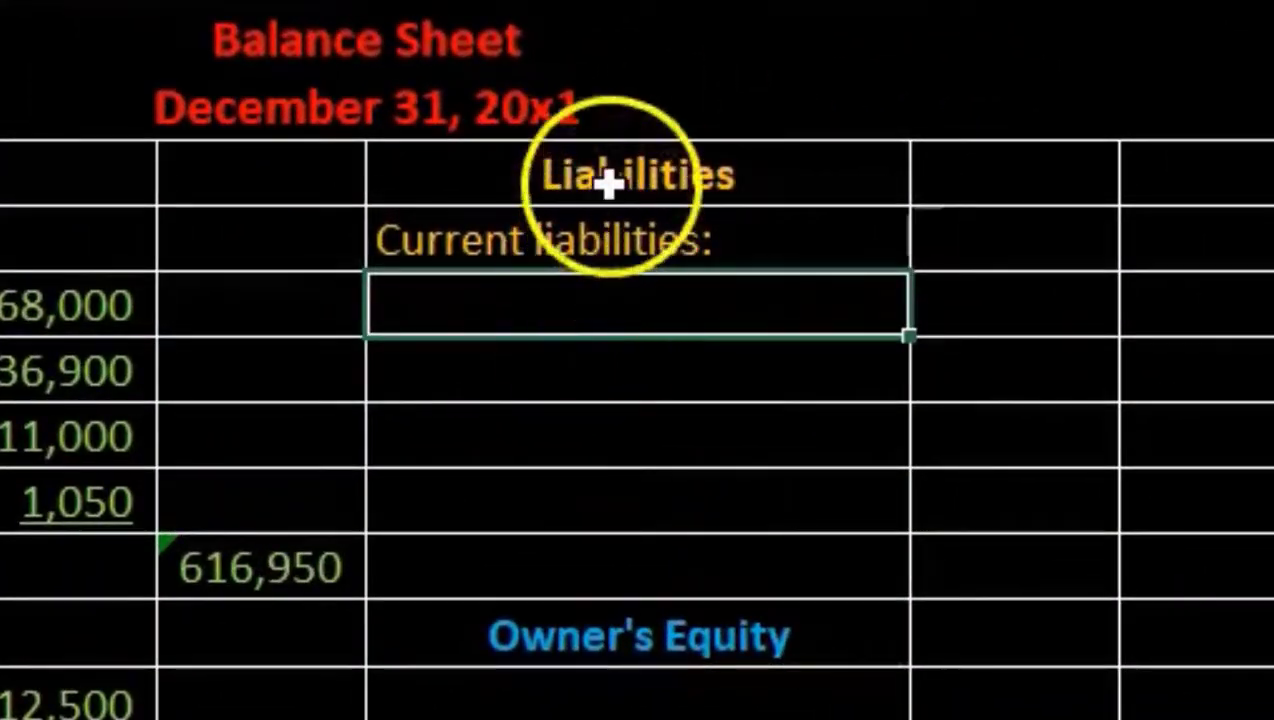
click(636, 182)
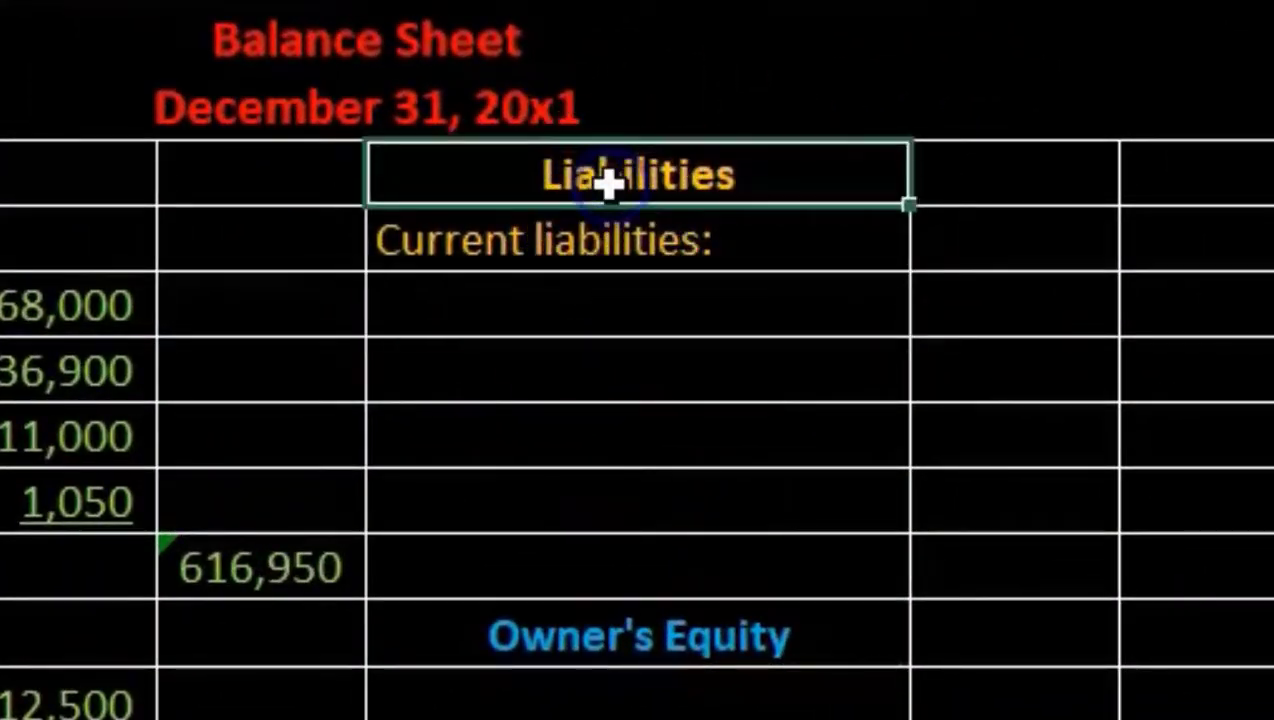
click(527, 305)
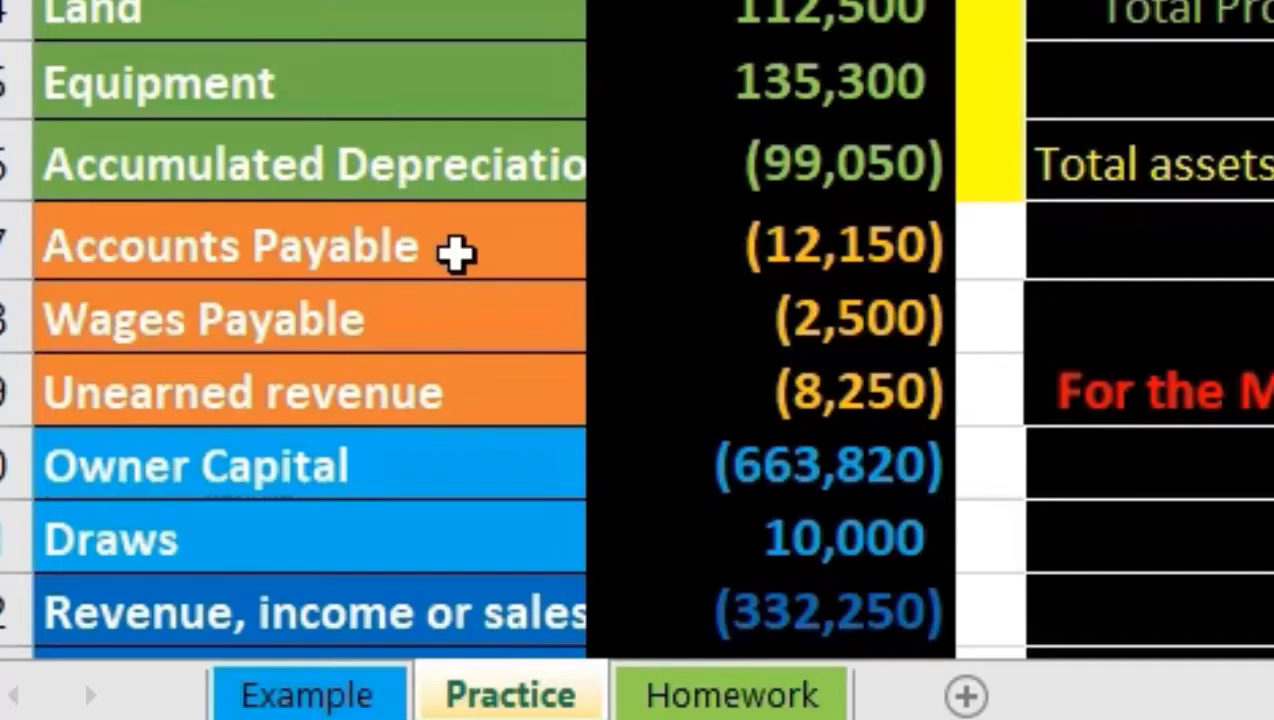
click(503, 259)
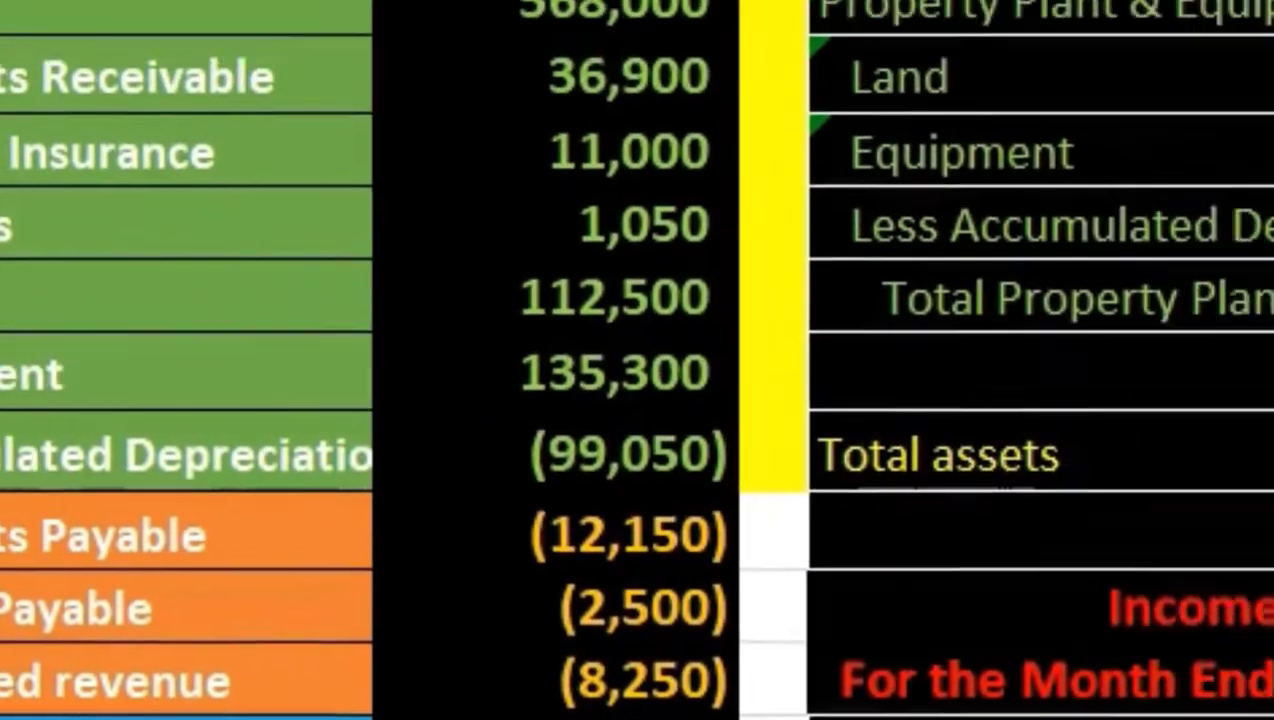
click(776, 234)
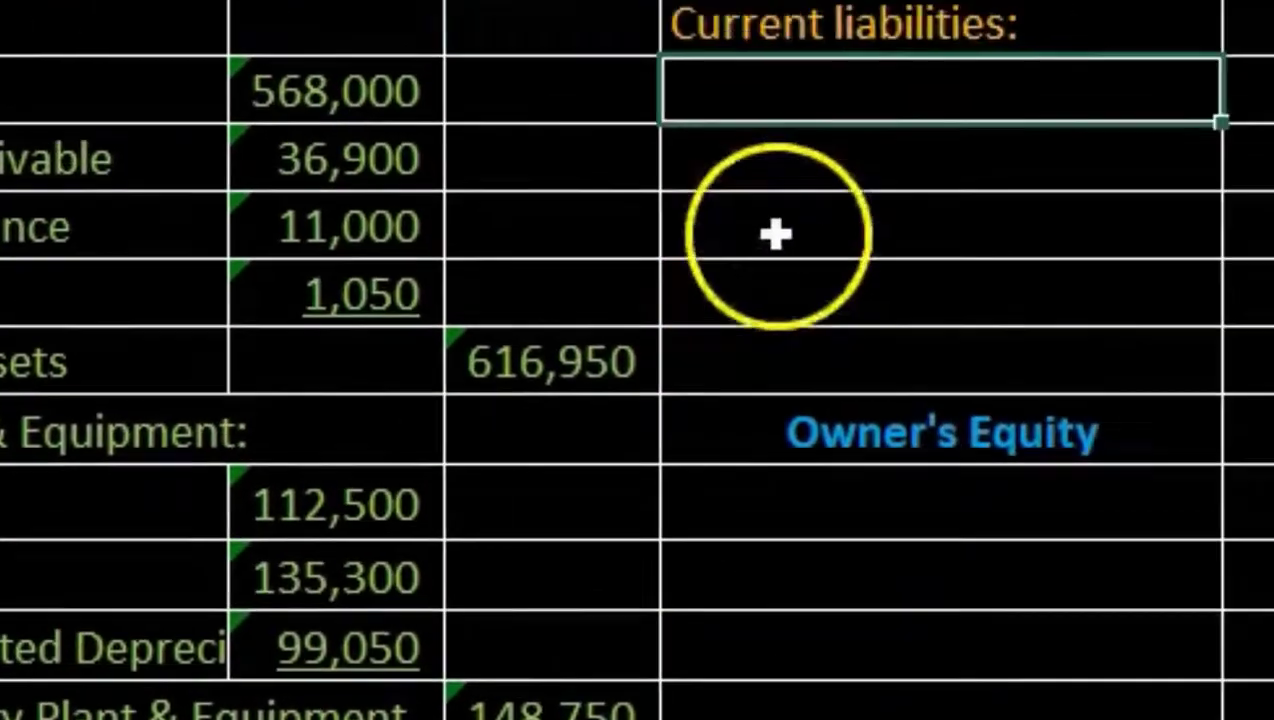
click(788, 102)
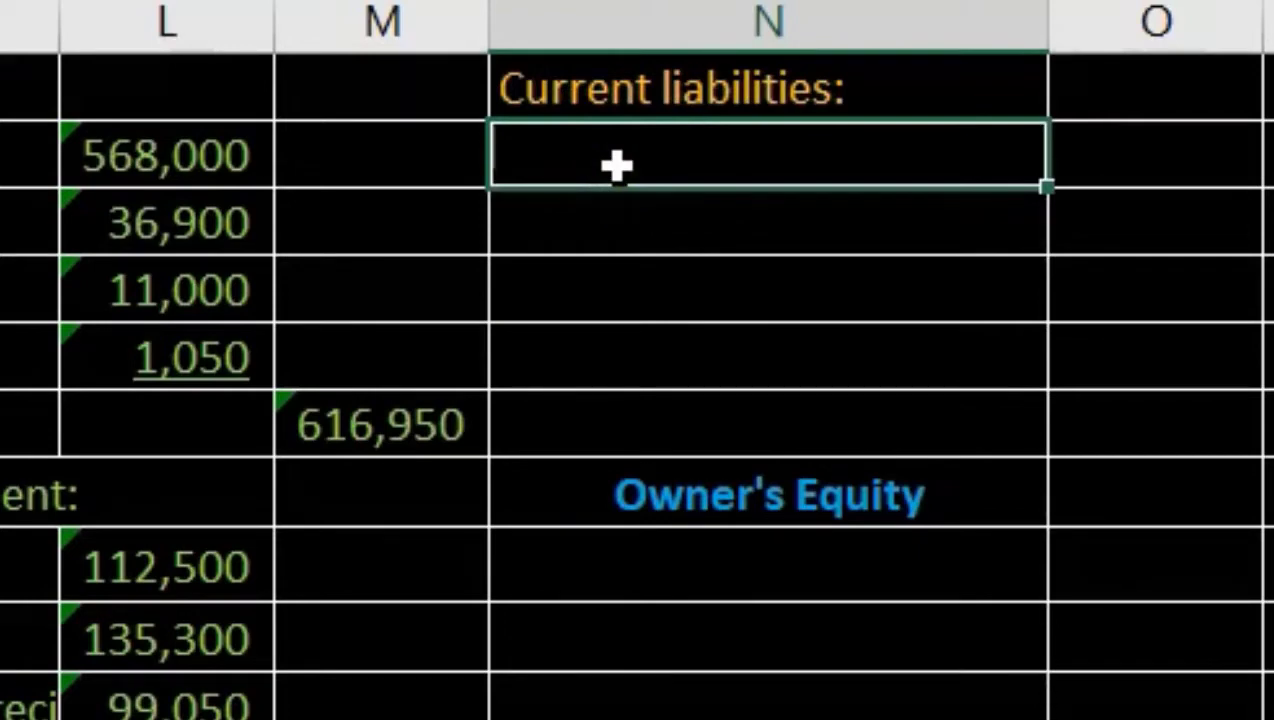
text(=)
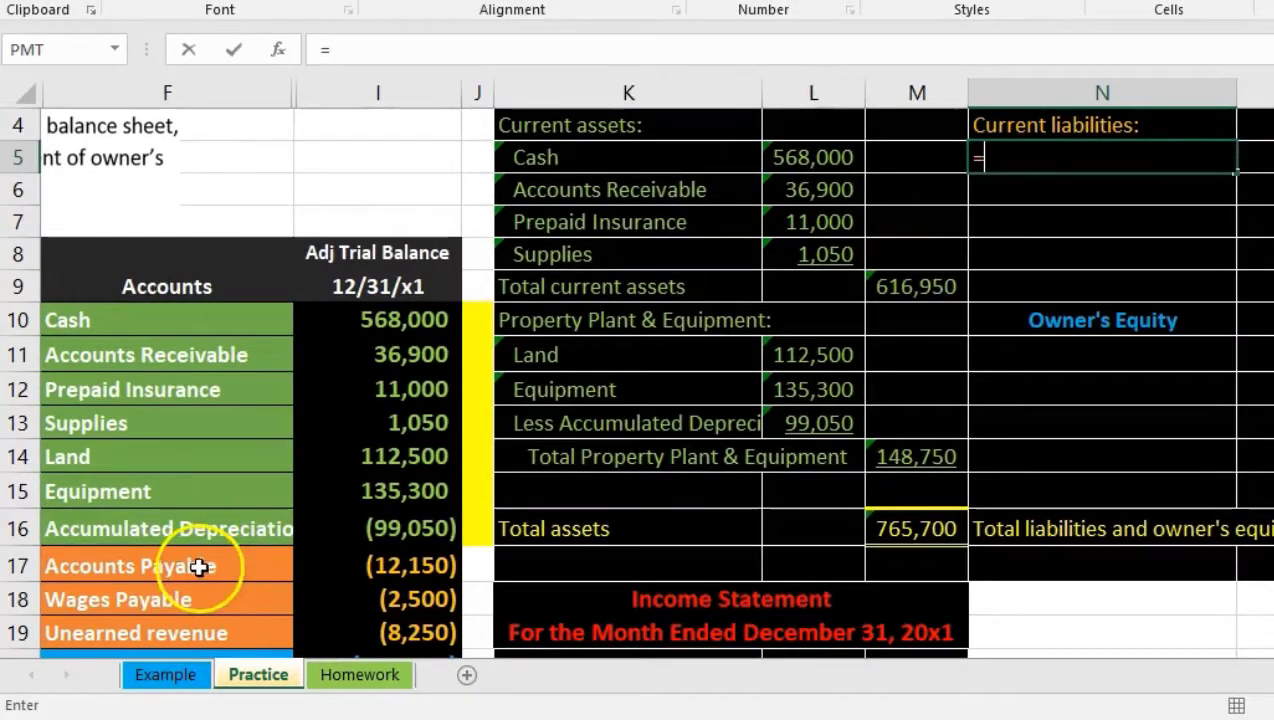
click(200, 566)
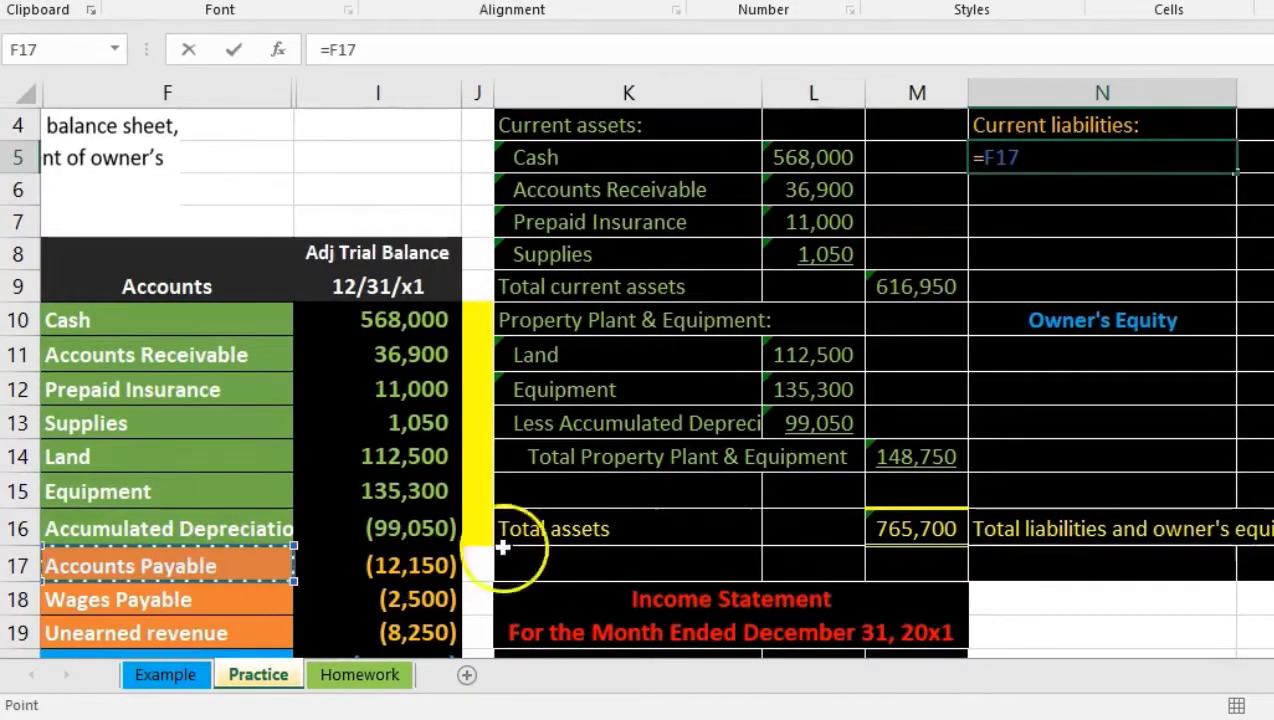
key(Return)
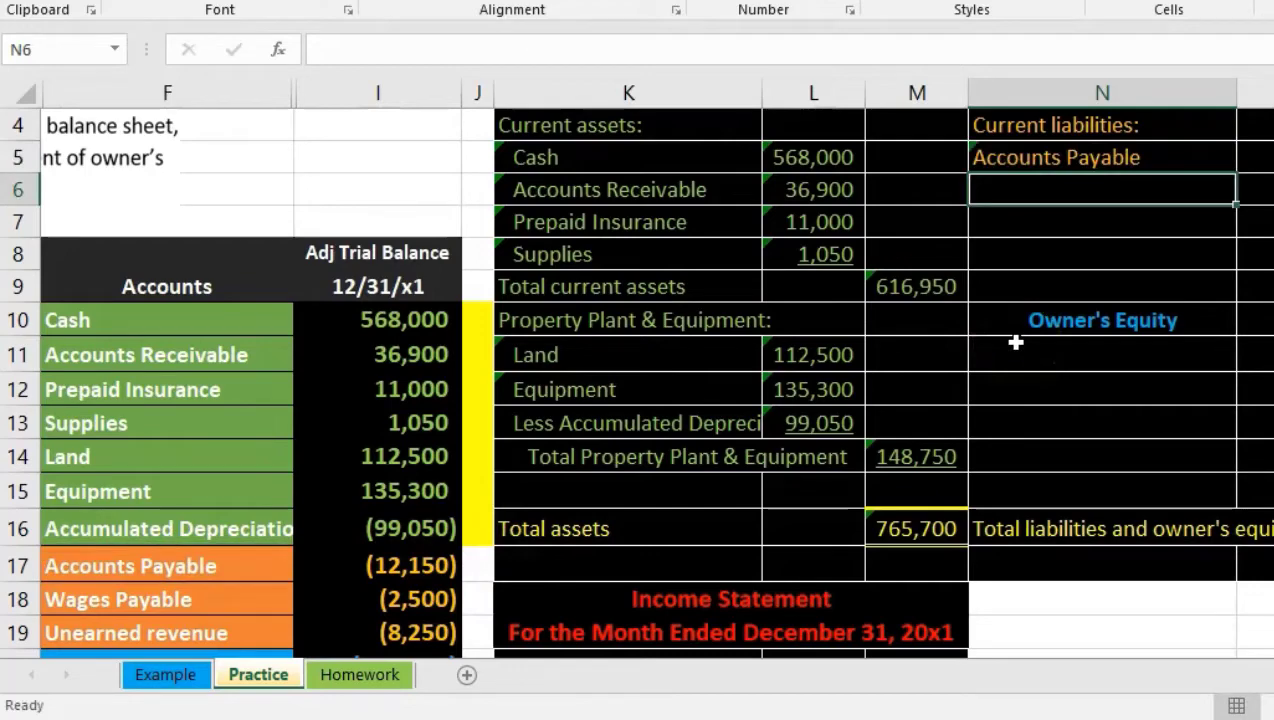
click(1214, 158)
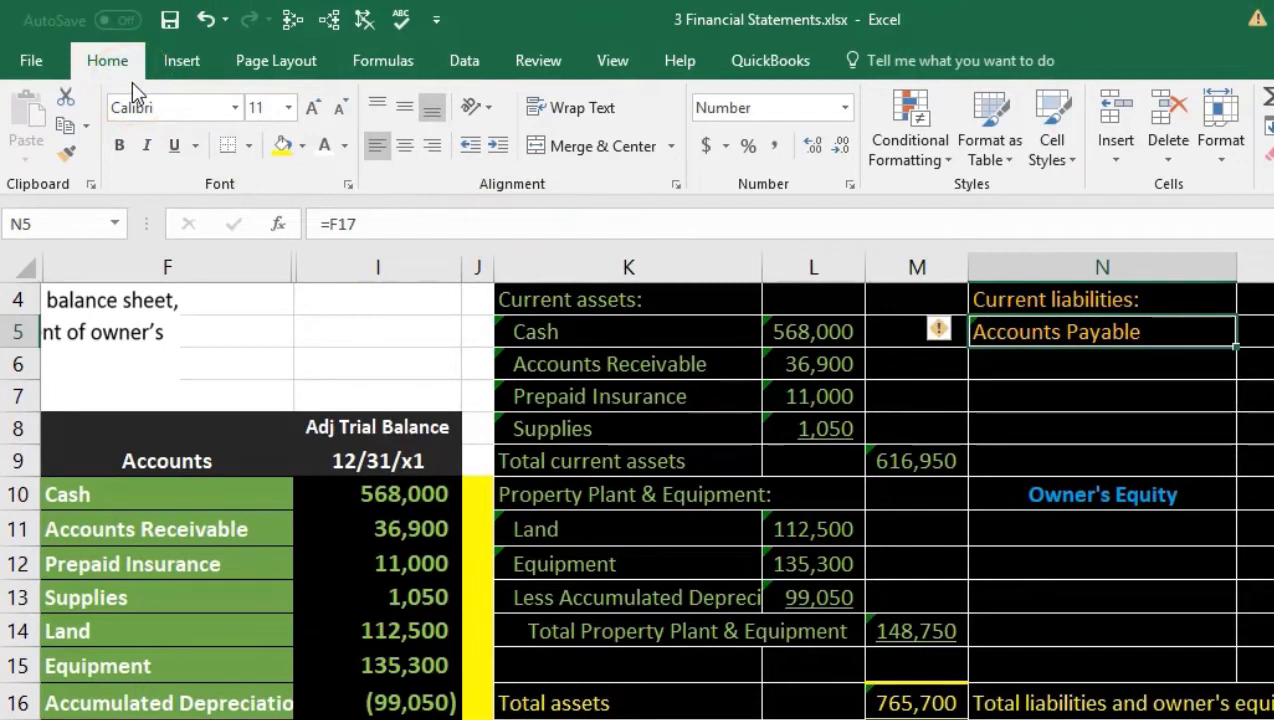
click(497, 145)
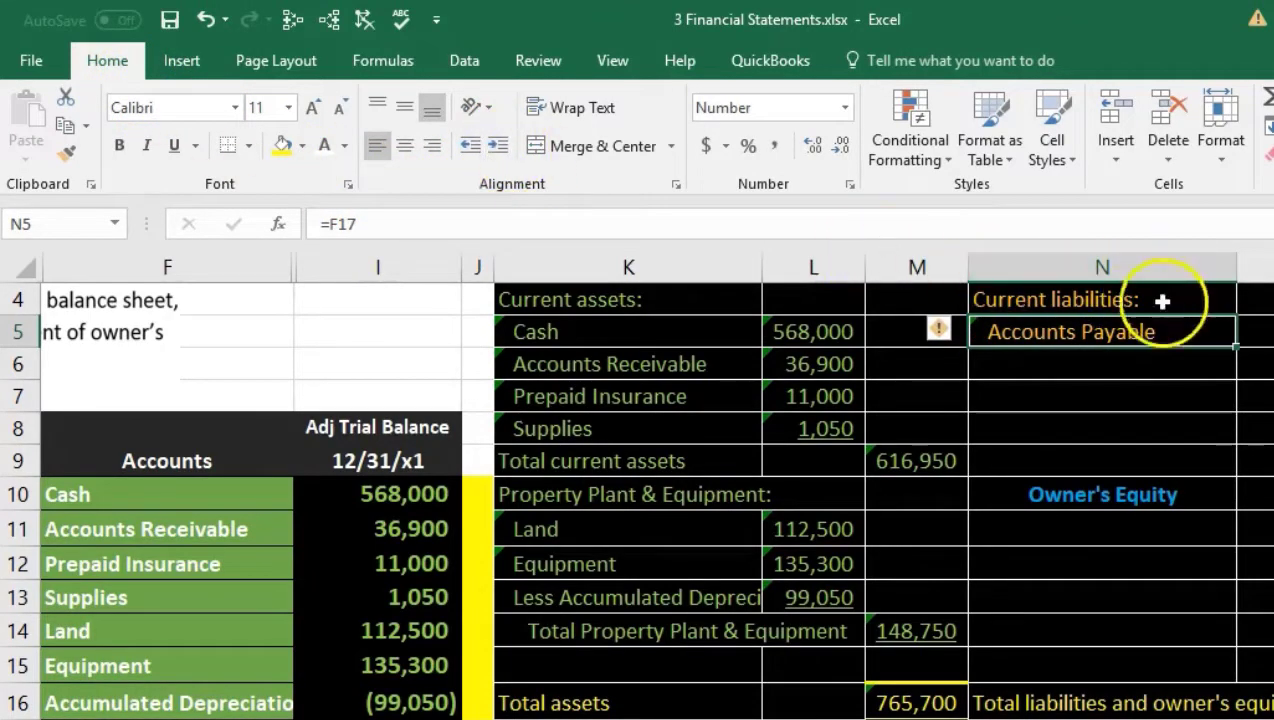
- Link O5 to the Accounts Payable balance in I17 with its sign reversed, using -I17
click(1262, 333)
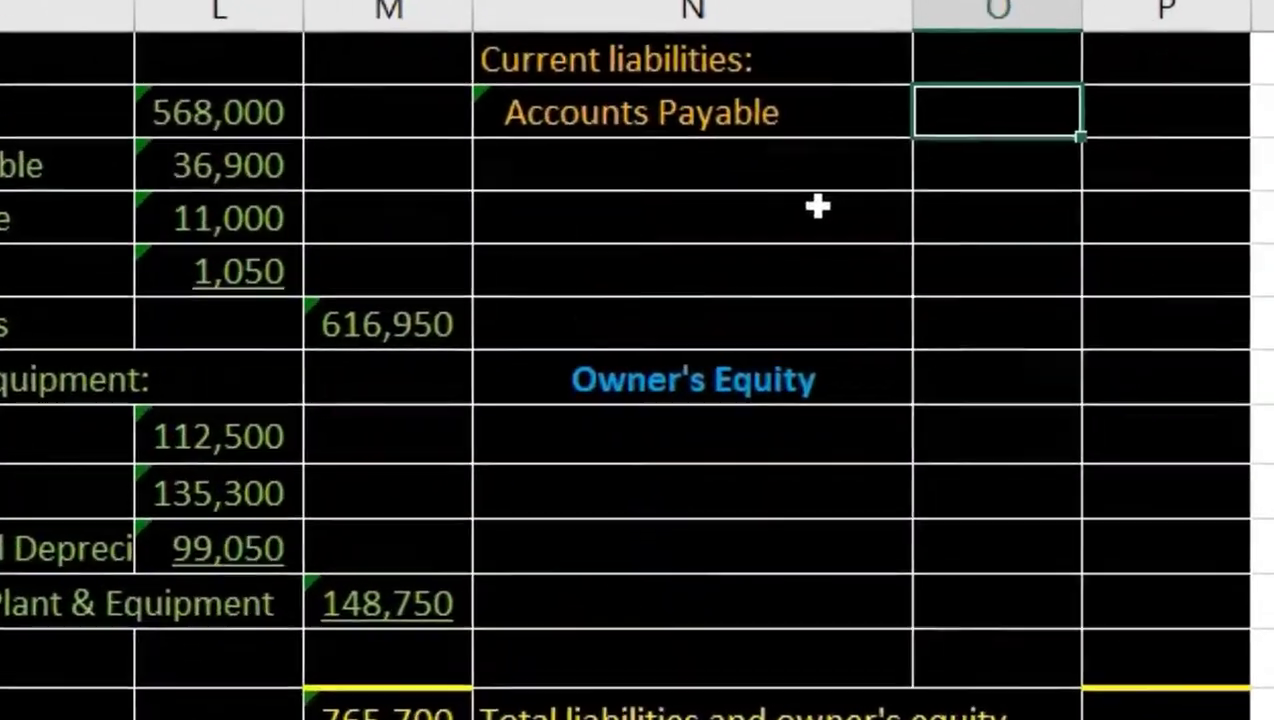
text(-I17)
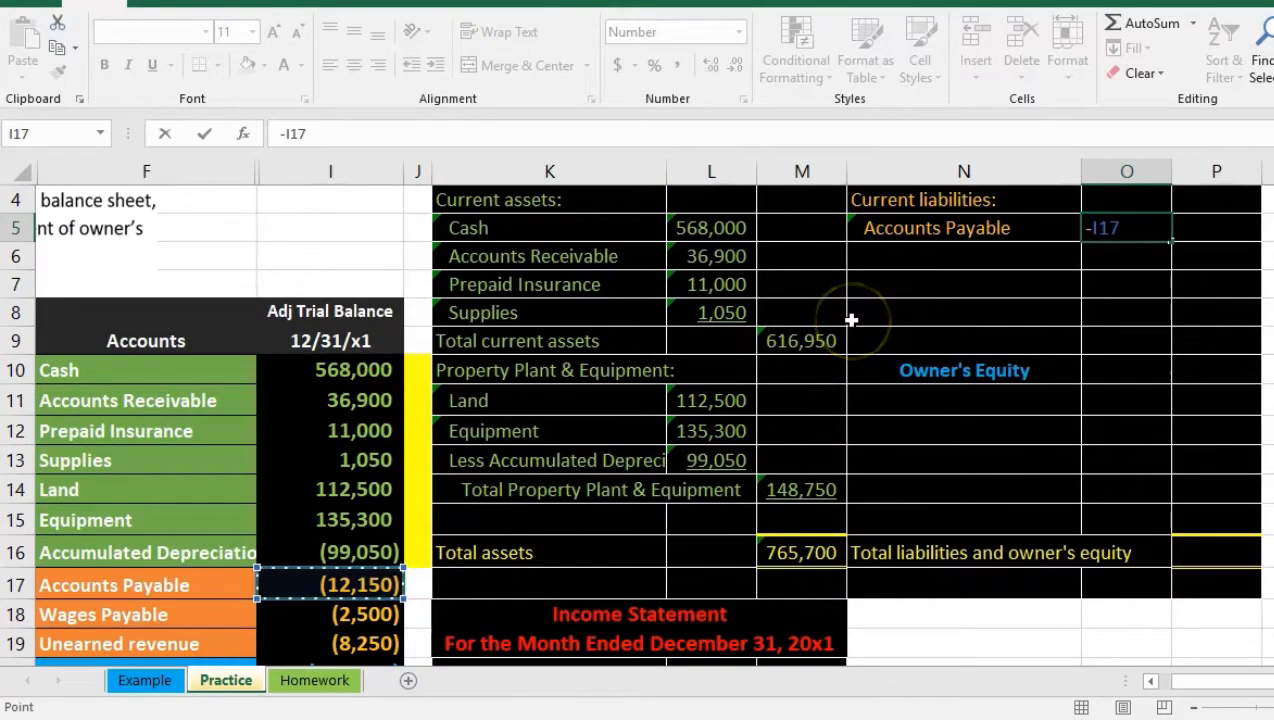
key(Return)
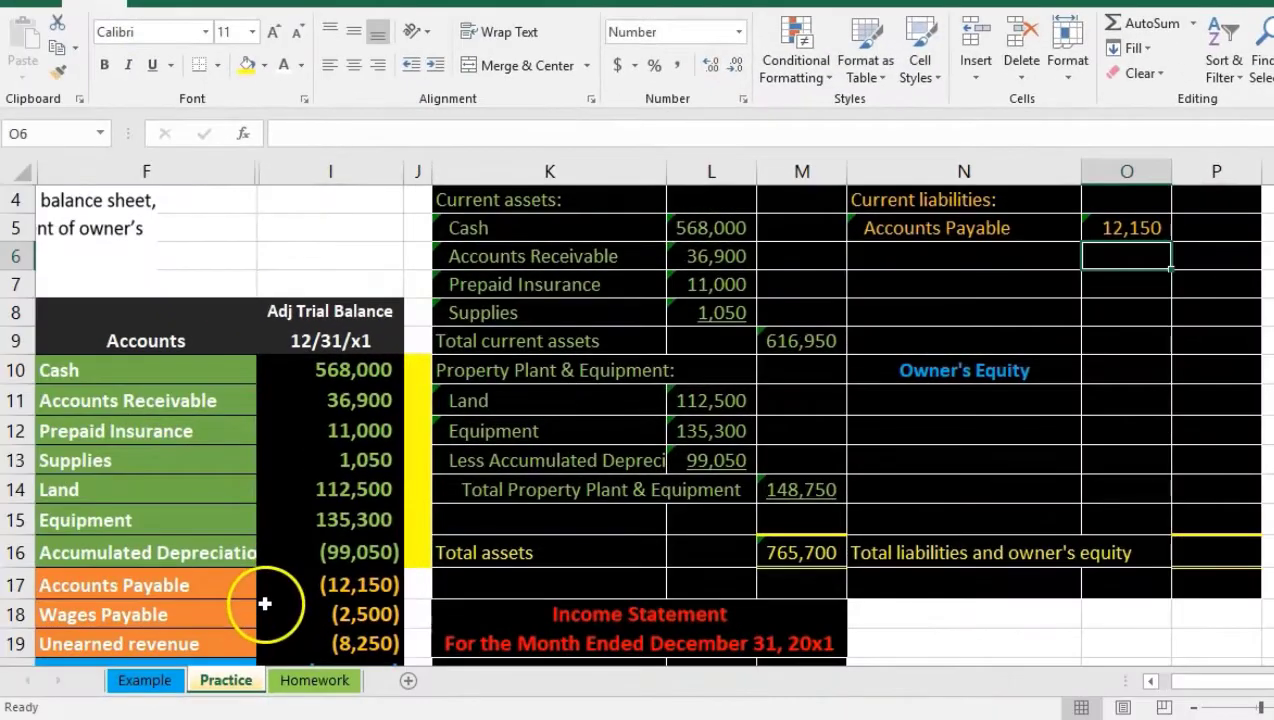
- Link N6 under Current liabilities to the Wages Payable name with =F18 and indent it once
click(887, 262)
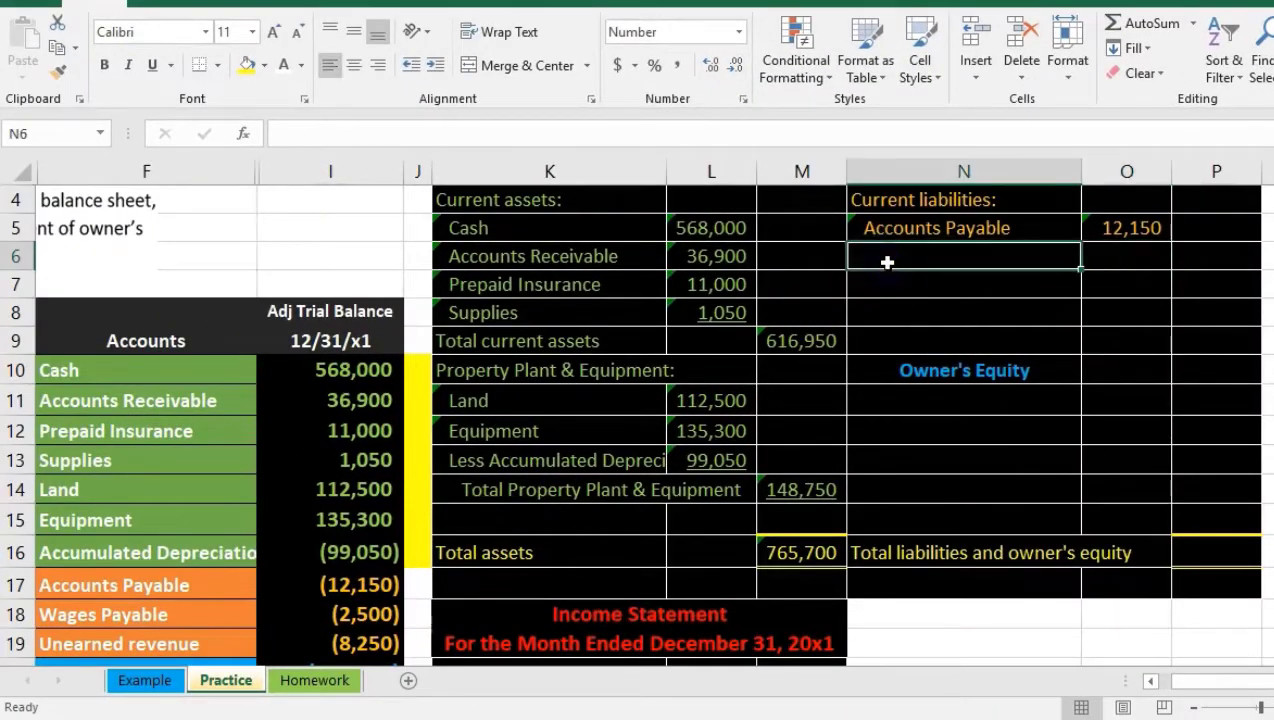
text(=)
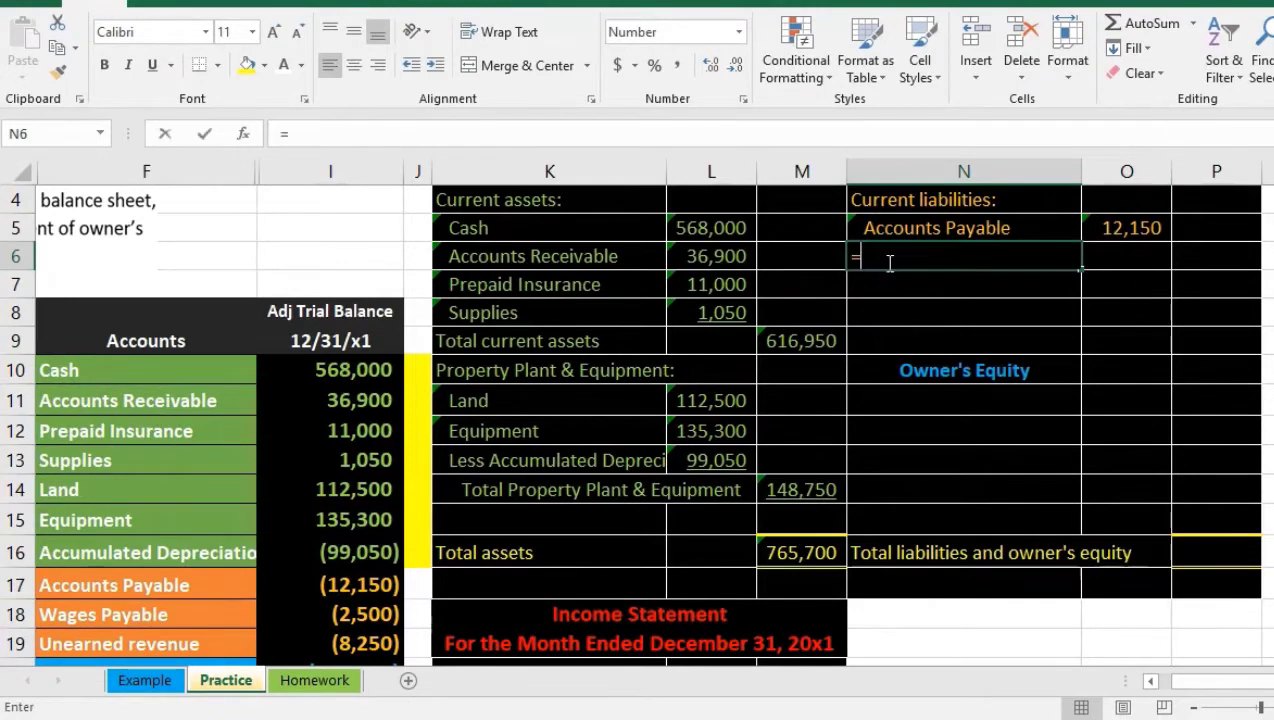
click(206, 614)
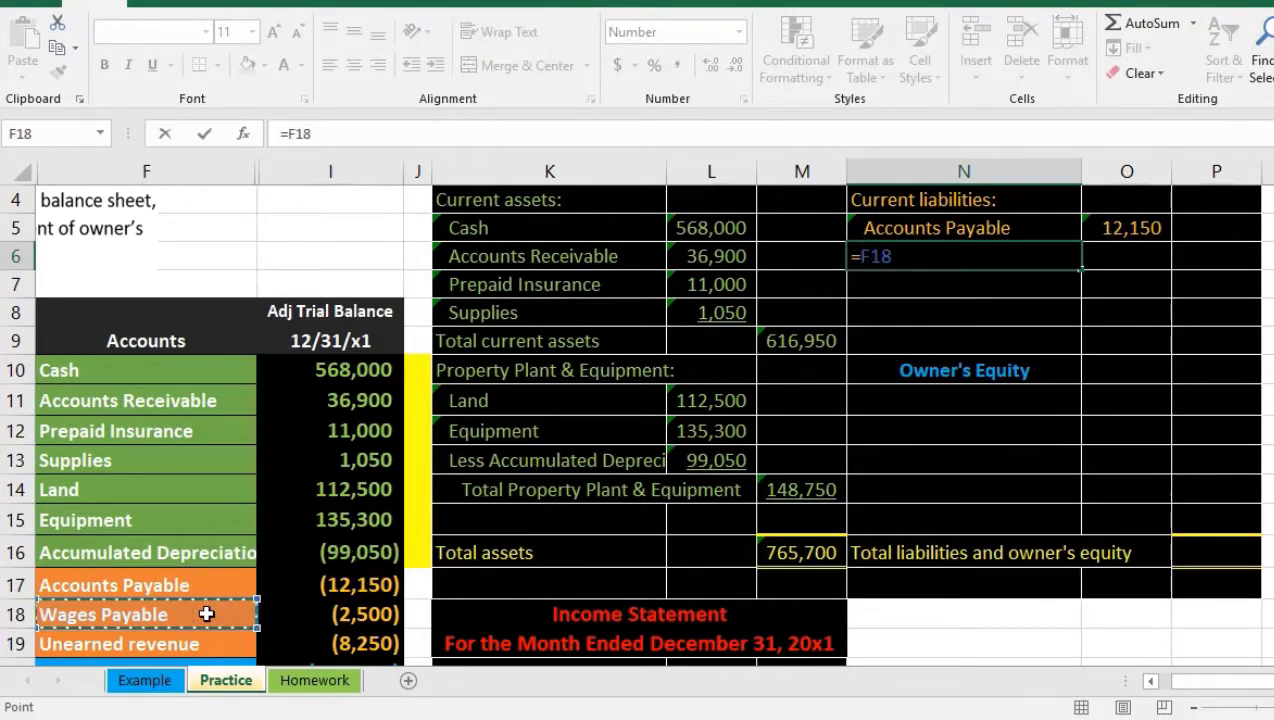
key(Return)
click(916, 259)
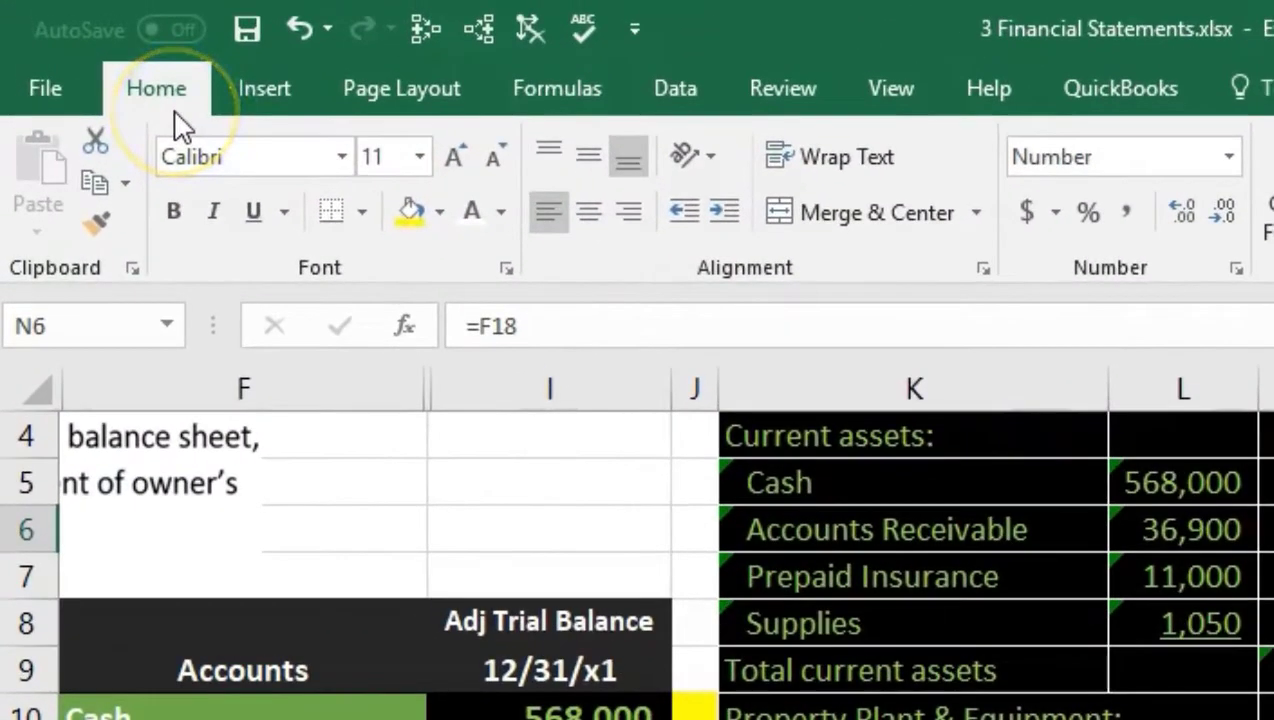
click(740, 212)
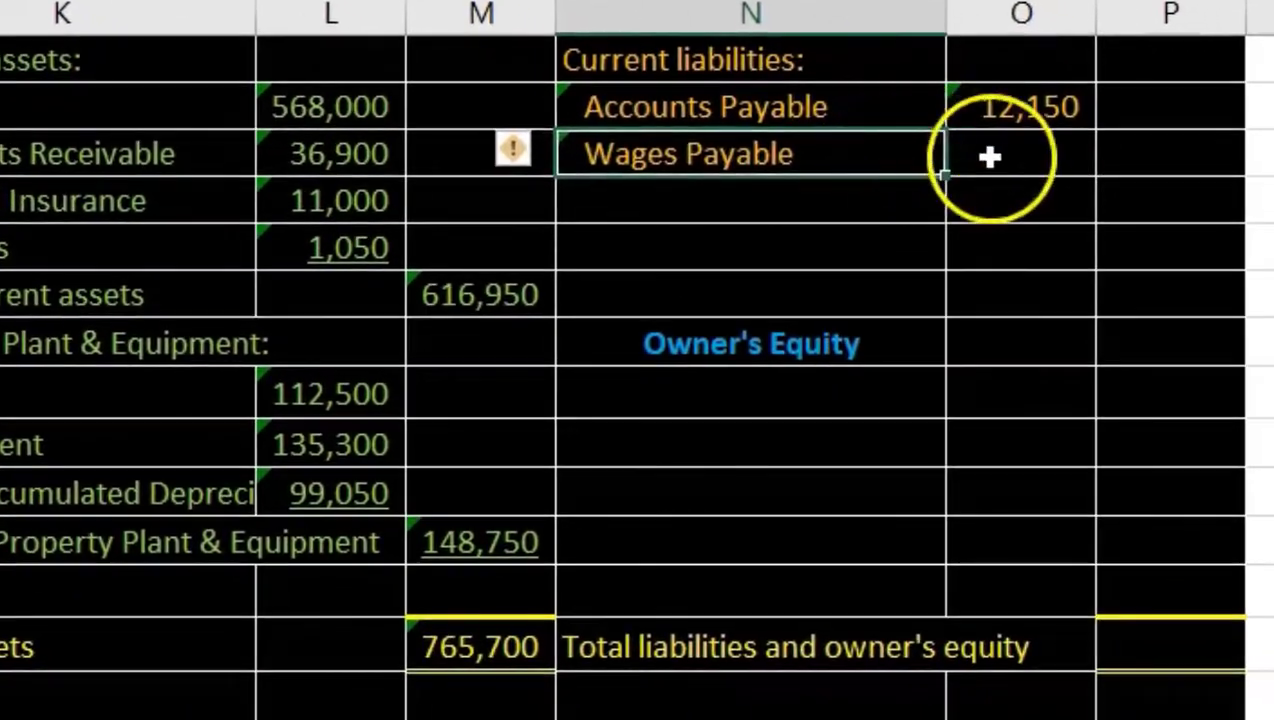
- Link O6 to the Wages Payable balance with its sign reversed, using -I18, and review the formula
click(993, 157)
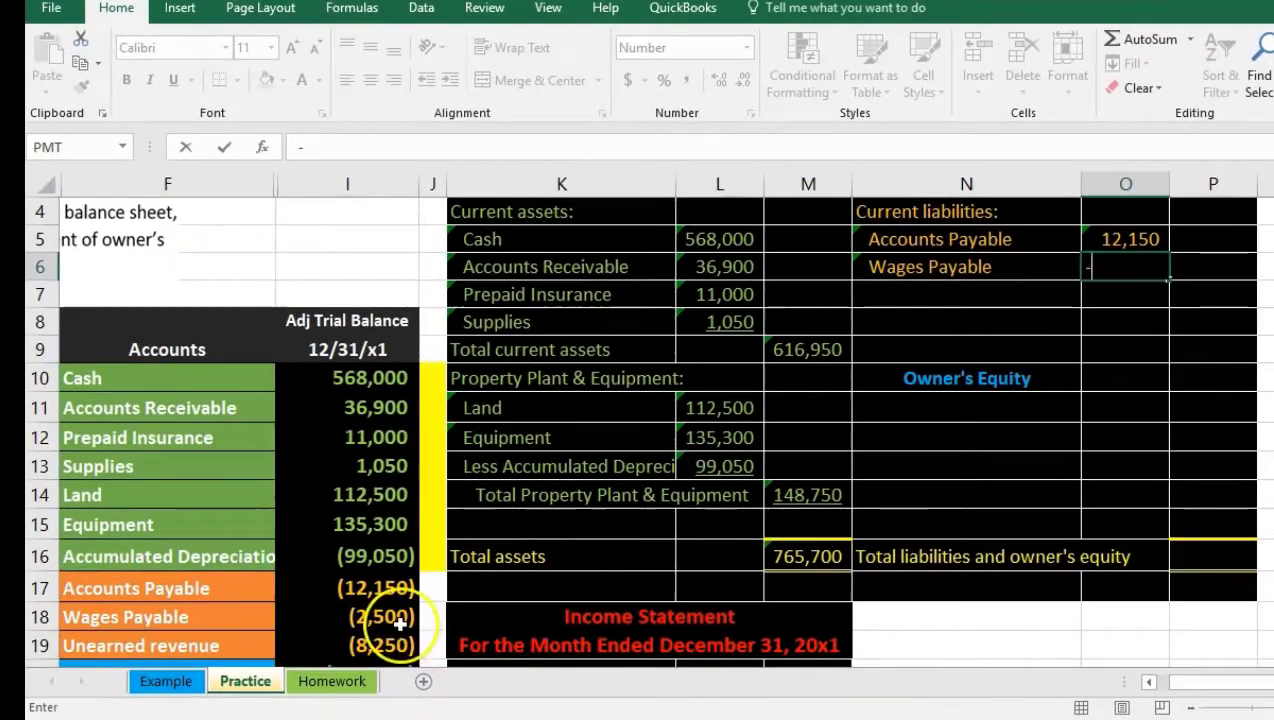
click(399, 620)
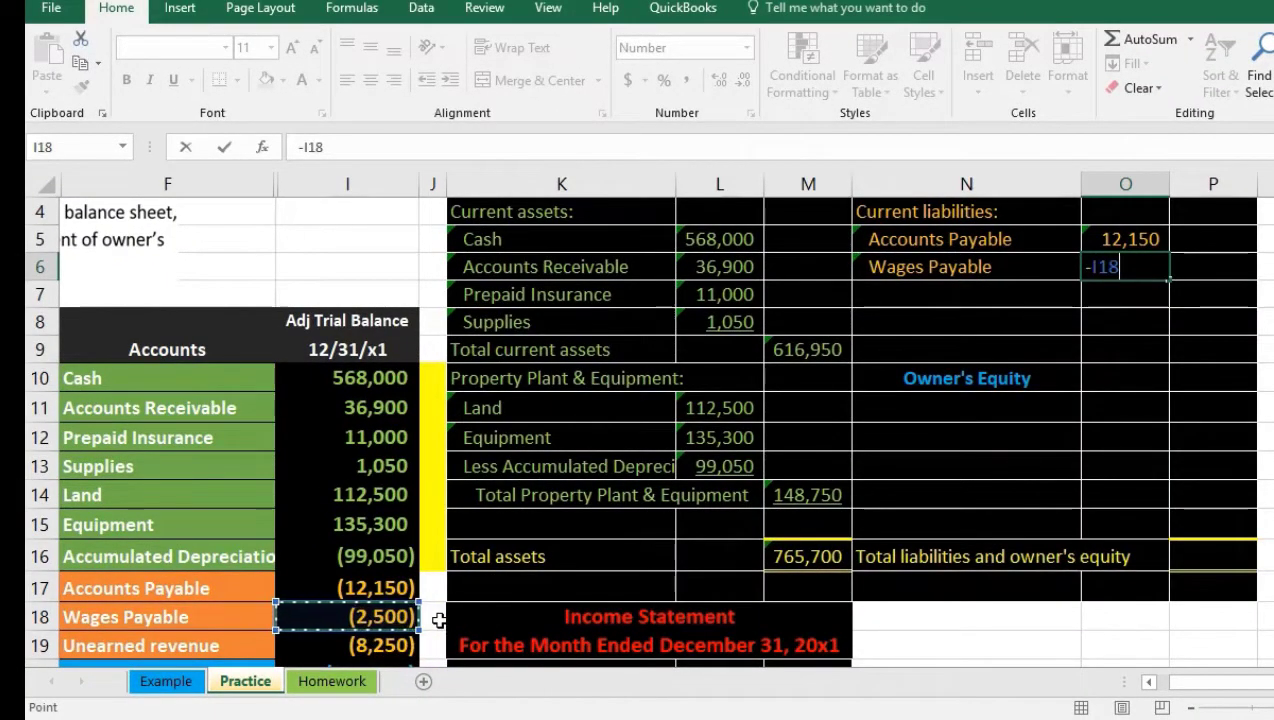
key(Return)
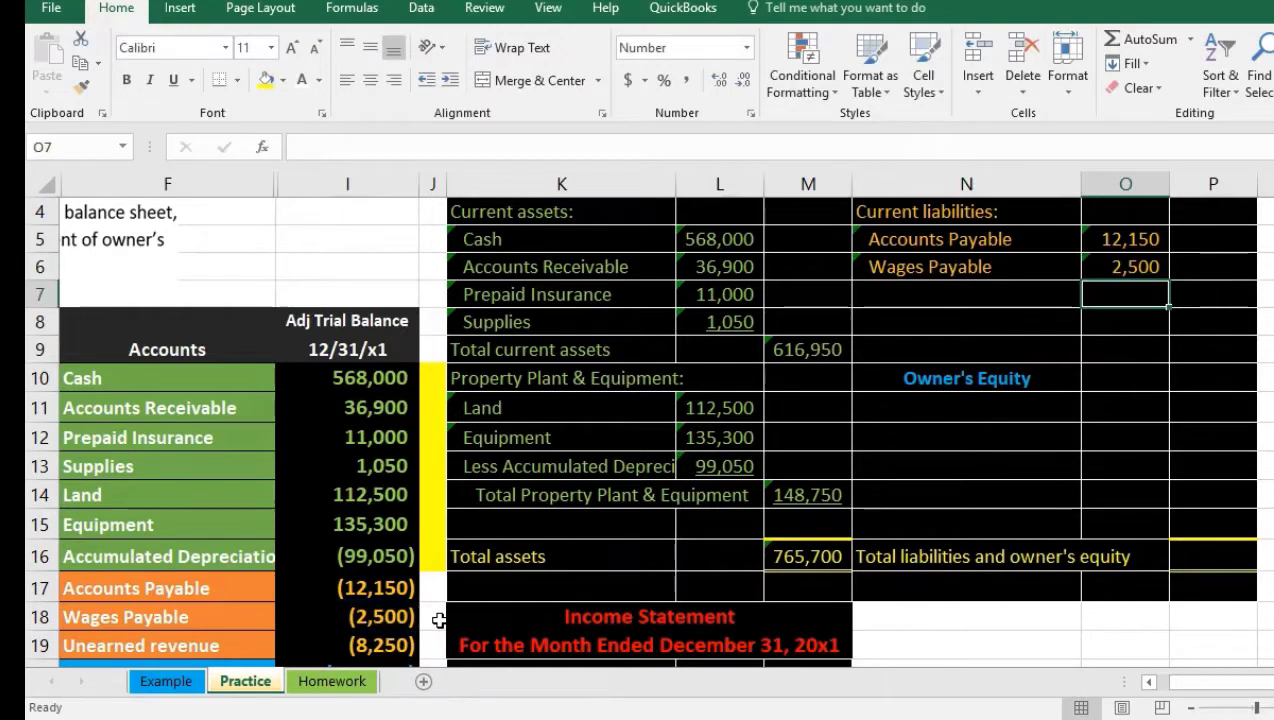
click(1120, 267)
double_click(1137, 268)
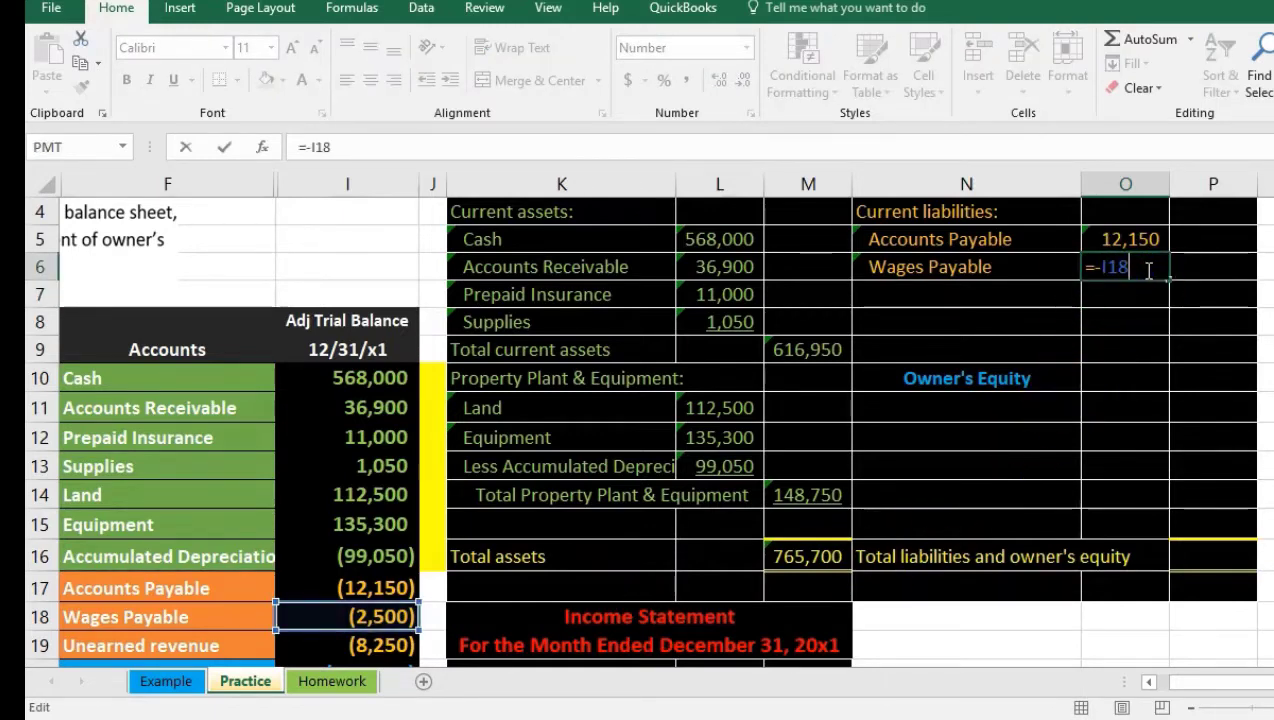
key(Return)
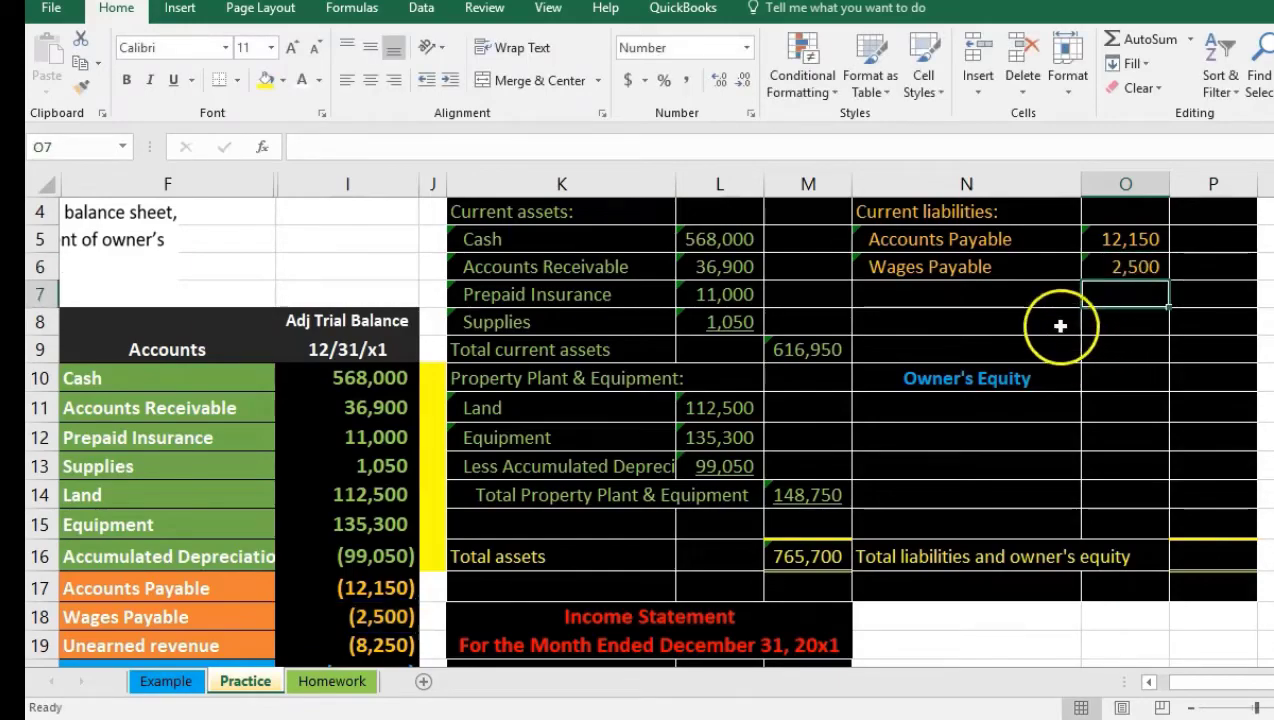
- Link N7 to the Unearned revenue name with =F19 and indent it once
click(924, 300)
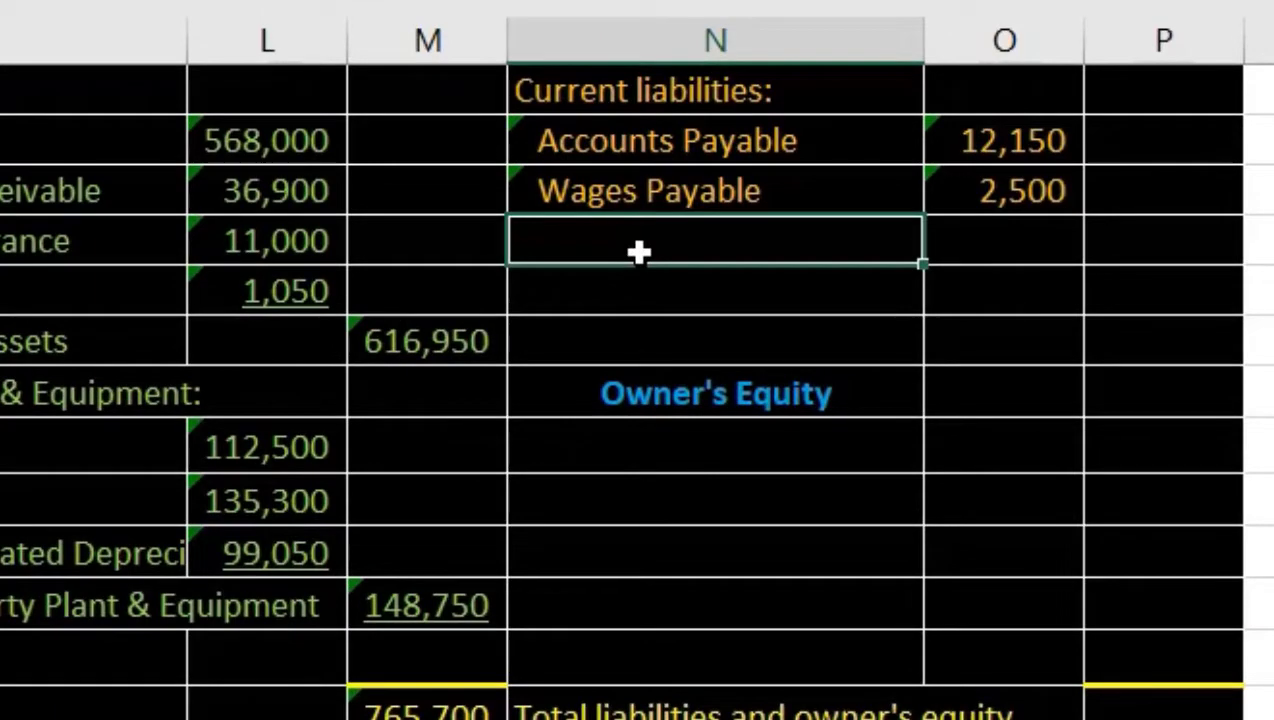
text(=)
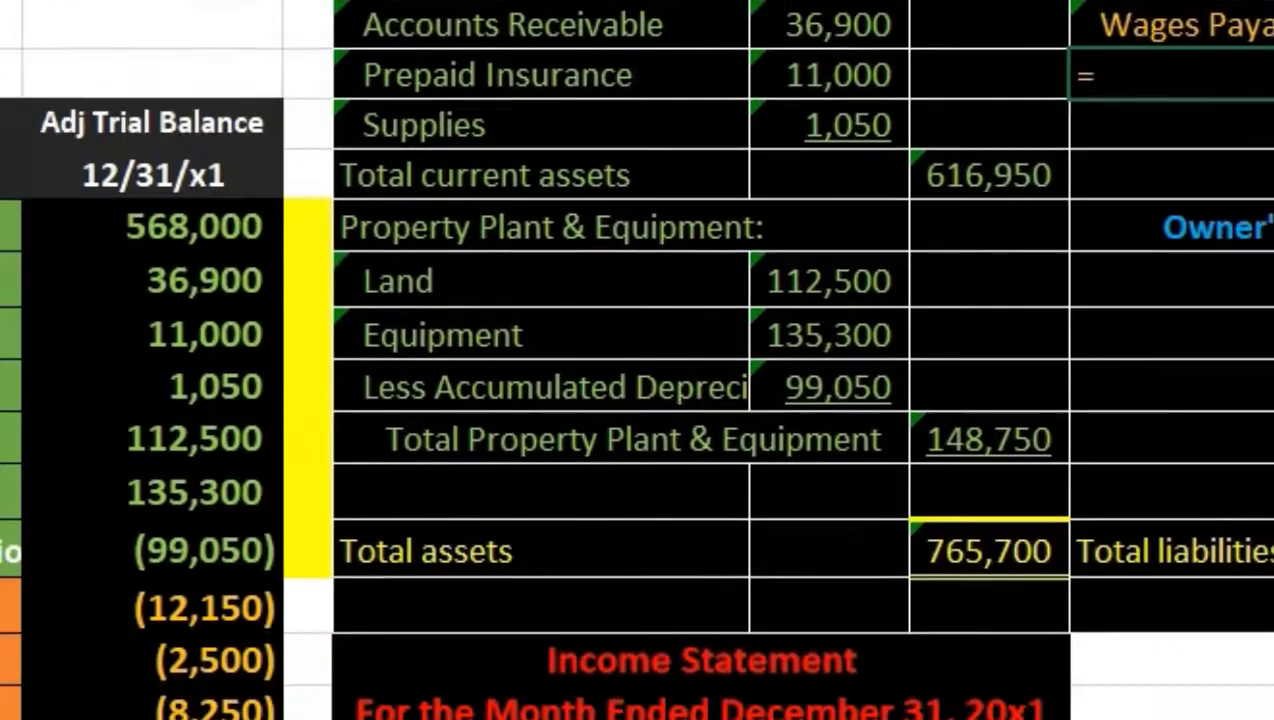
click(270, 585)
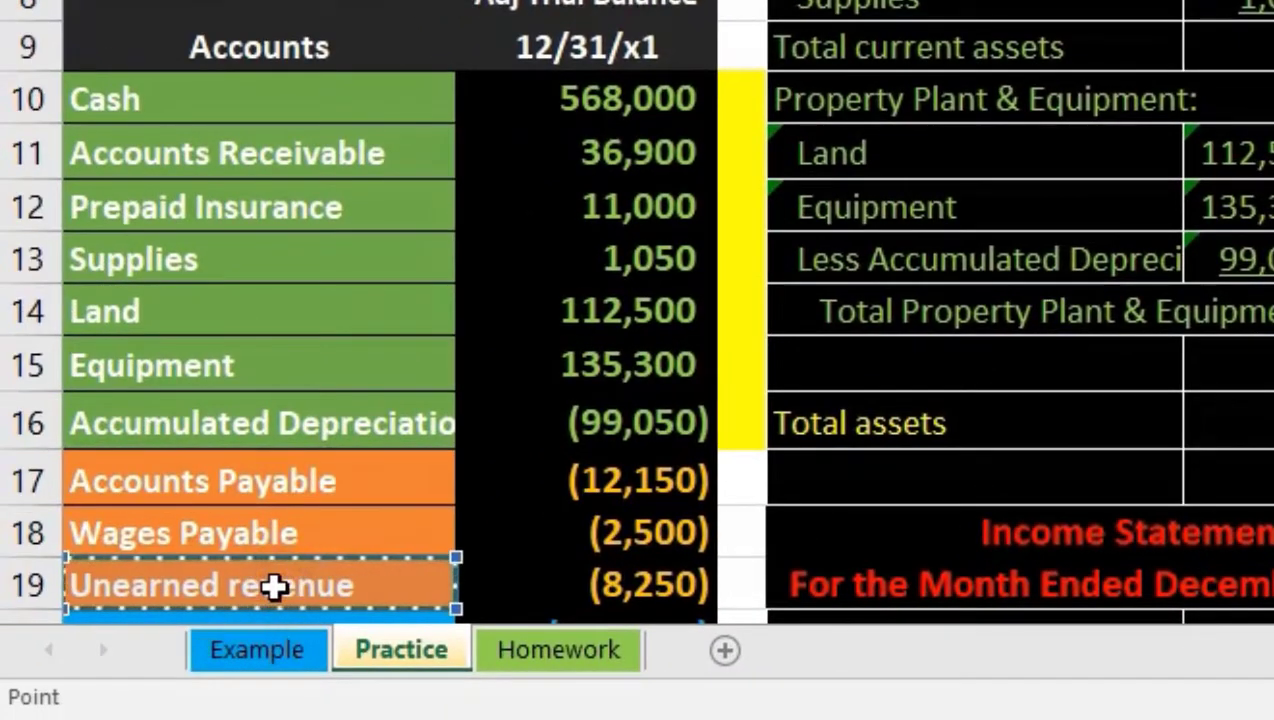
key(Return)
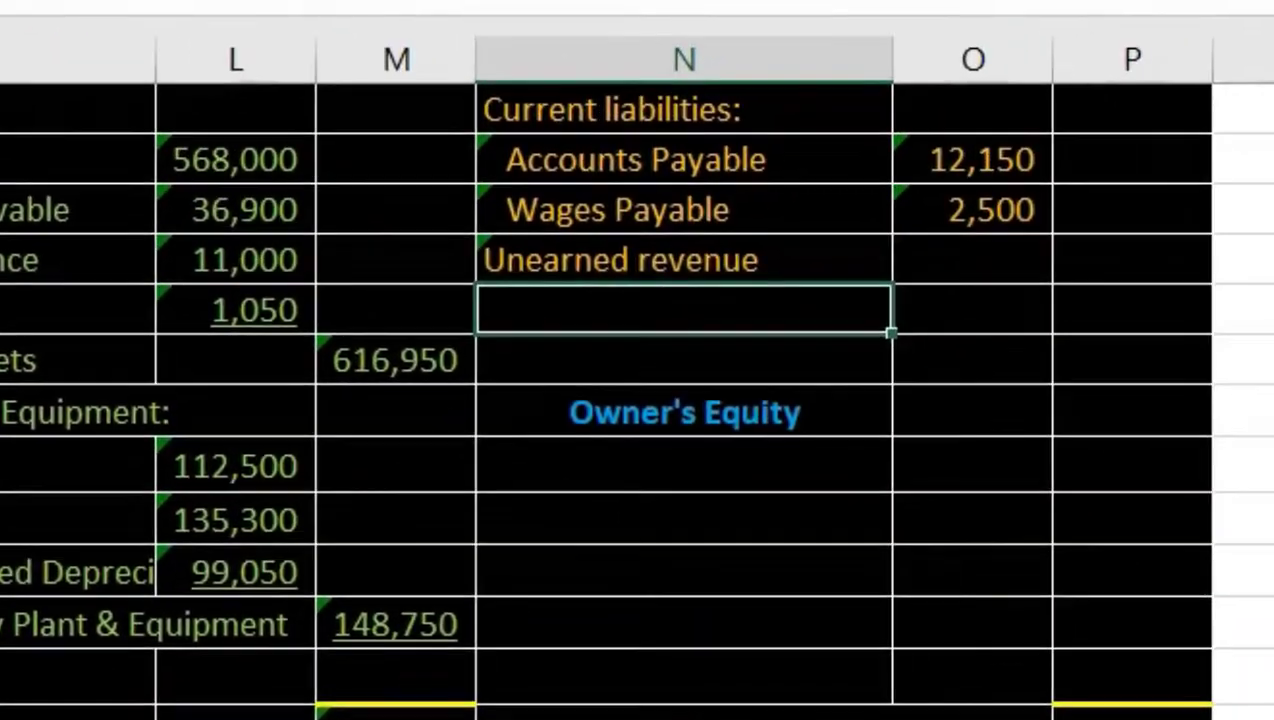
click(1072, 100)
click(476, 253)
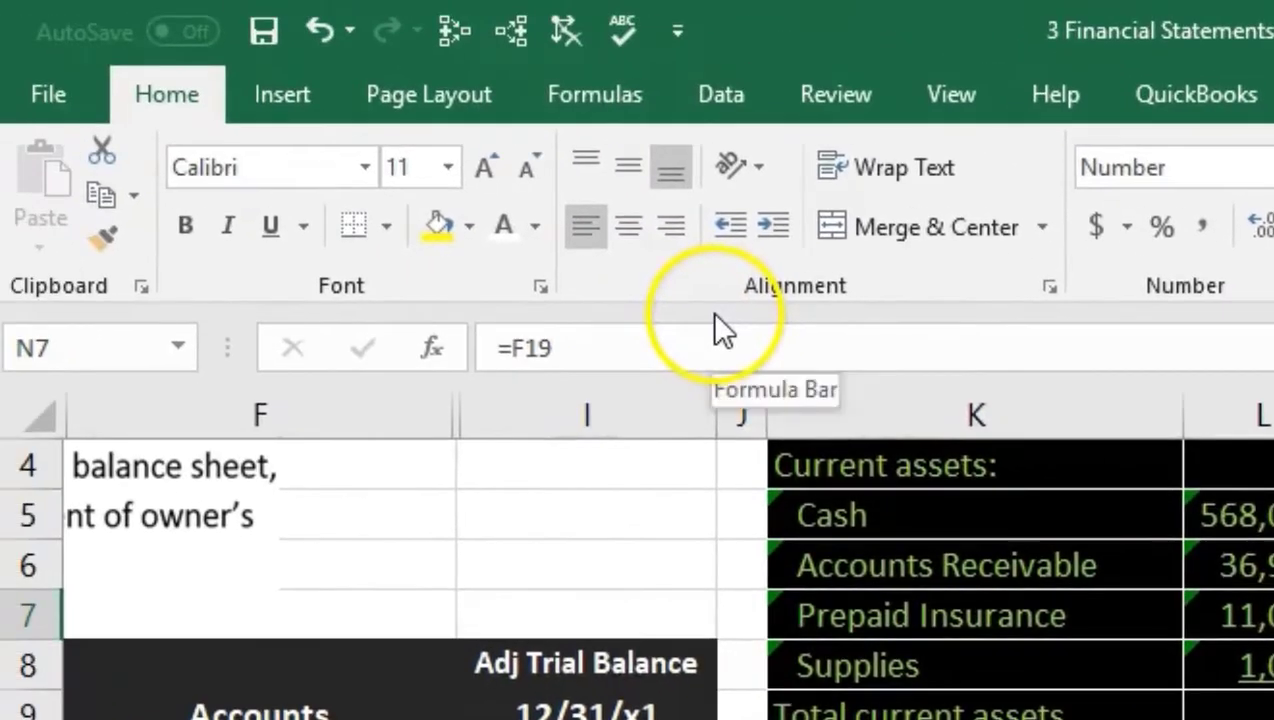
click(716, 205)
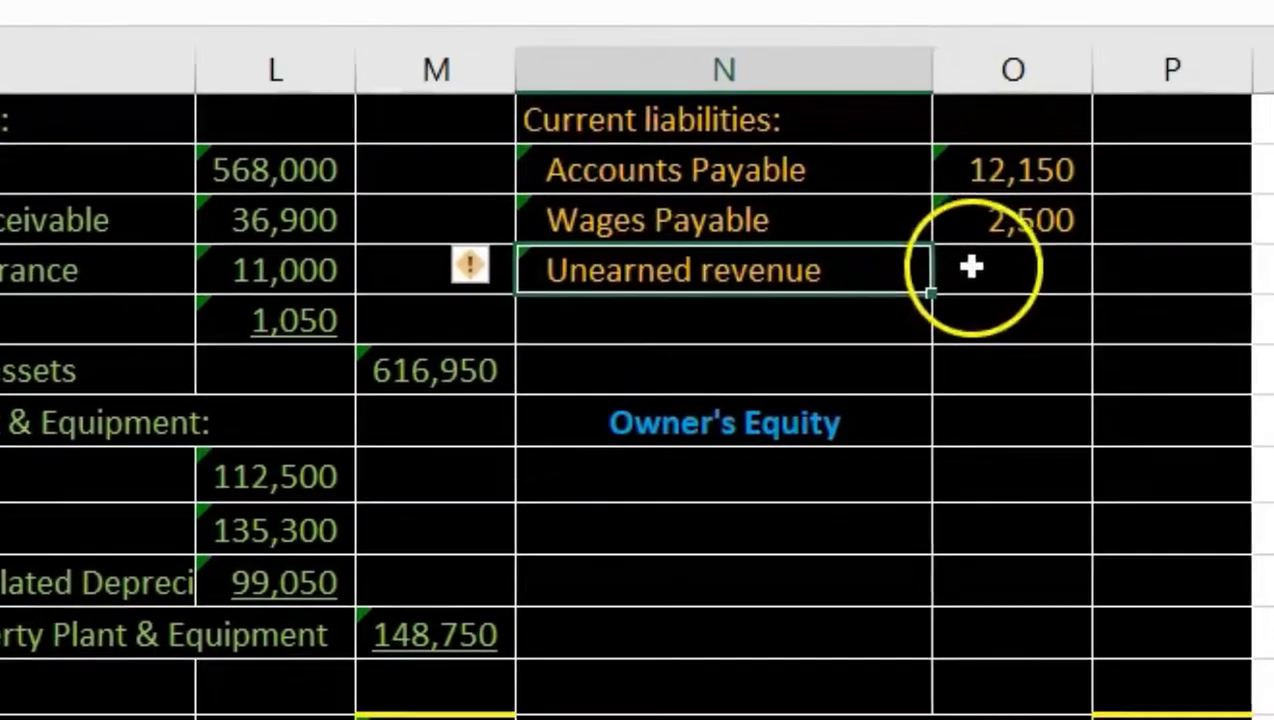
- Link O7 to the Unearned revenue balance with its sign reversed, using -I19, and underline it
click(960, 260)
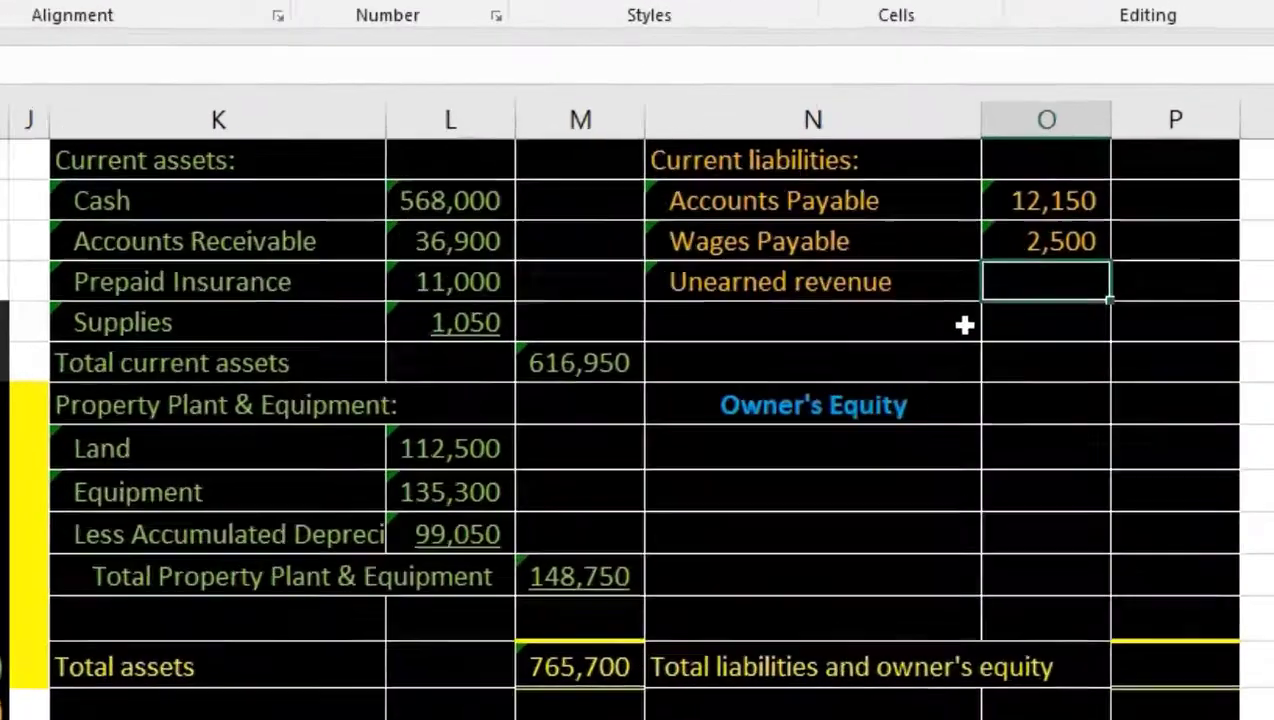
text(-)
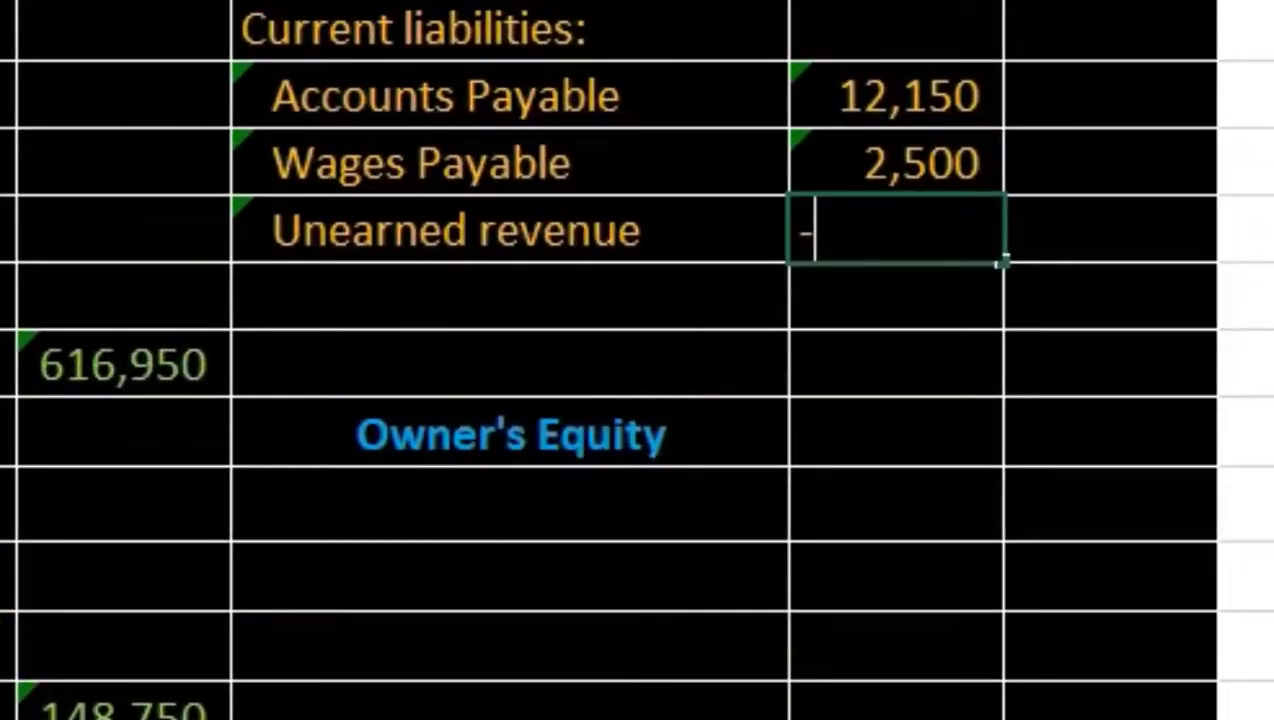
text(I19)
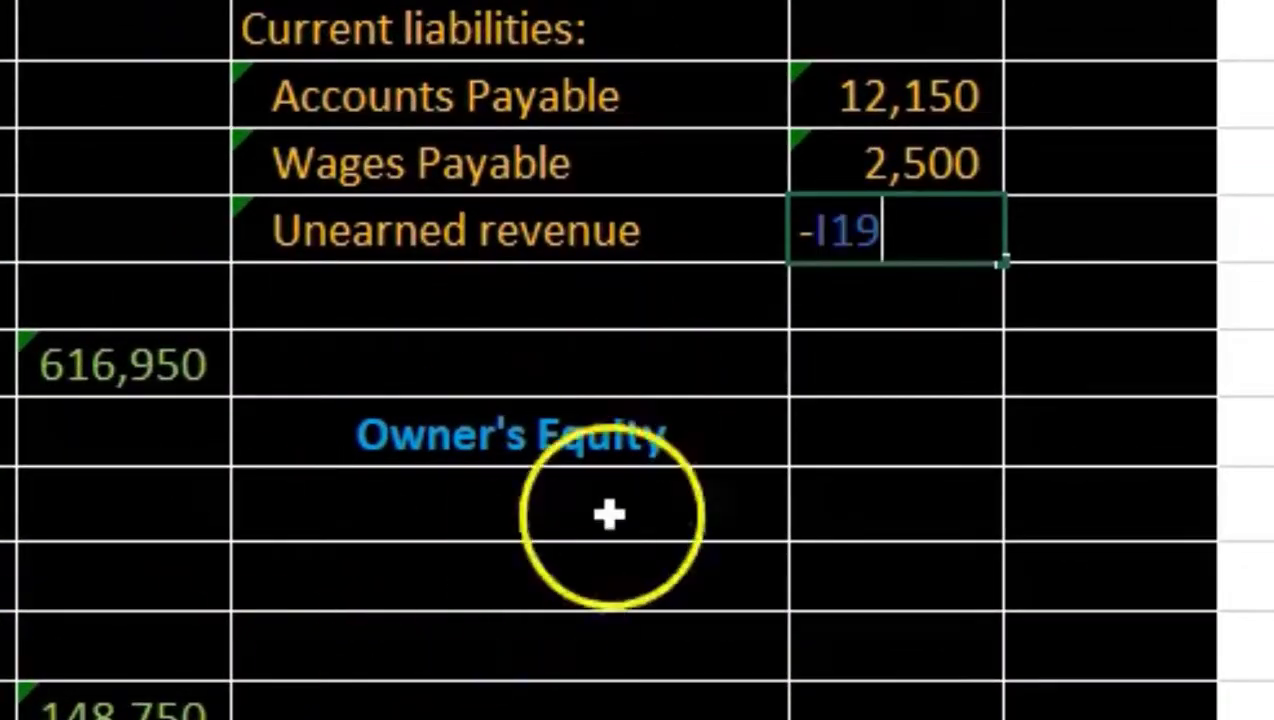
key(Return)
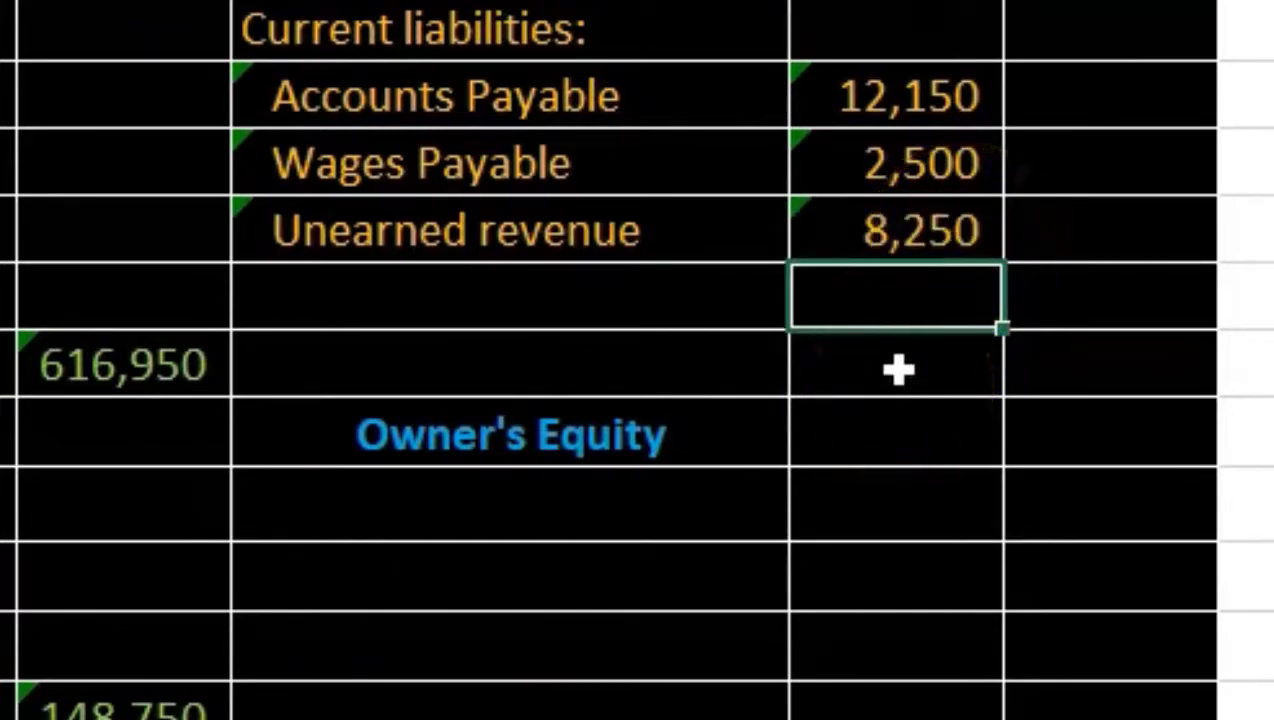
click(900, 233)
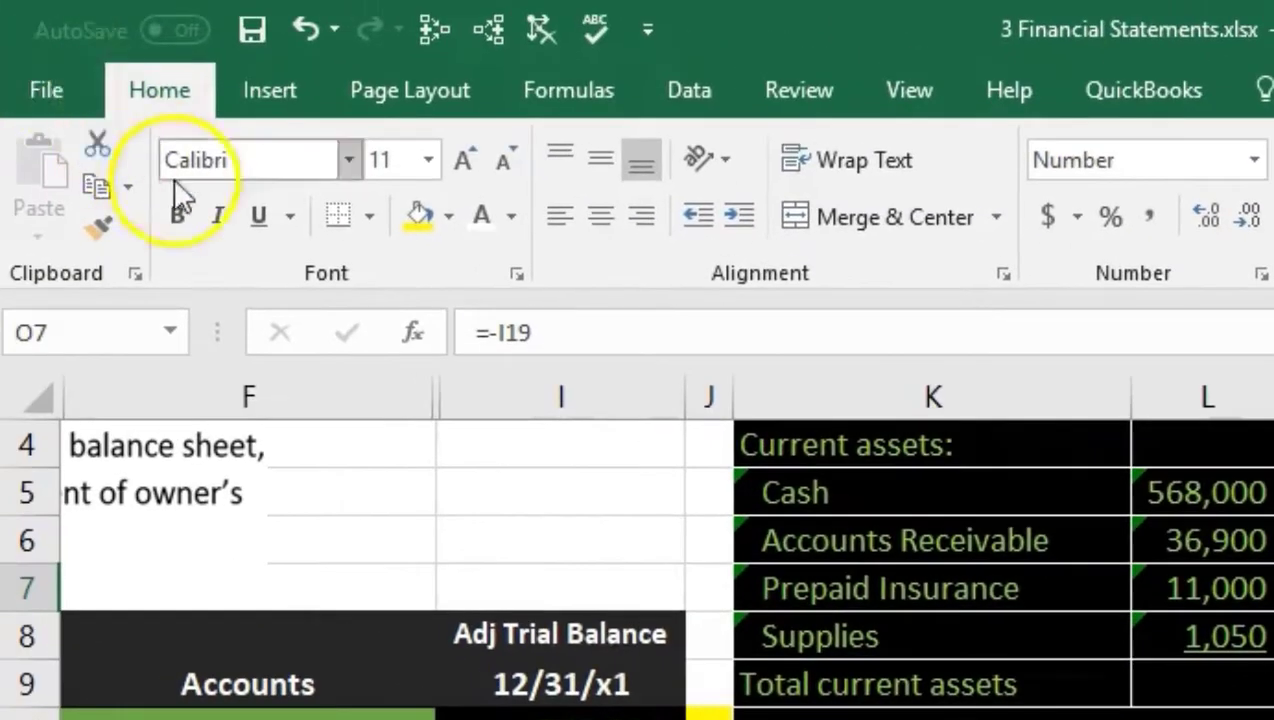
click(258, 222)
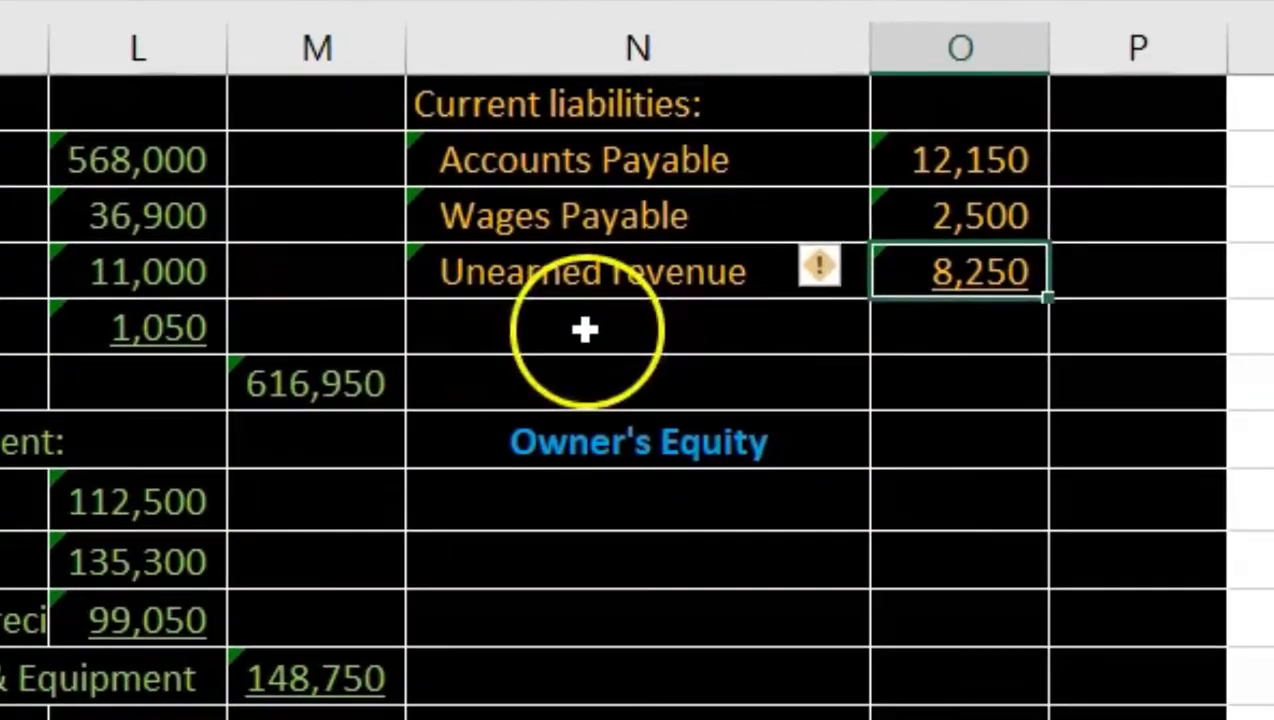
- Enter the label "Total current liabilities" in N8 and indent it twice
click(585, 330)
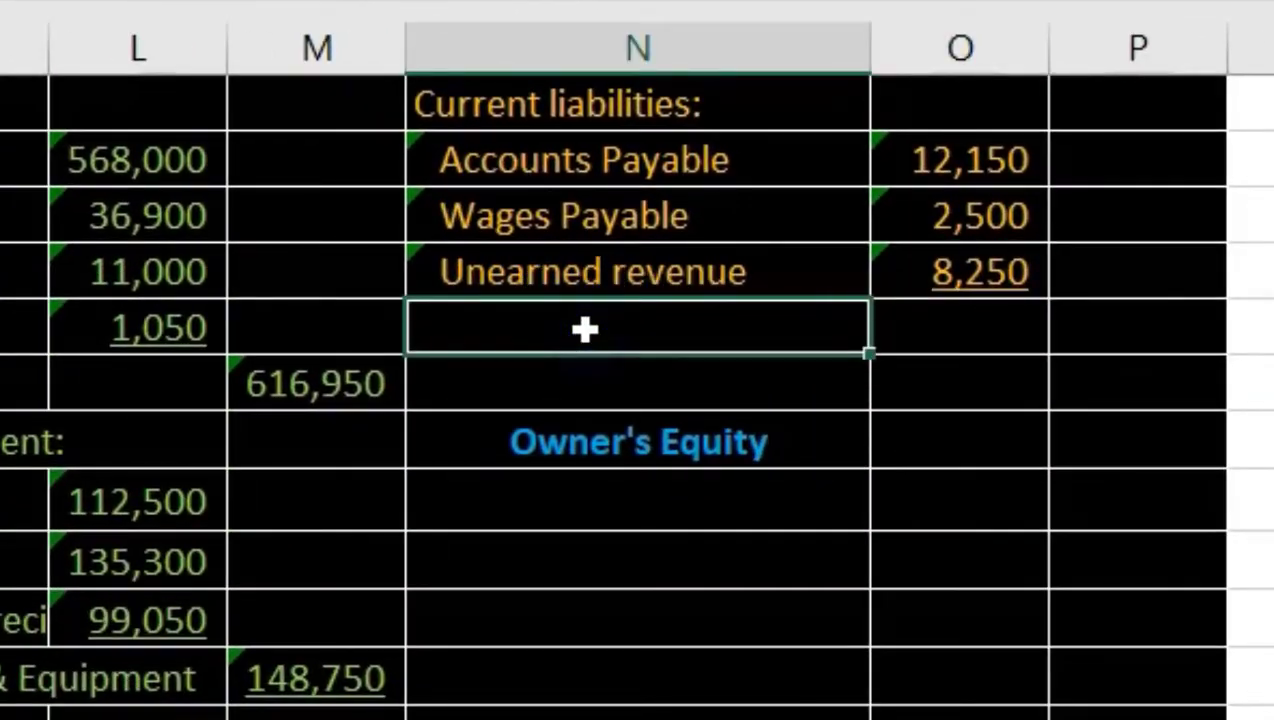
text(Total current liabilities)
key(Tab)
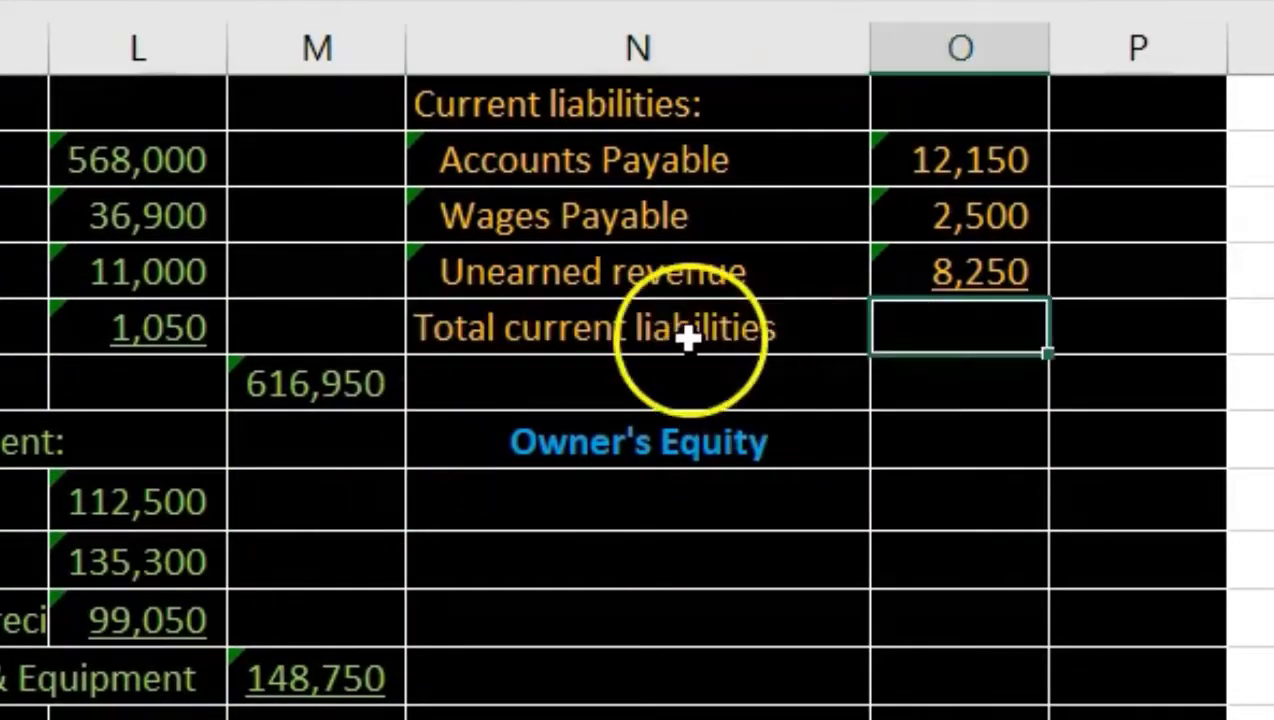
click(686, 337)
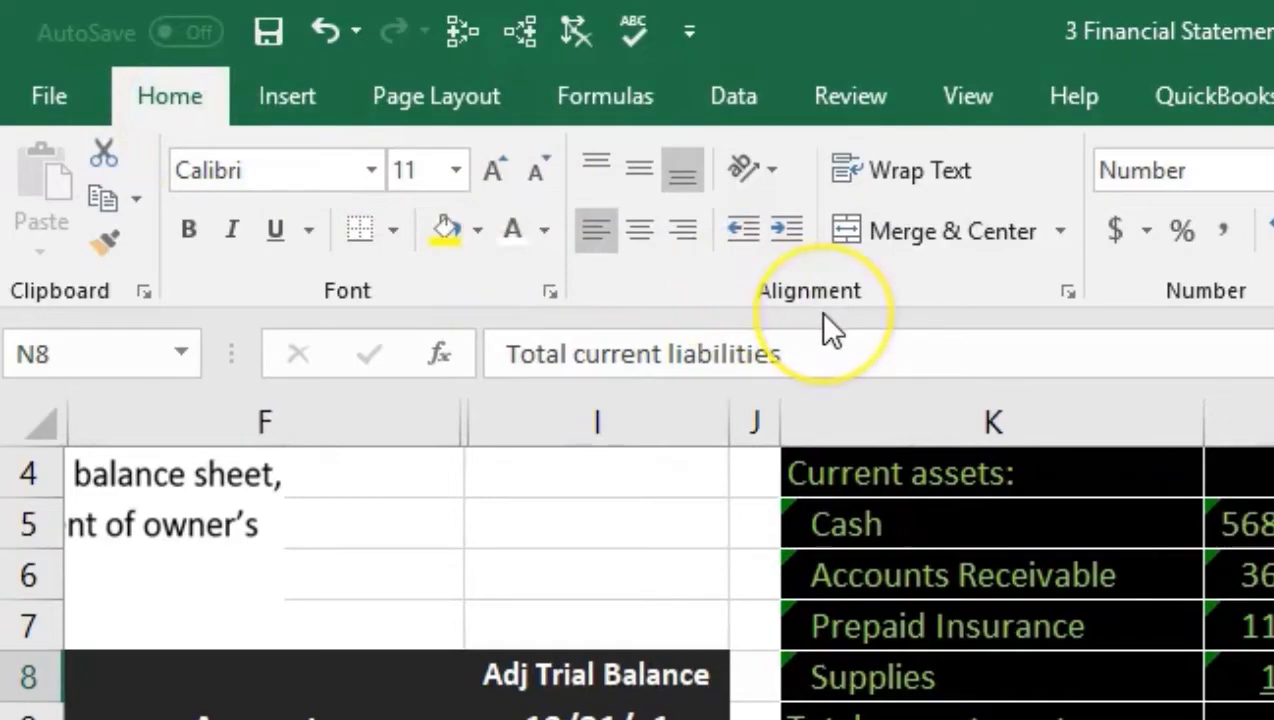
click(793, 230)
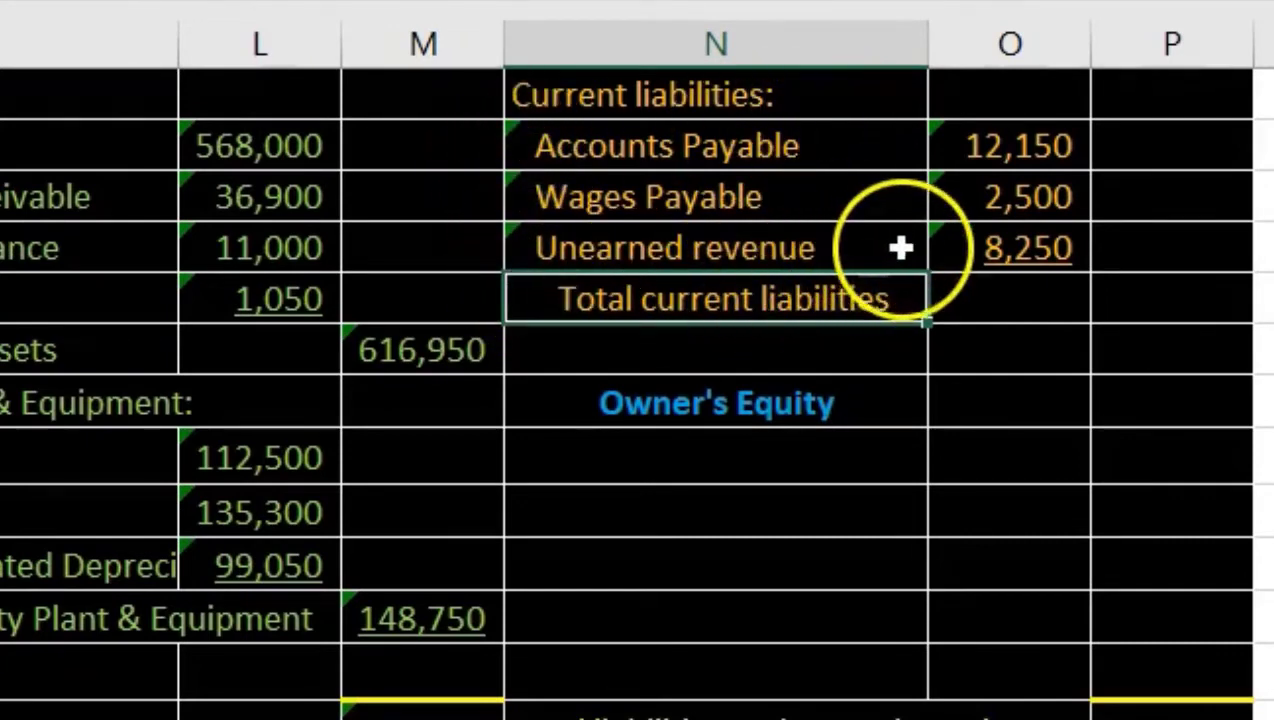
- Total the current liabilities in P8 with a SUM of O5:O7
click(1164, 307)
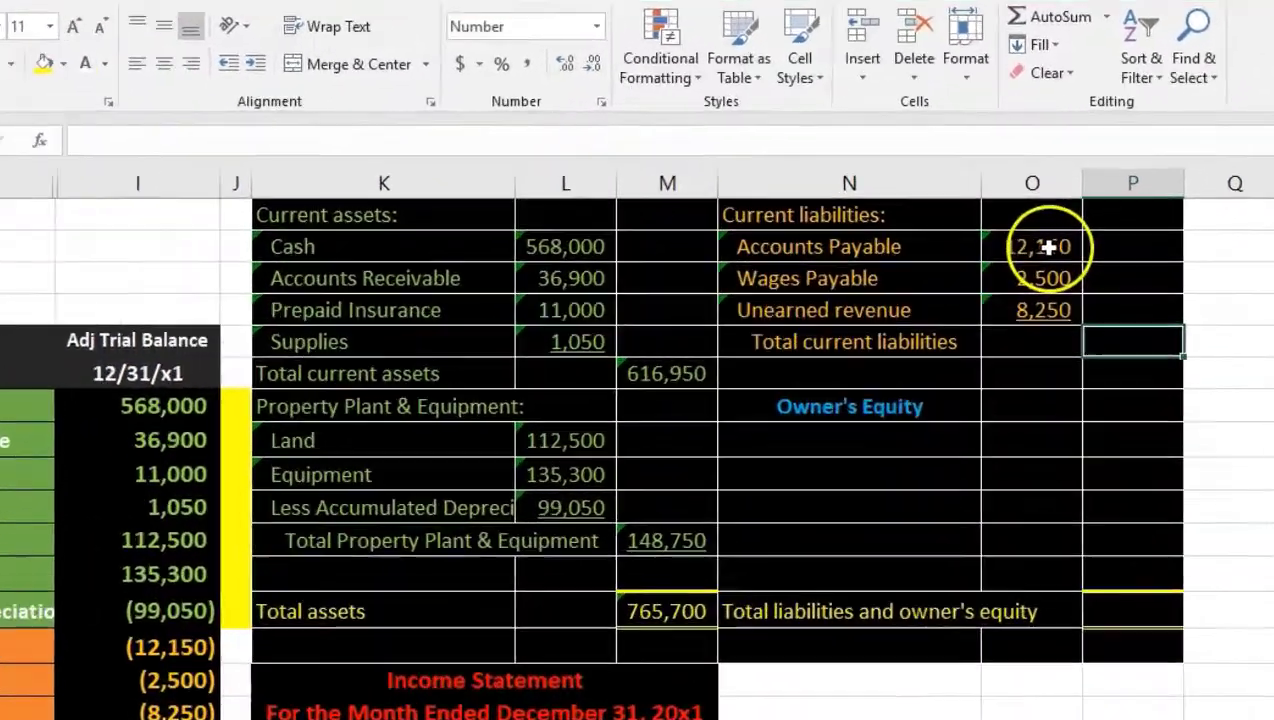
click(1048, 267)
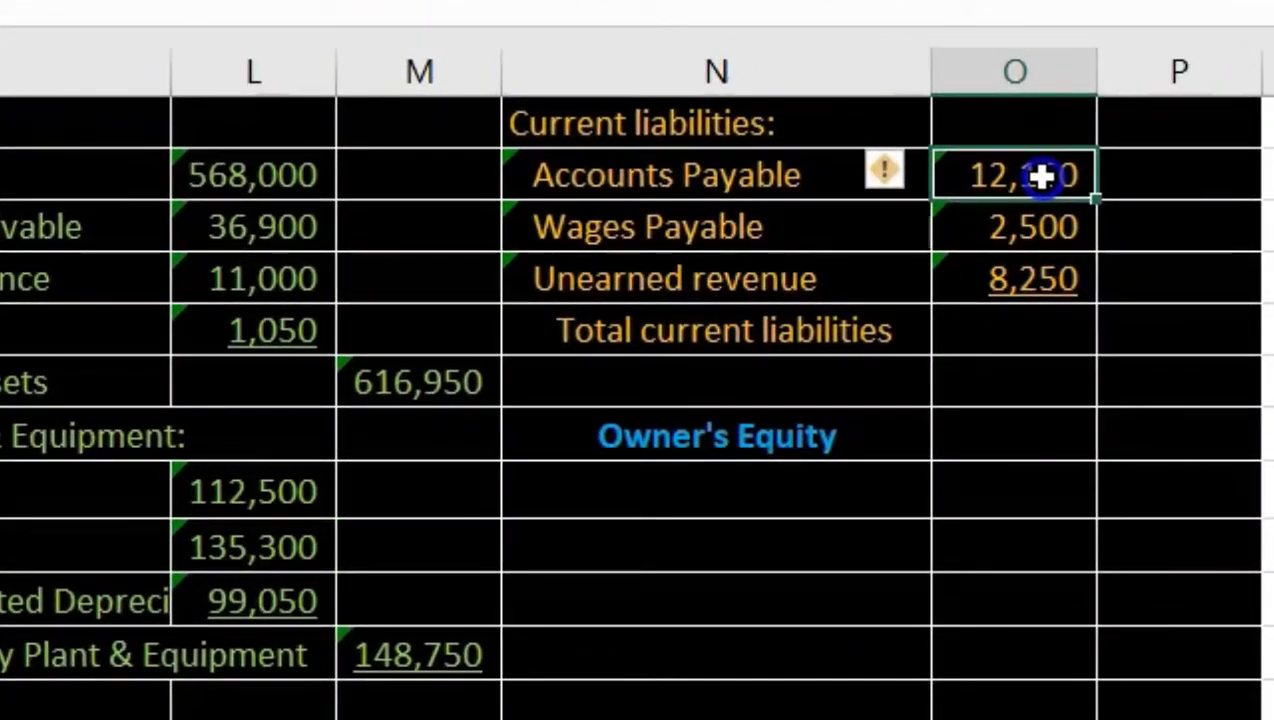
drag(1041, 176, 1045, 268)
click(1213, 320)
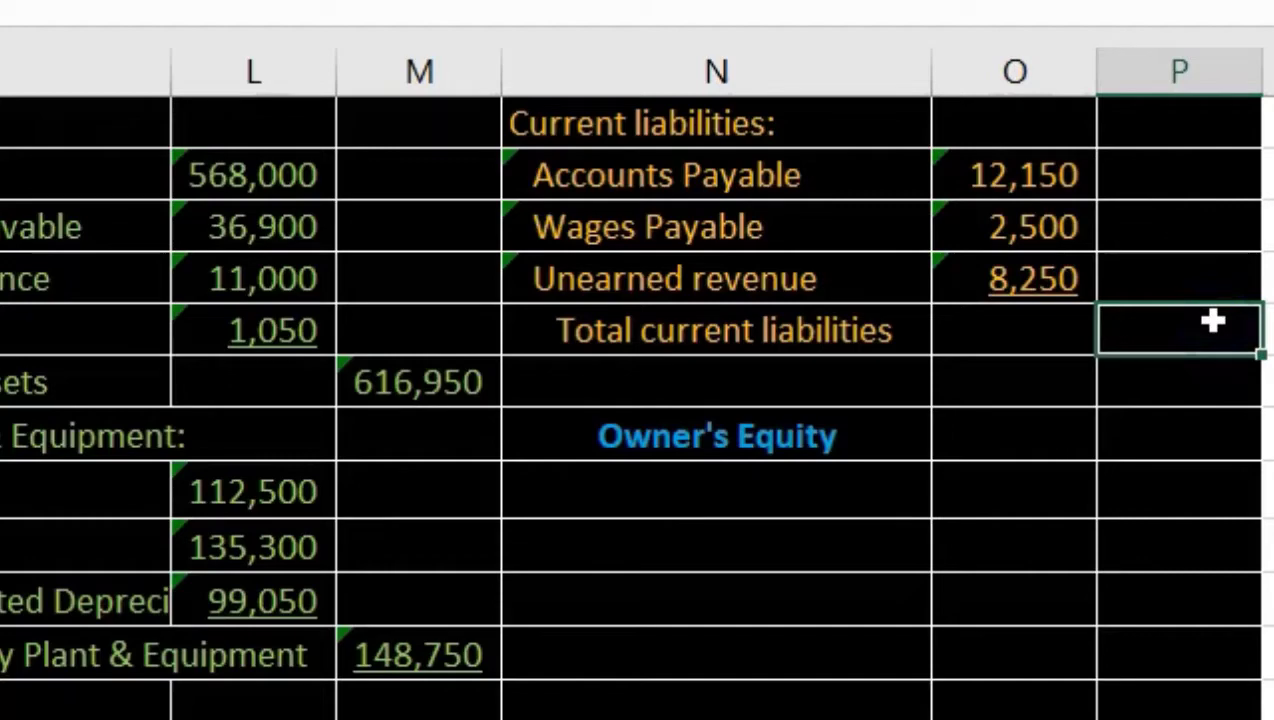
text(=)
text(u)
key(BackSpace)
text(s)
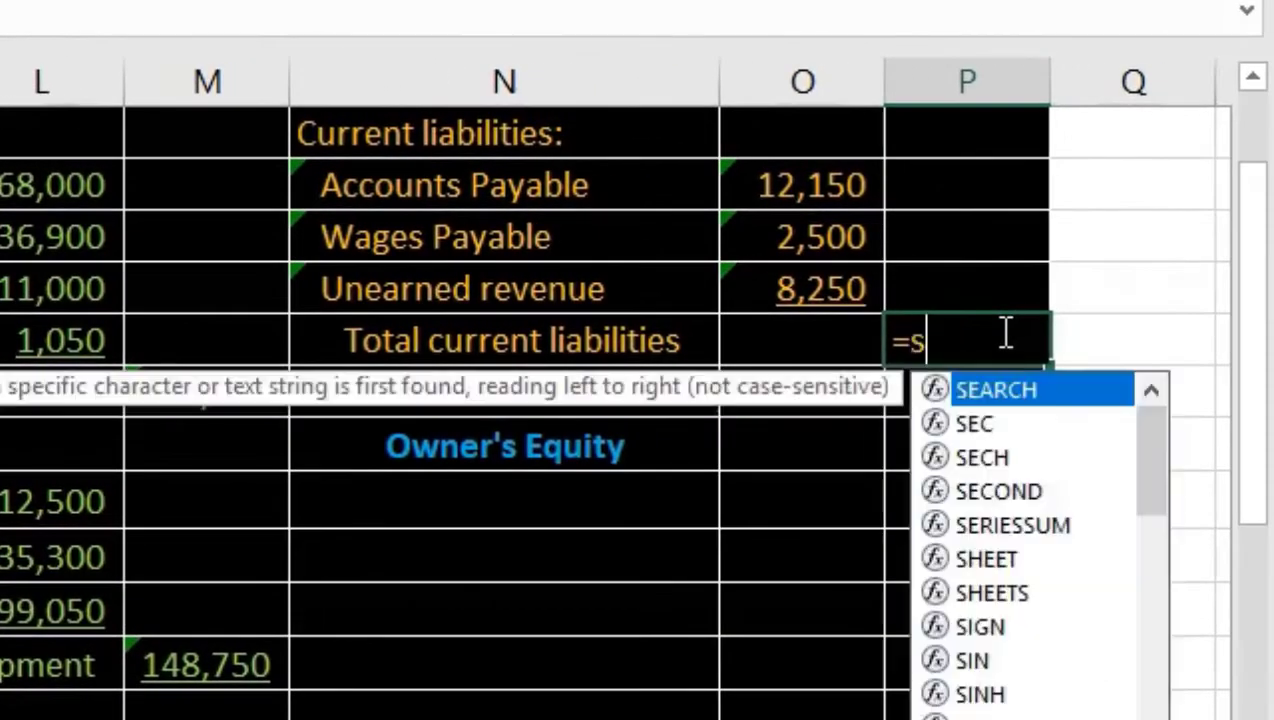
text(um)
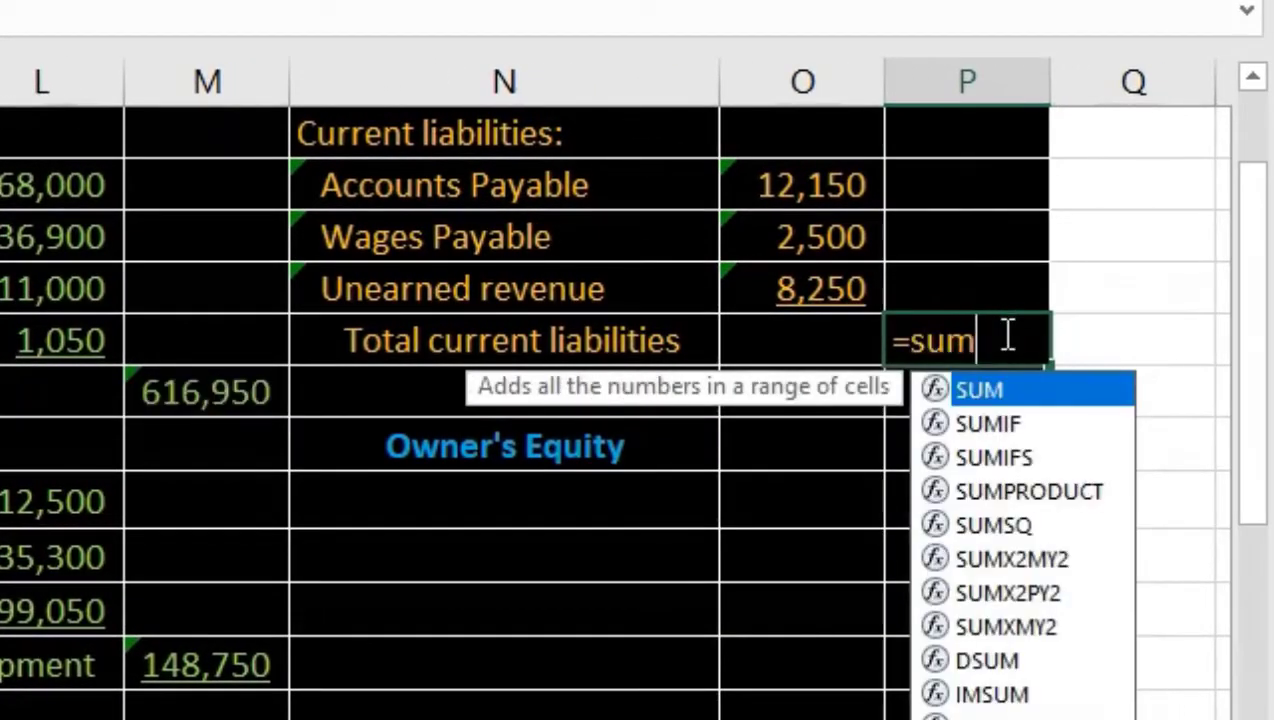
double_click(960, 389)
drag(770, 196, 762, 285)
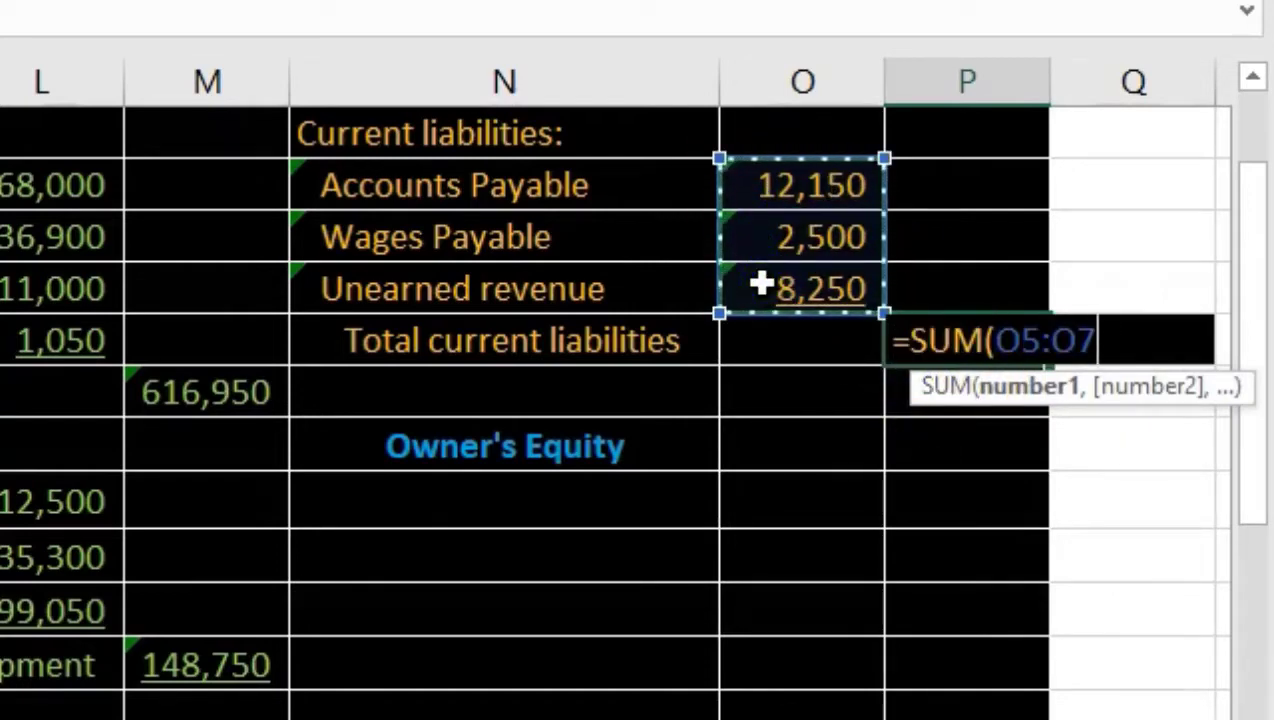
key(Return)
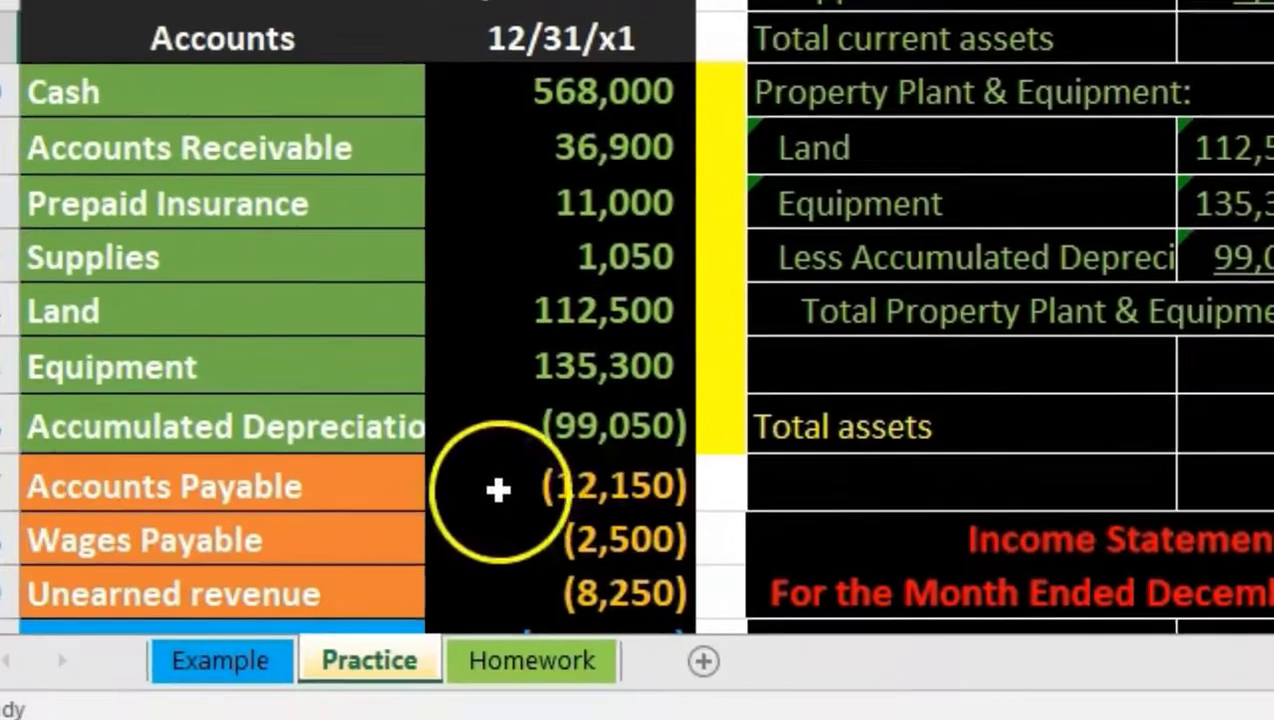
- Check Total current liabilities against the sum of the trial balance liability accounts in I17:I19
click(497, 489)
drag(537, 519, 549, 577)
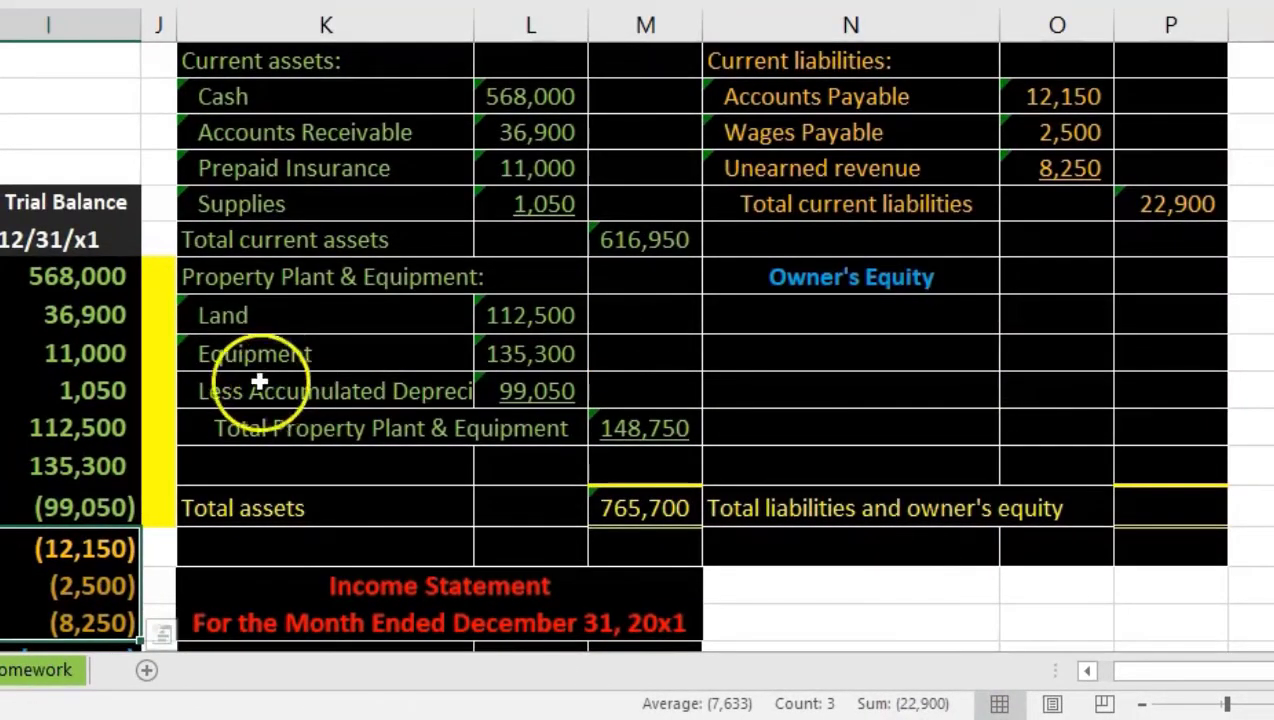
click(259, 381)
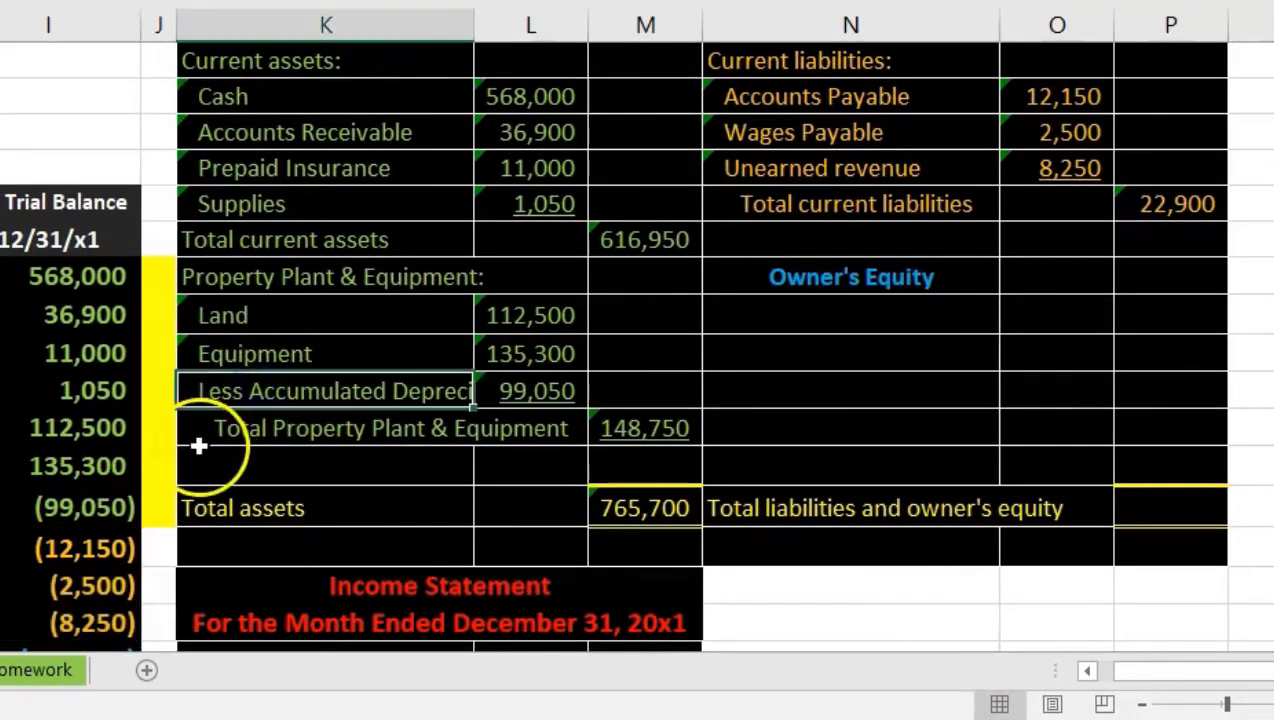
drag(159, 548, 159, 622)
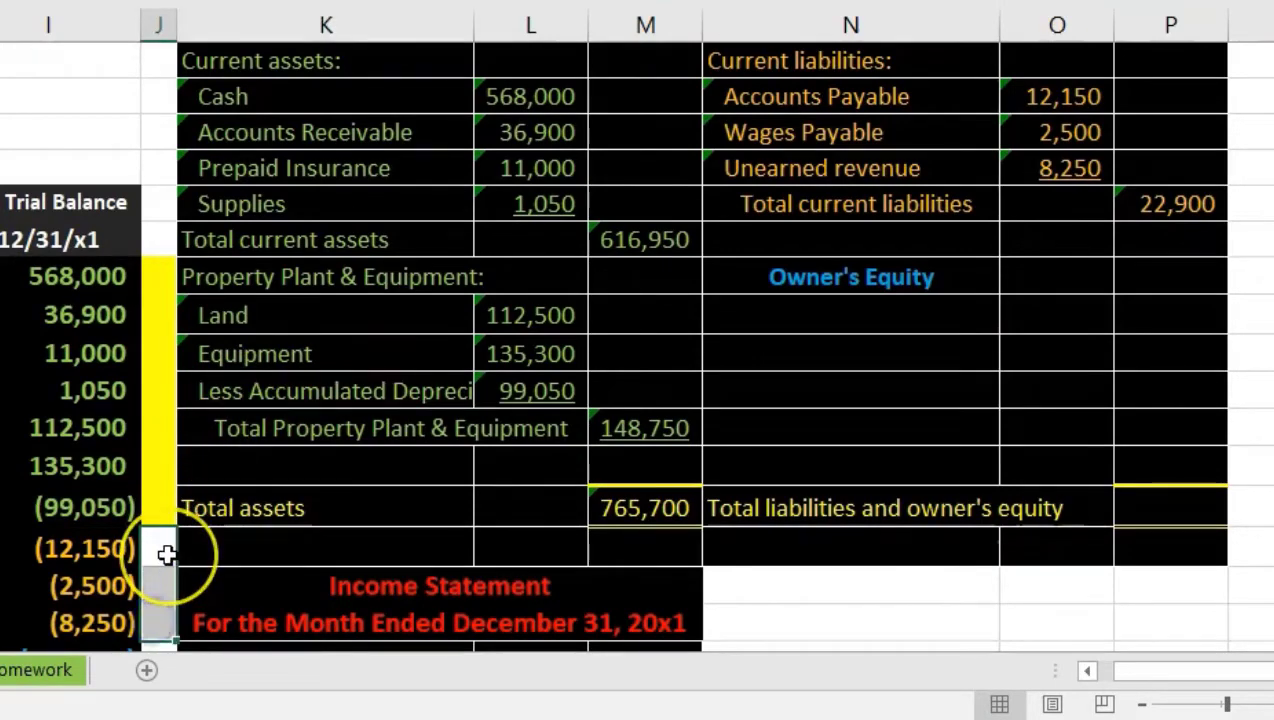
scroll(166, 555, down, 1)
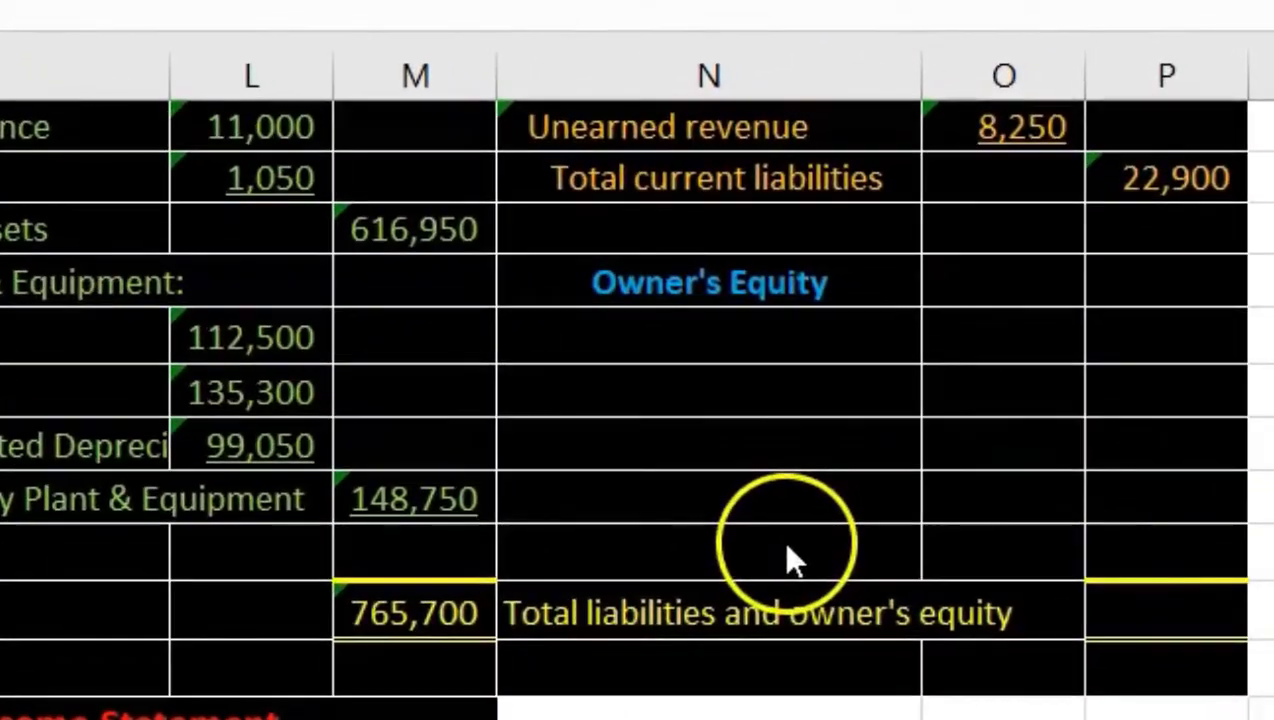
- Change the label in N8 from "Total current liabilities" to "Total liabilities"
click(899, 352)
scroll(779, 546, up, 1)
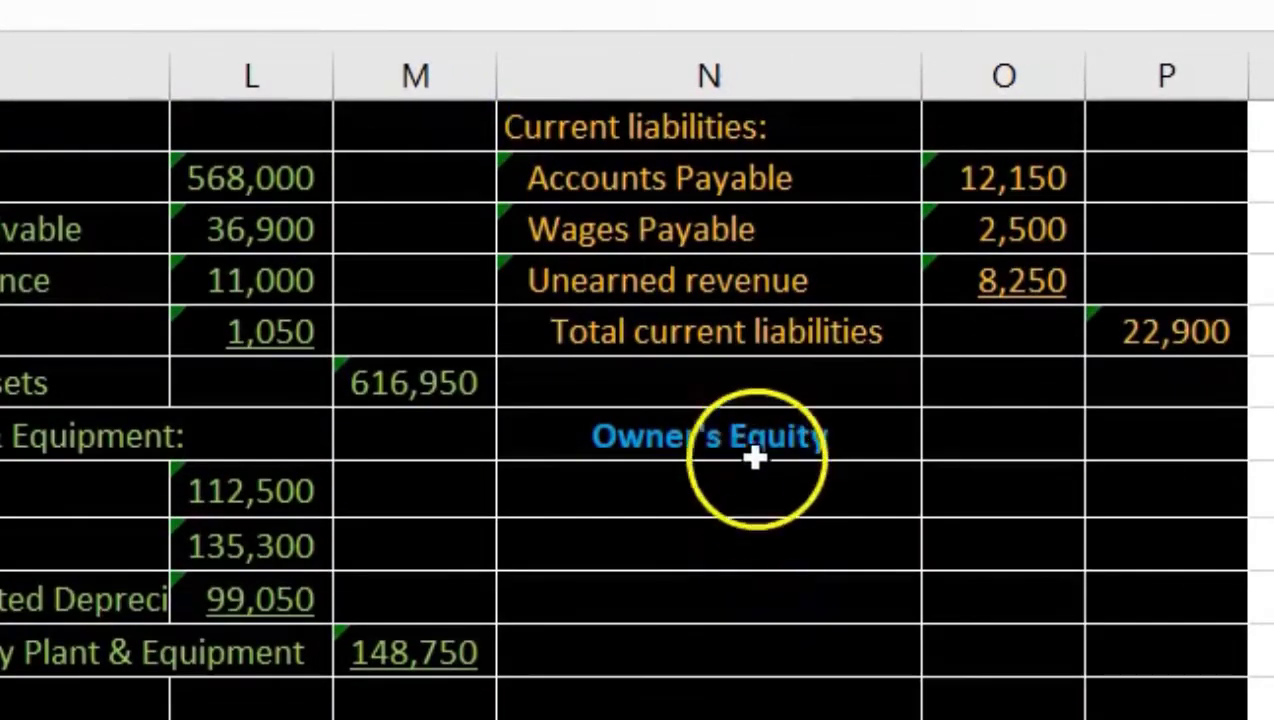
scroll(720, 558, up, 1)
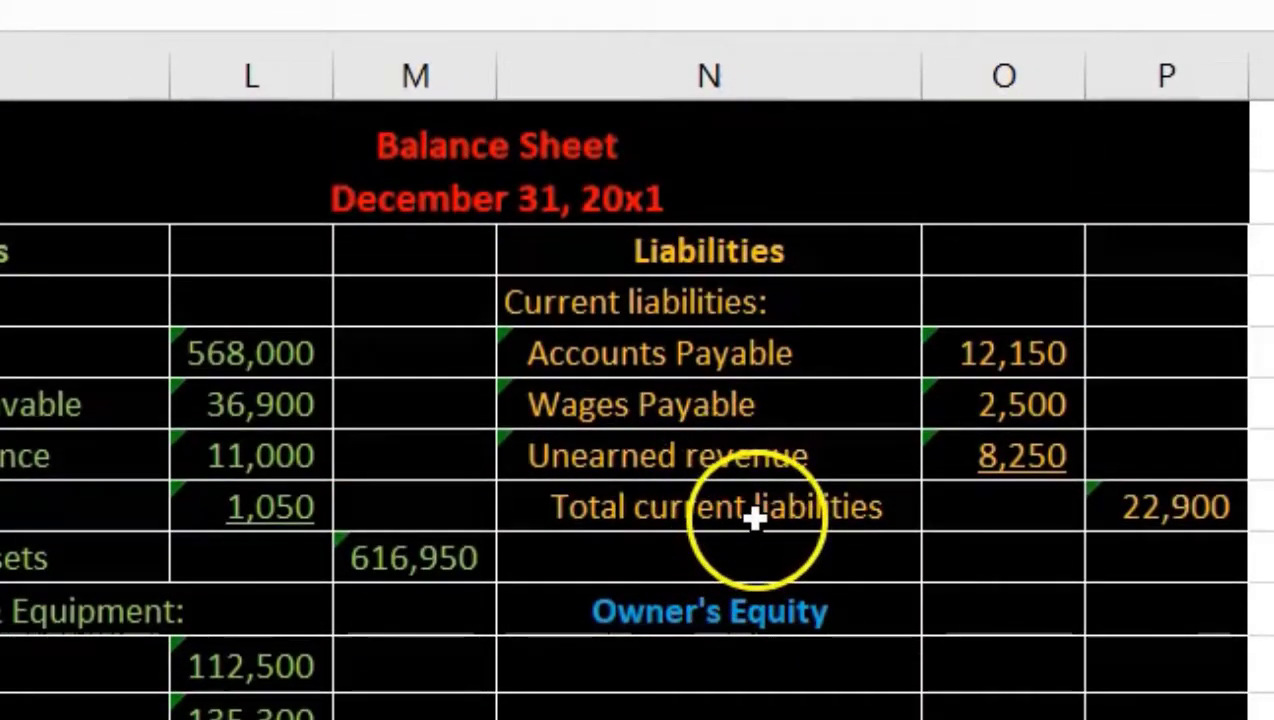
click(755, 516)
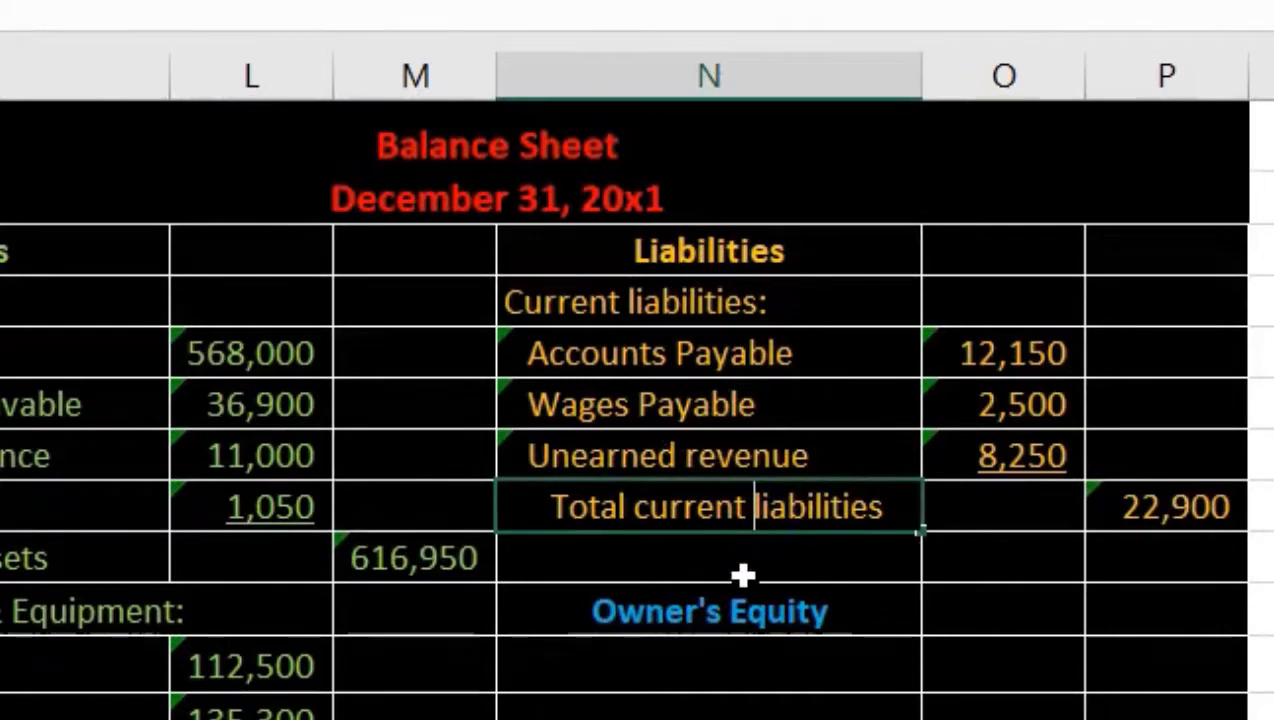
key(BackSpace)
key(BackSpace)
key(BackSpace)
key(BackSpace)
key(BackSpace)
key(BackSpace)
key(BackSpace)
key(BackSpace)
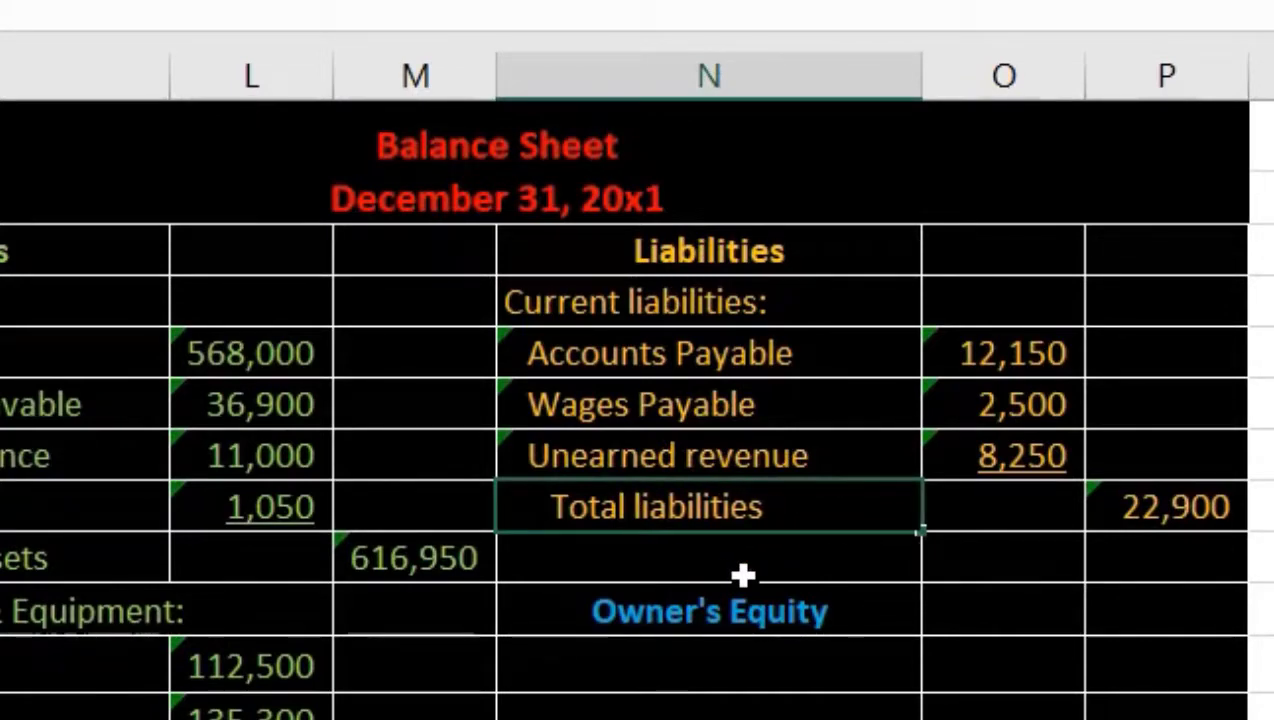
click(743, 575)
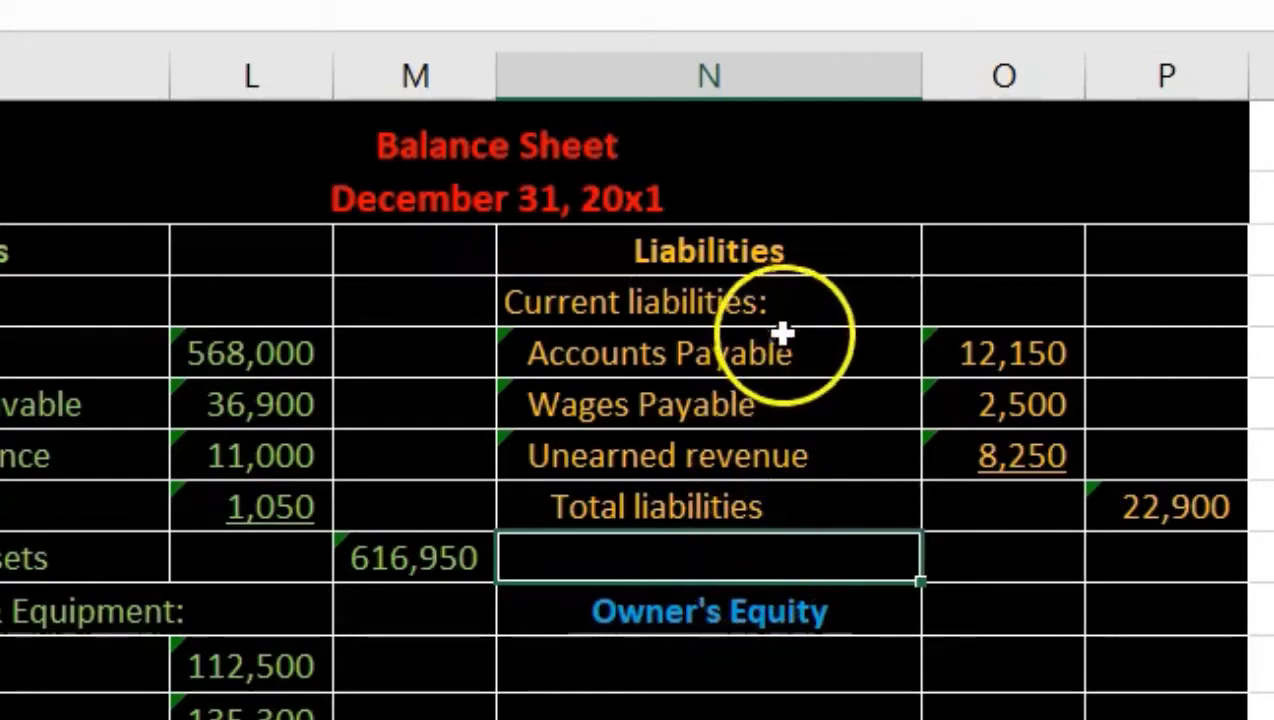
- Fill J17:J19 with yellow beside the Accounts Payable, Wages Payable and Unearned revenue balances
click(786, 488)
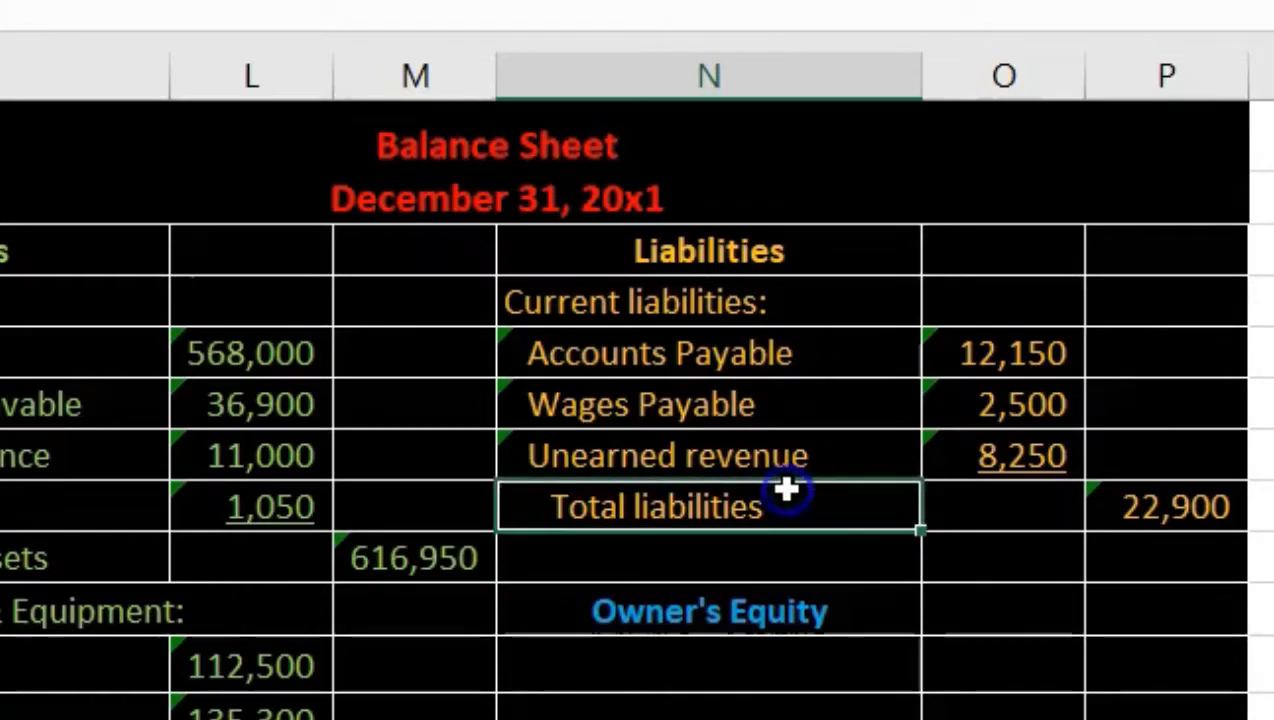
scroll(785, 489, down, 2)
scroll(639, 465, down, 1)
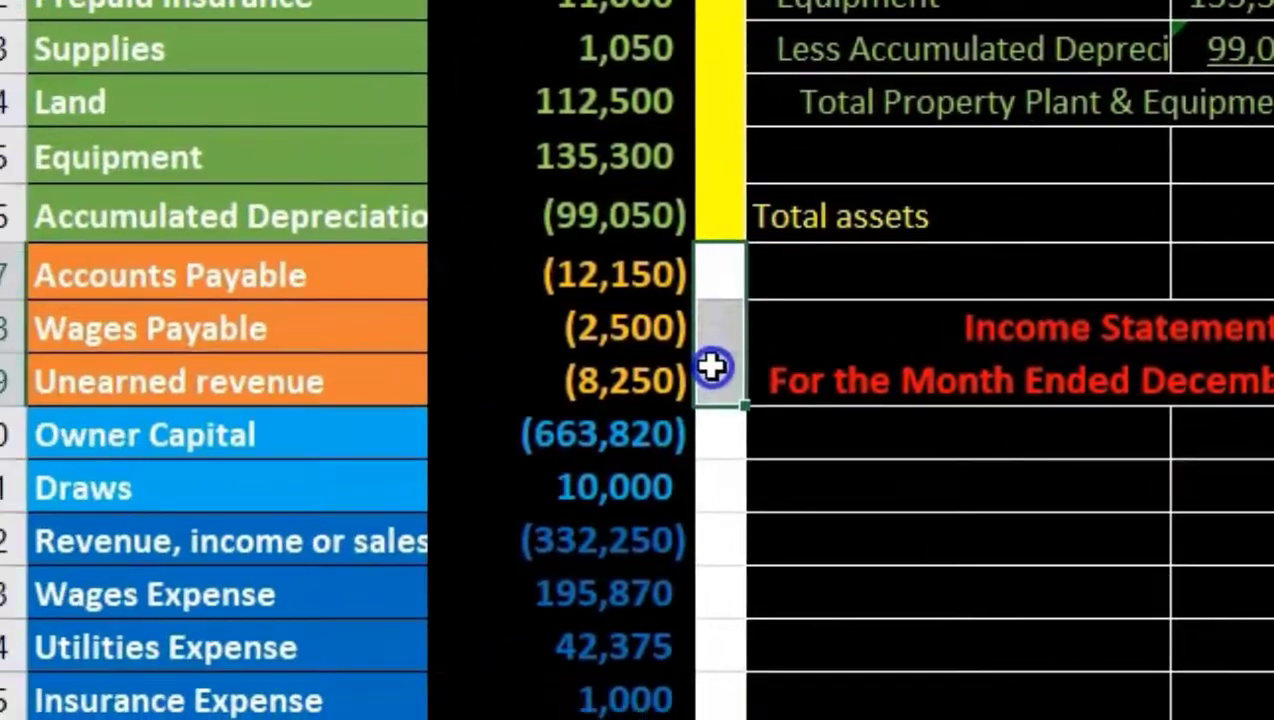
right_click(746, 364)
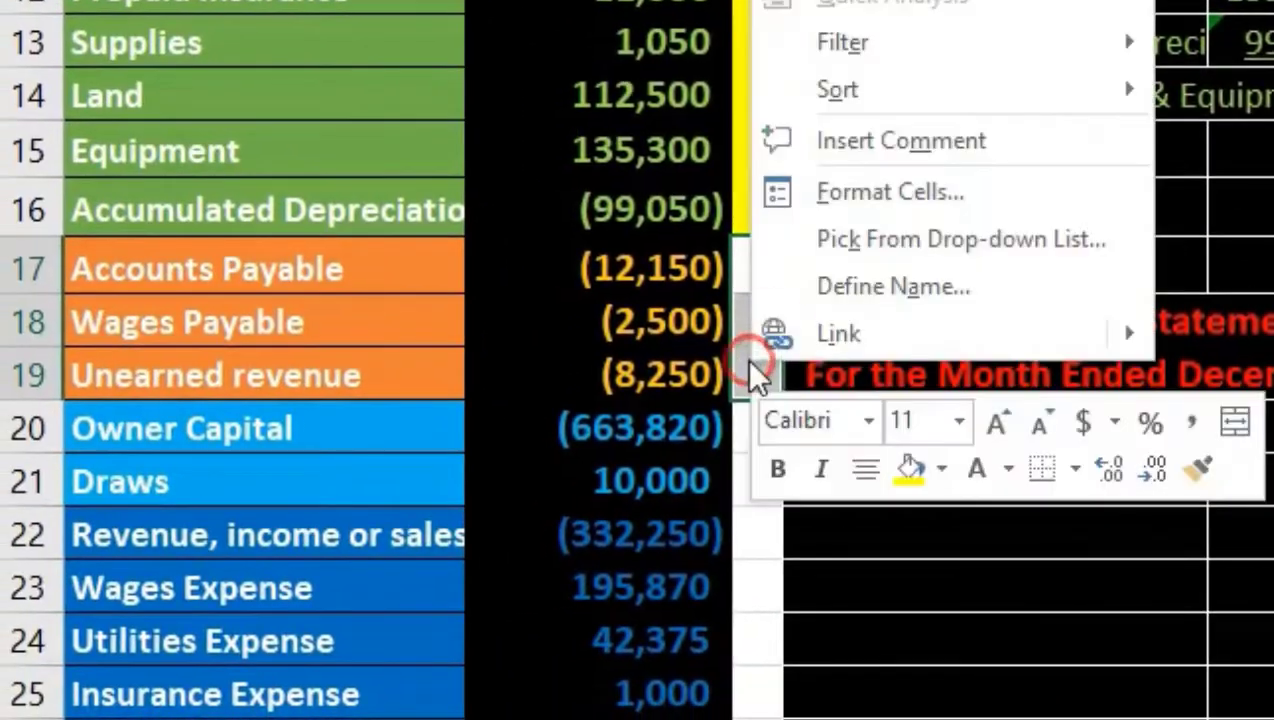
click(908, 466)
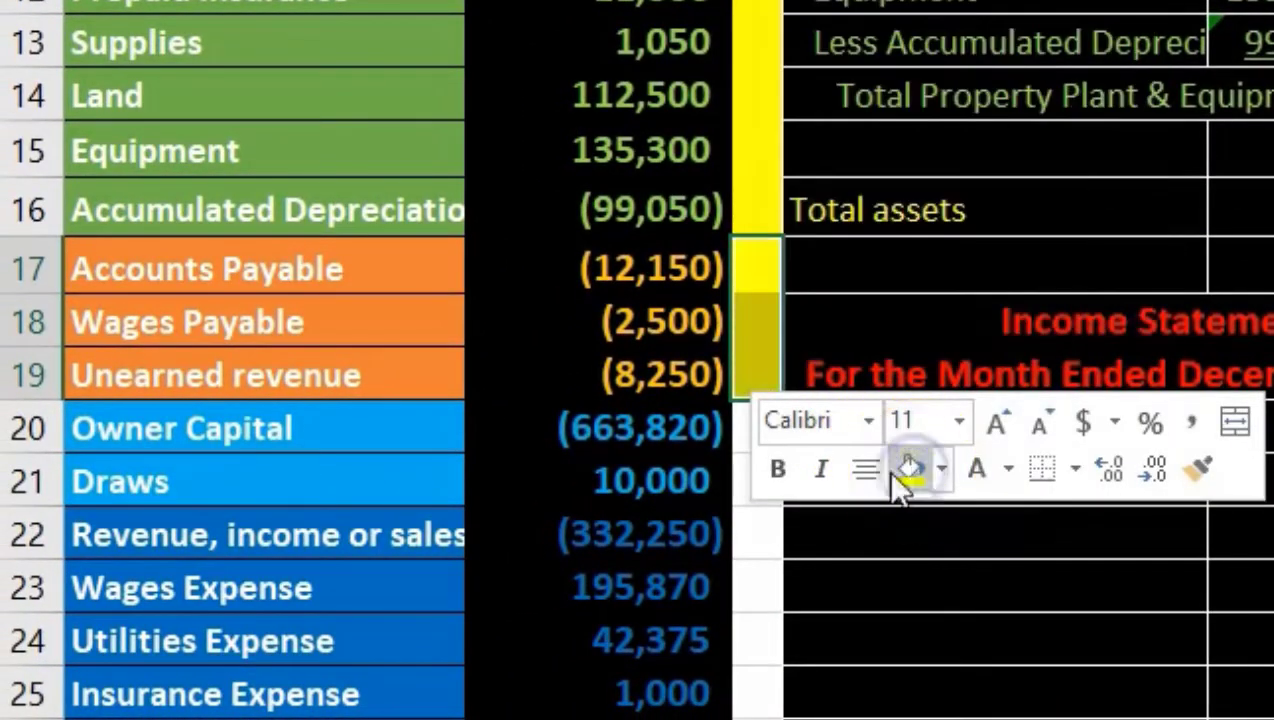
click(580, 484)
scroll(580, 484, down, 1)
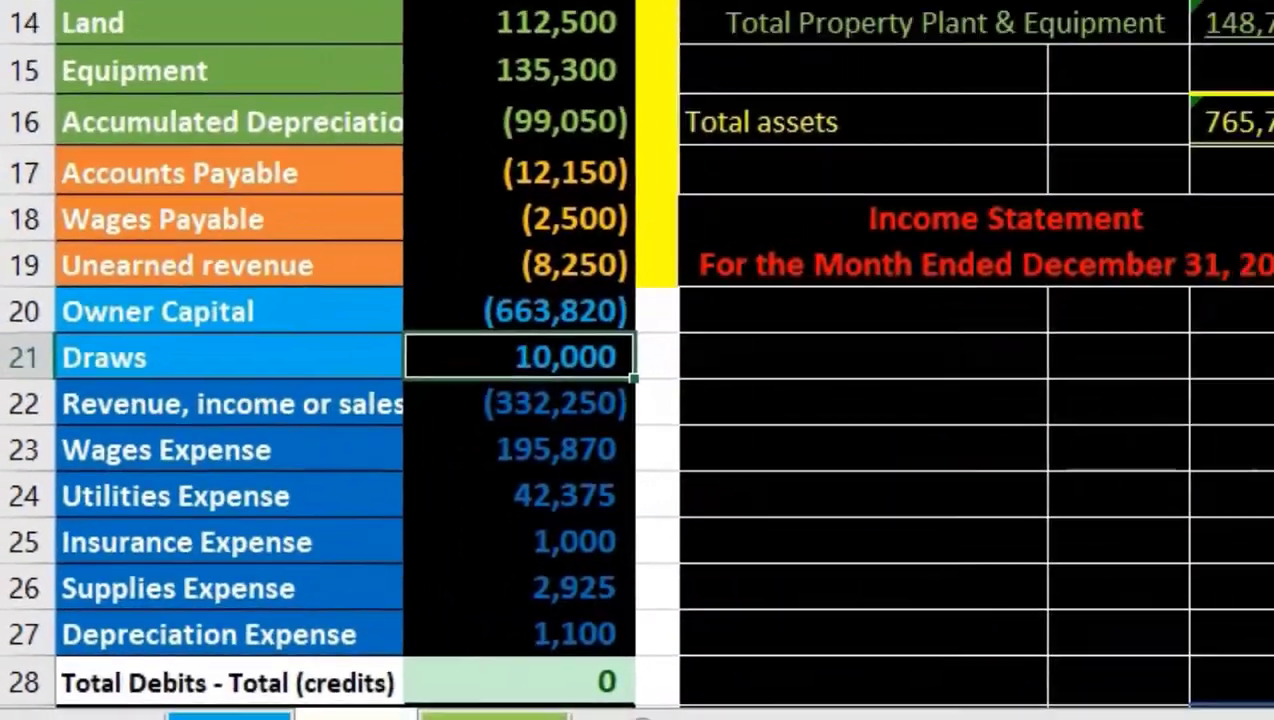
- Link the first line under the Owner's Equity heading to the Owner Capital account name with =F20
click(882, 515)
scroll(881, 522, up, 1)
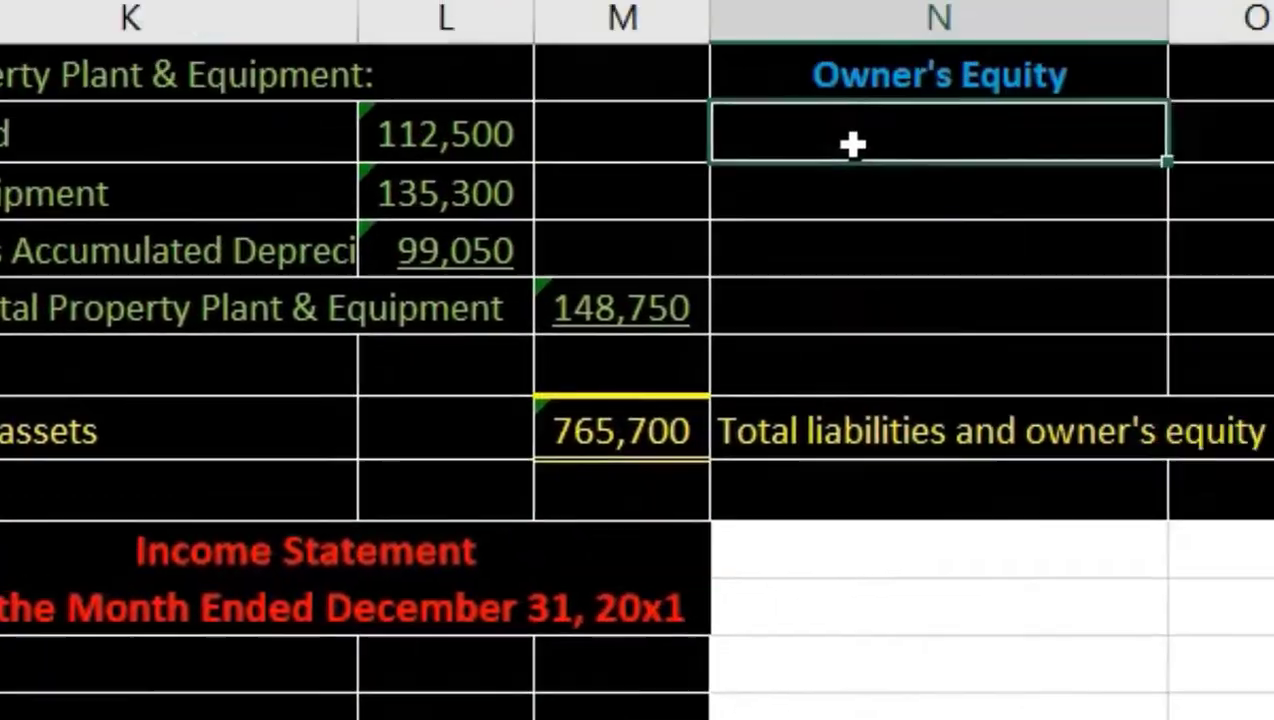
text(=)
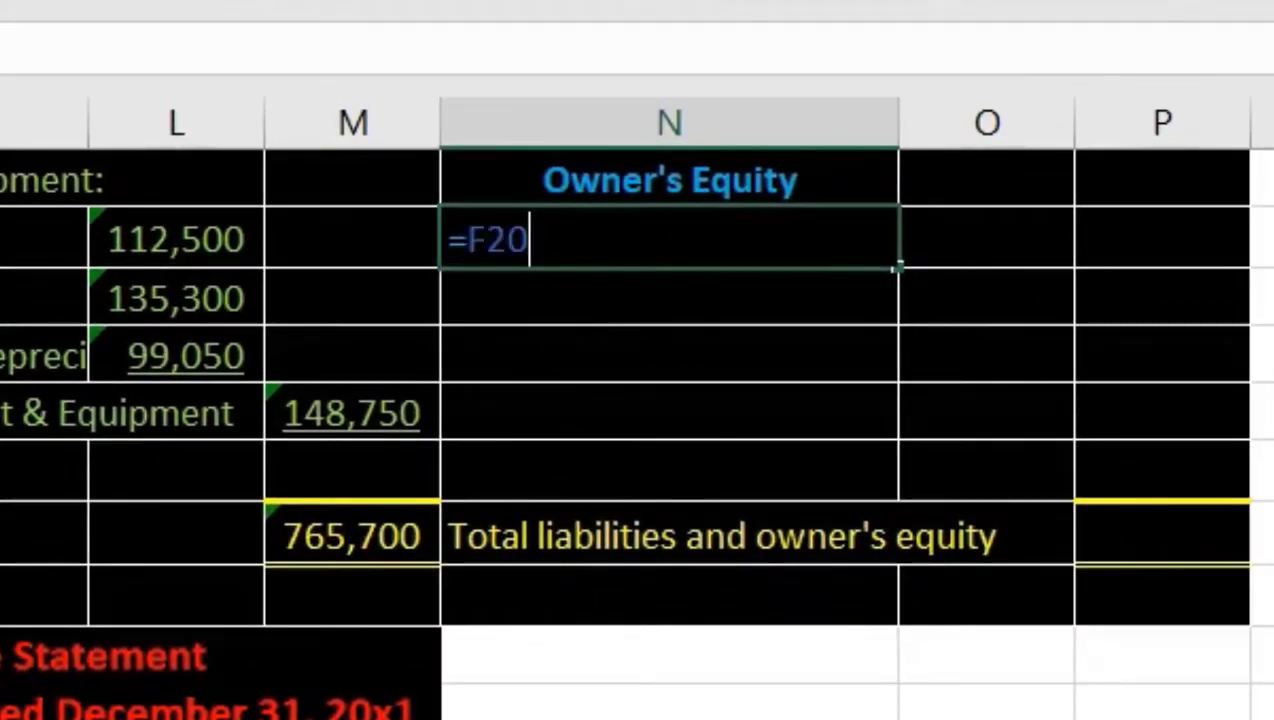
text(F20)
key(Return)
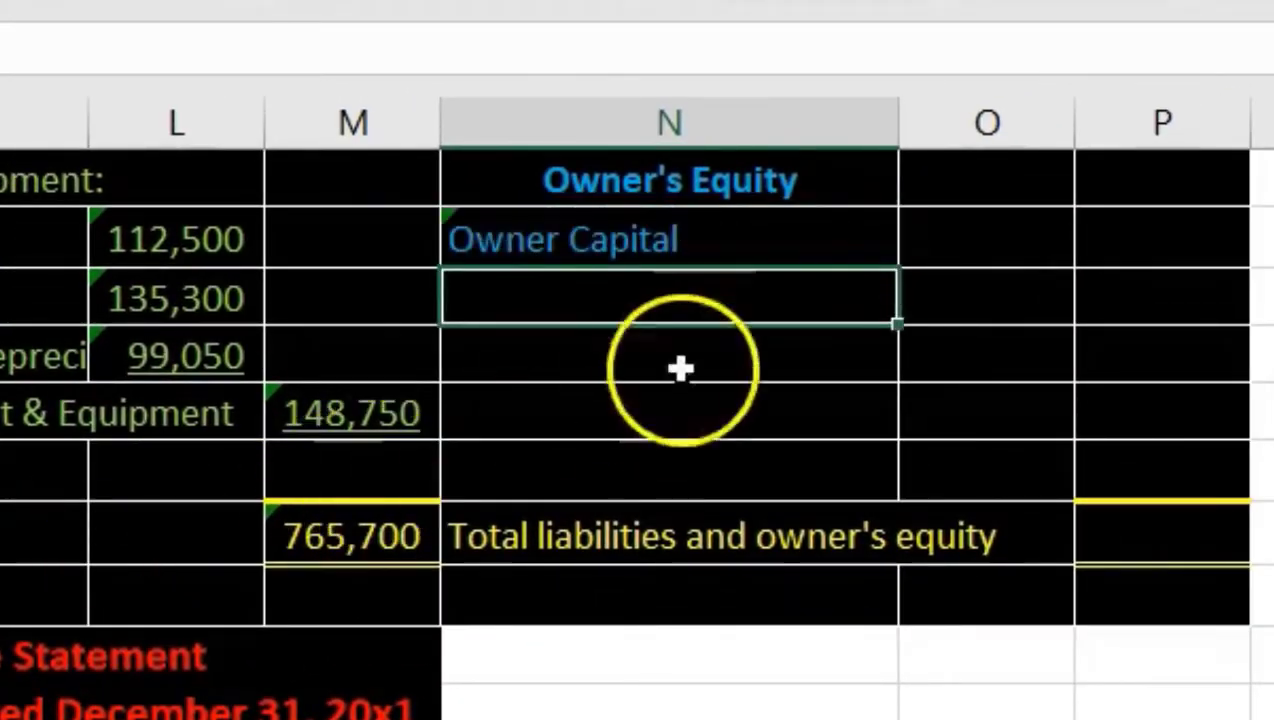
- Enter the Owner Capital amount in cell P11 by reversing the sign of its adjusted trial balance figure with -I20
click(1007, 248)
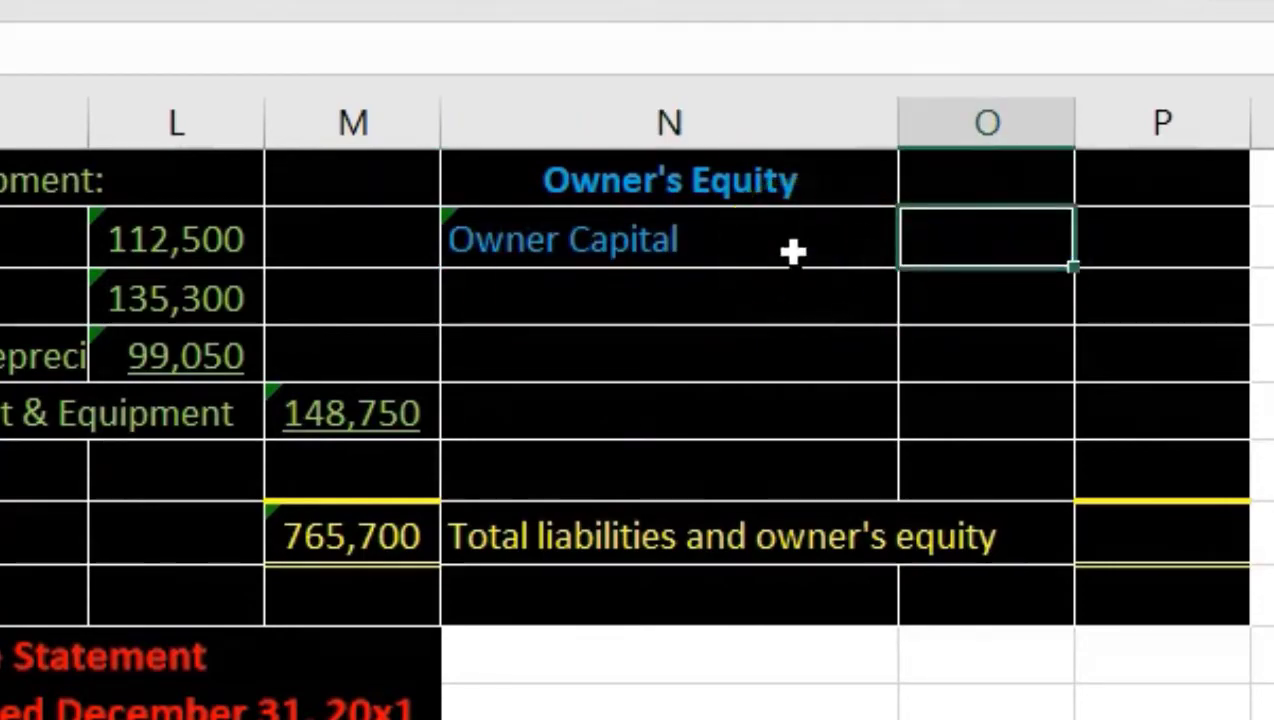
scroll(754, 421, up, 3)
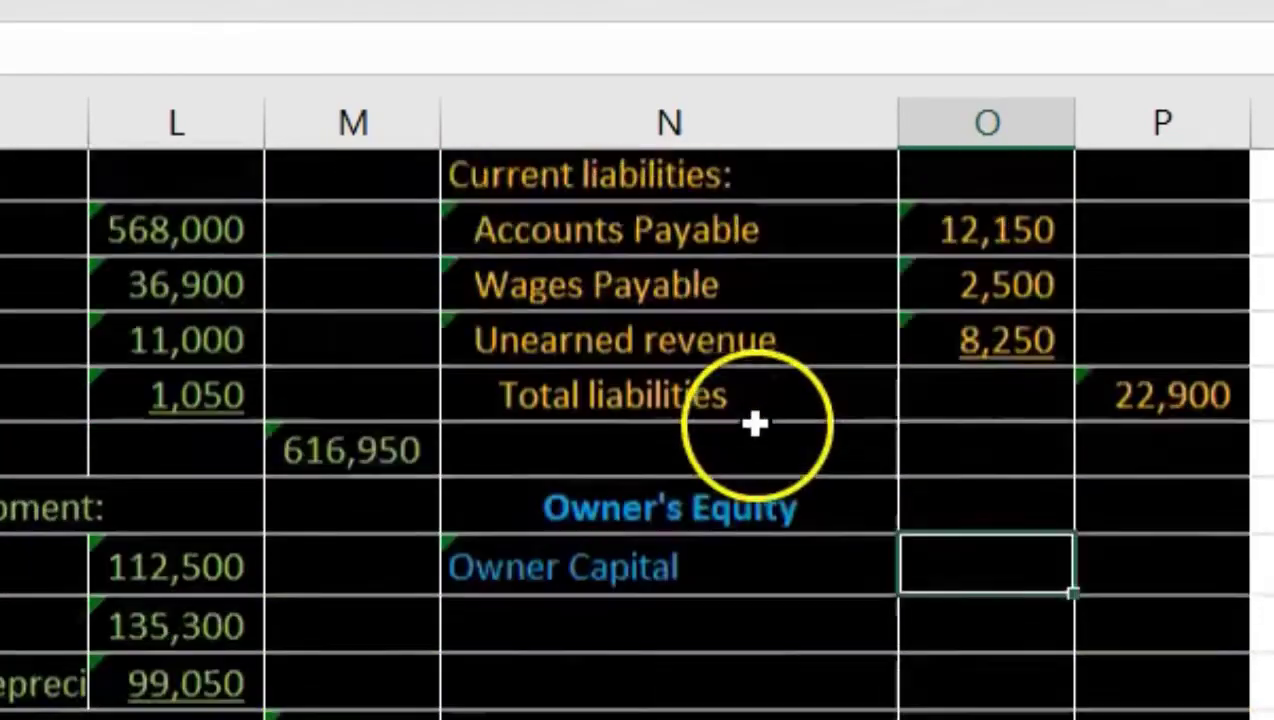
scroll(756, 596, down, 2)
scroll(756, 596, down, 1)
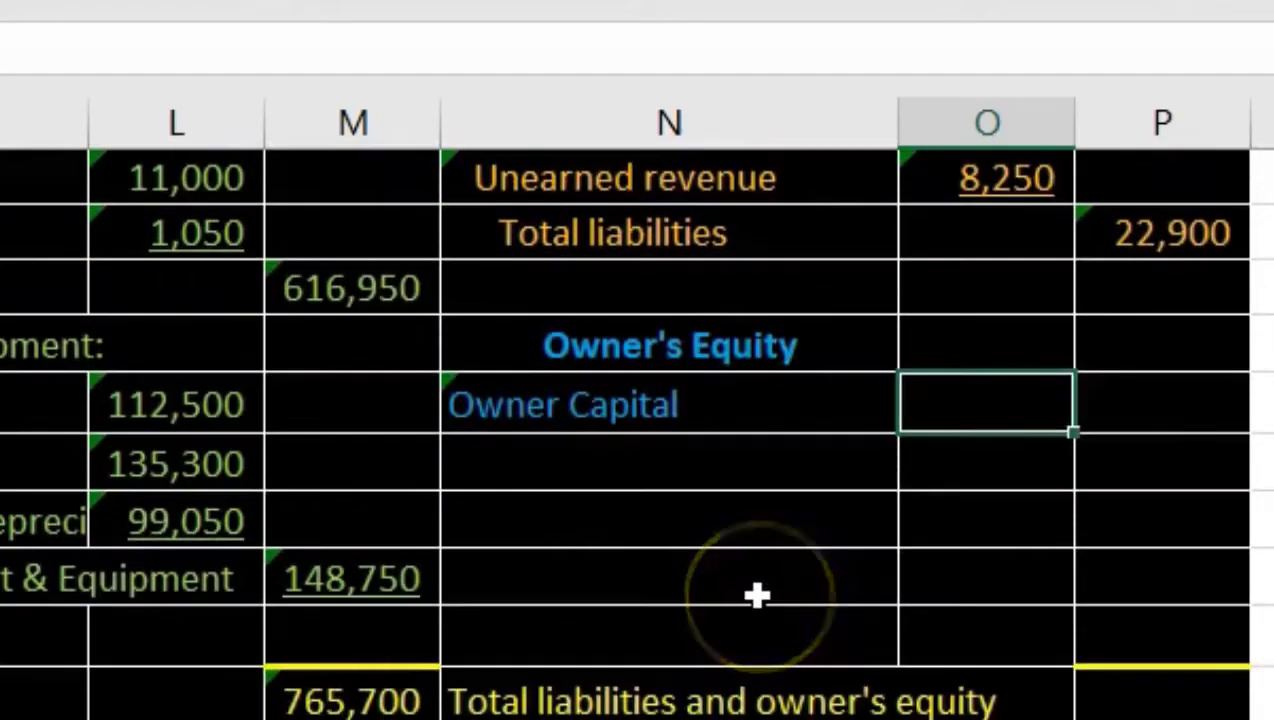
scroll(756, 594, down, 1)
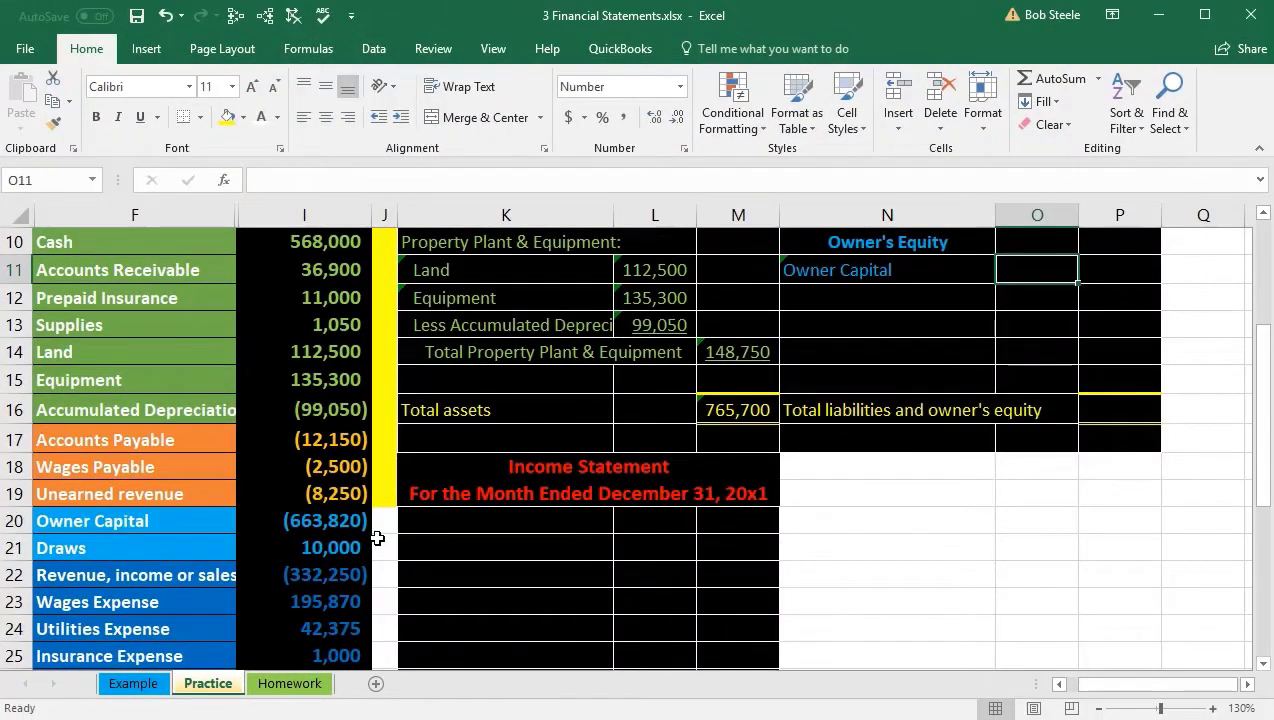
click(360, 530)
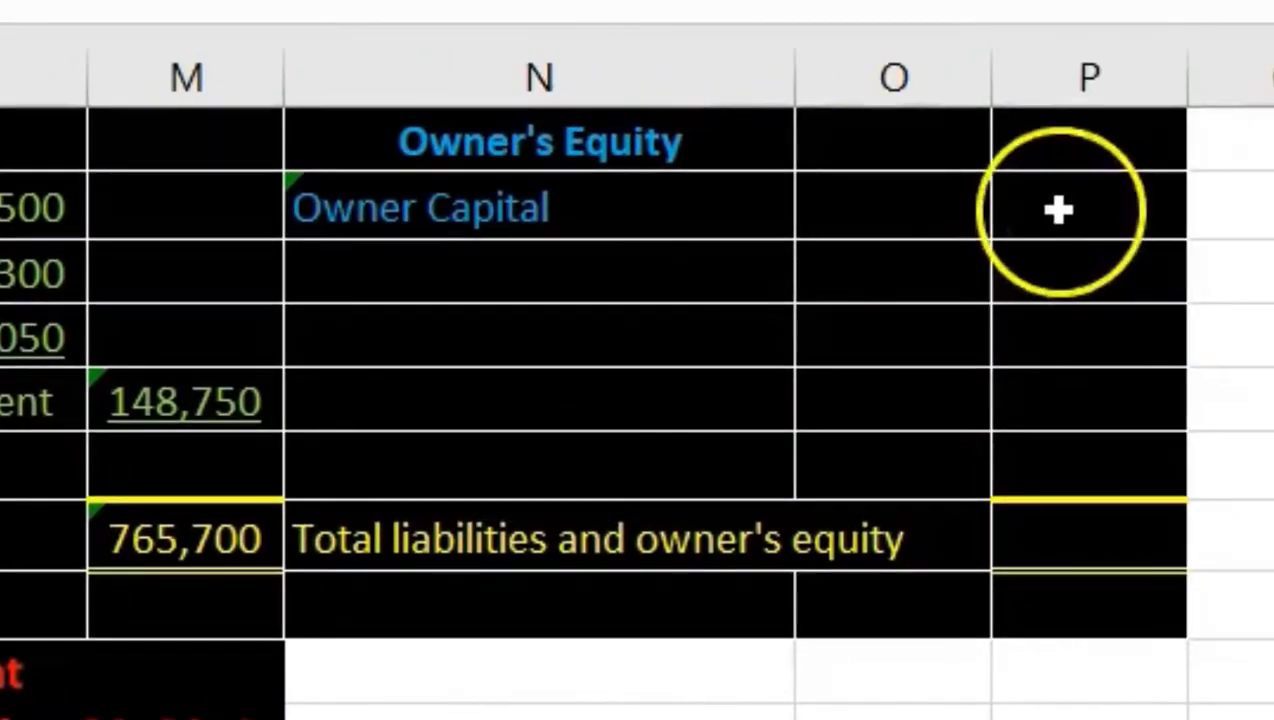
click(1058, 210)
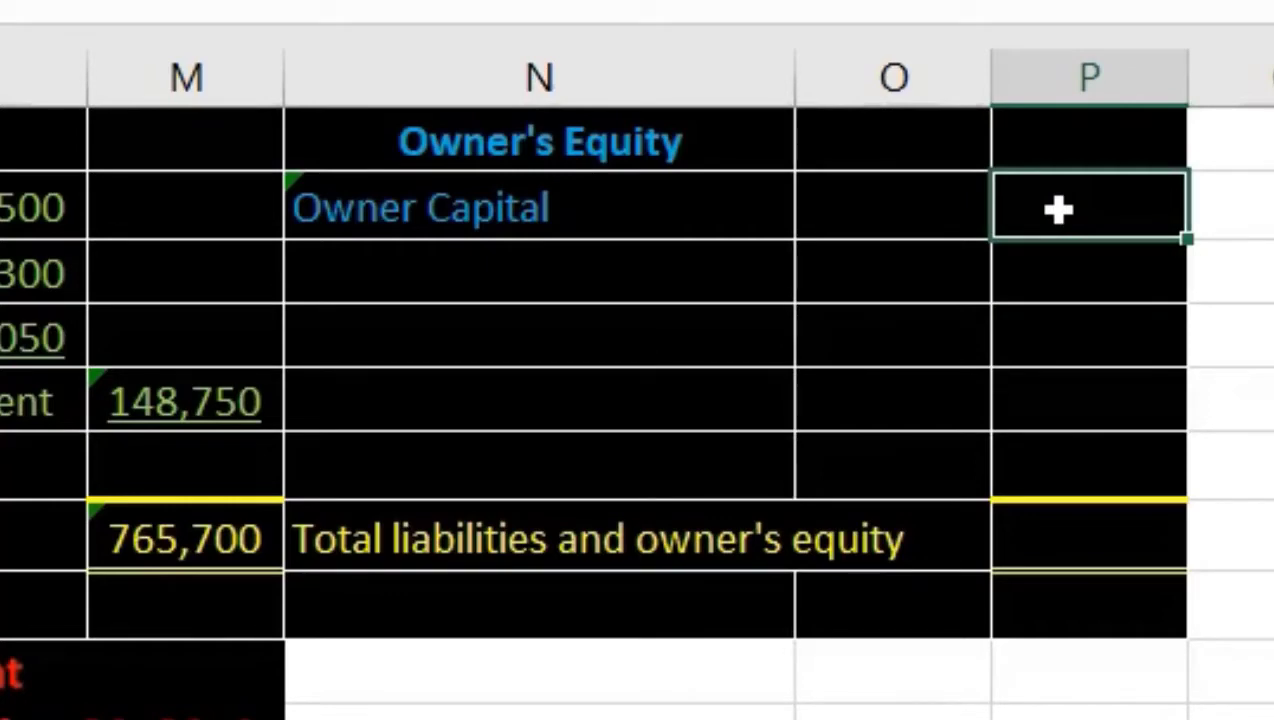
text(-)
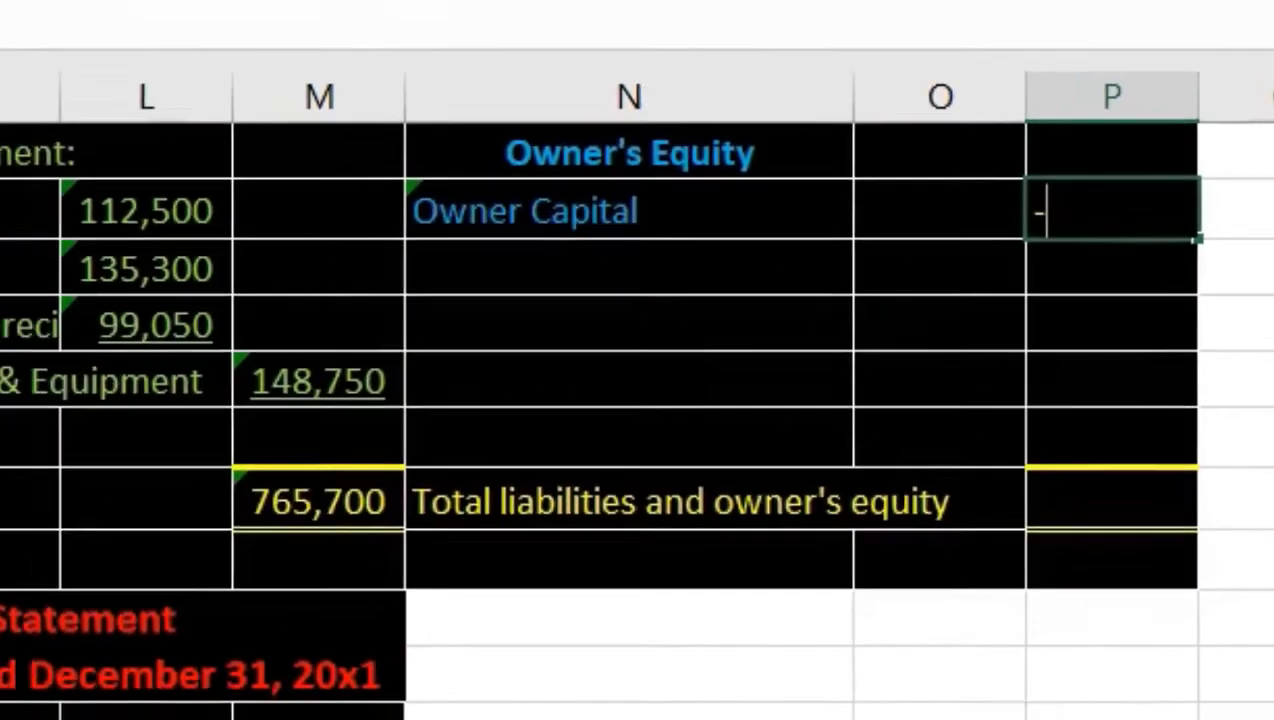
click(349, 489)
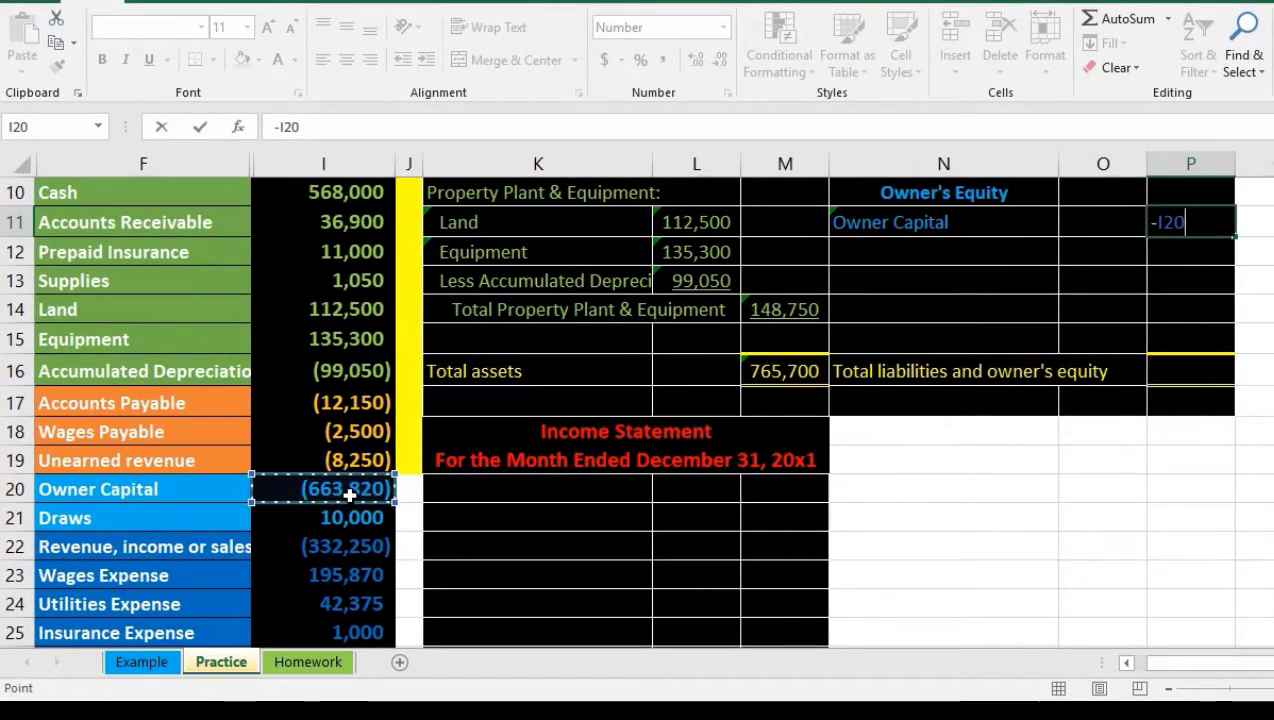
key(Return)
- Calculate total liabilities and owner's equity in P16 with a SUM running from the total liabilities amount down past the Owner Capital amount
click(940, 460)
scroll(728, 560, up, 2)
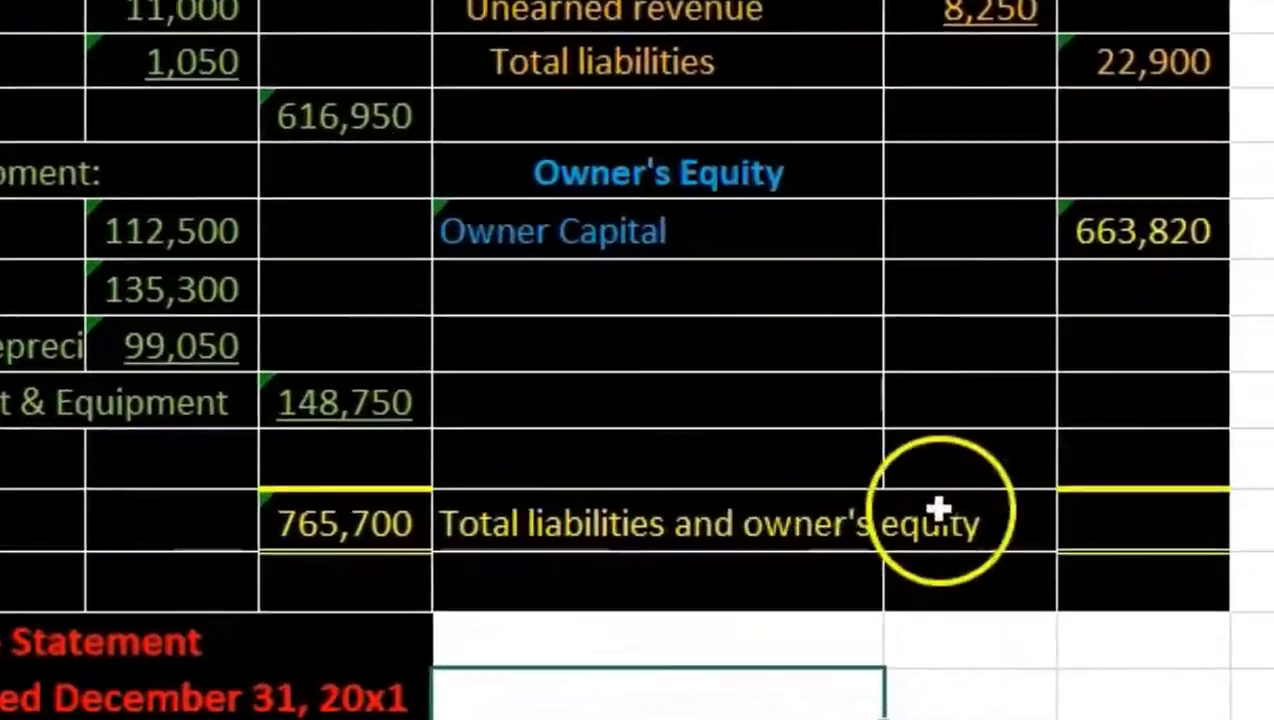
click(1118, 523)
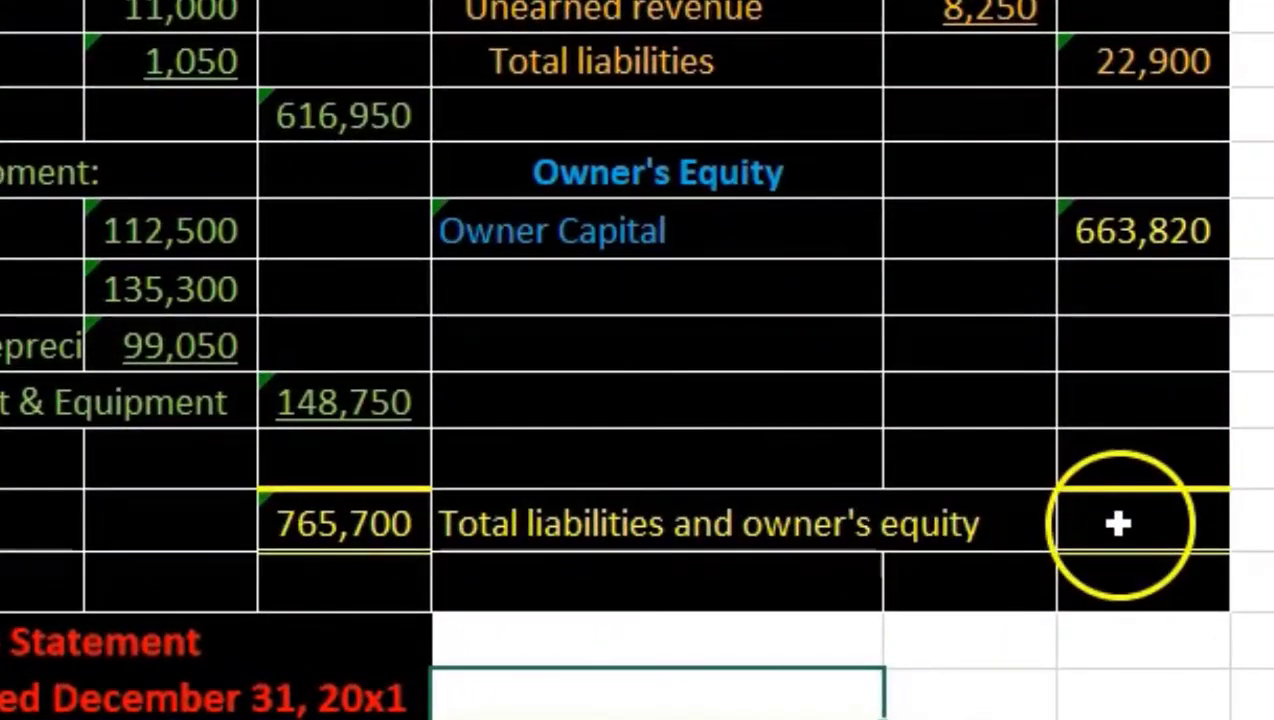
click(914, 617)
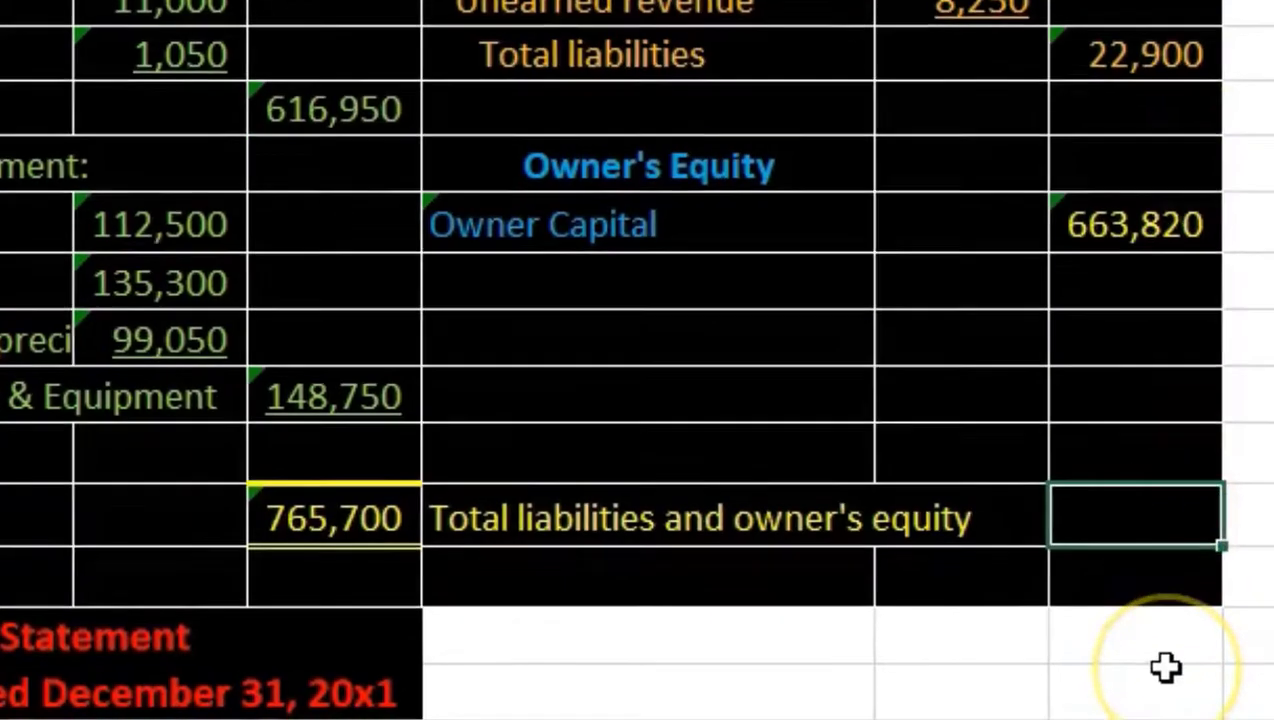
text(=)
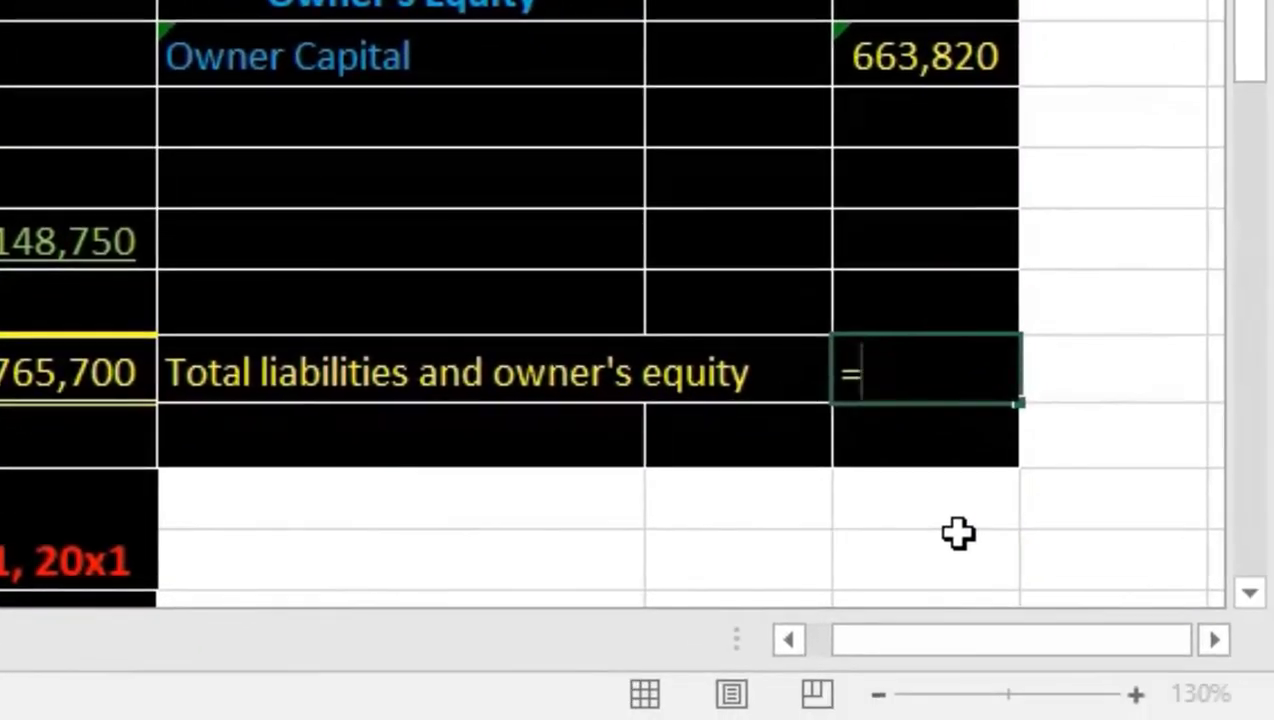
text(sum)
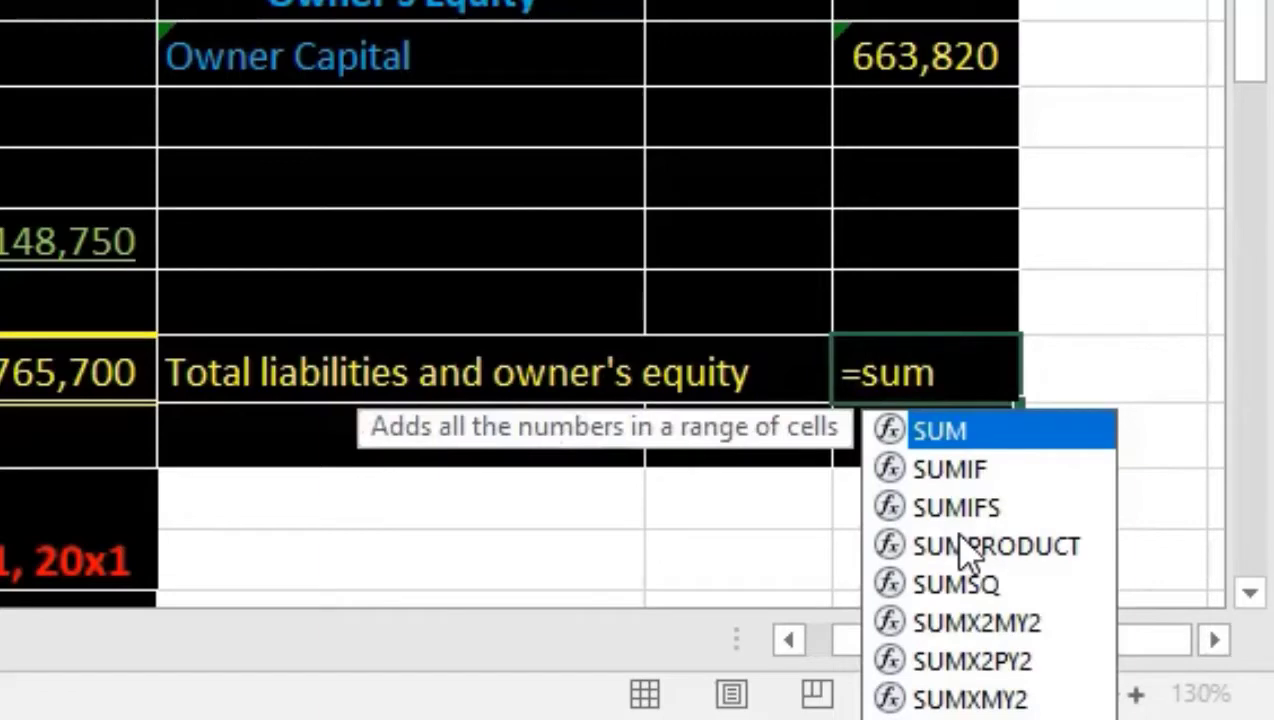
double_click(970, 431)
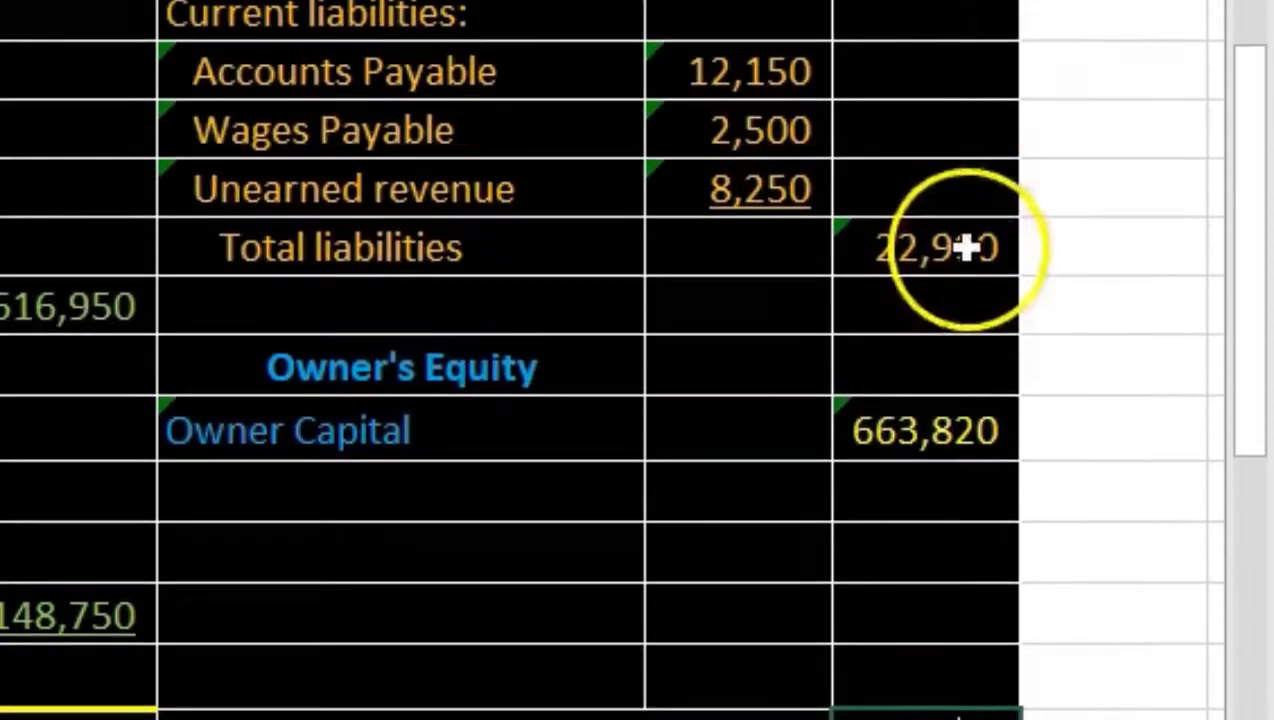
drag(966, 355, 987, 570)
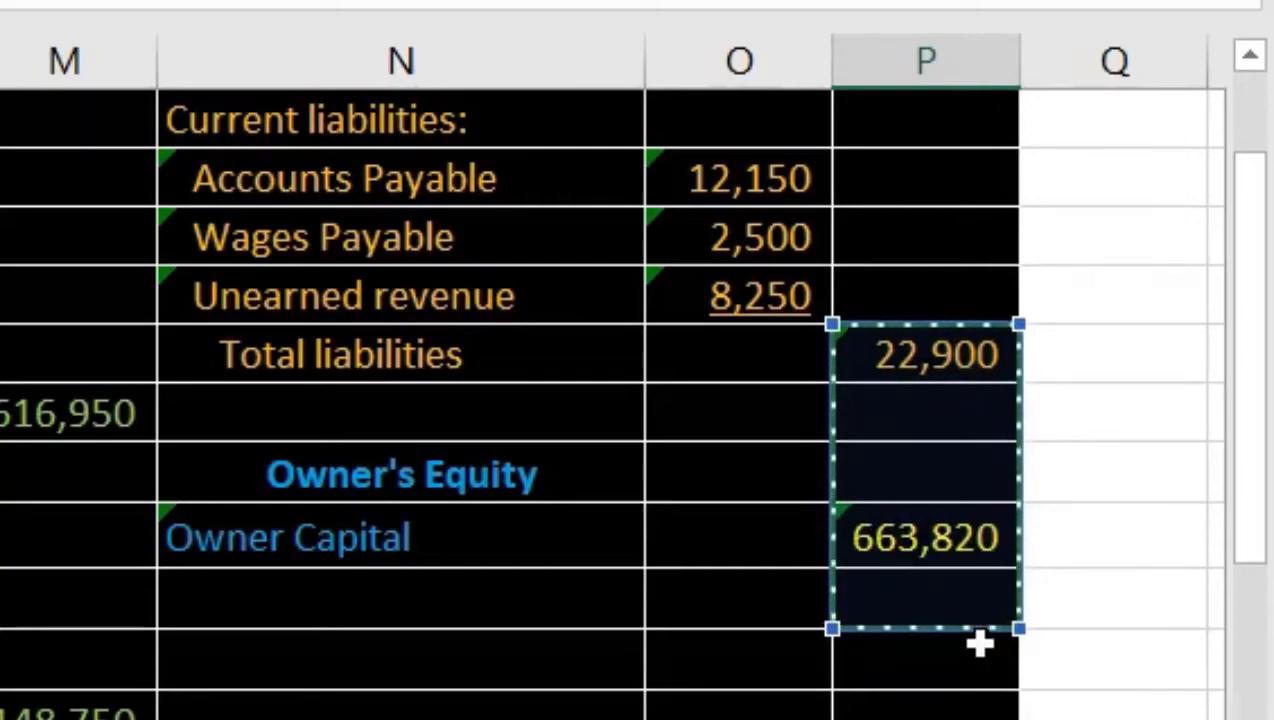
key(Return)
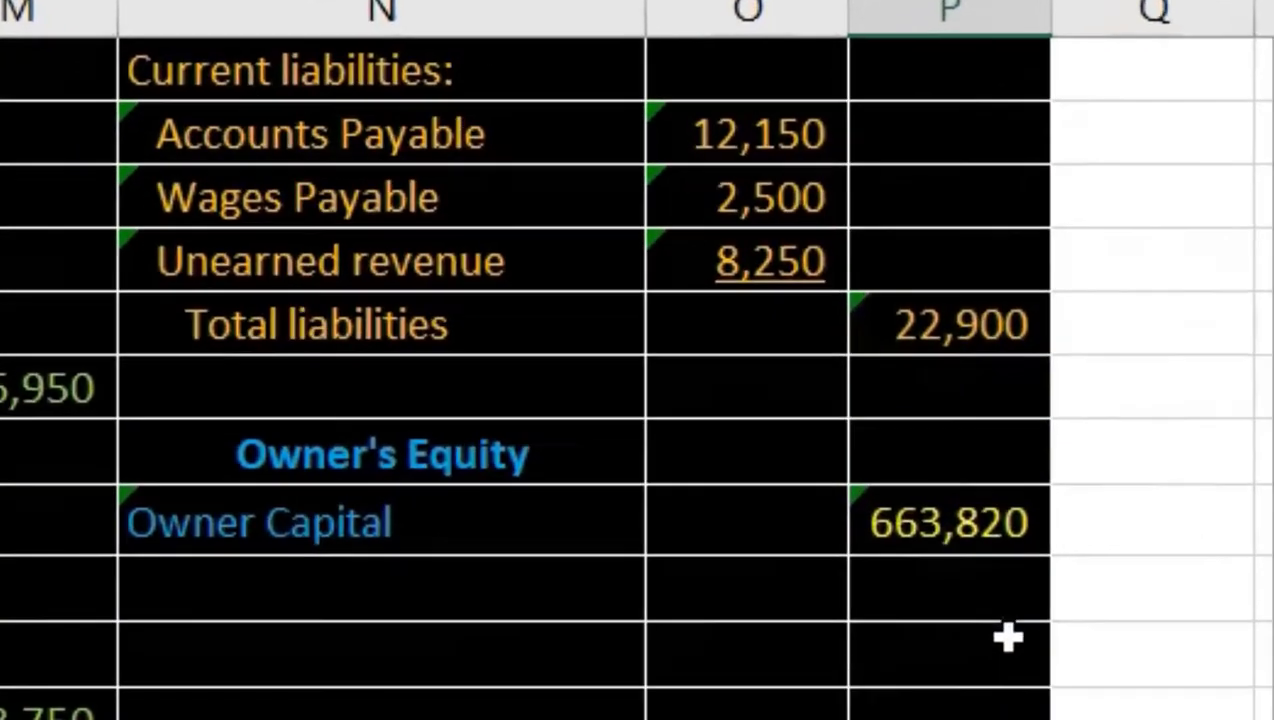
- Underline the Owner Capital amount in P11
click(919, 553)
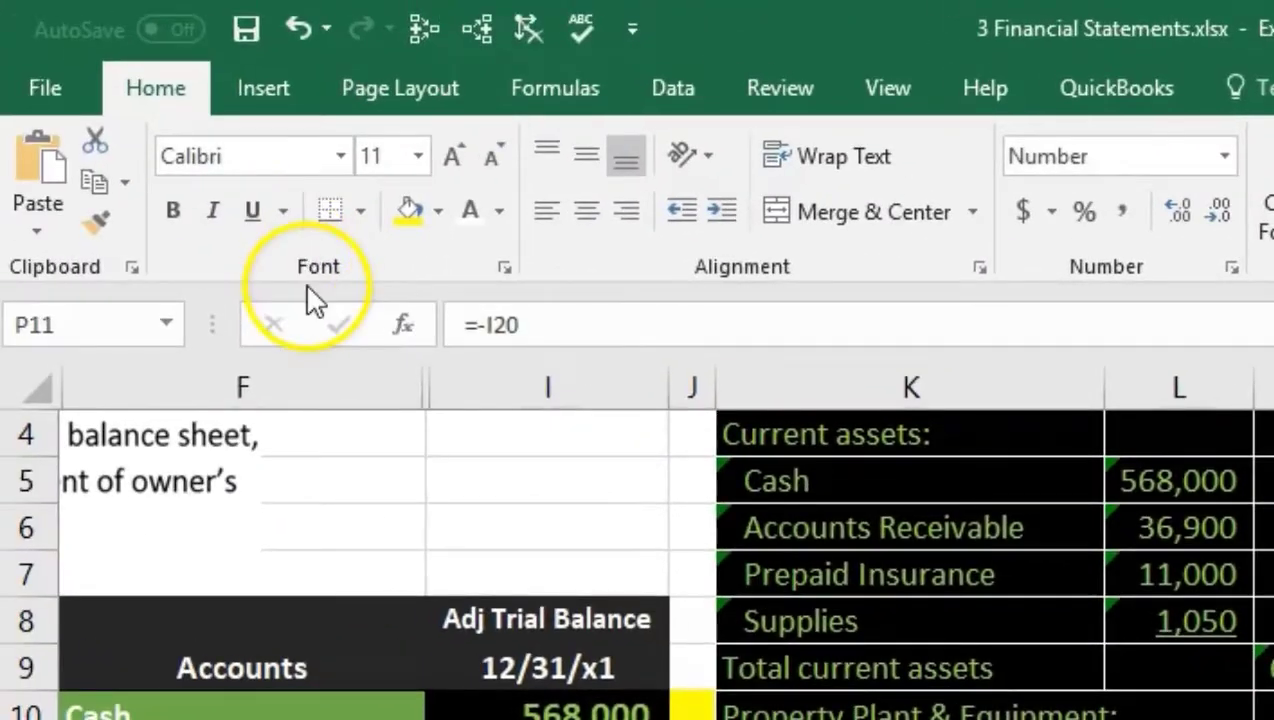
click(252, 212)
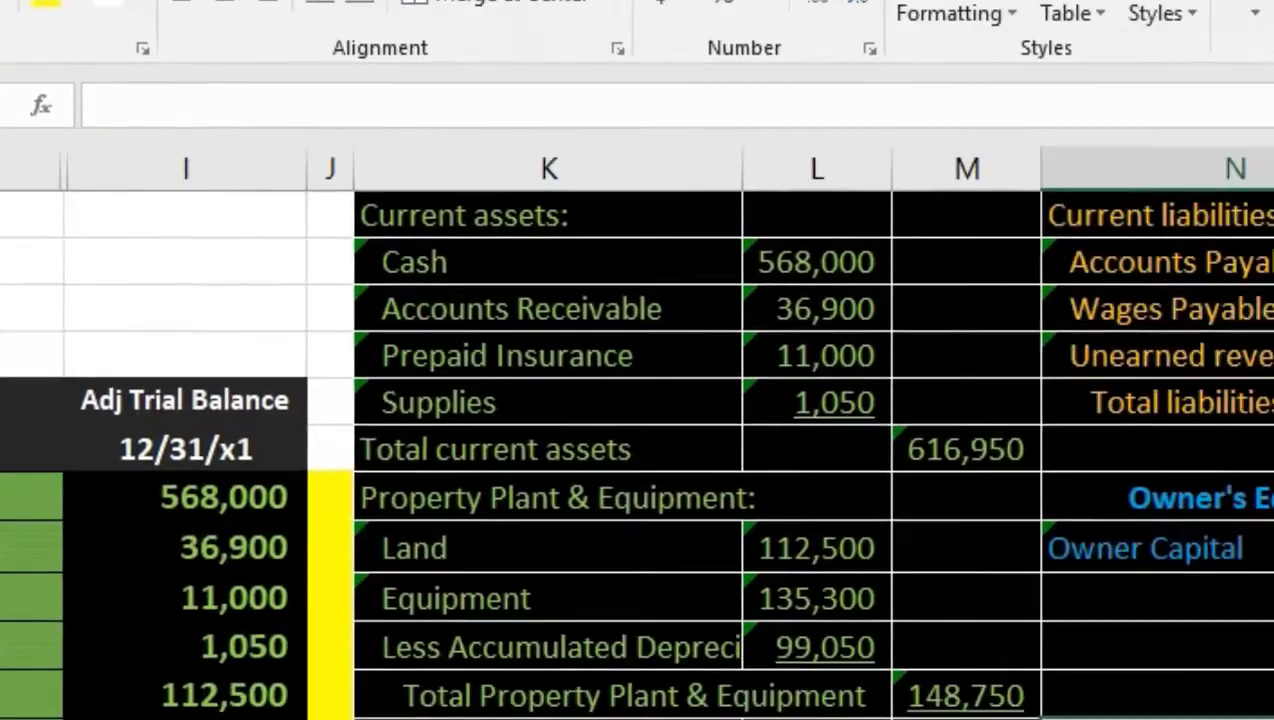
- Compare total assets with total liabilities and owner's equity, and review the liability, equity and income balances in the adjusted trial balance
click(472, 520)
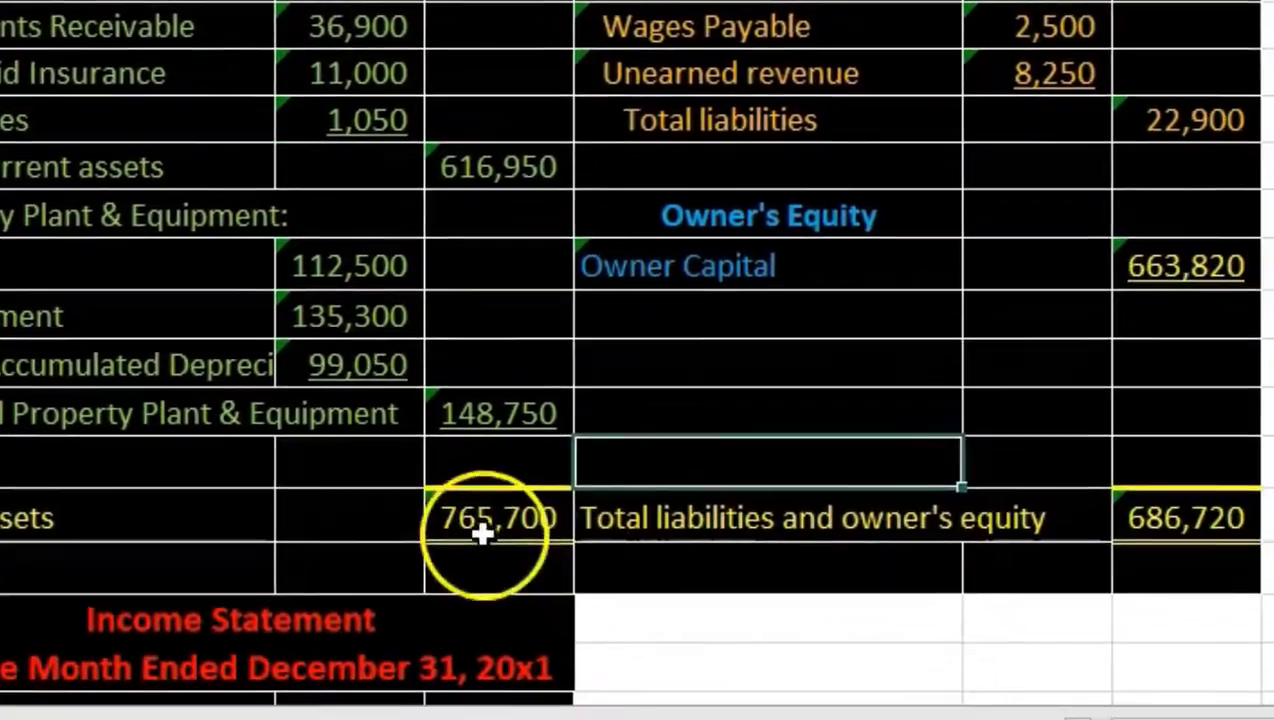
click(1153, 520)
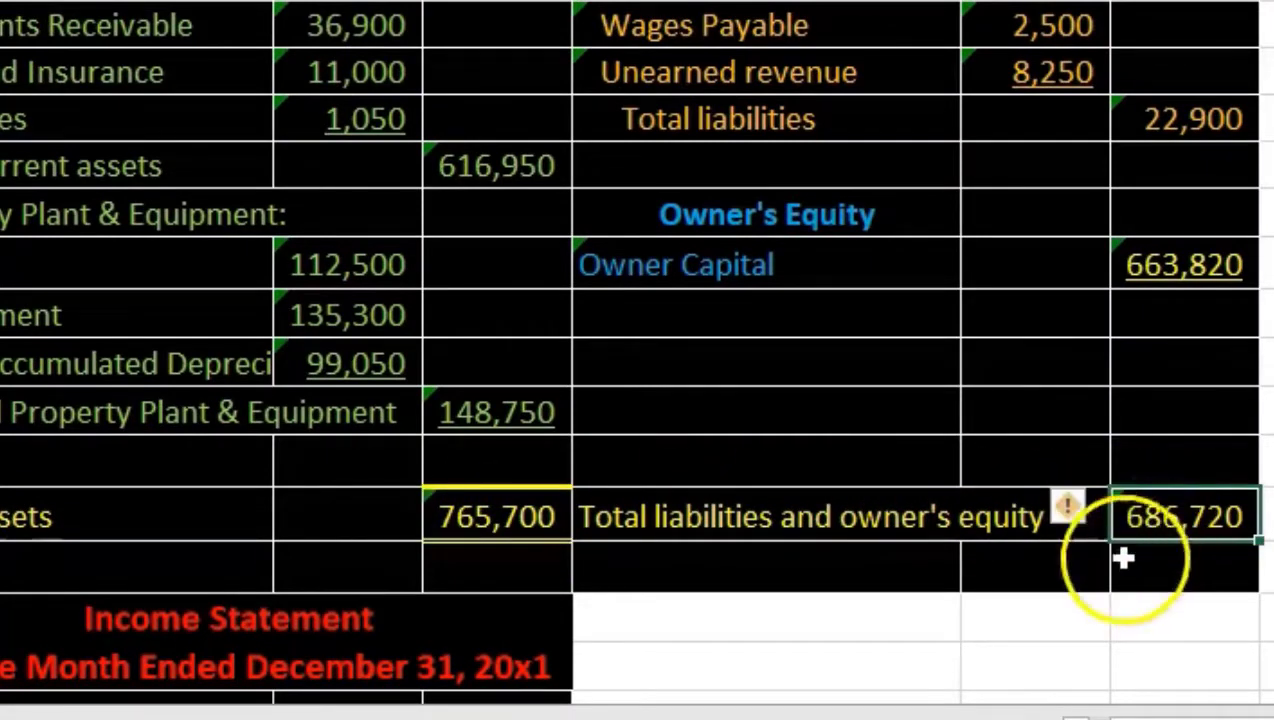
scroll(1102, 570, down, 1)
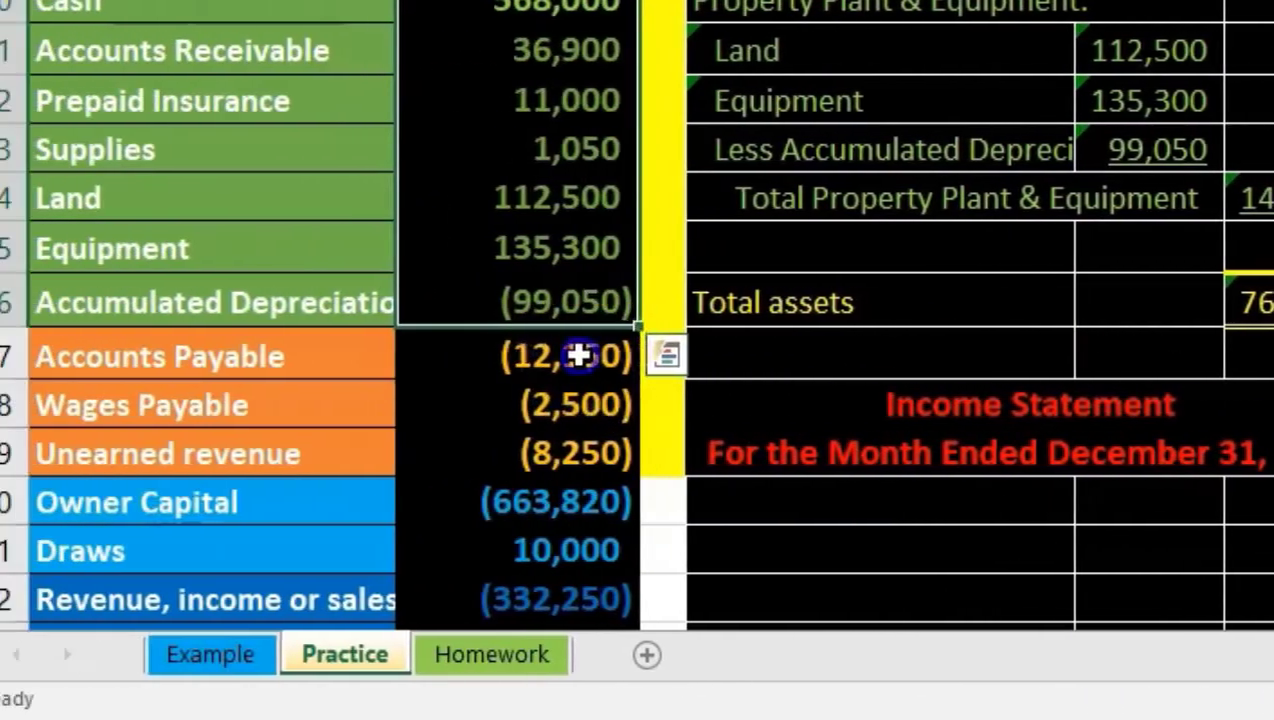
drag(579, 352, 597, 470)
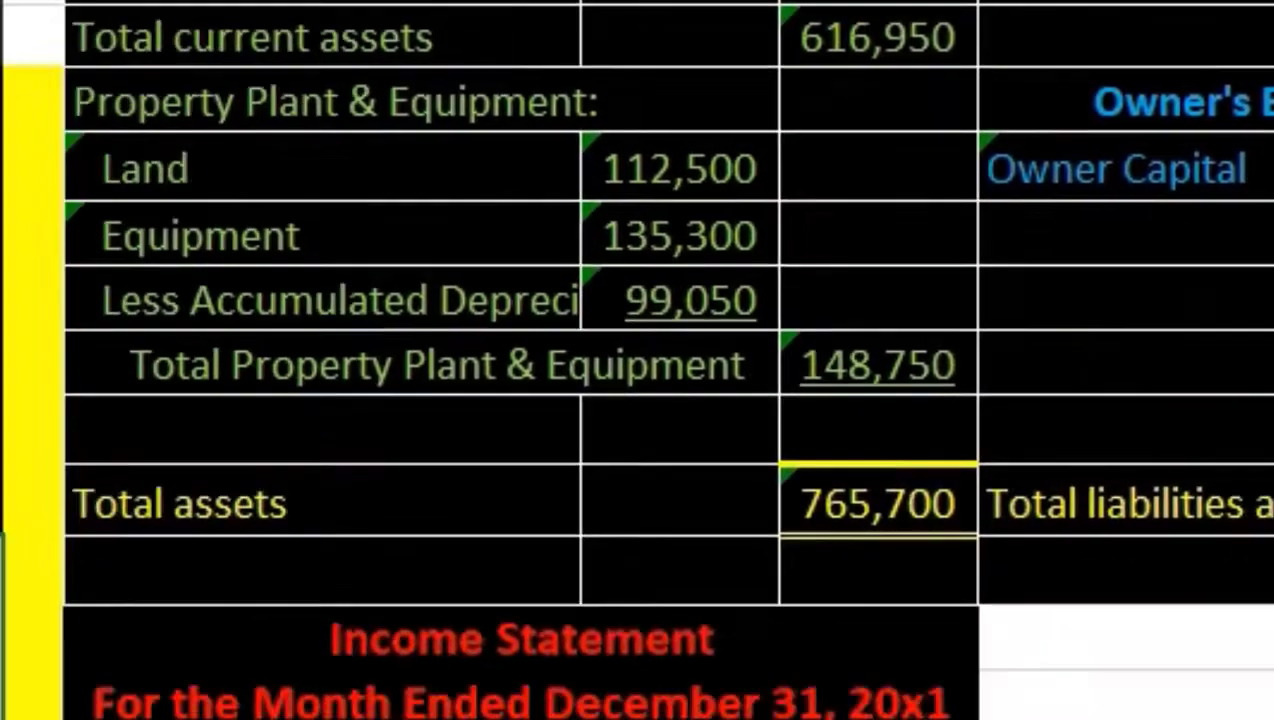
click(605, 436)
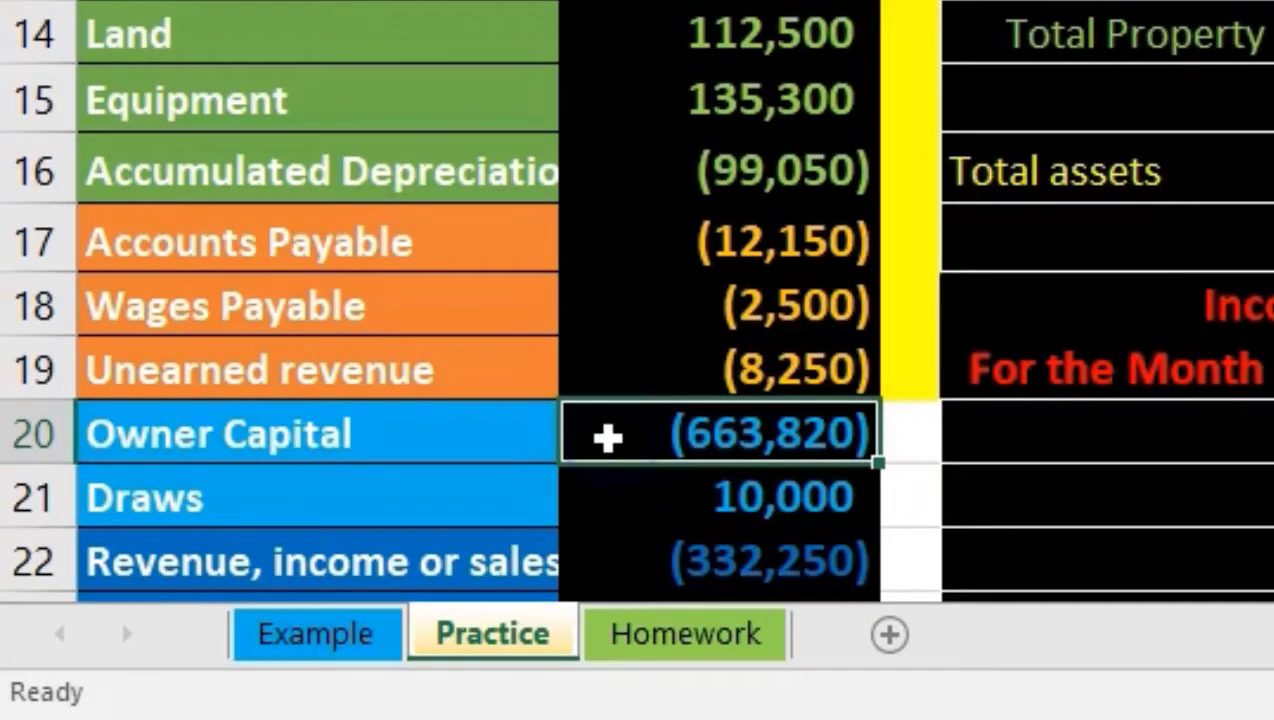
scroll(607, 437, down, 3)
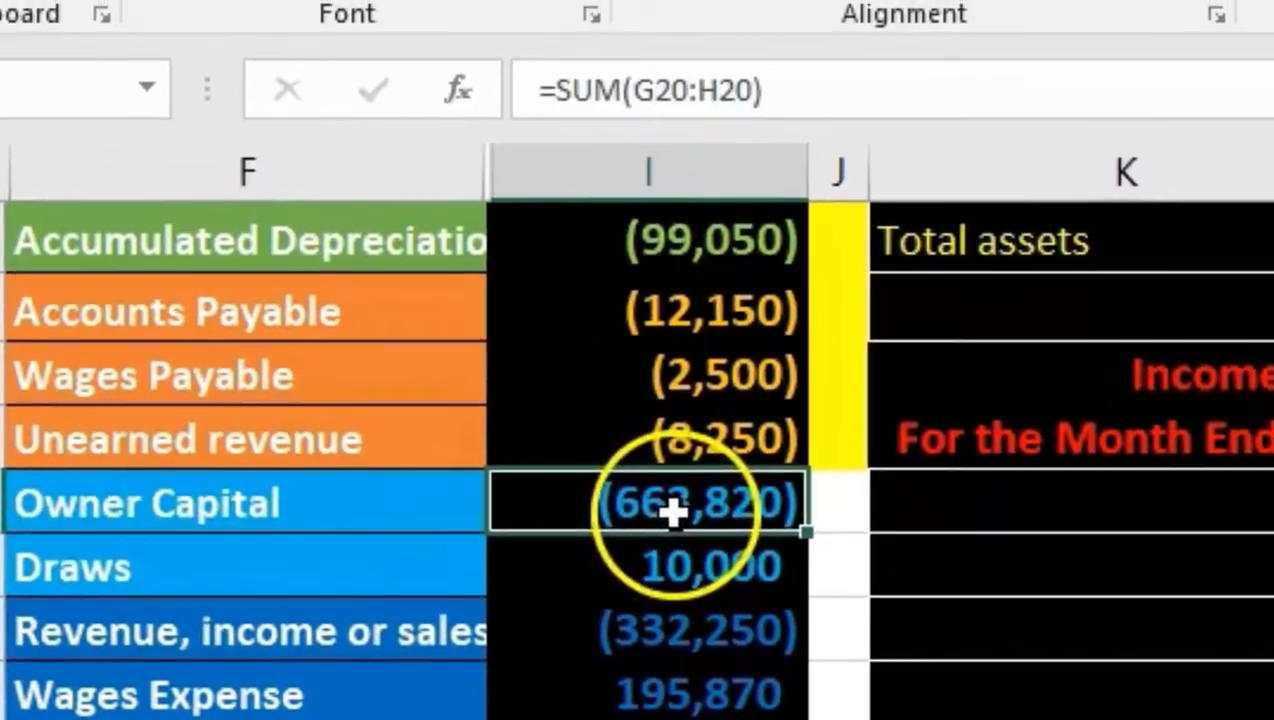
drag(674, 512, 712, 719)
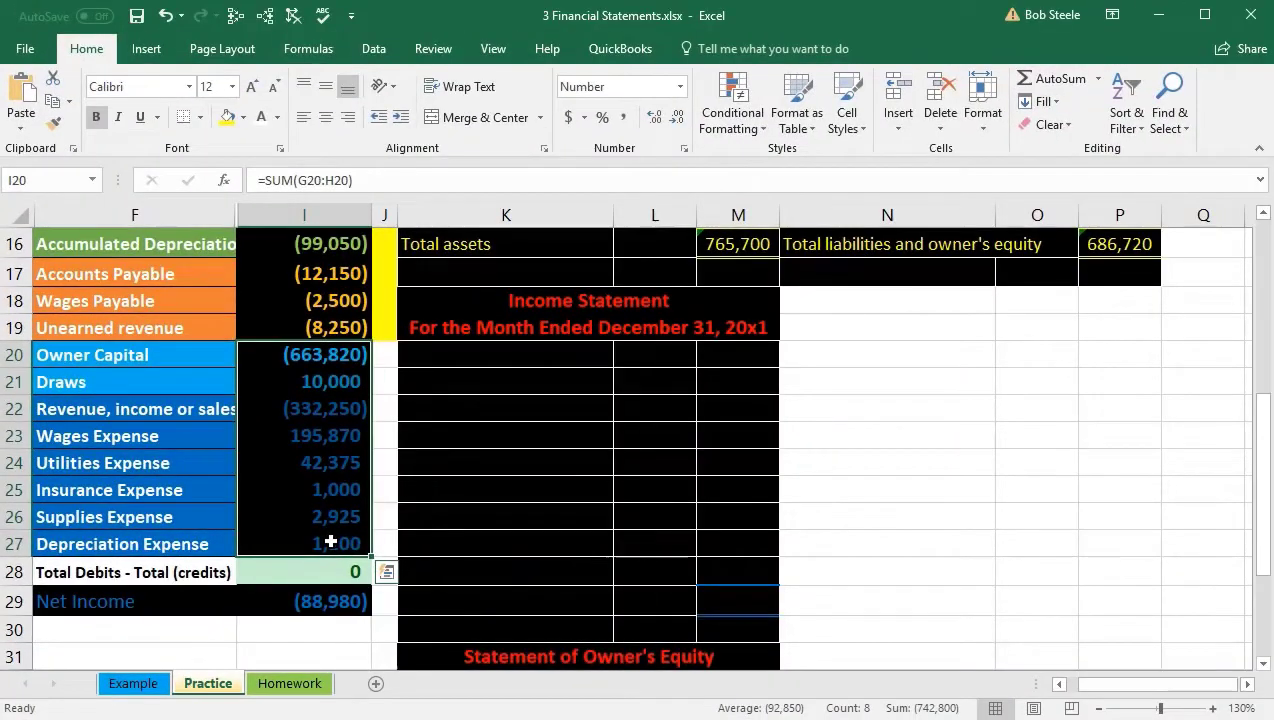
- Examine the asset and liability accounts against I20:I27, checking Owner Capital, Draws, revenue and the expenses
scroll(330, 541, up, 3)
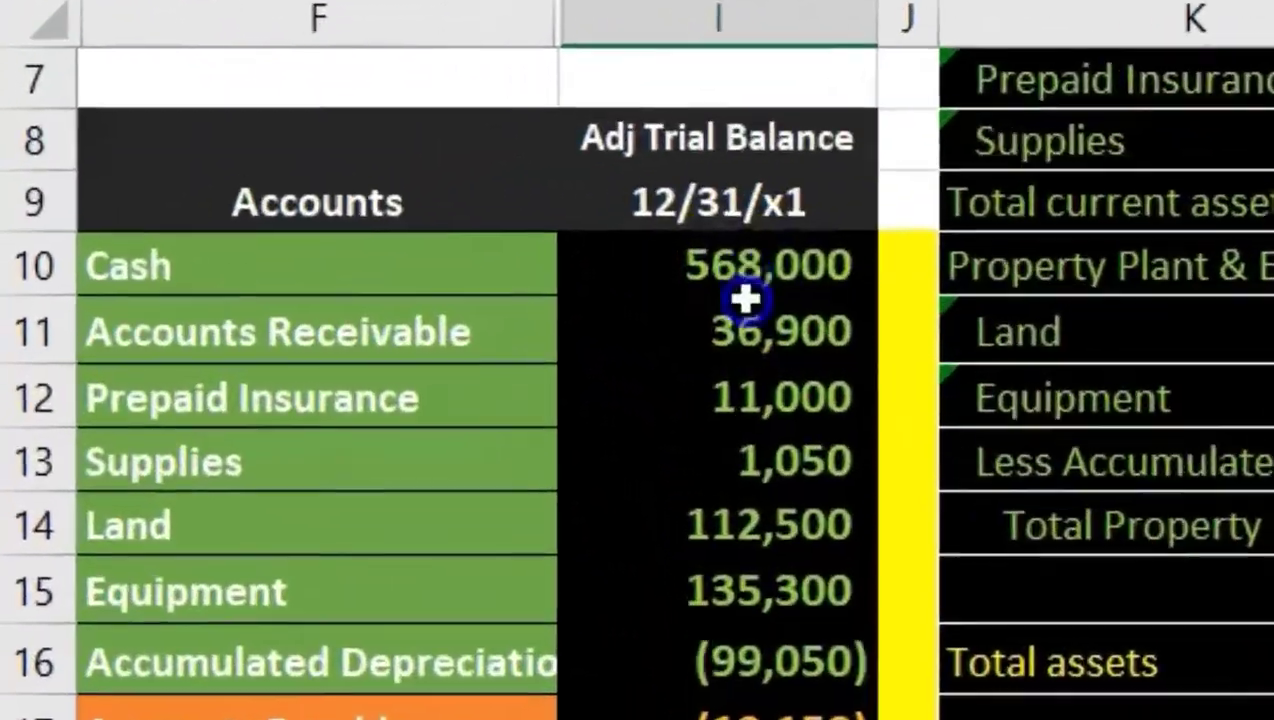
drag(745, 296, 768, 719)
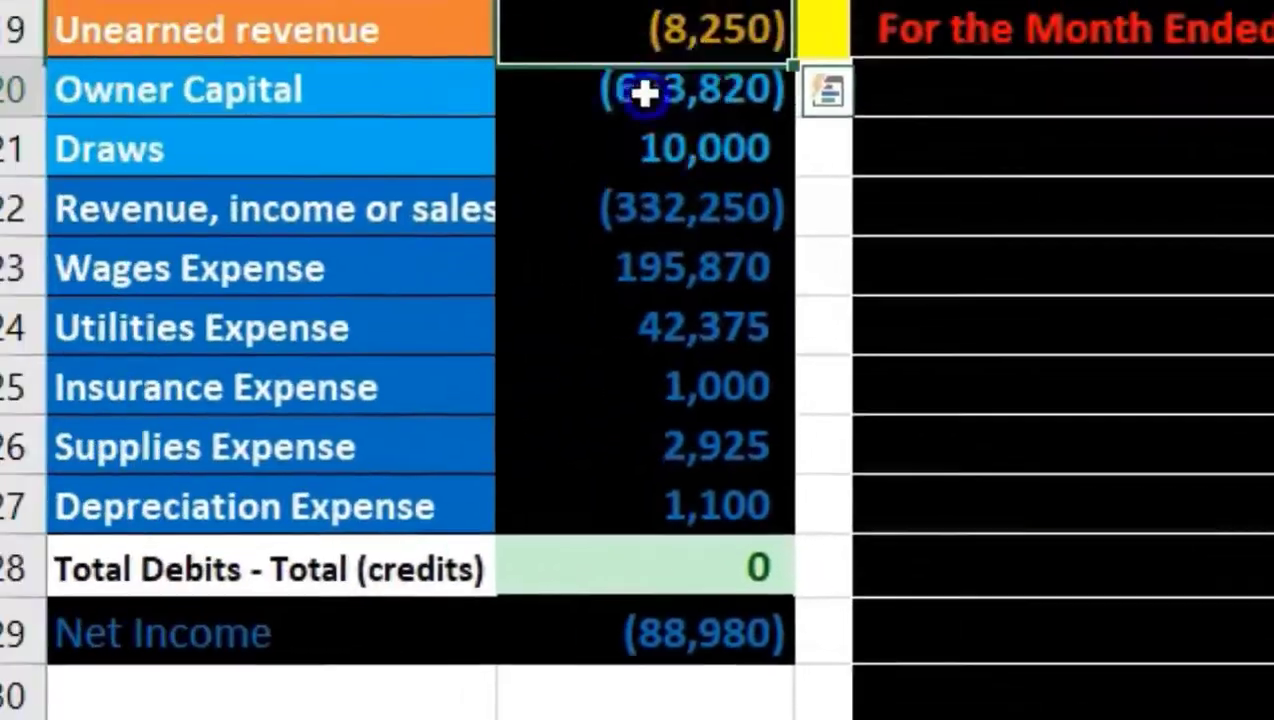
drag(648, 91, 648, 512)
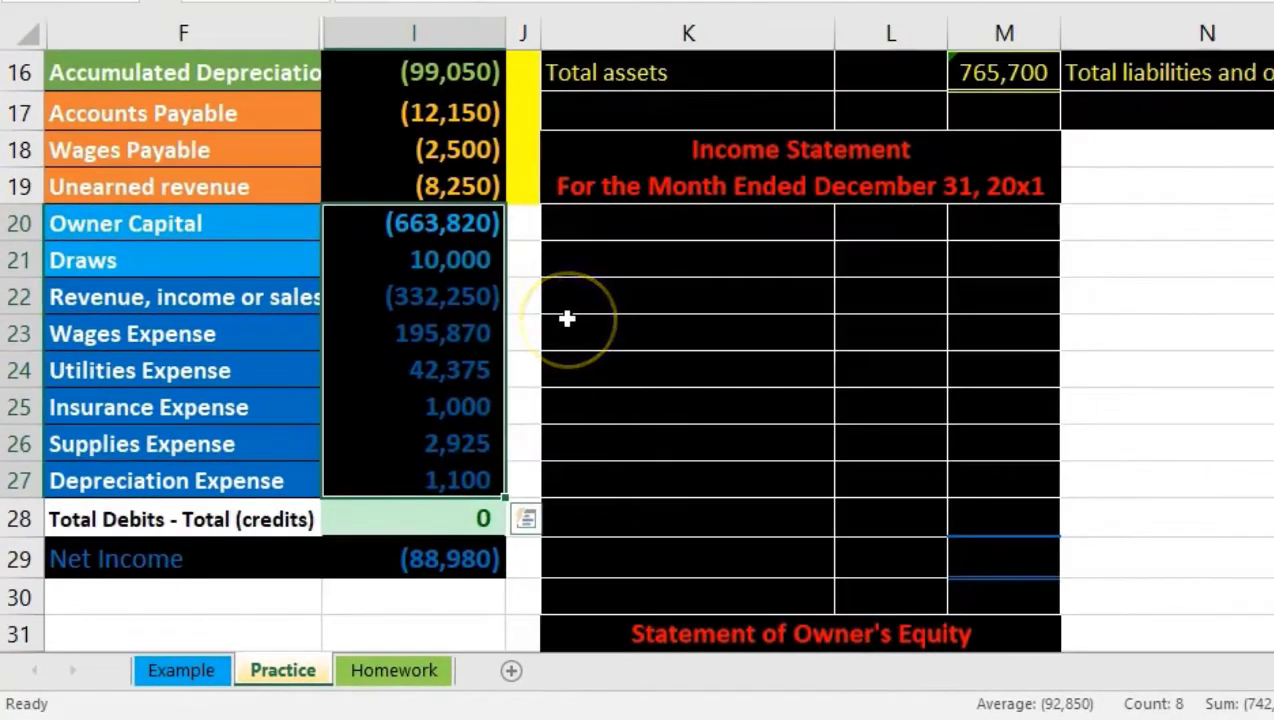
click(373, 222)
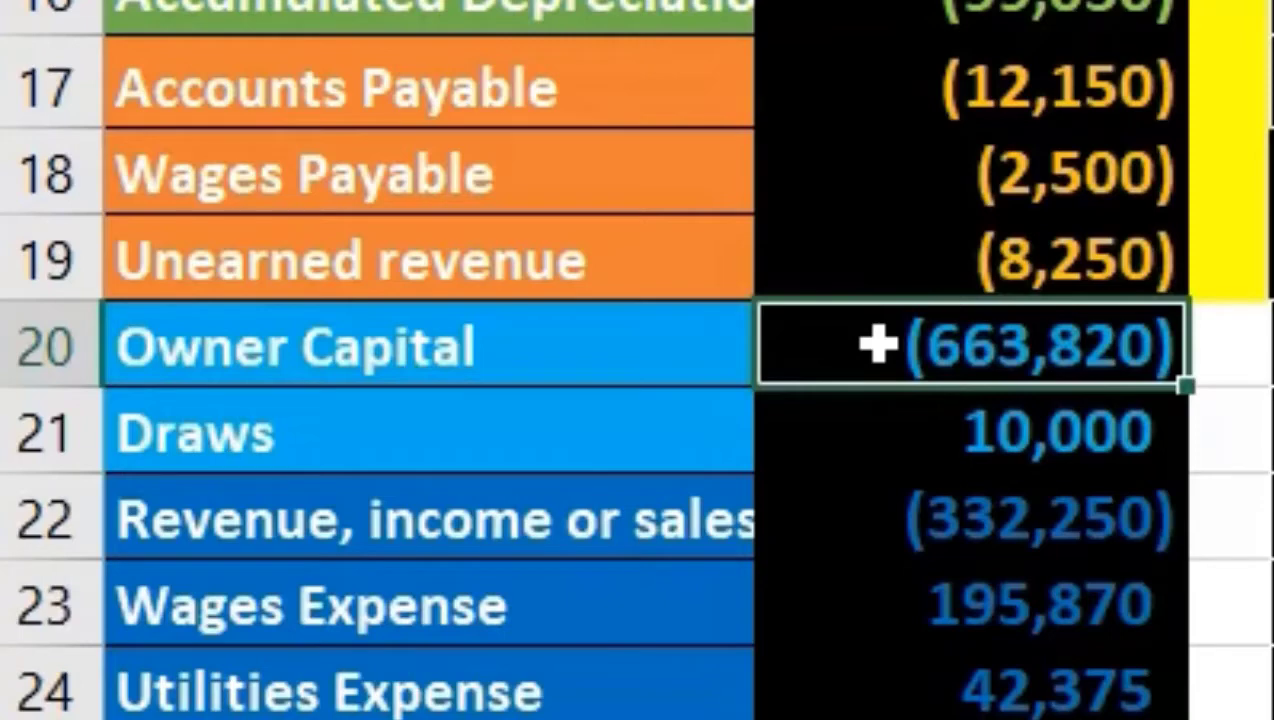
click(887, 424)
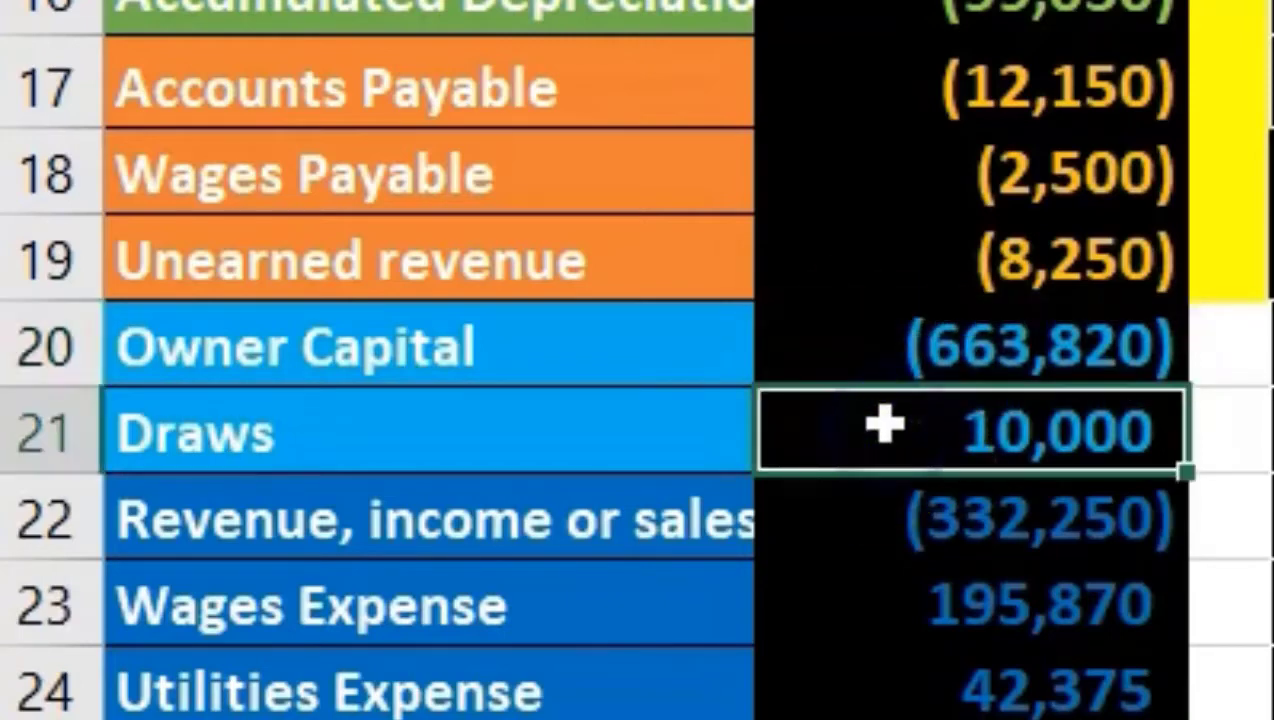
click(890, 512)
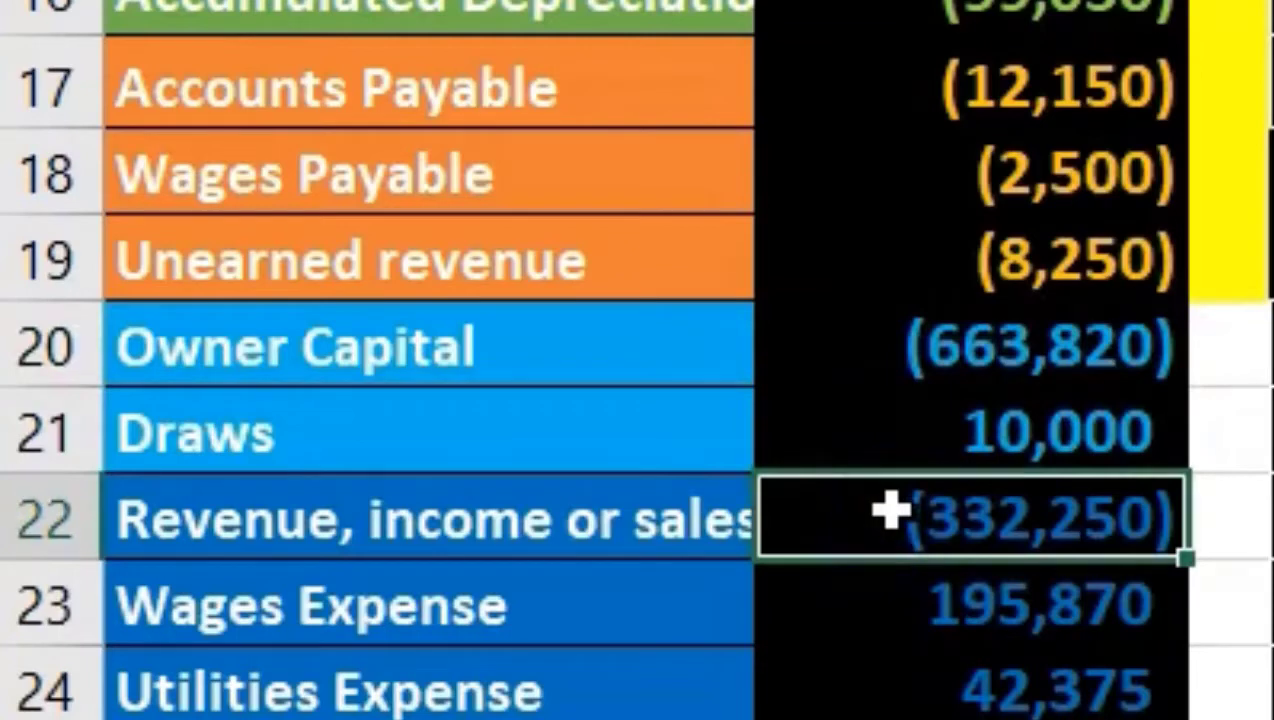
drag(890, 611, 855, 680)
scroll(916, 594, down, 2)
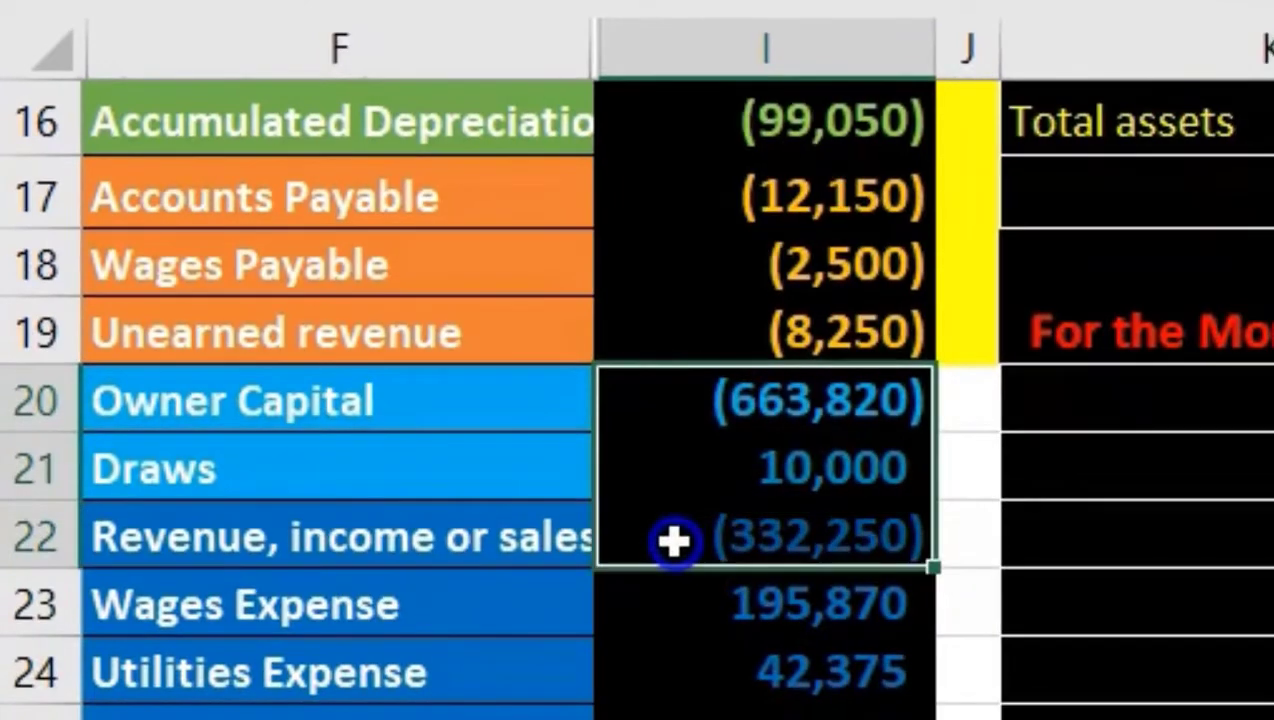
- Check the combined sum of the Owner Capital through Depreciation Expense balances in I20:I27
drag(673, 541, 679, 516)
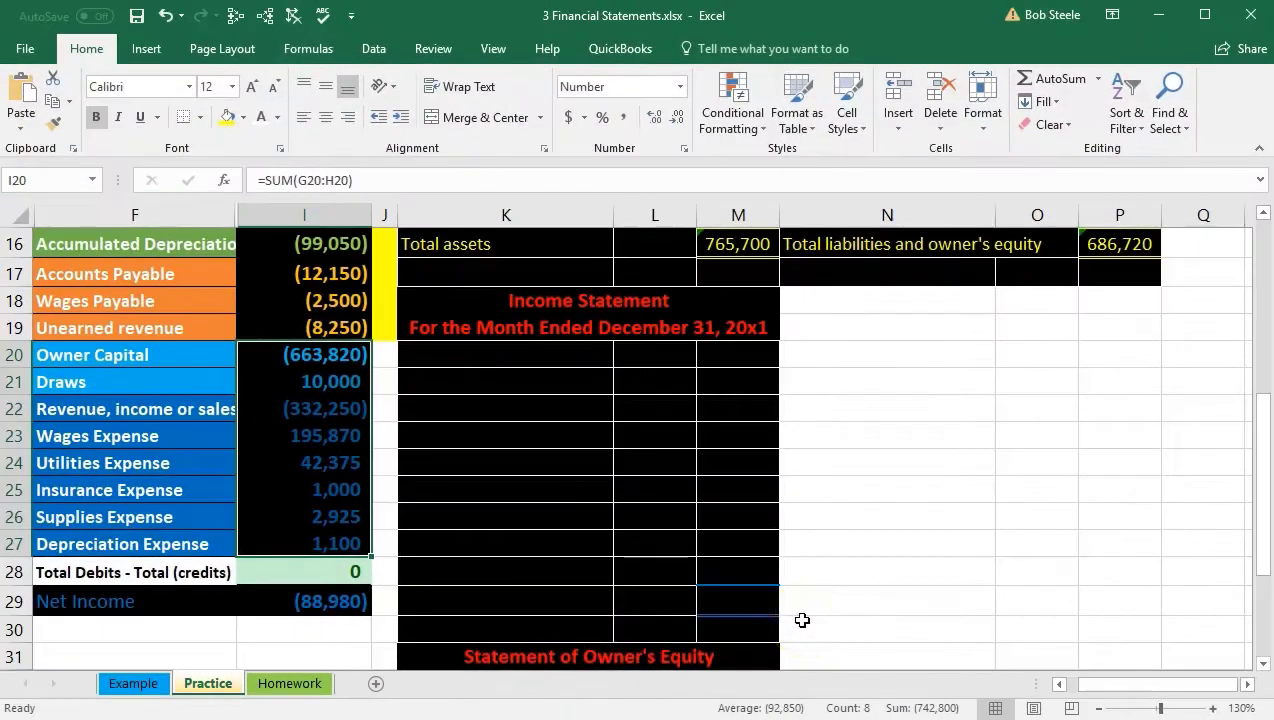
scroll(802, 620, up, 1)
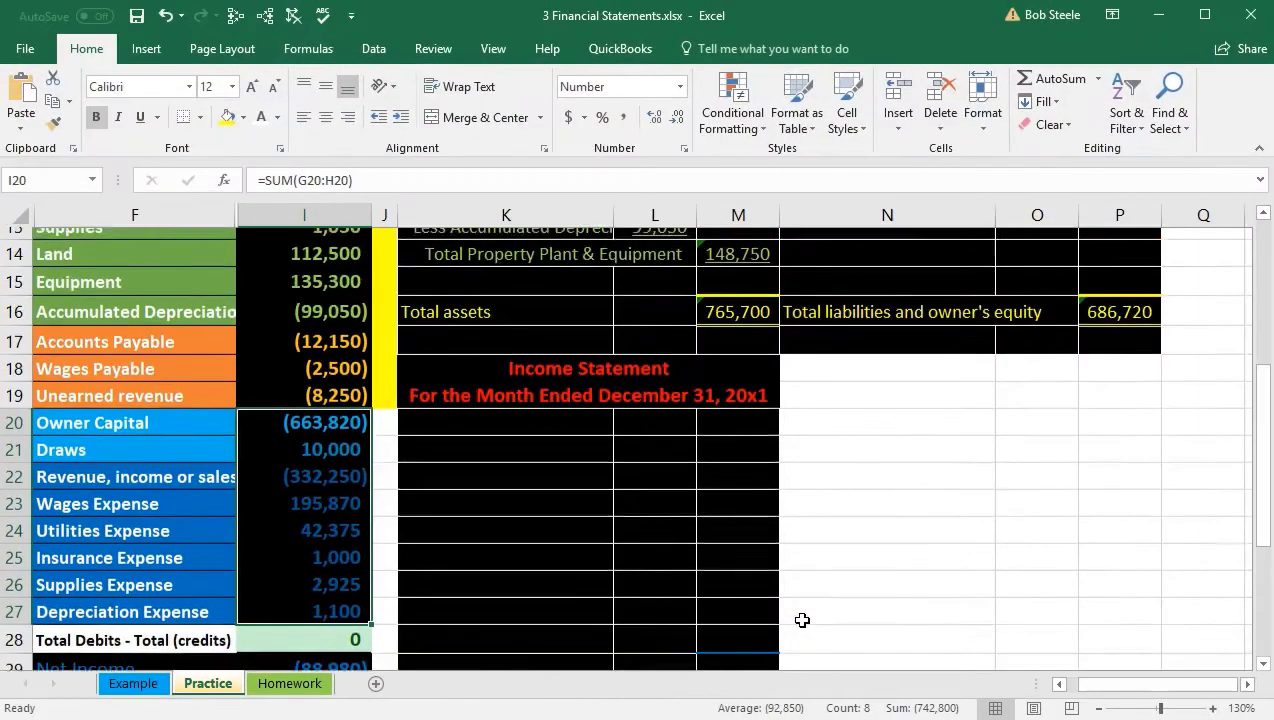
scroll(802, 620, up, 3)
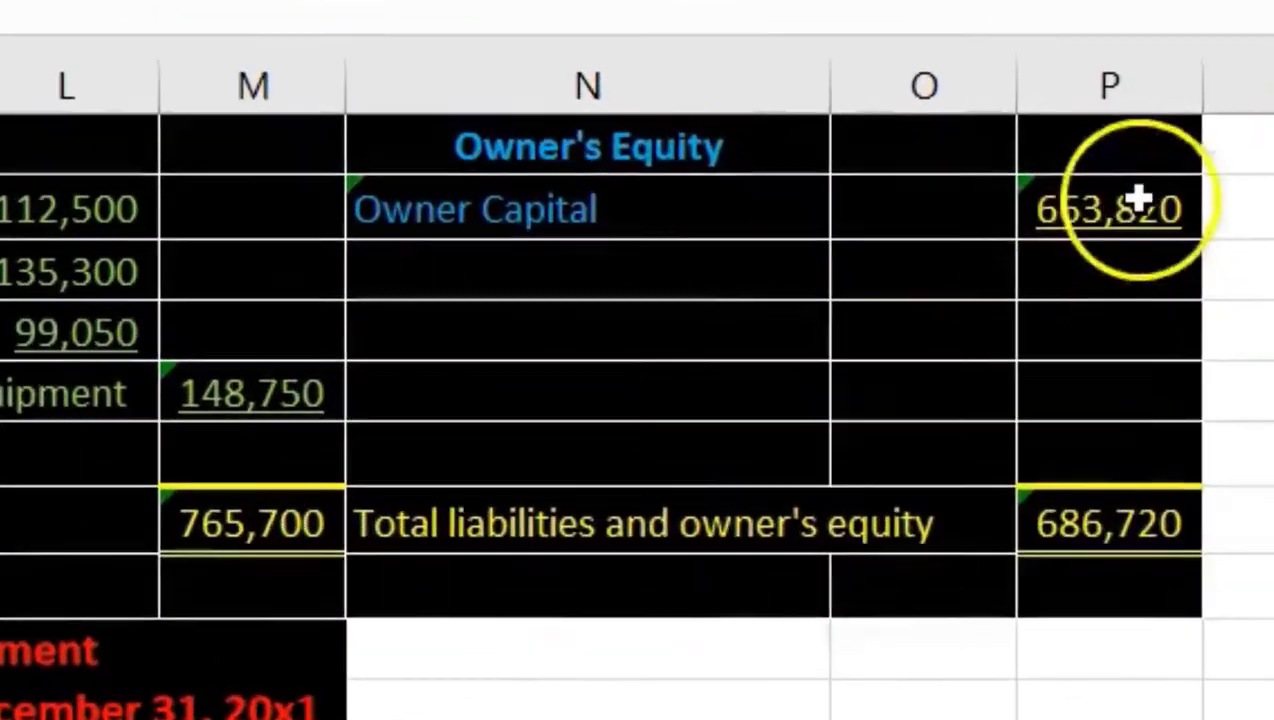
- Replace the Owner Capital amount in P11 with a negative SUM of the trial balance amounts in I20:I27
click(1139, 200)
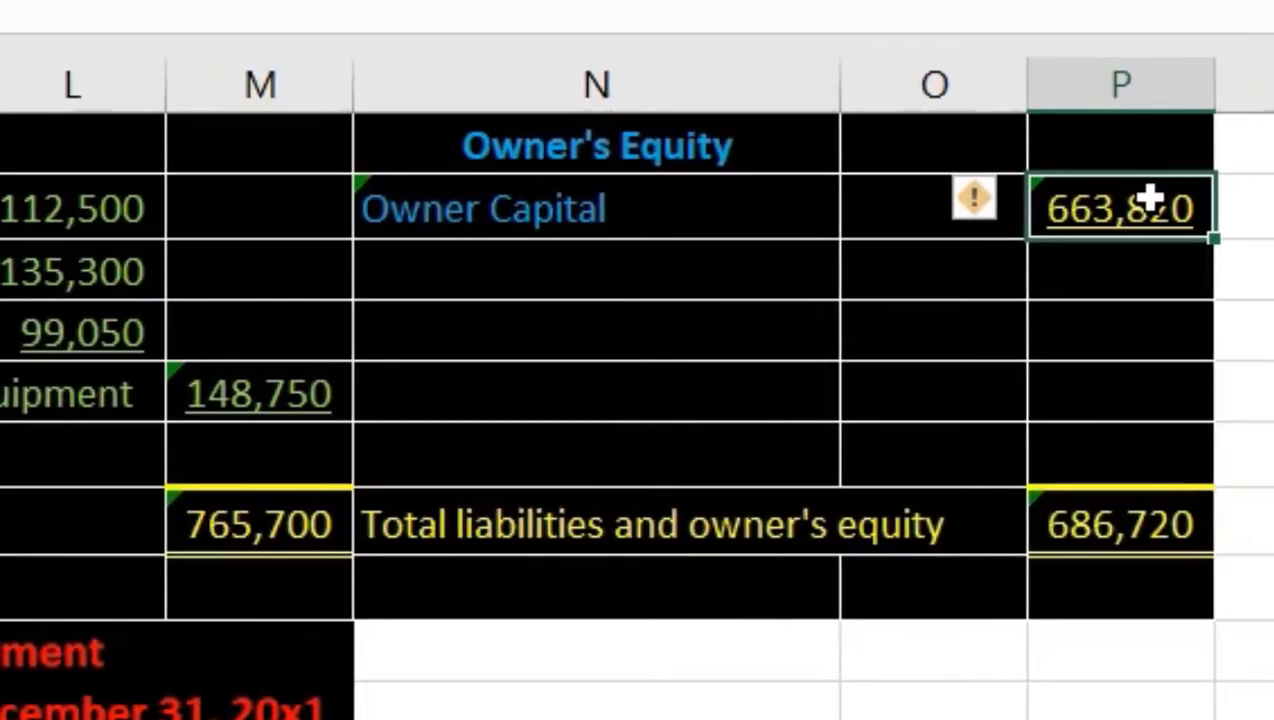
key(Delete)
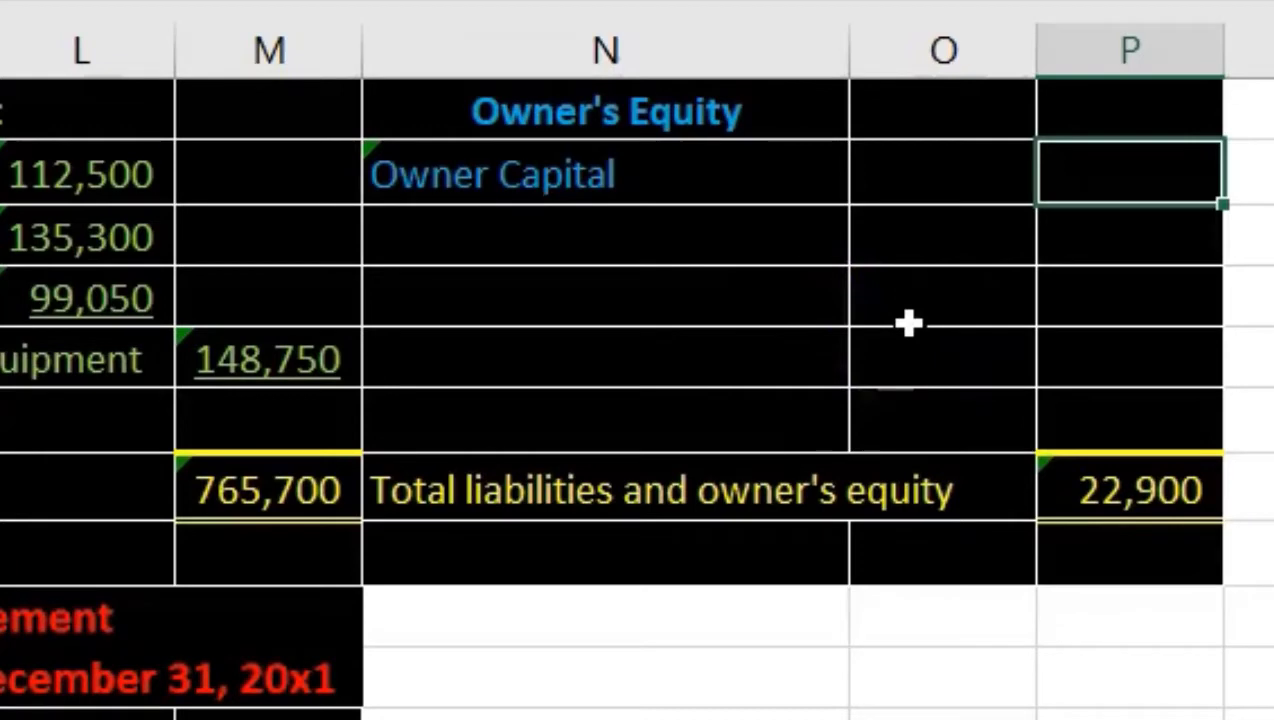
text(=)
text(sum)
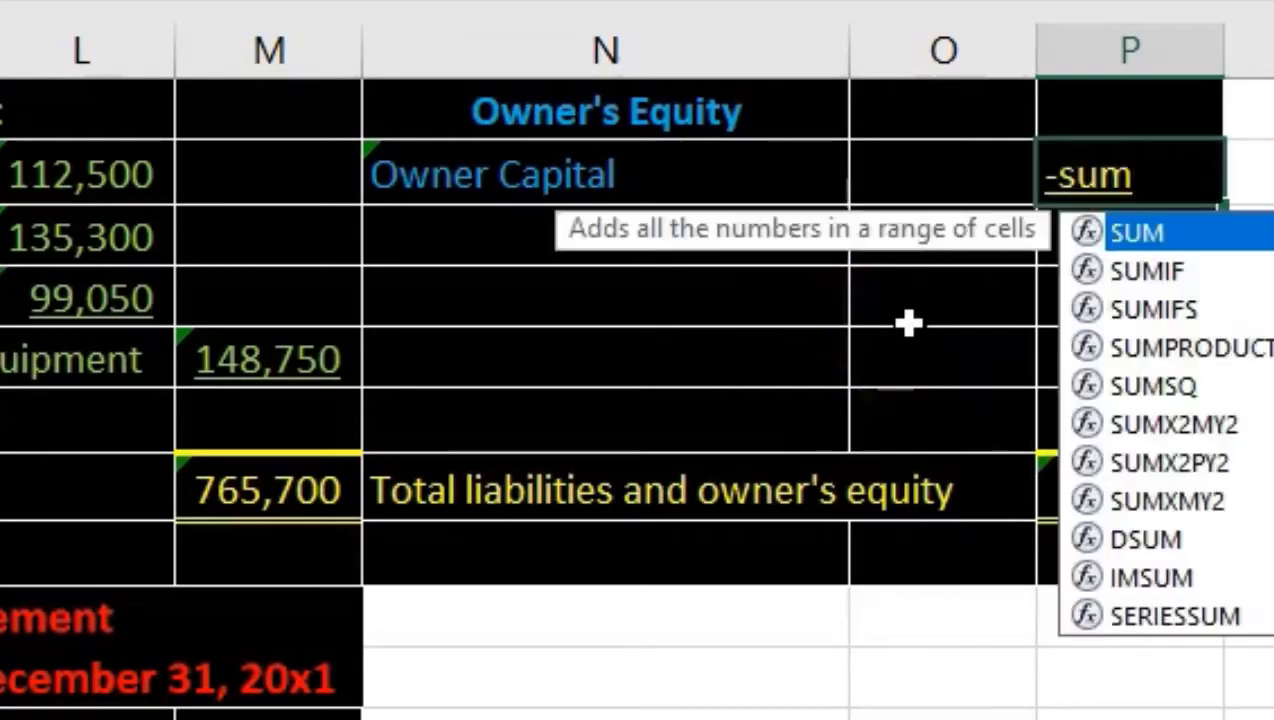
click(1095, 230)
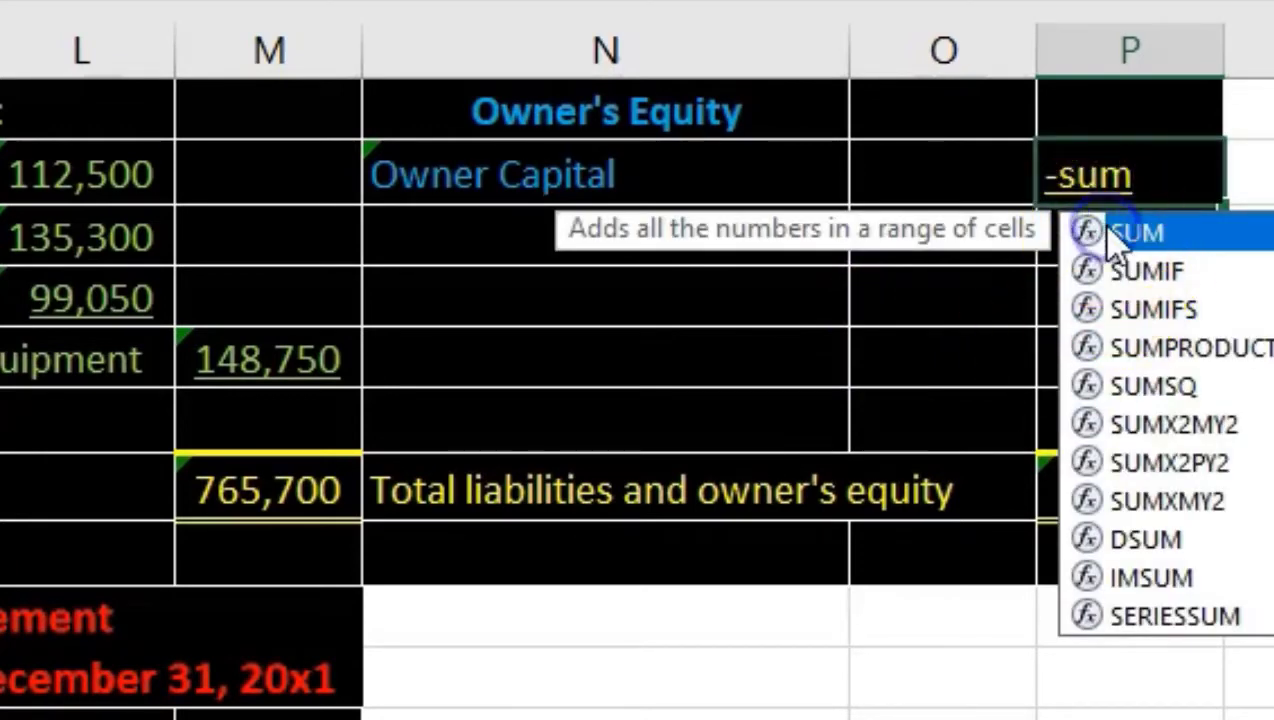
key(Tab)
scroll(1113, 243, down, 1)
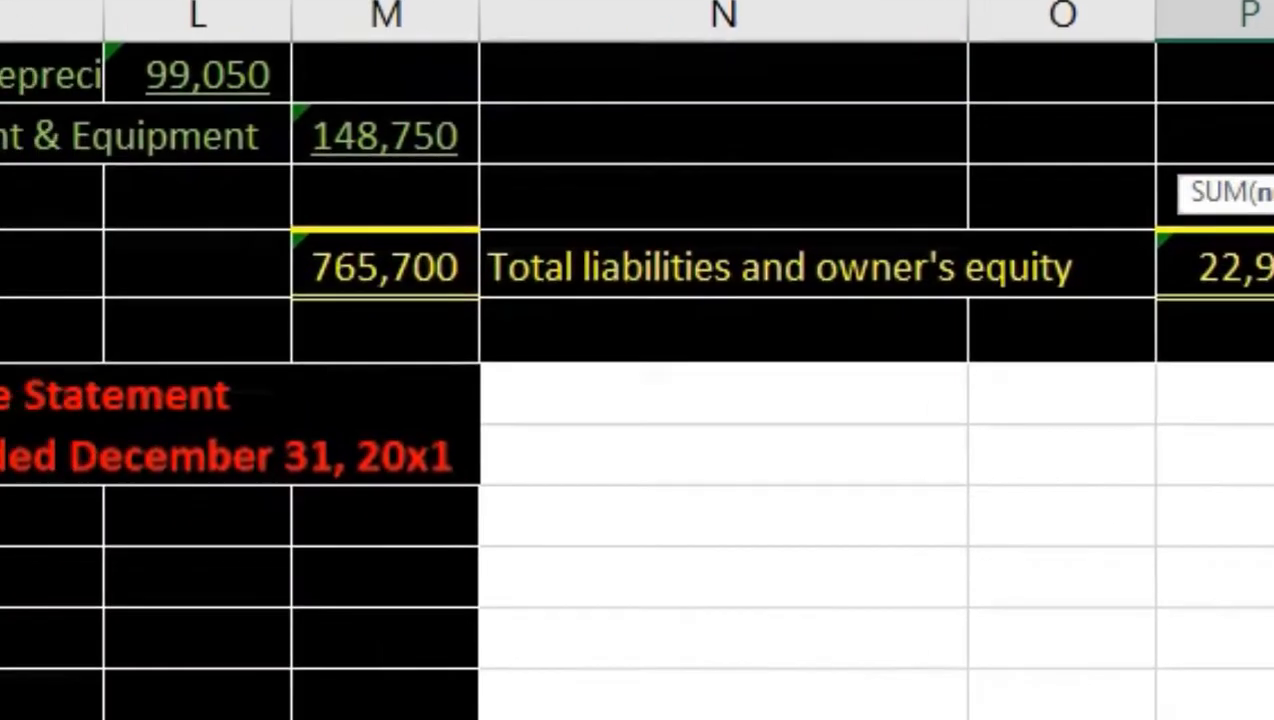
mouse_move(527, 208)
mouse_down()
mouse_move(788, 148)
mouse_move(800, 192)
mouse_move(778, 548)
mouse_up()
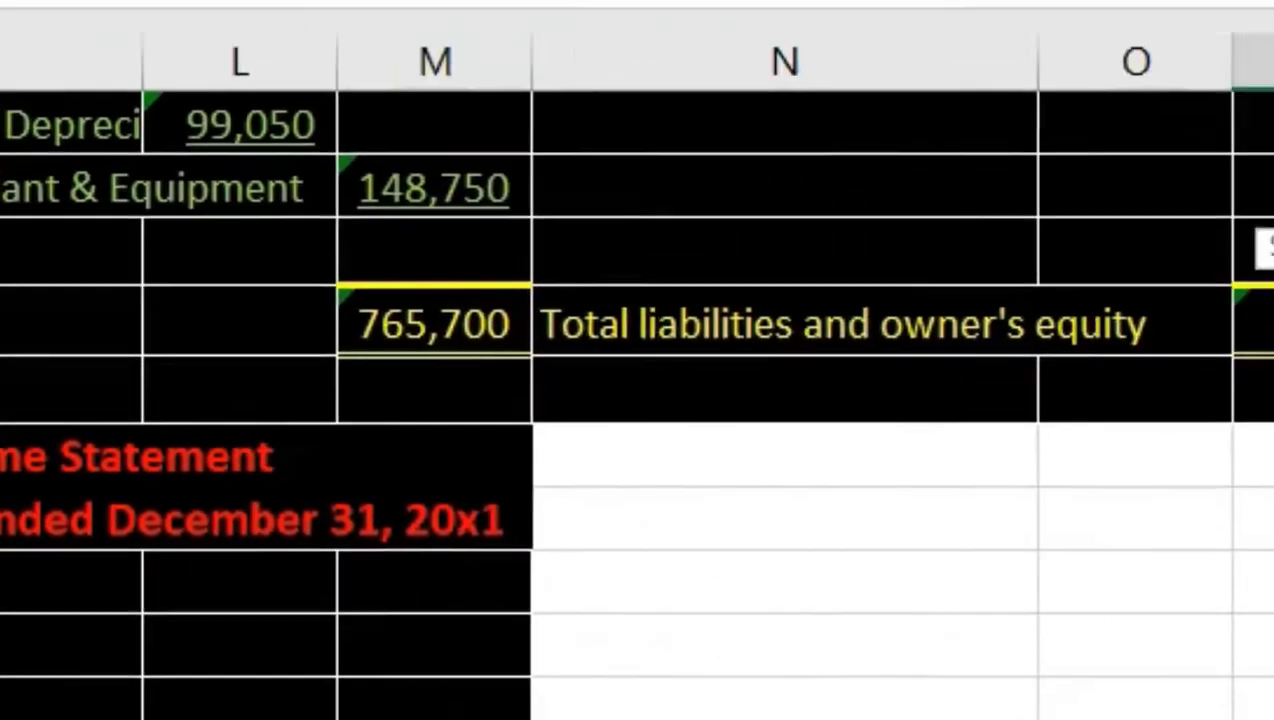
key(Escape)
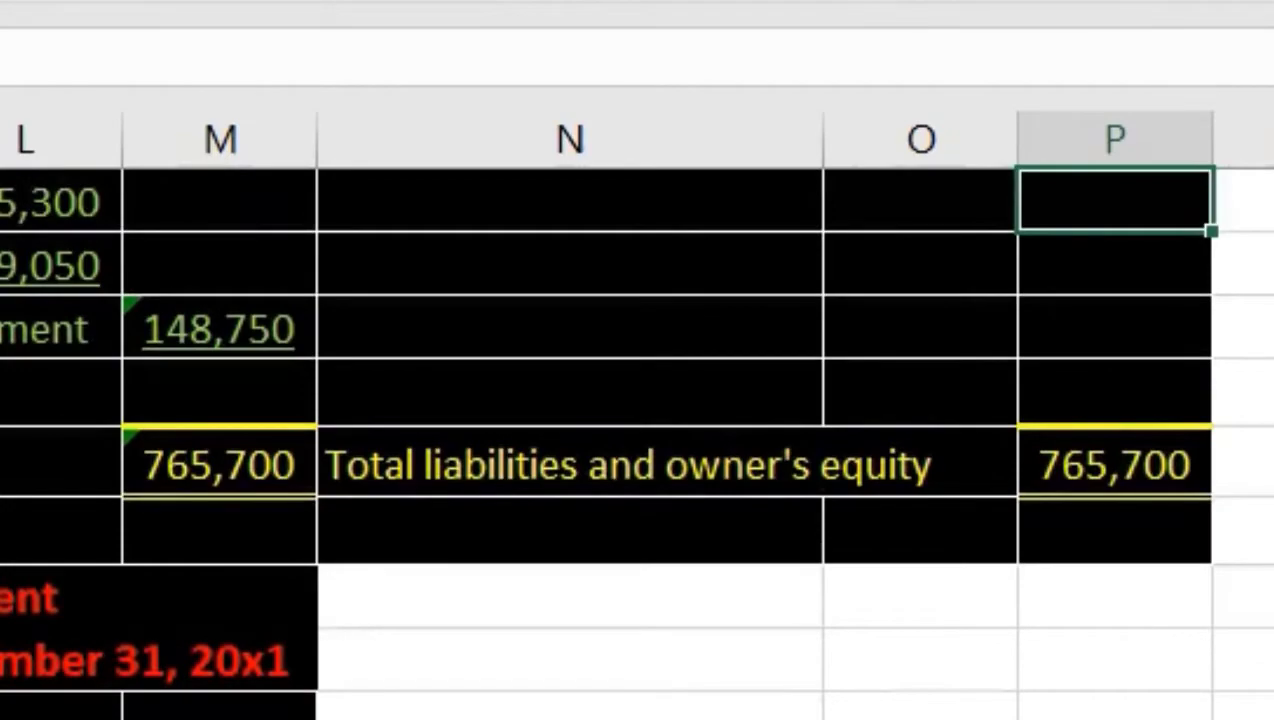
- Compare the Owner Capital amount and total liabilities and owner's equity with total assets and the trial balance's equity accounts
scroll(637, 440, up, 2)
click(1120, 510)
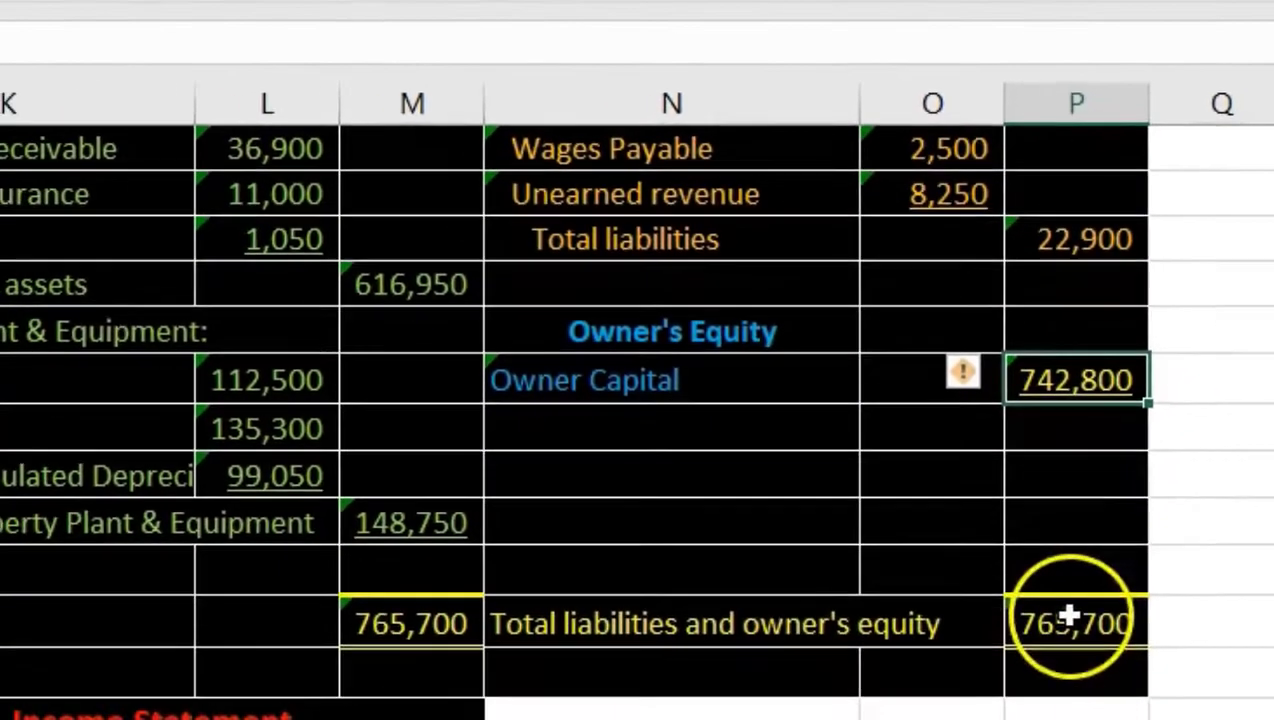
click(1068, 620)
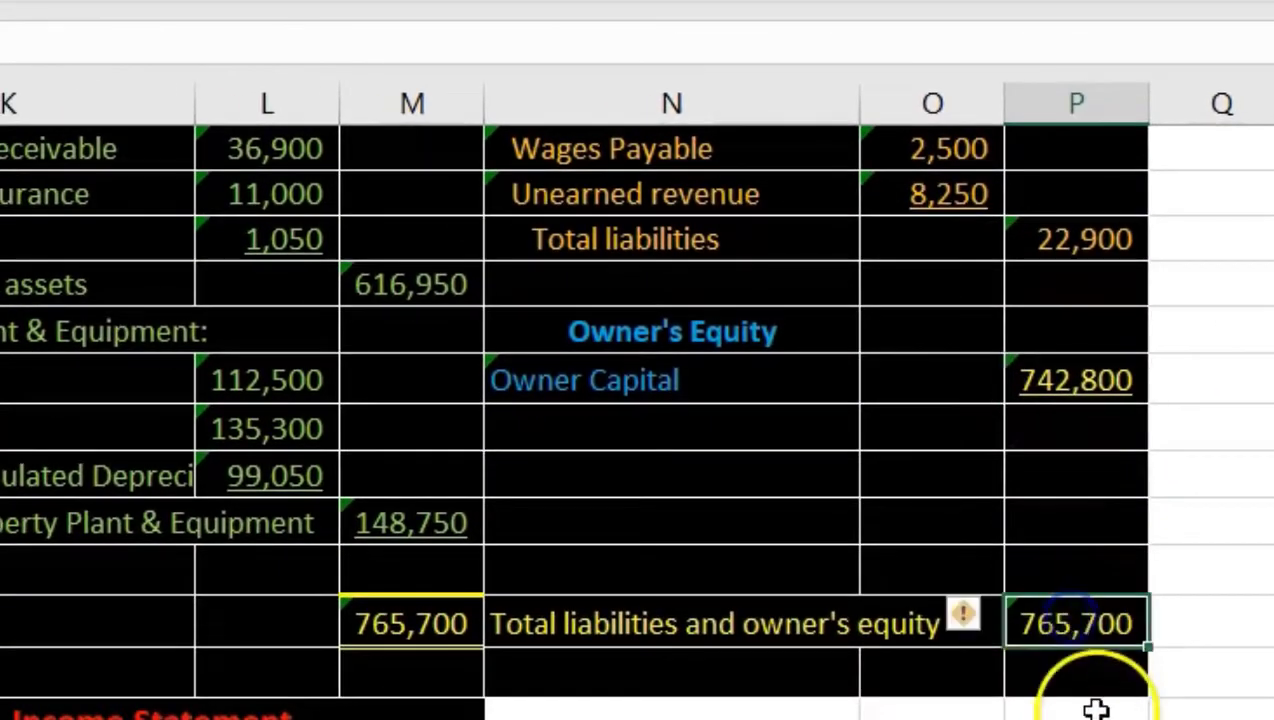
click(1058, 372)
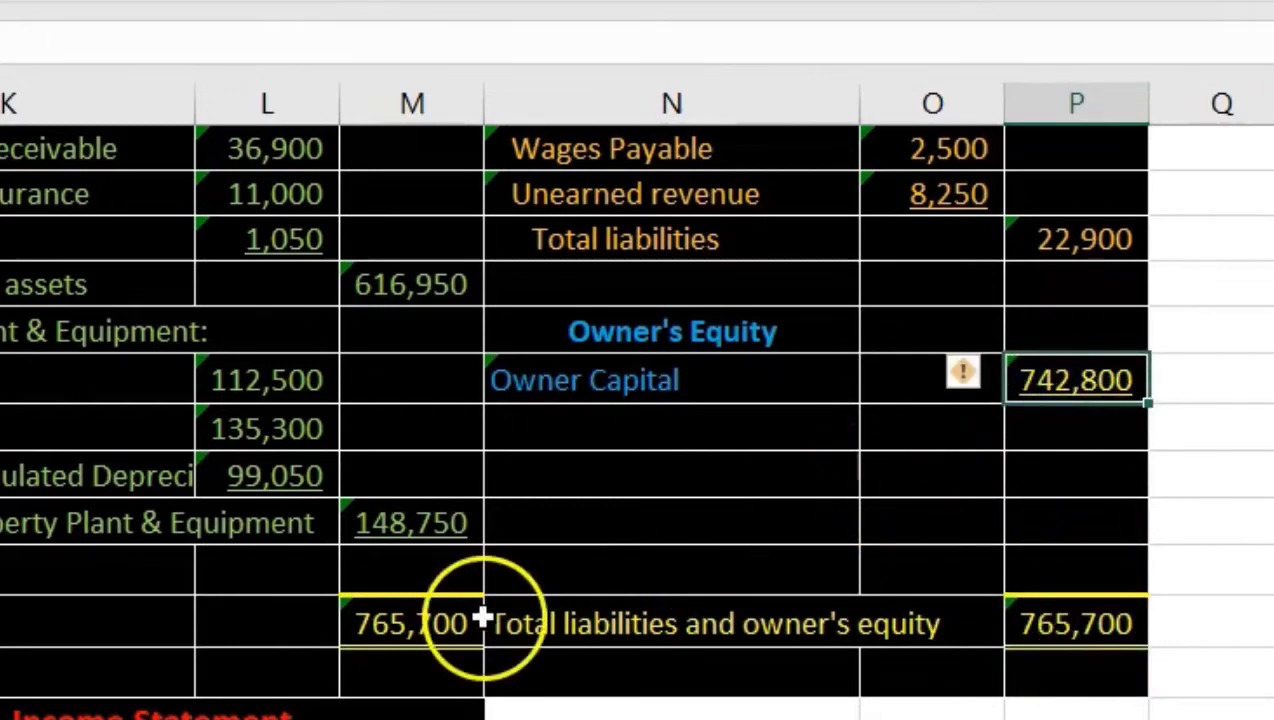
scroll(484, 614, down, 1)
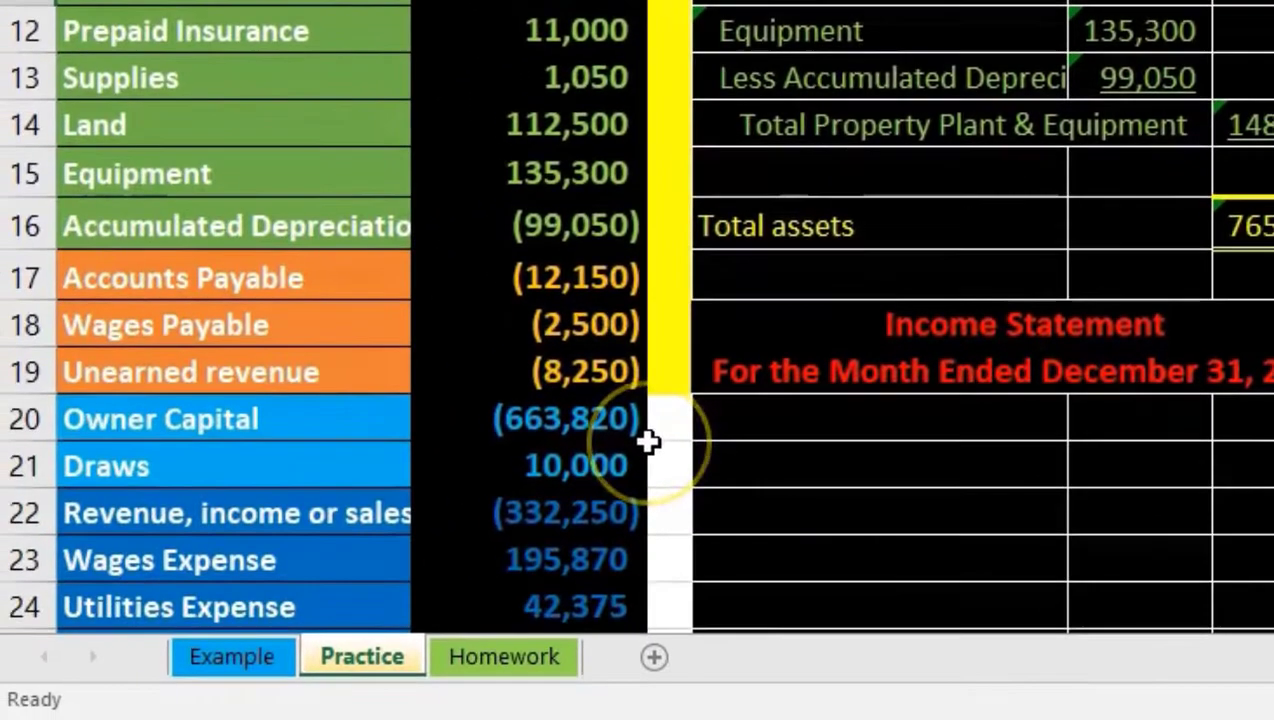
scroll(648, 441, down, 1)
scroll(648, 441, down, 1)
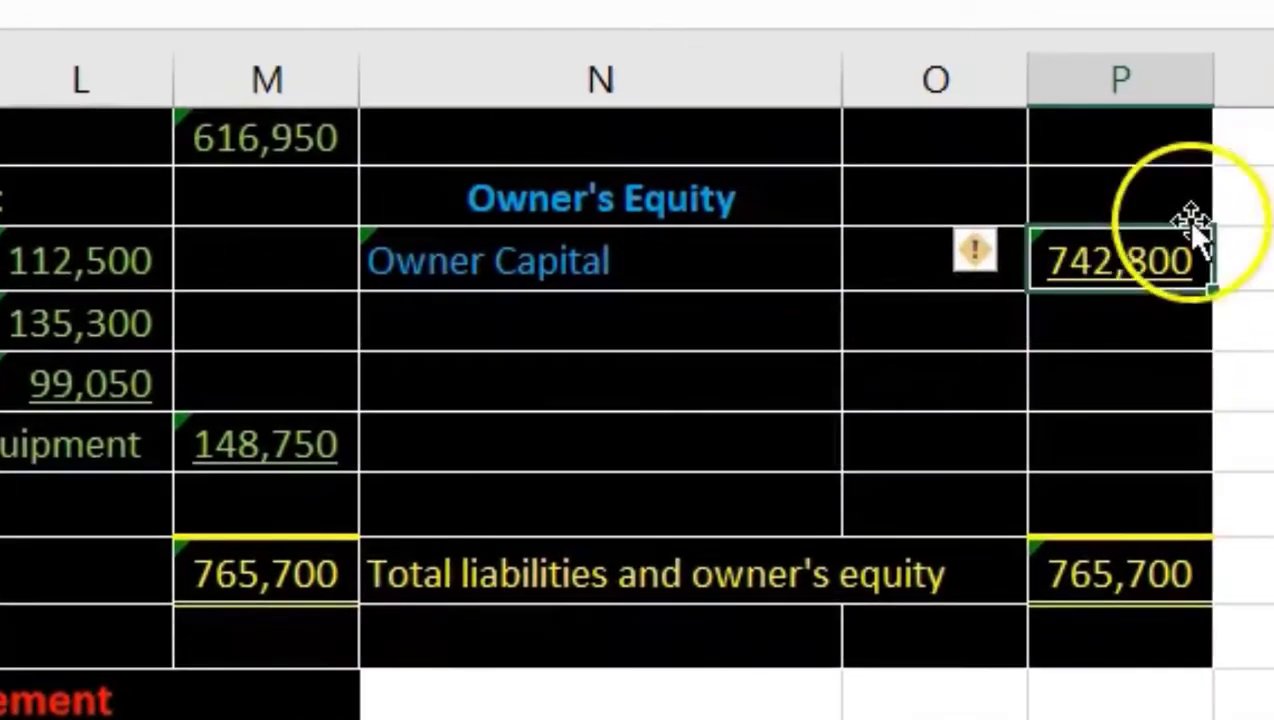
scroll(1129, 523, up, 1)
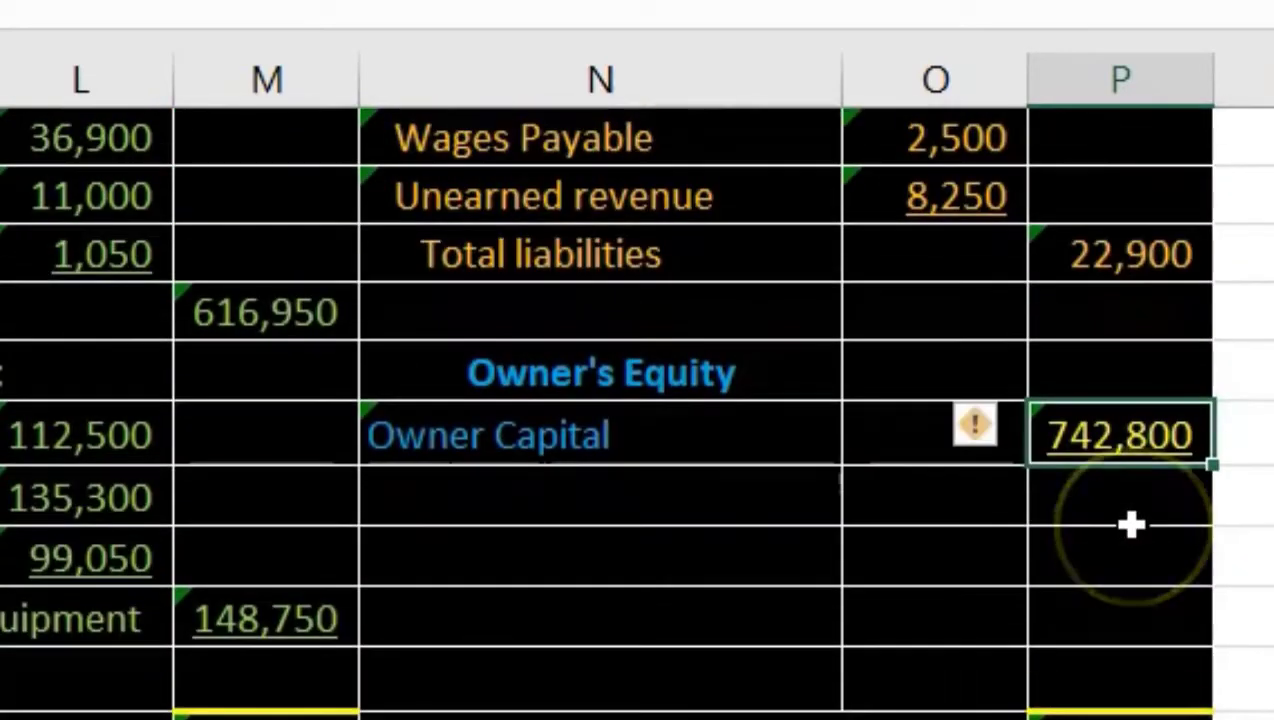
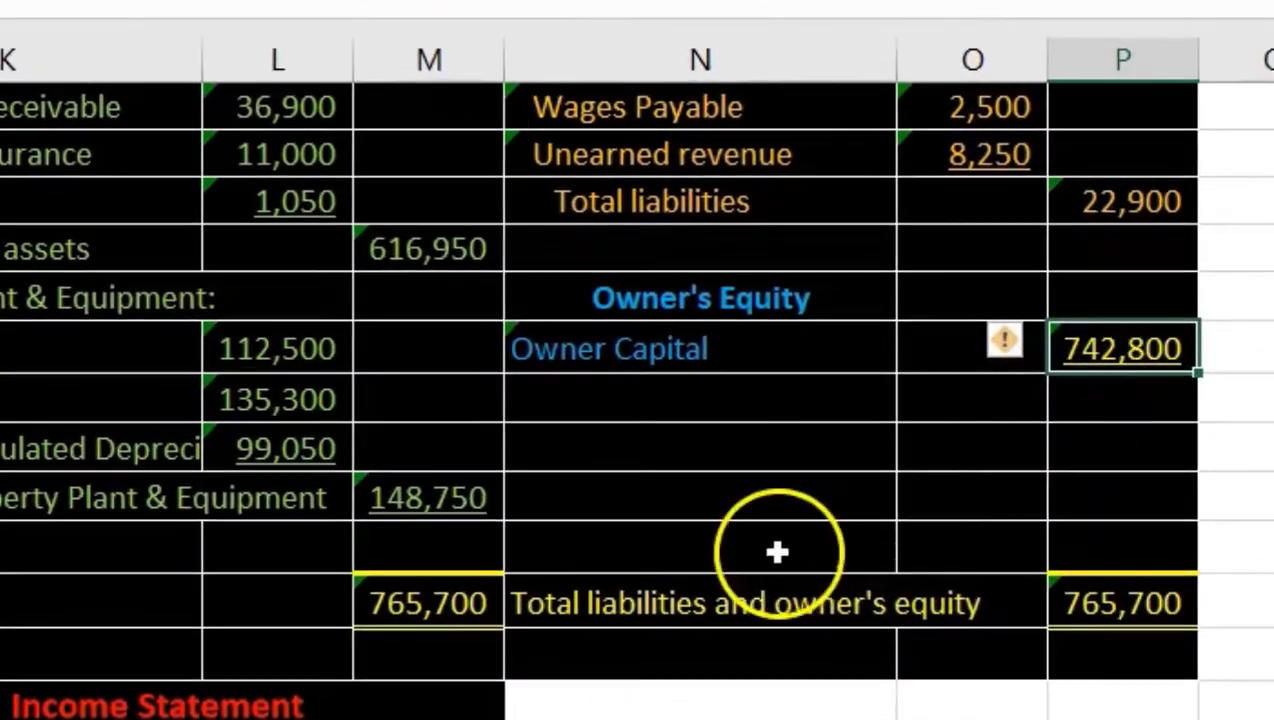
- Examine the trial balance amounts in I20:I27, singling out the revenue and expense accounts in rows 22 to 27
scroll(775, 555, down, 2)
scroll(771, 560, down, 2)
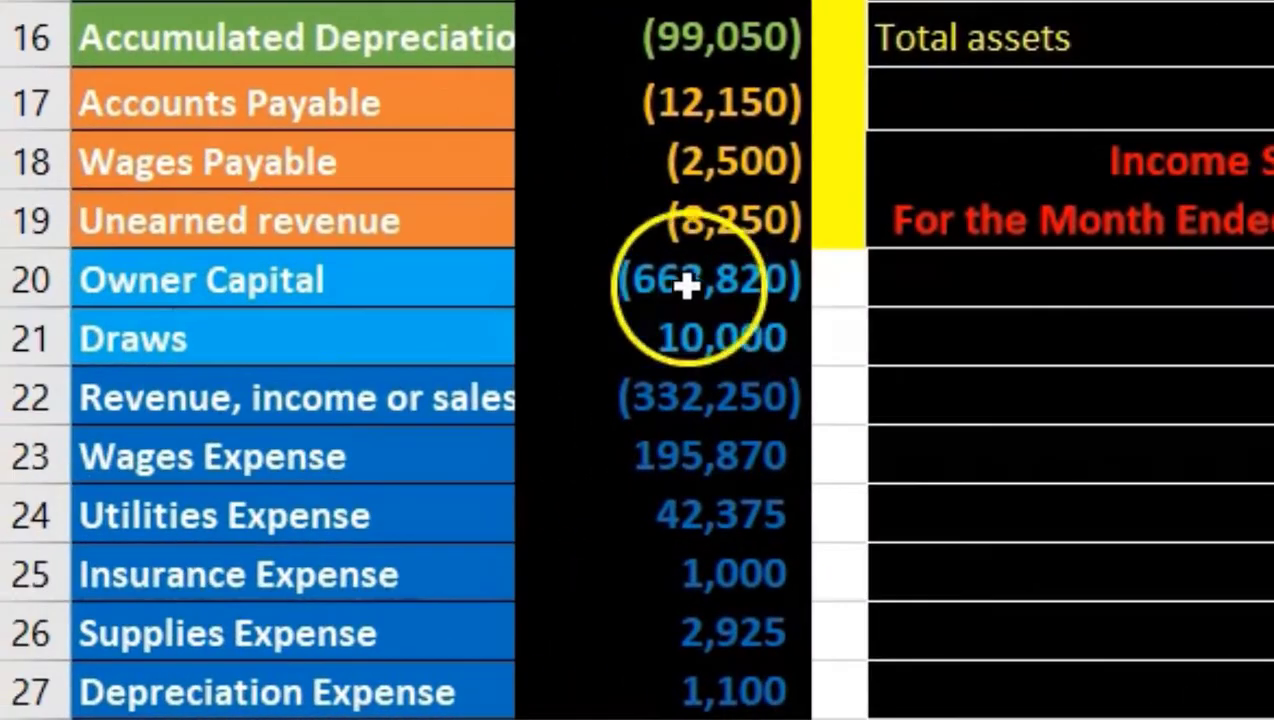
click(682, 284)
drag(702, 472, 722, 664)
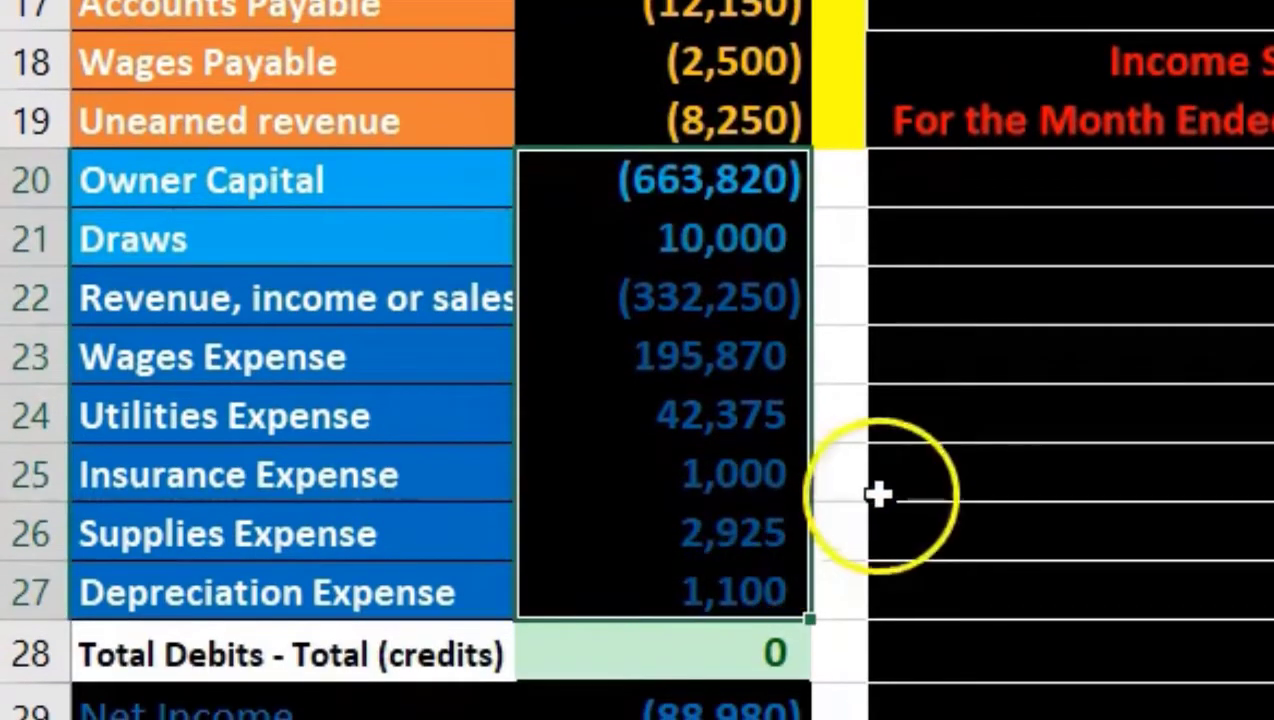
click(1037, 187)
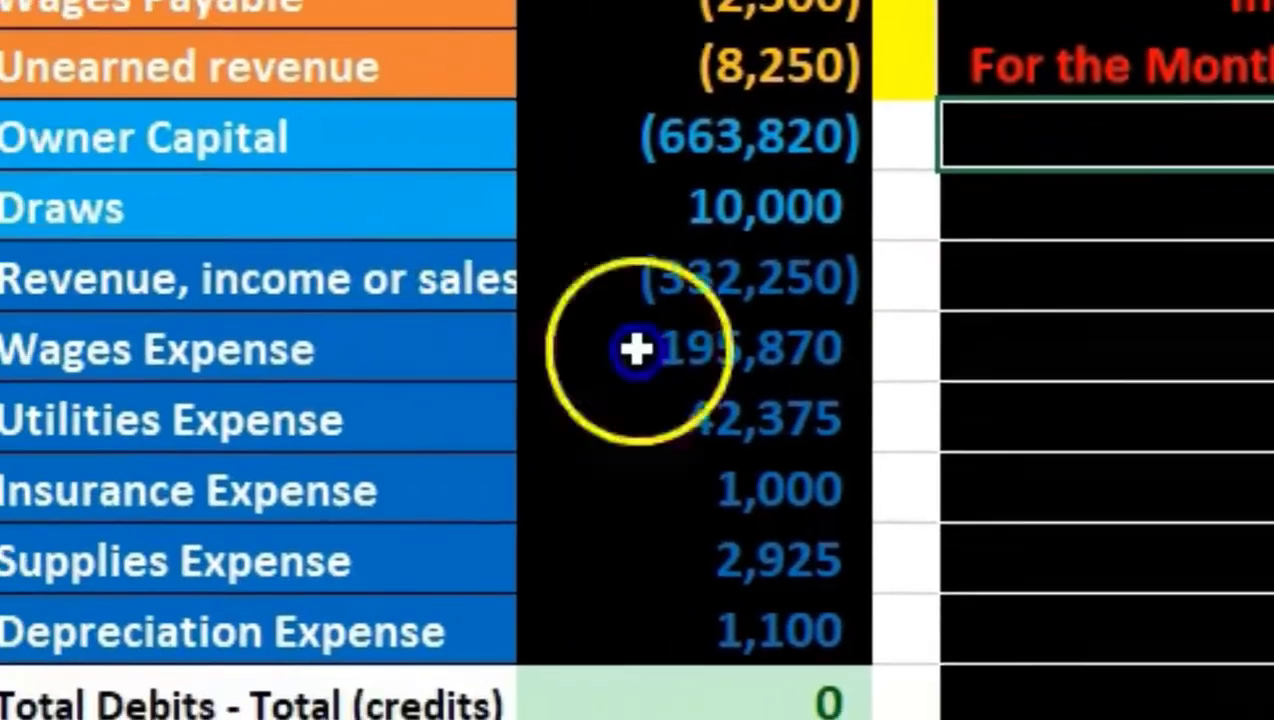
drag(600, 252, 884, 629)
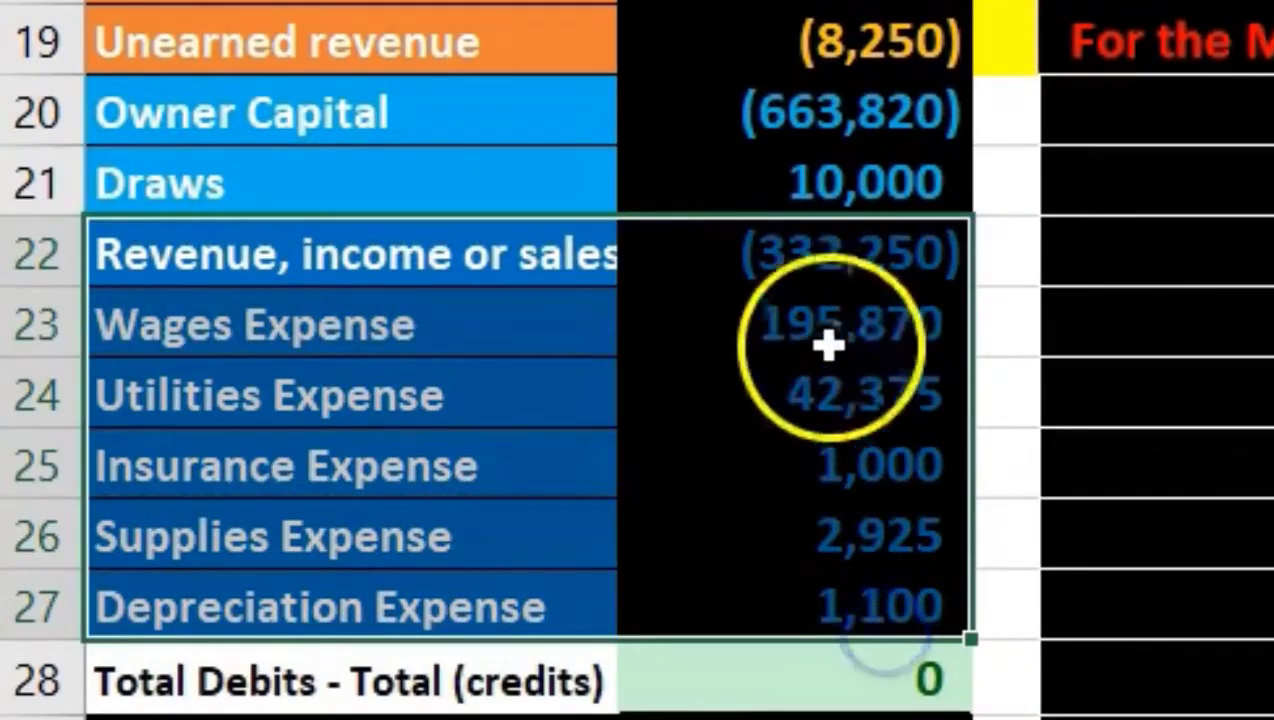
drag(822, 503, 822, 614)
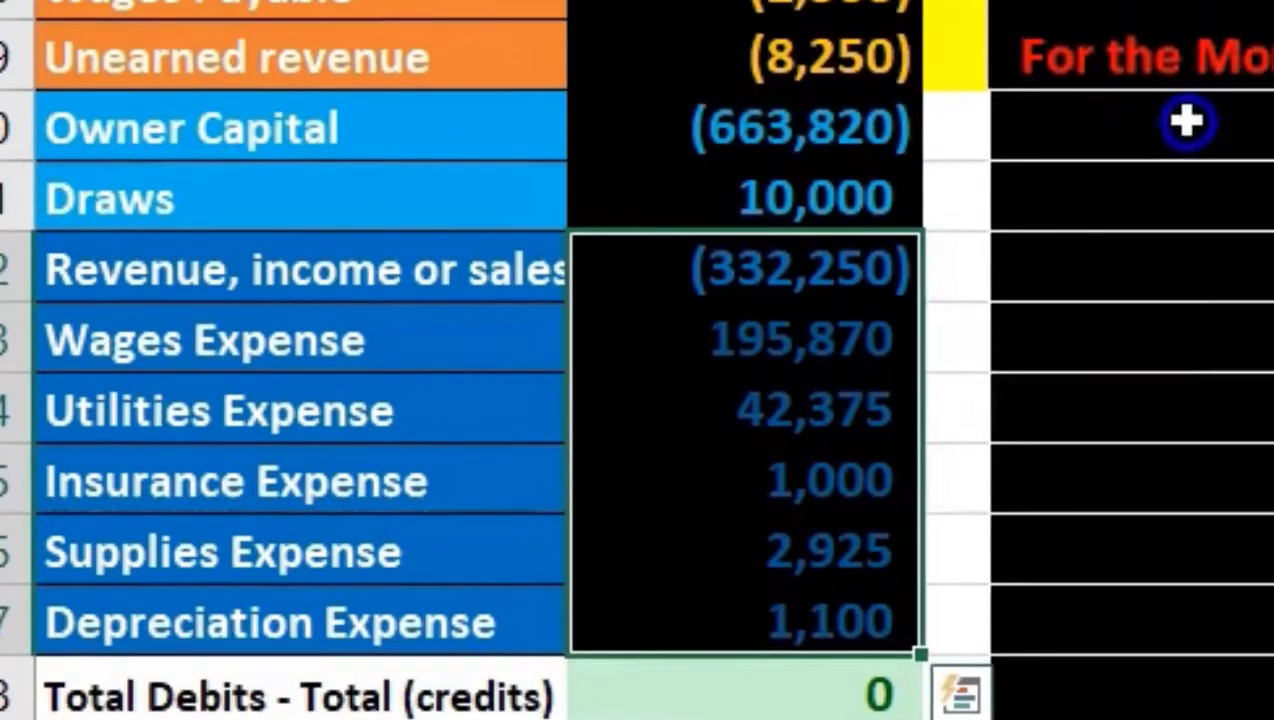
- Link K20, the first line of the income statement, to the revenue account name in F22
click(1225, 147)
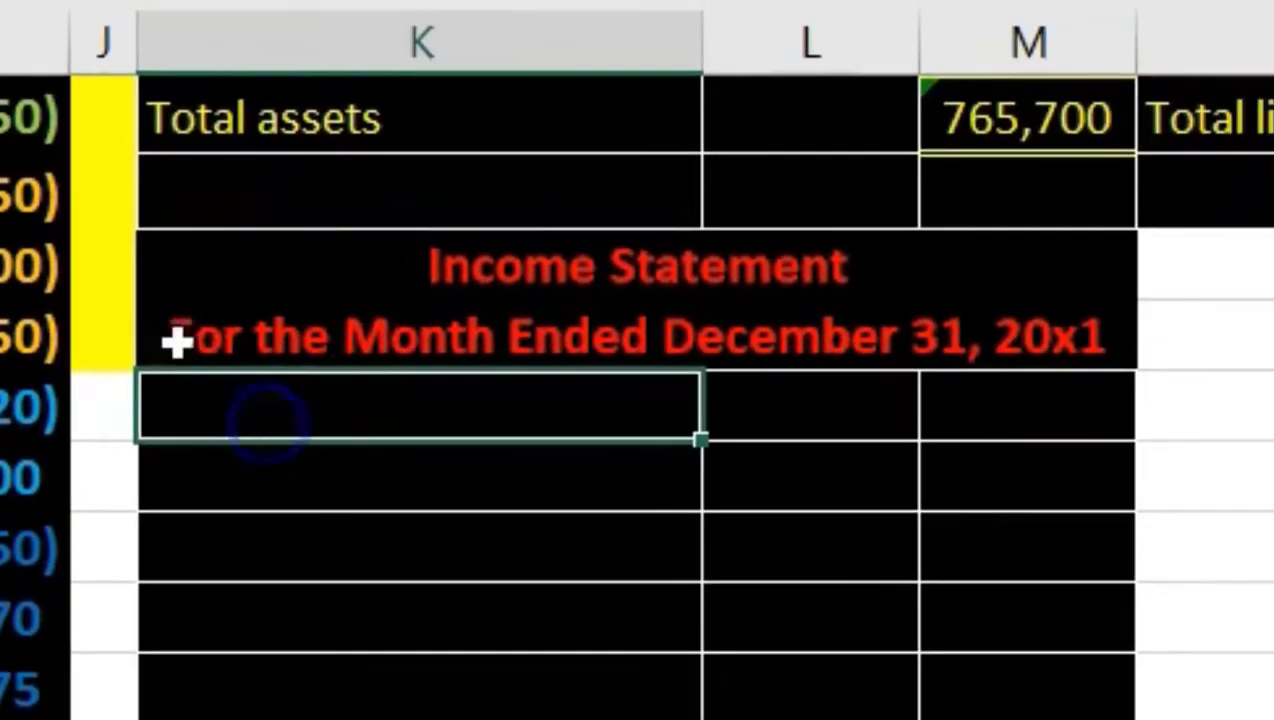
key(F2)
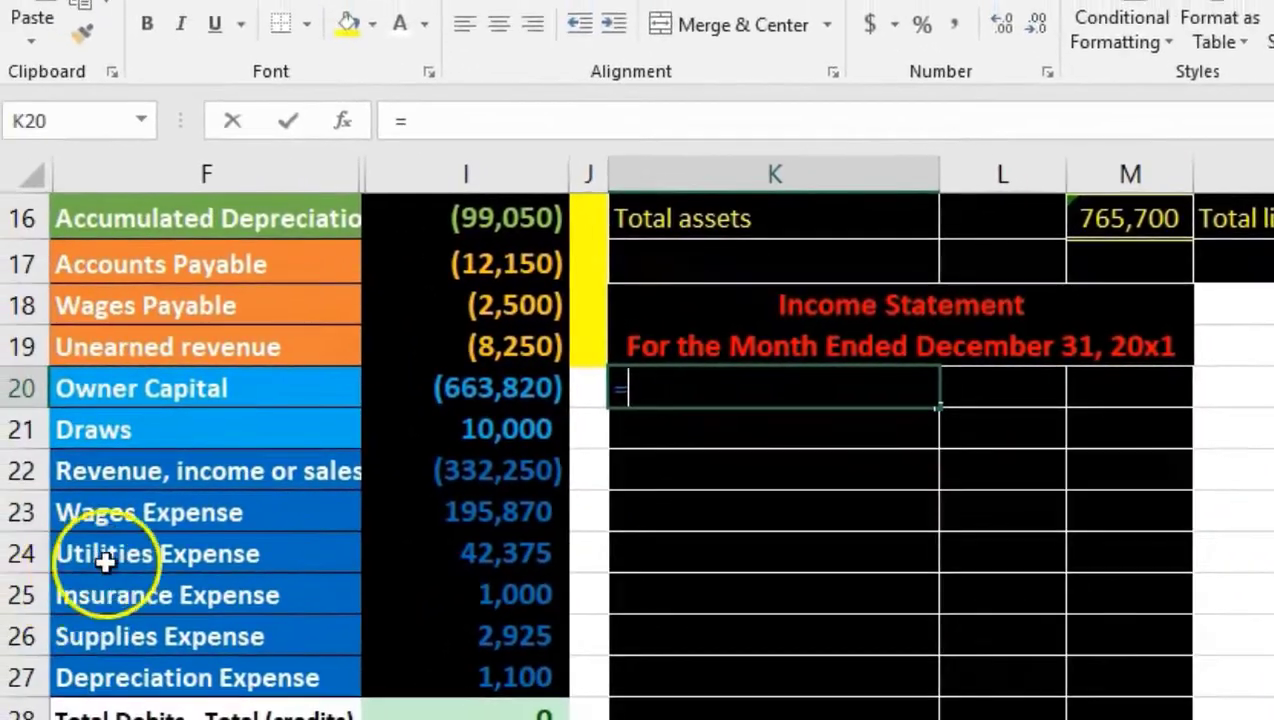
click(155, 477)
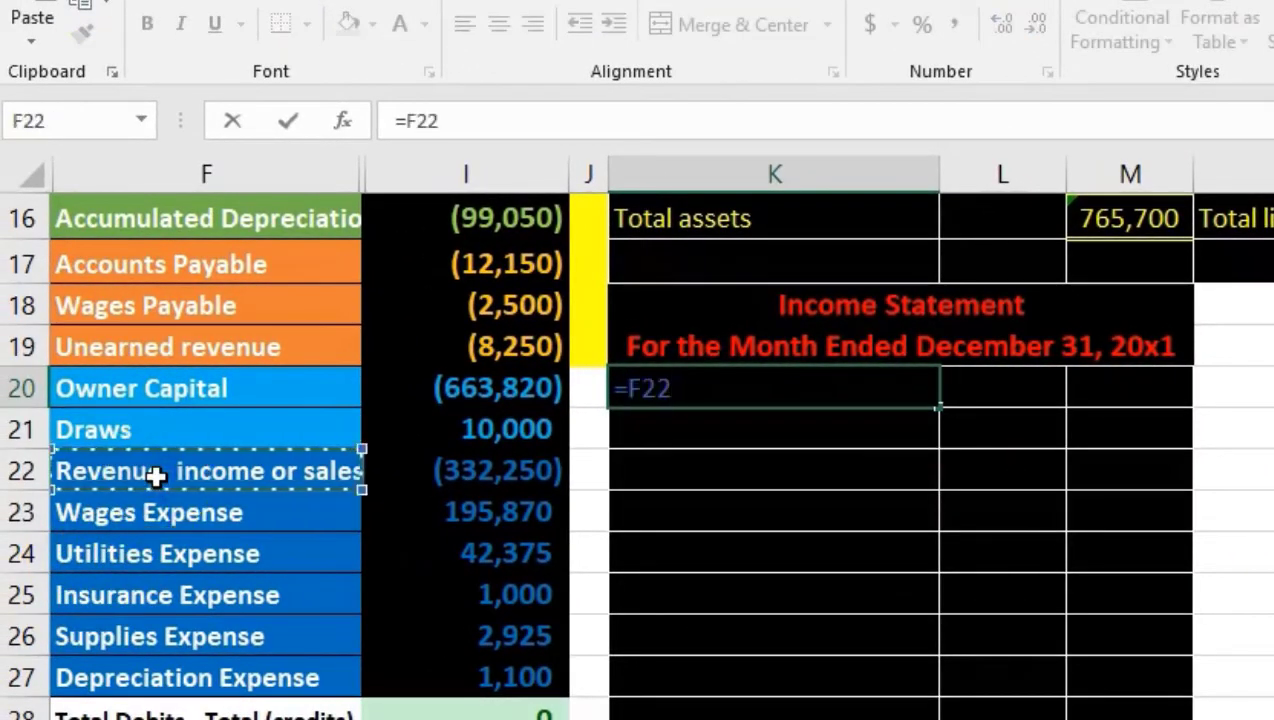
key(Return)
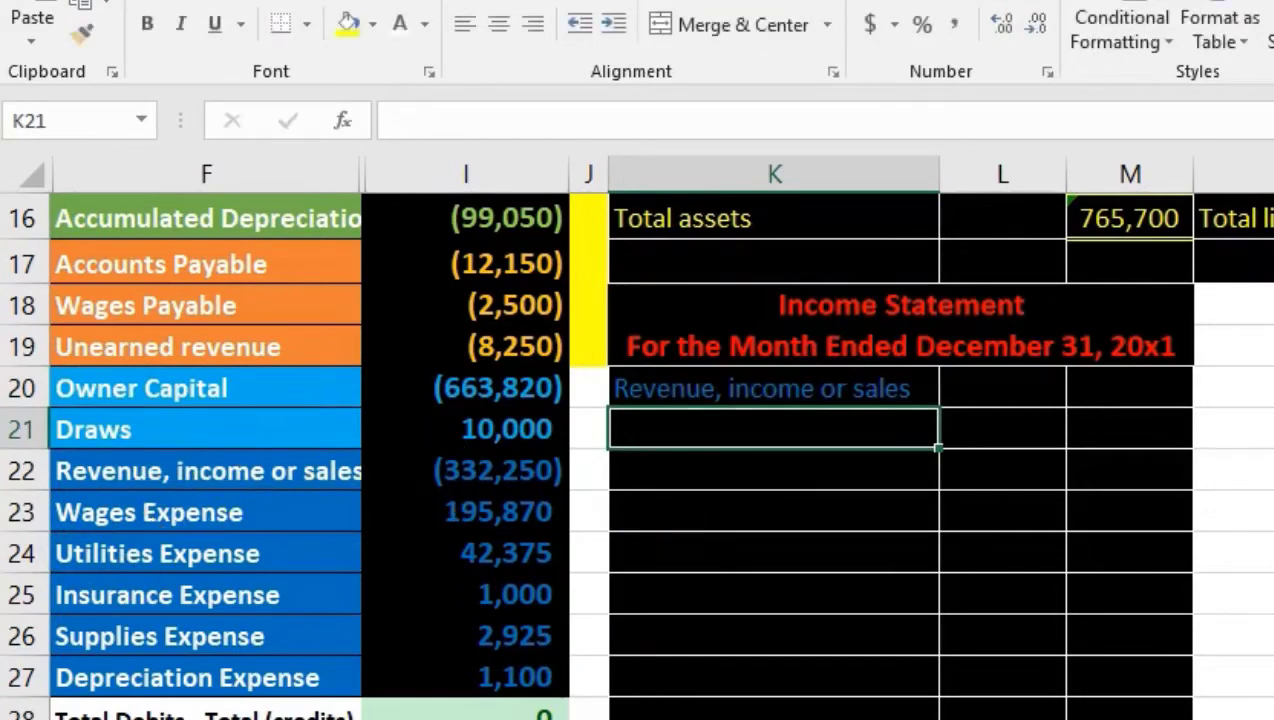
- Enter the revenue amount in M20 of the income statement as the negative of I22
click(1010, 460)
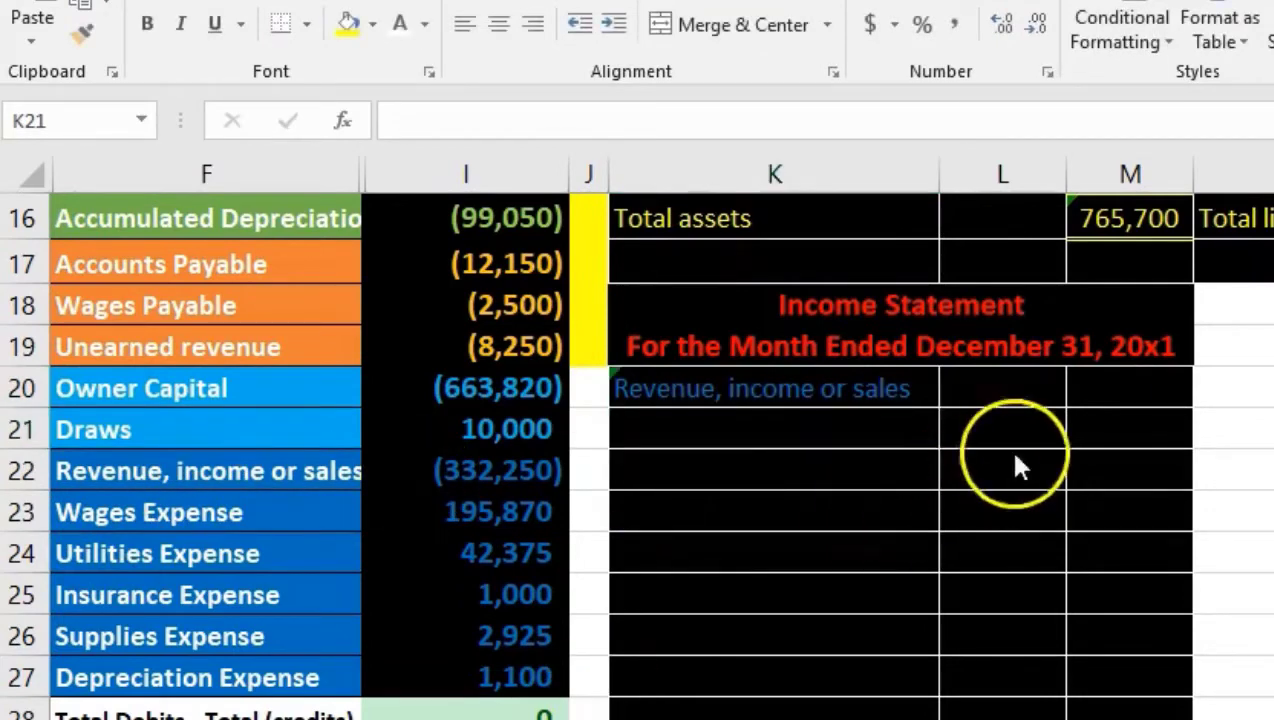
click(1115, 395)
click(1118, 393)
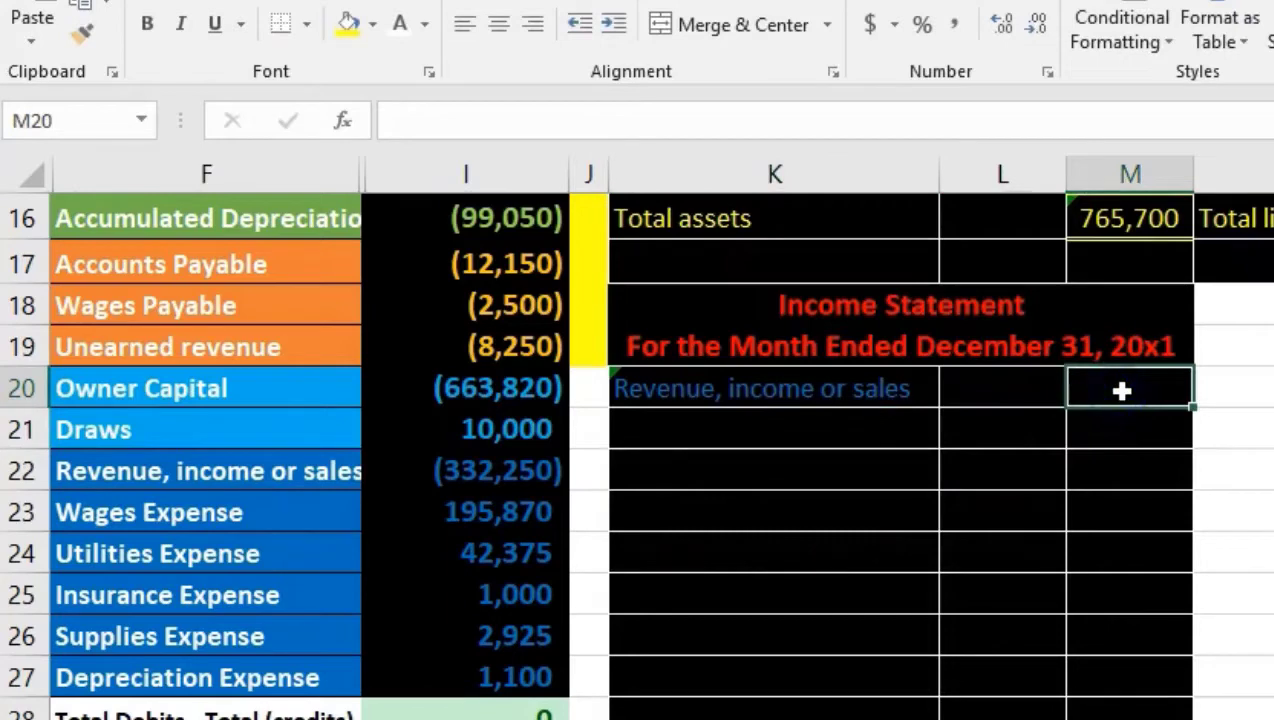
click(1095, 405)
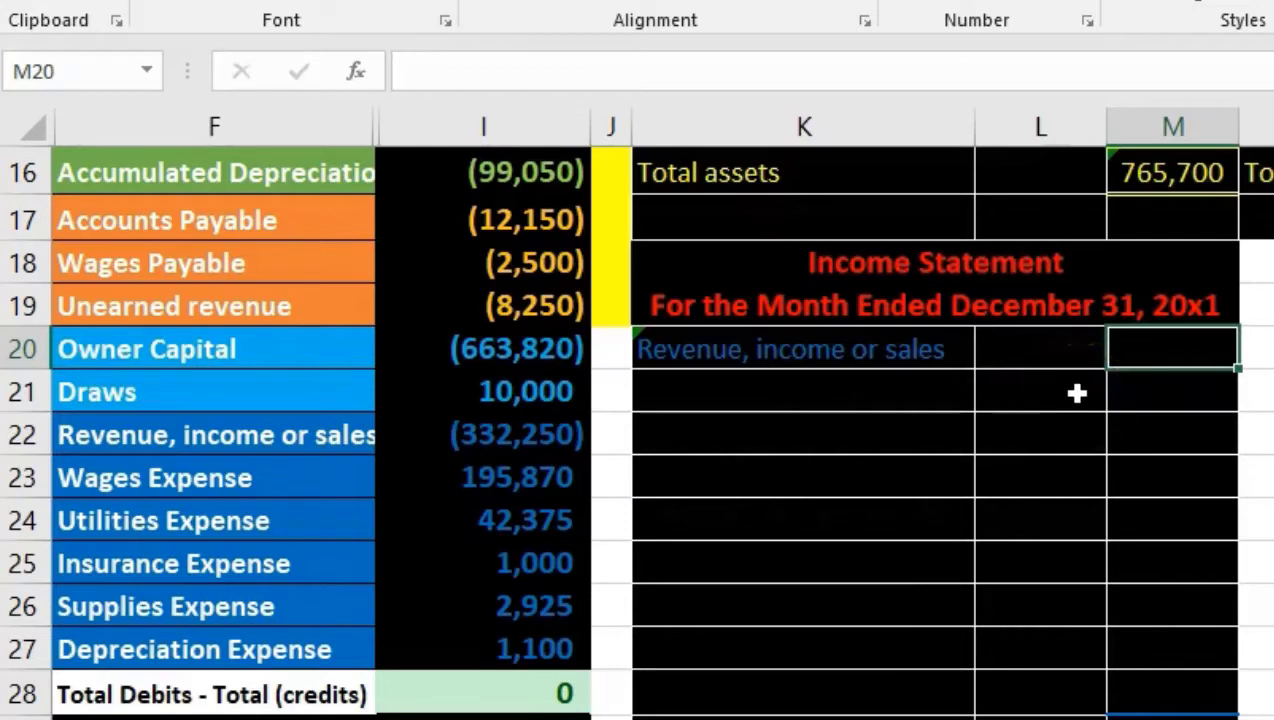
text(-)
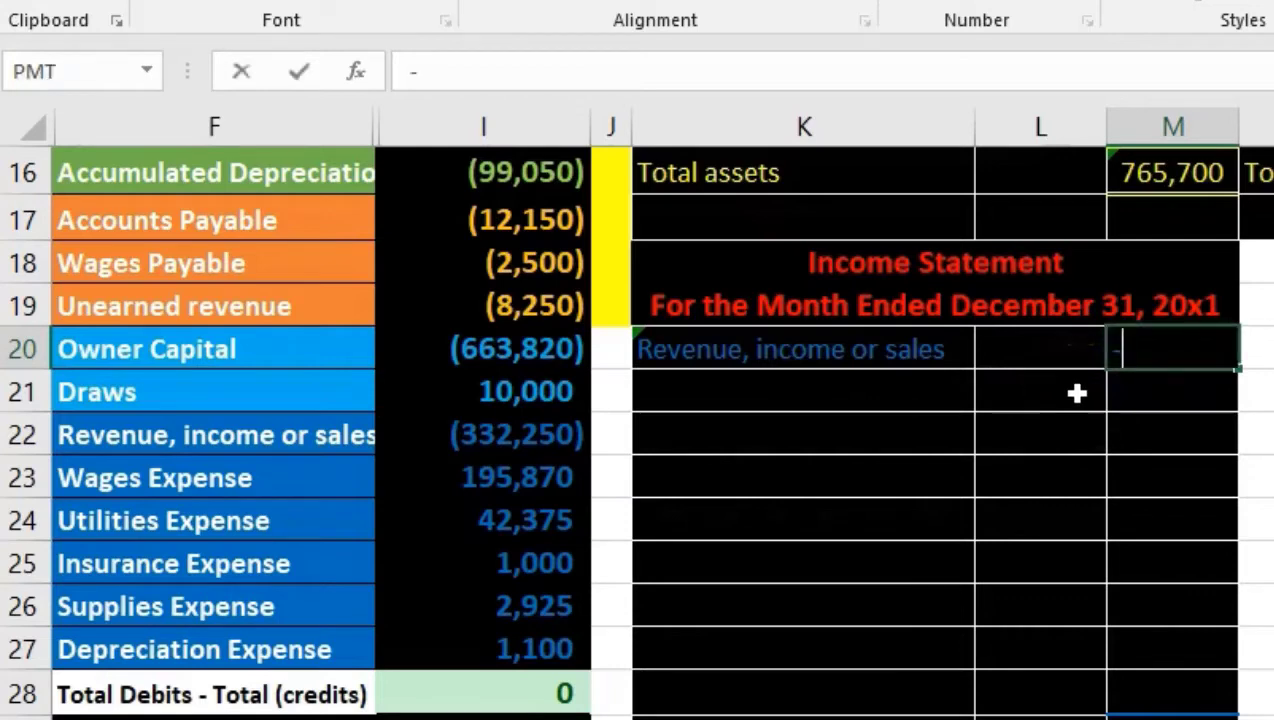
click(566, 435)
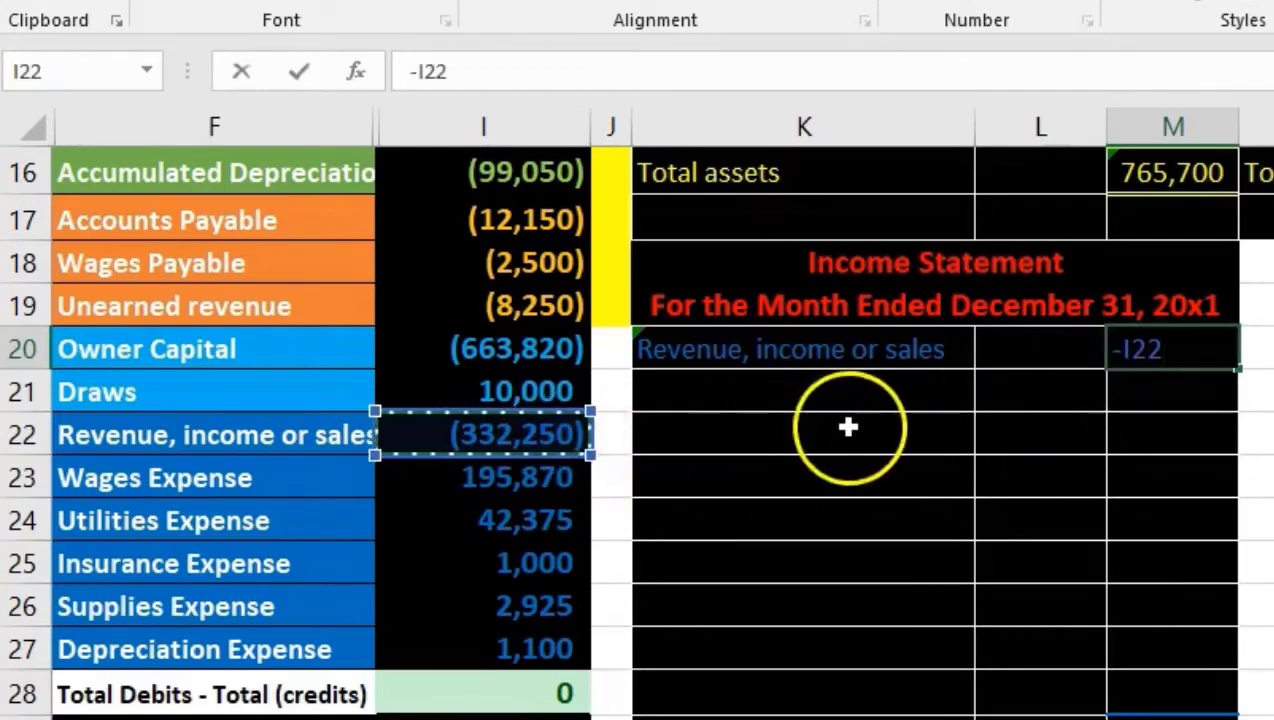
key(Return)
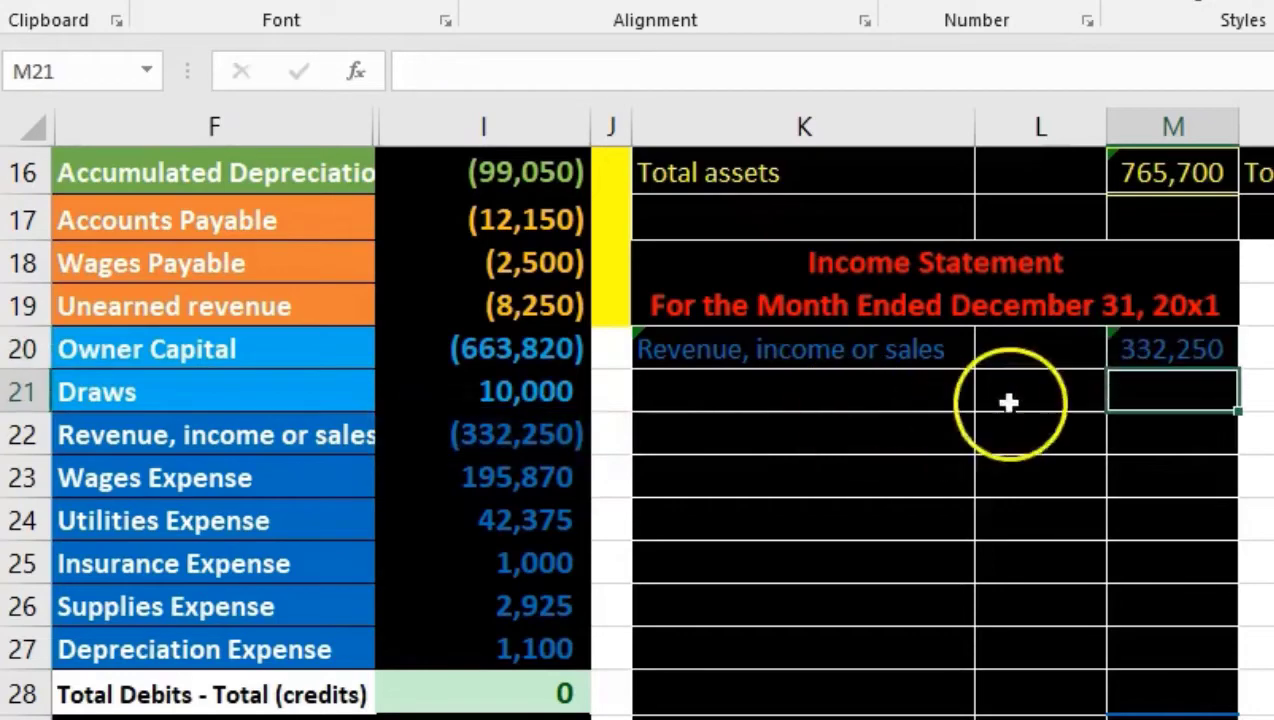
- Add the heading "Expenses:" in K21 below the revenue line and select the cell beneath it
click(829, 409)
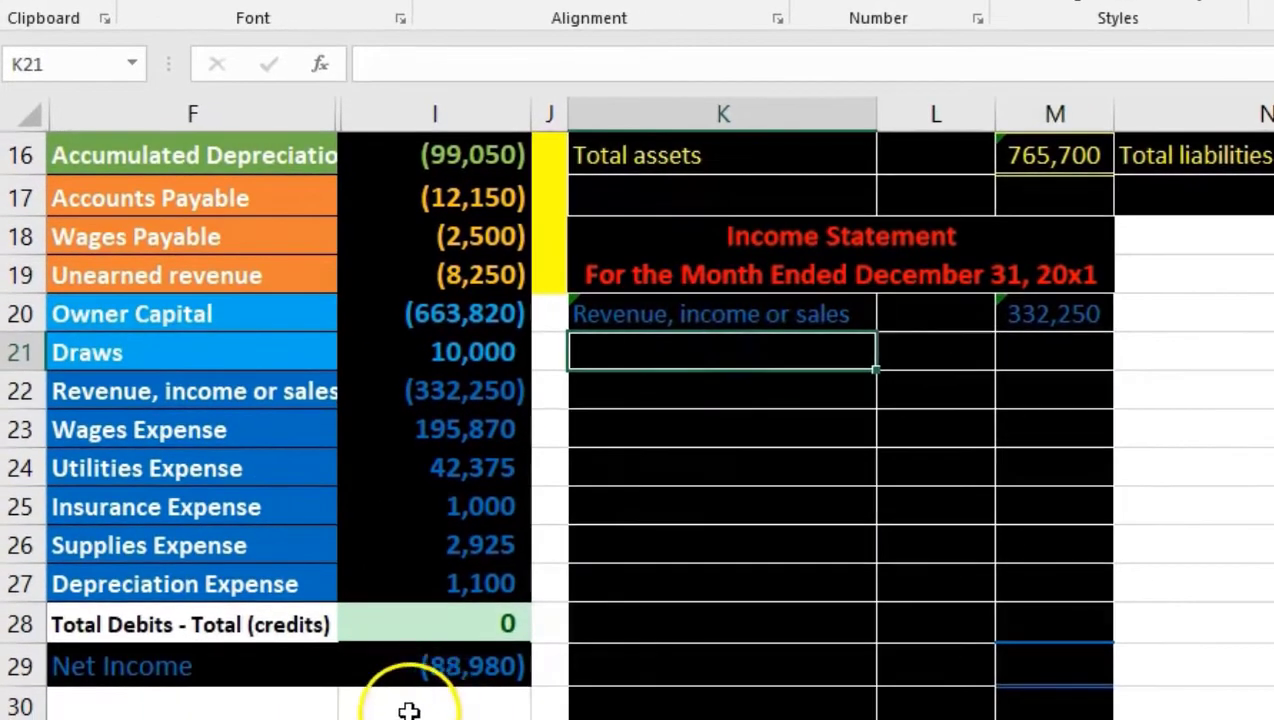
text(Expenses:)
key(Return)
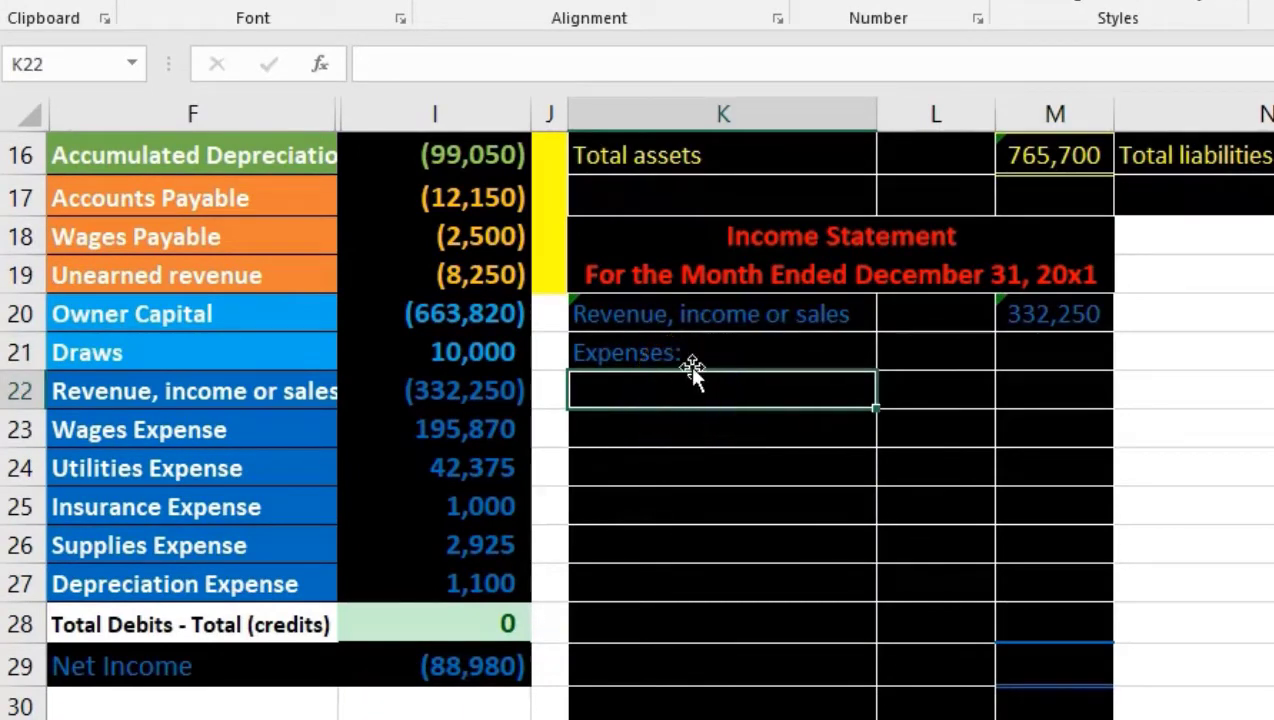
click(680, 391)
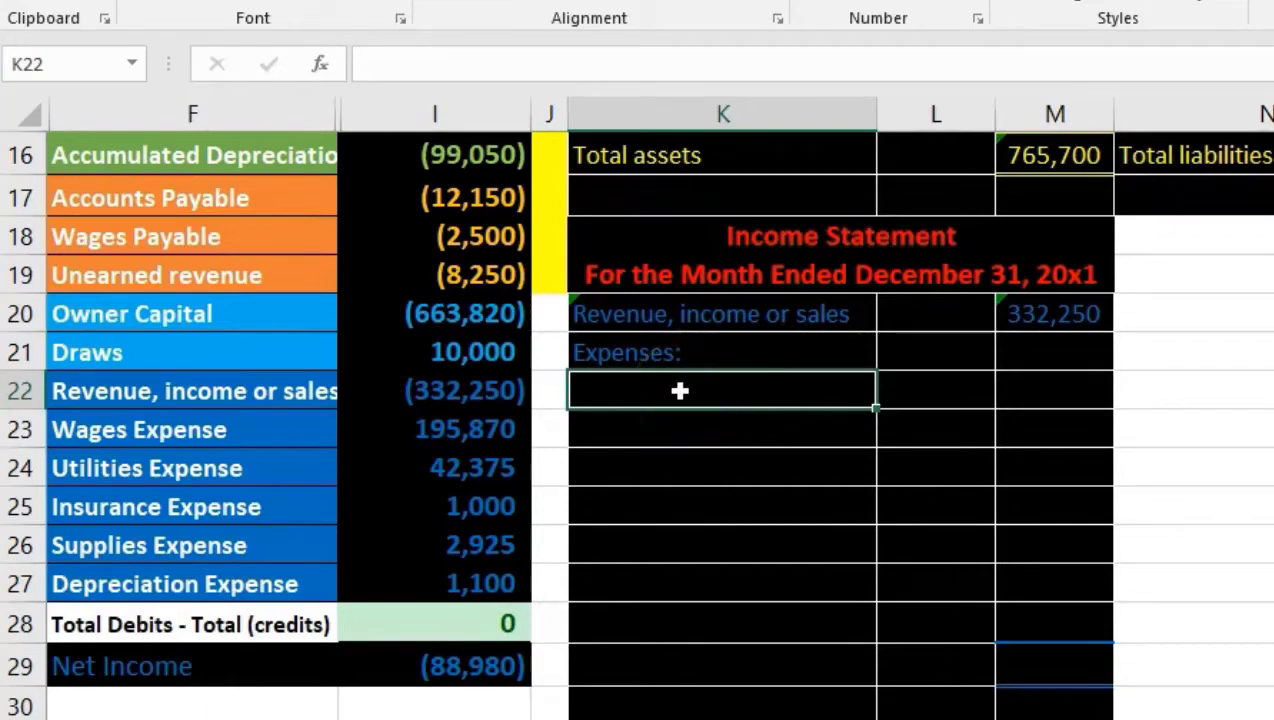
- Link K22 under the Expenses heading to the wages expense account name in F23 and indent the label one level
drag(275, 428, 265, 535)
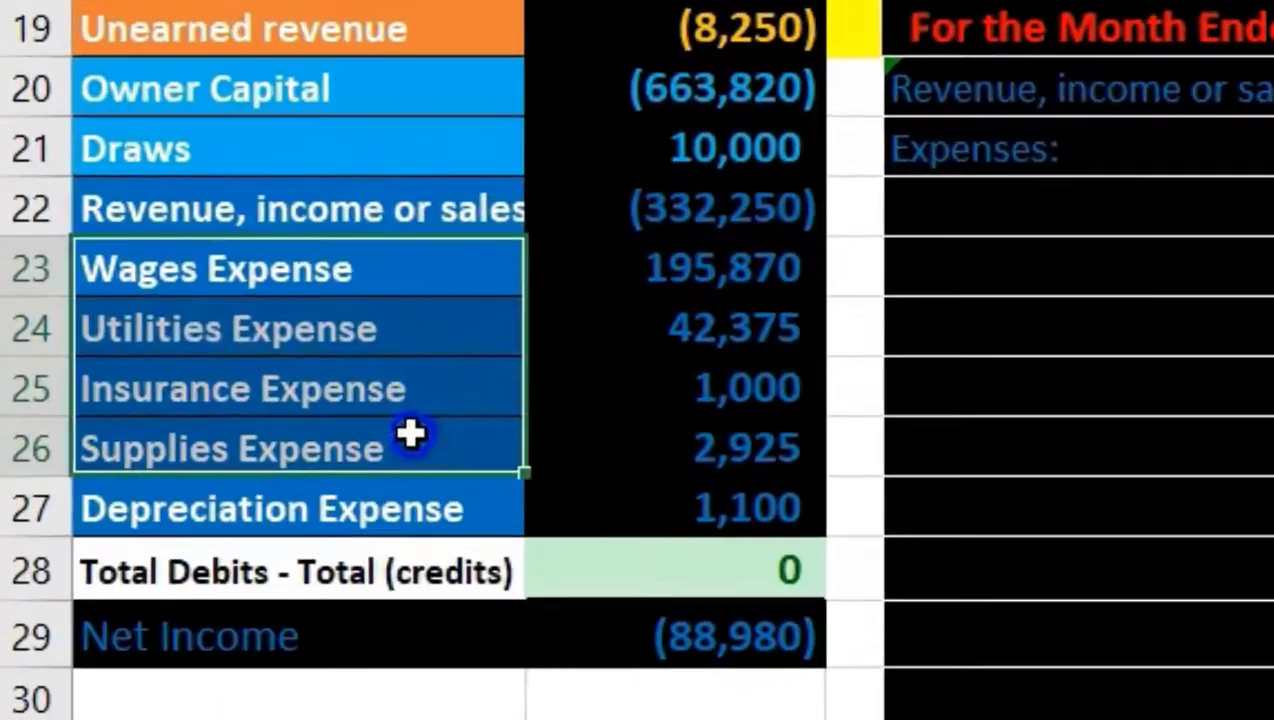
drag(411, 433, 411, 492)
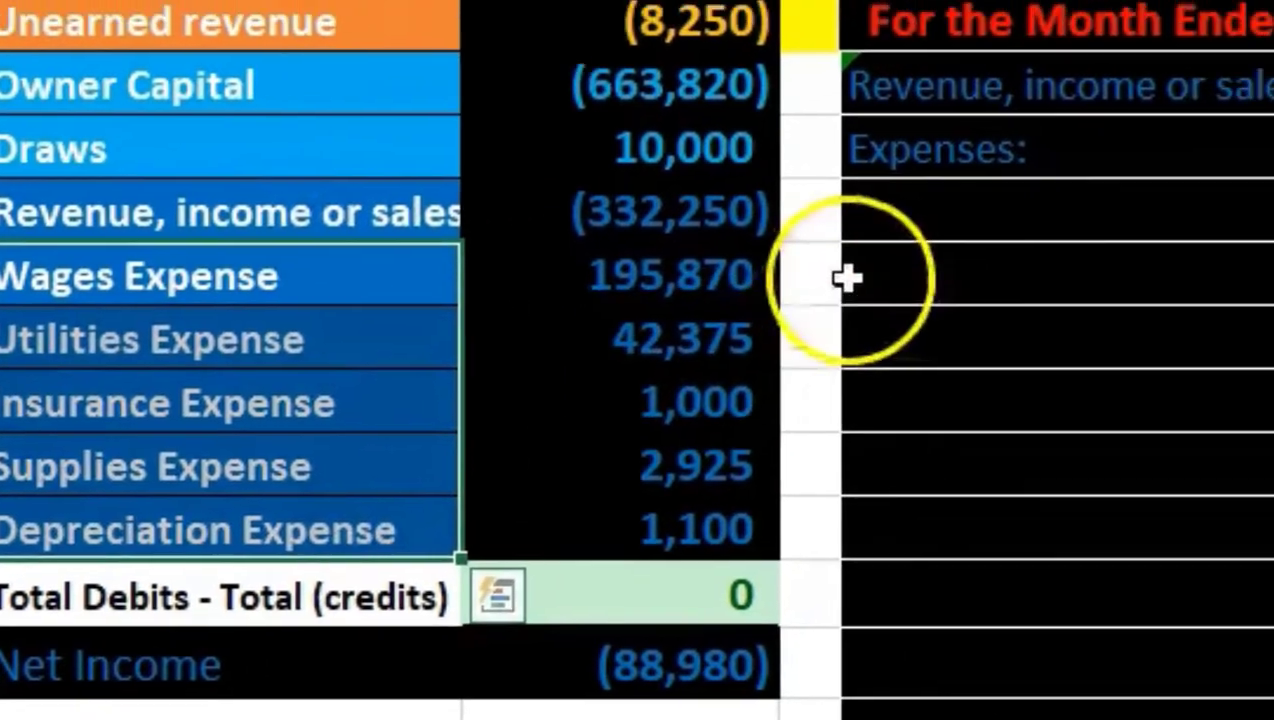
click(1010, 180)
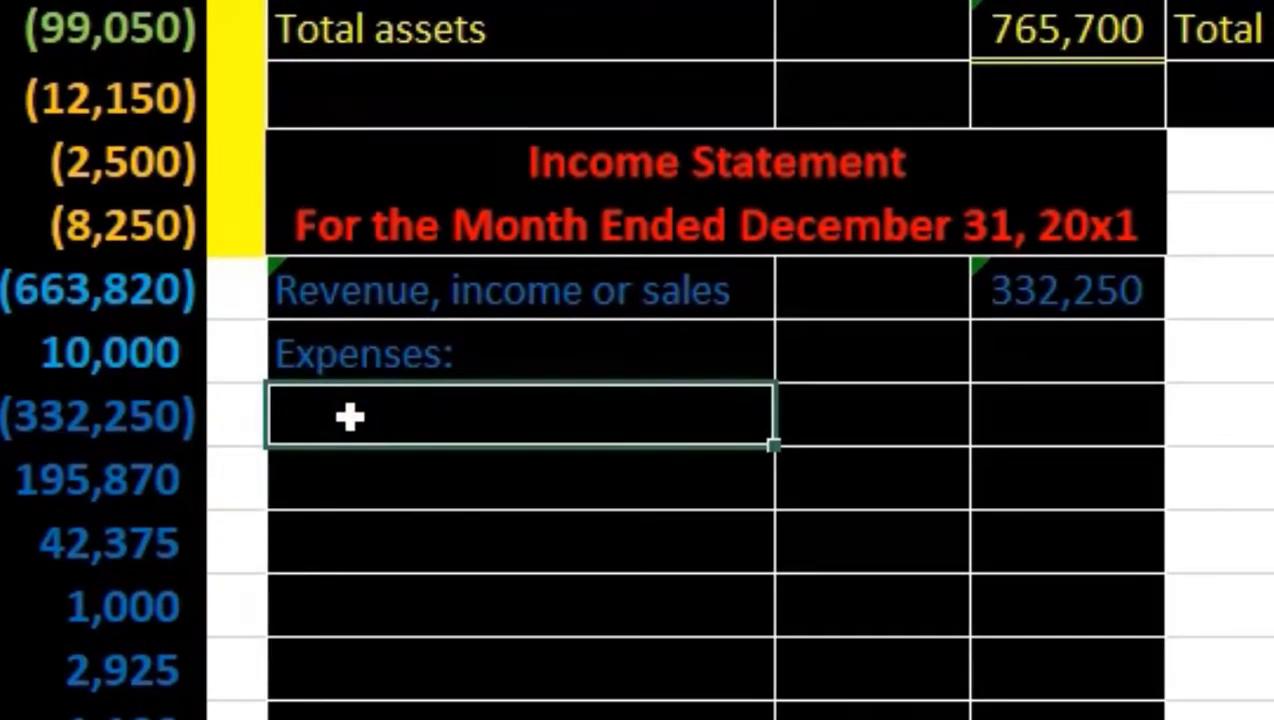
text(=)
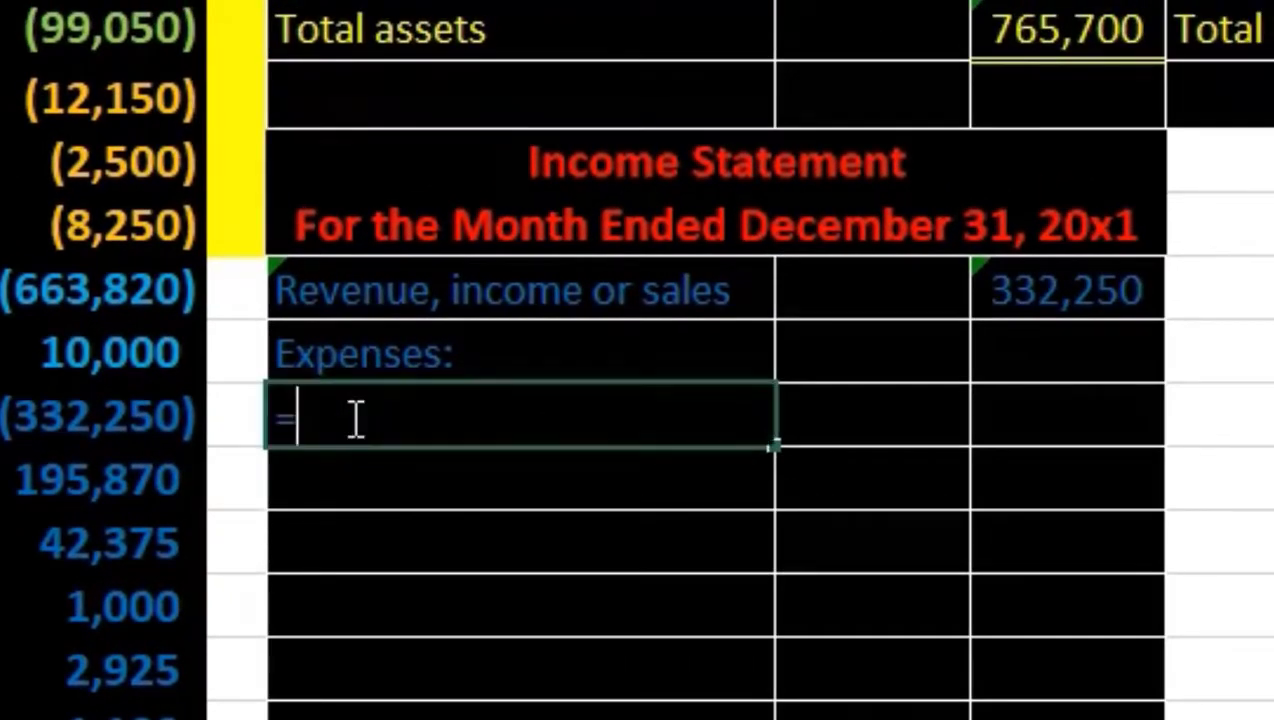
click(137, 465)
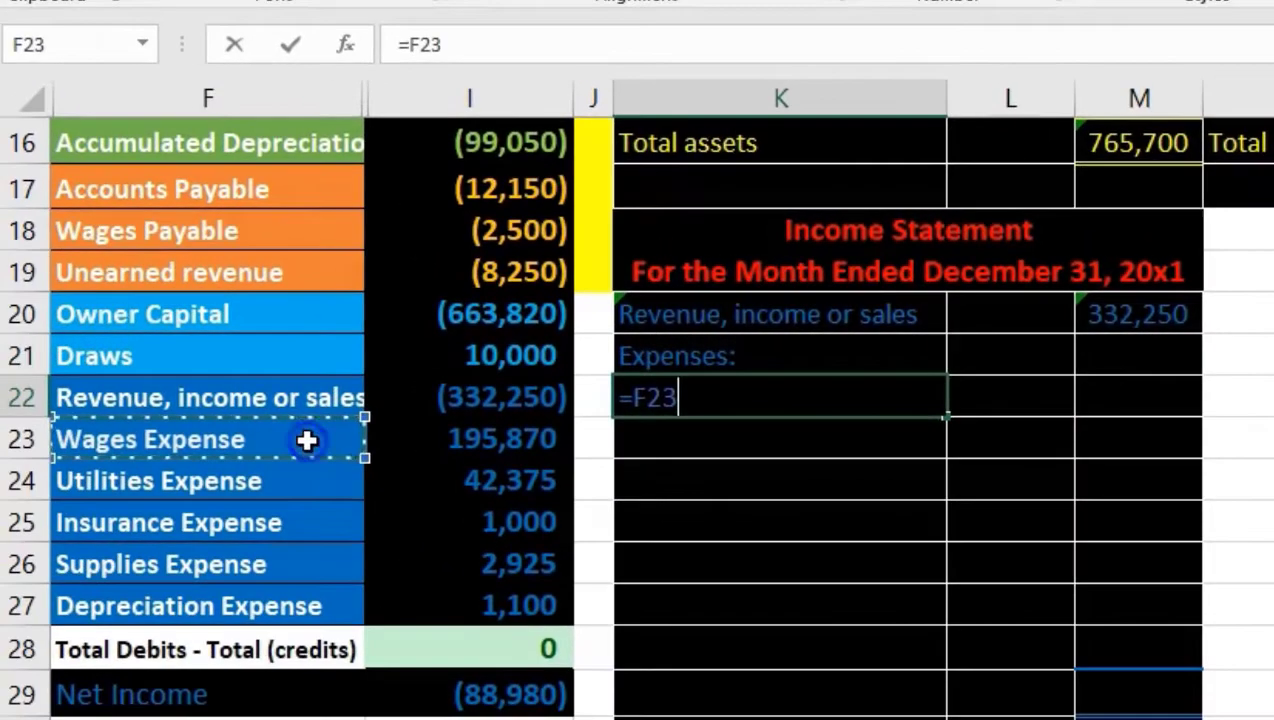
key(Return)
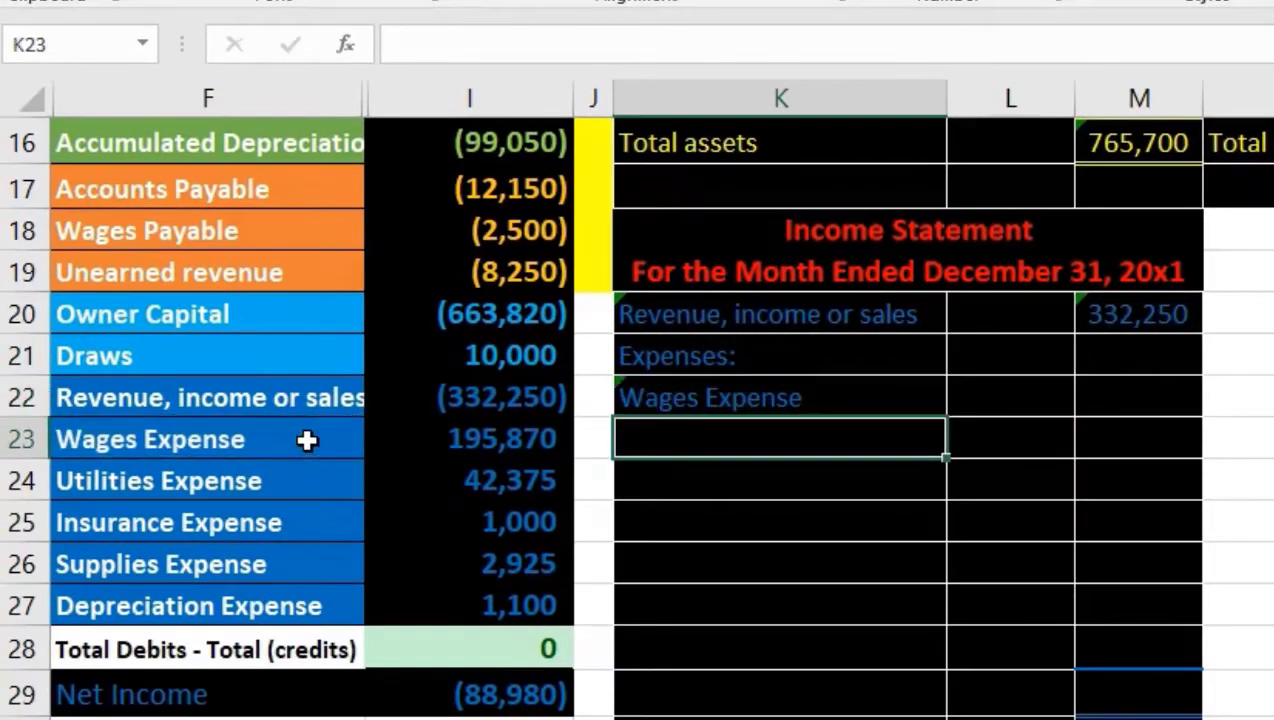
key(Up)
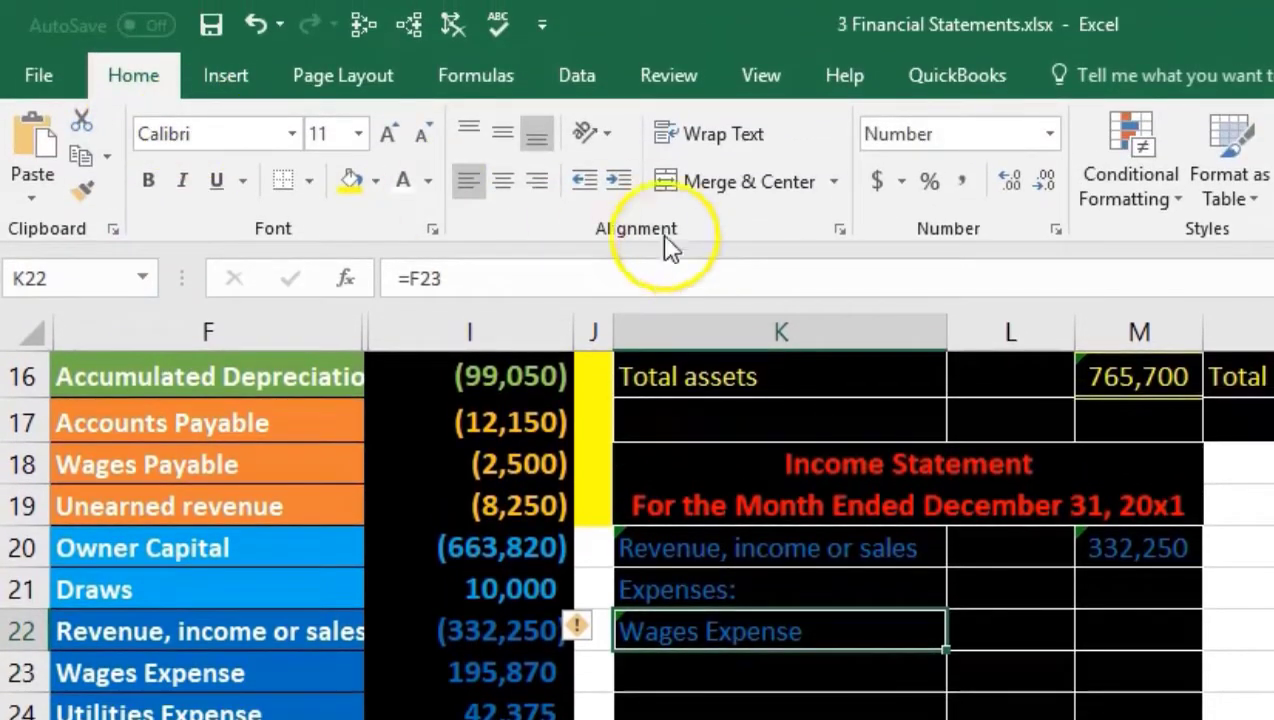
click(618, 180)
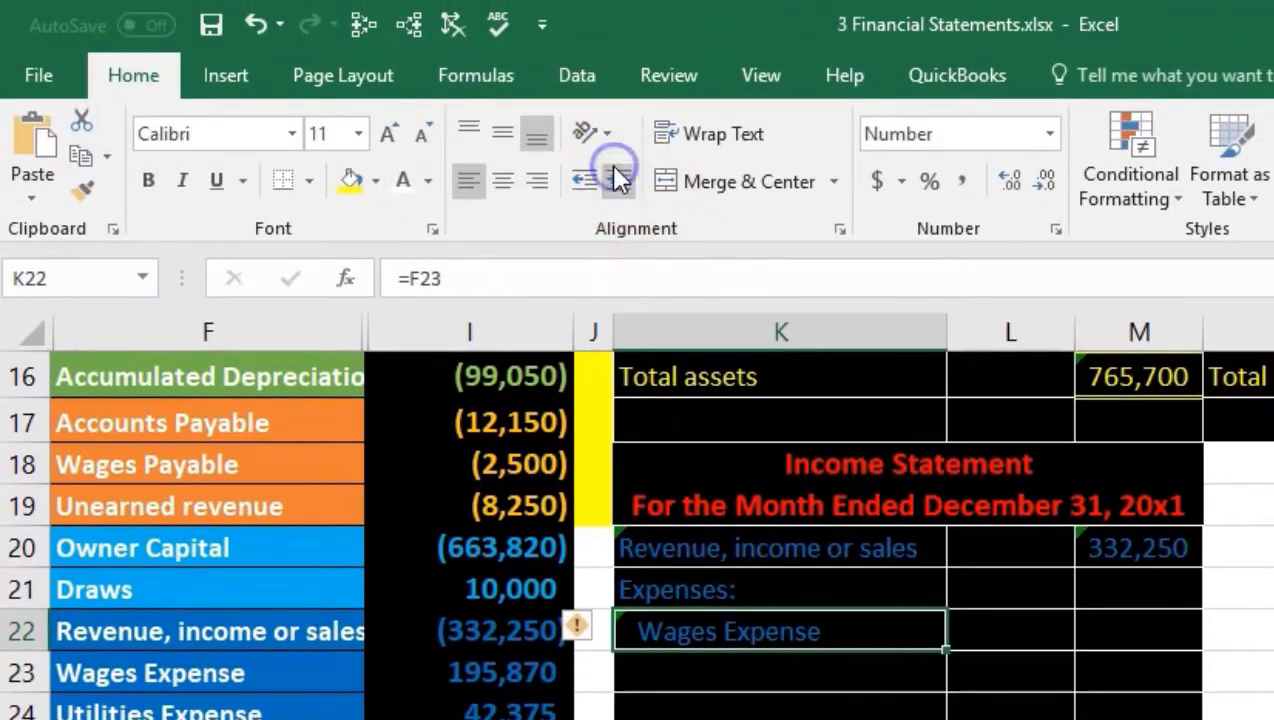
- Enter the wages expense amount in inner-column cell L22 of the income statement by linking it to I23
click(990, 620)
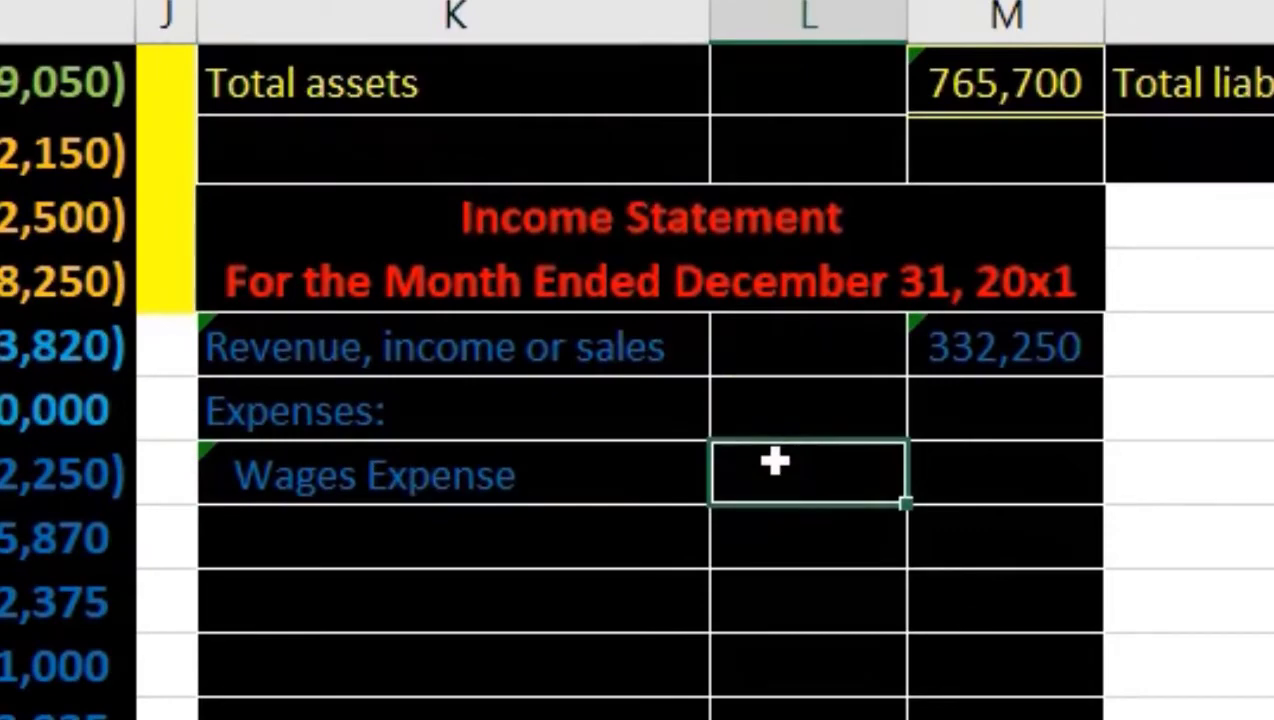
text(=)
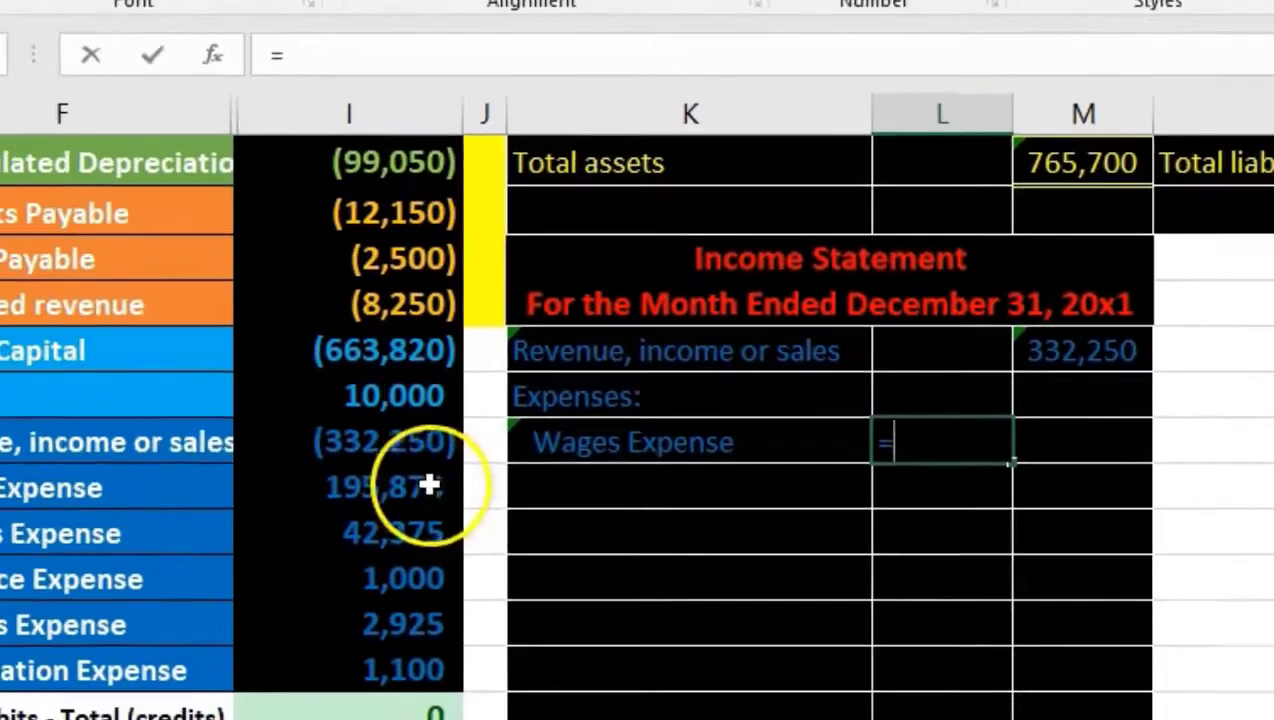
click(469, 484)
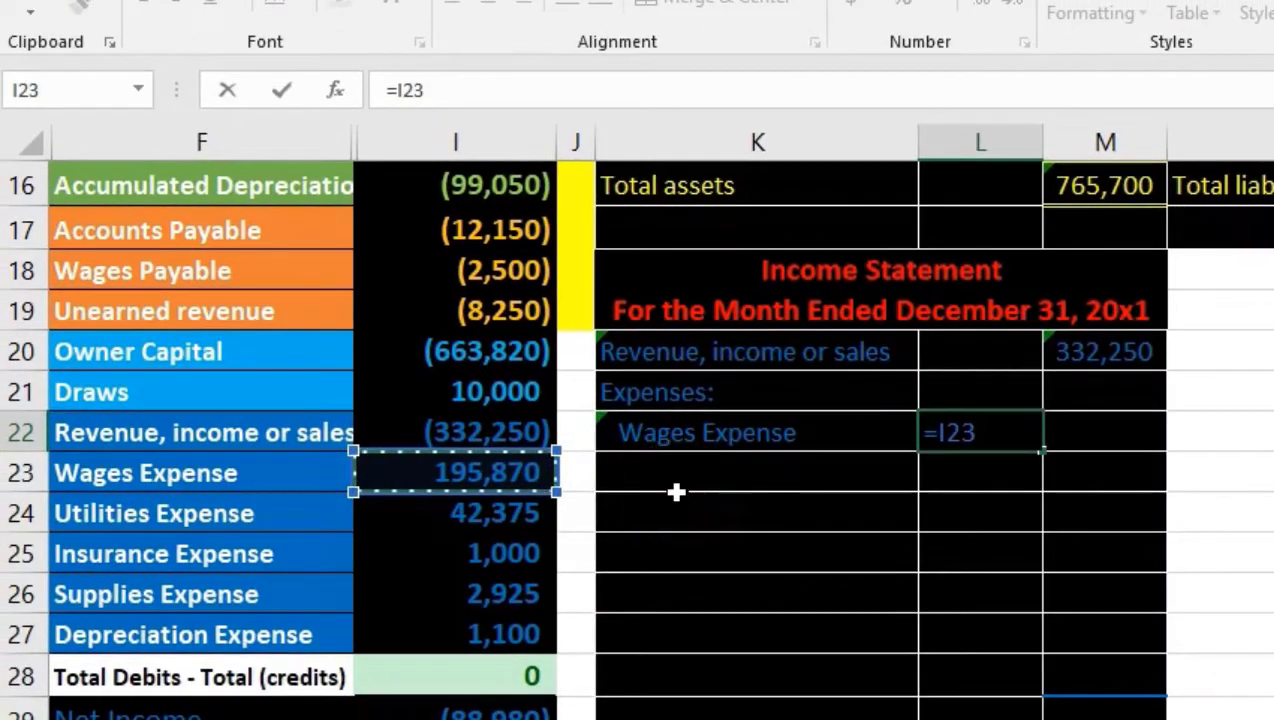
key(Return)
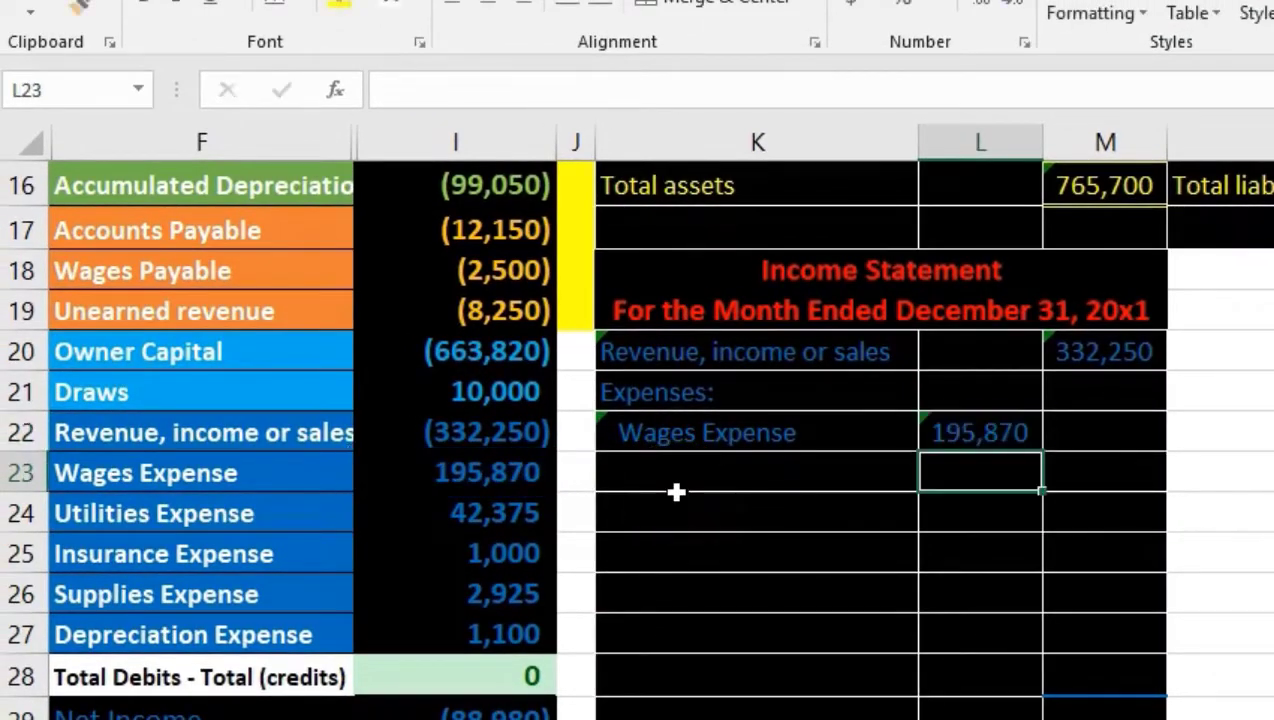
click(848, 431)
drag(848, 431, 1015, 455)
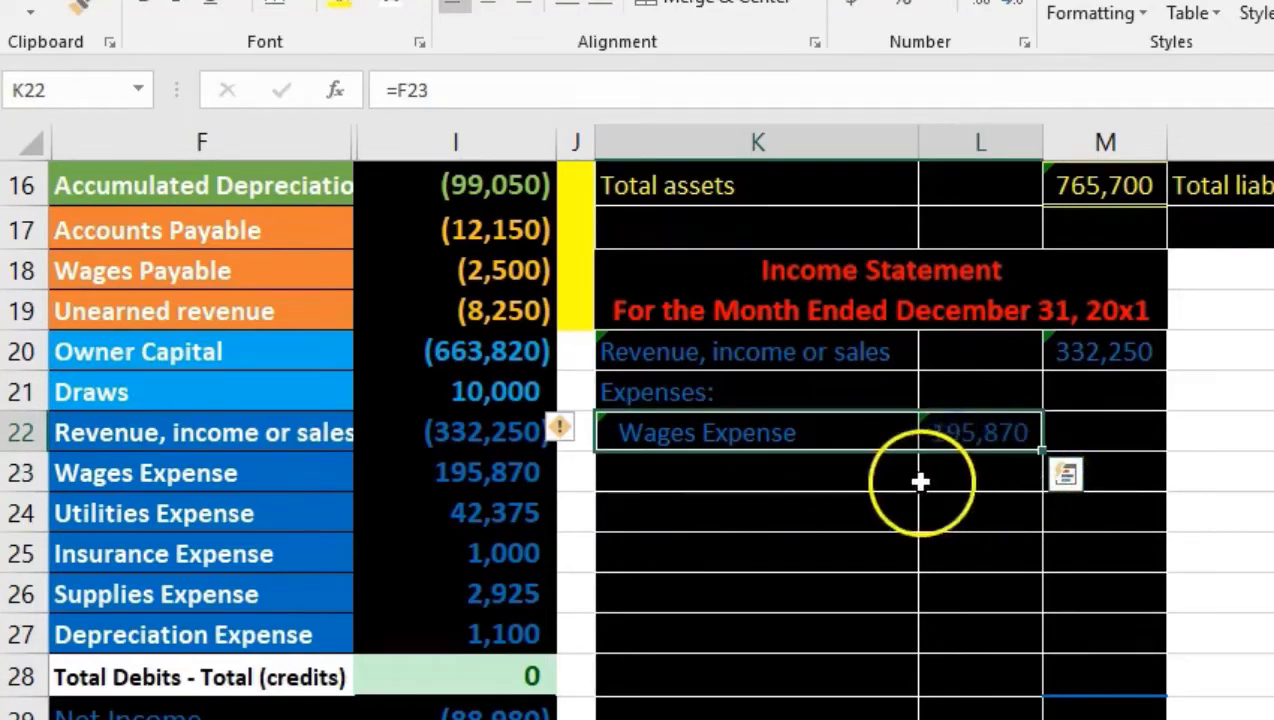
- Link K23, the second expense line of the income statement, to the utilities expense account name in F24
click(821, 474)
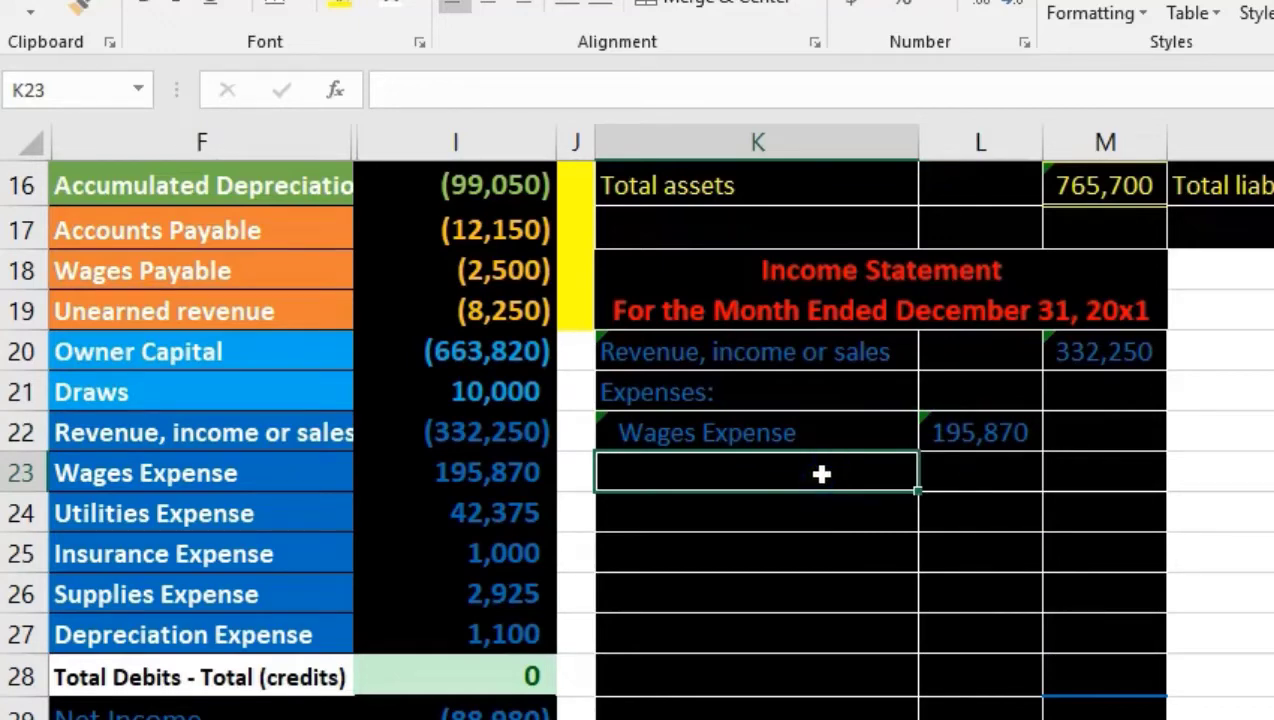
click(814, 519)
text(=)
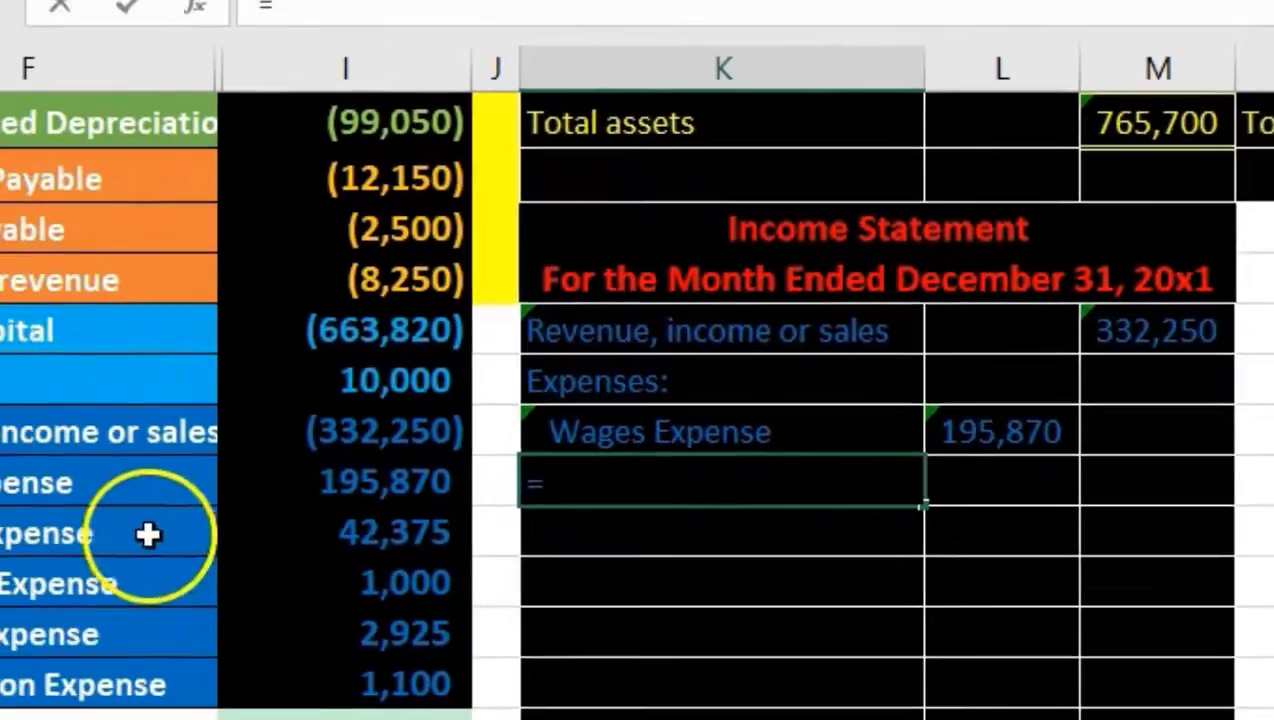
click(285, 507)
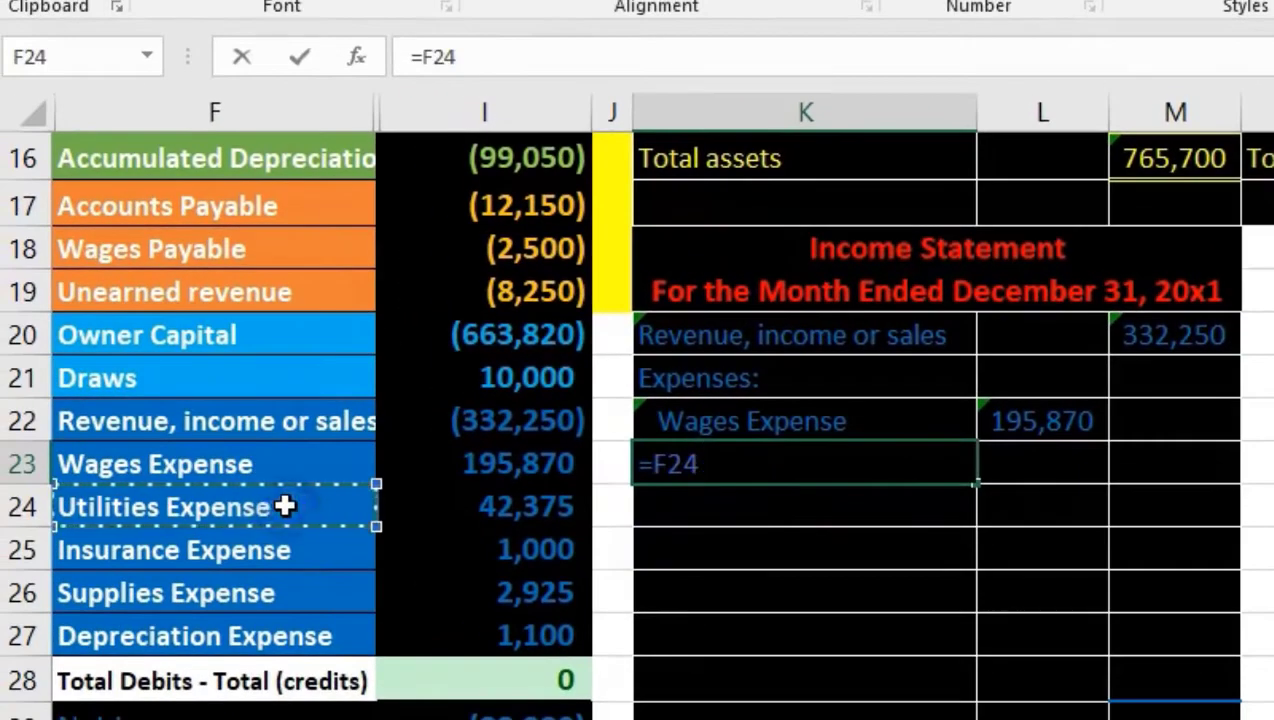
key(Tab)
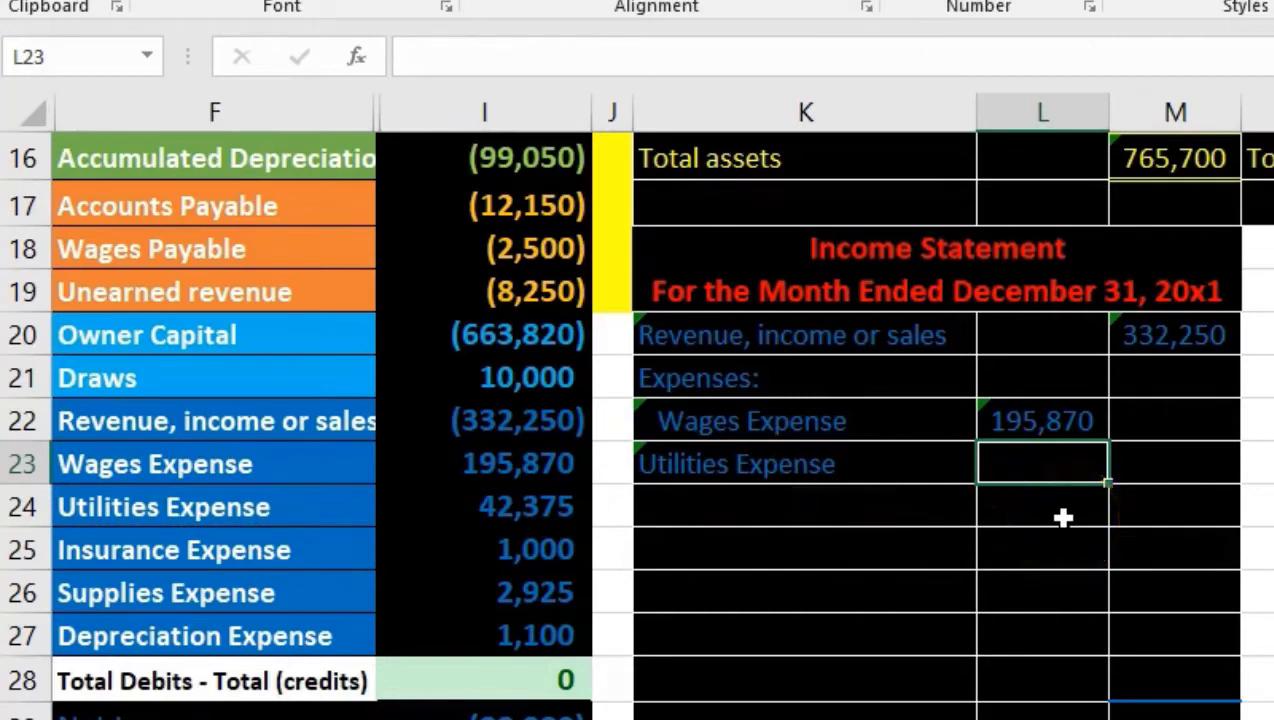
- Link L23 to the utilities expense amount in I24 and indent the utilities label in K23 one level
text(=)
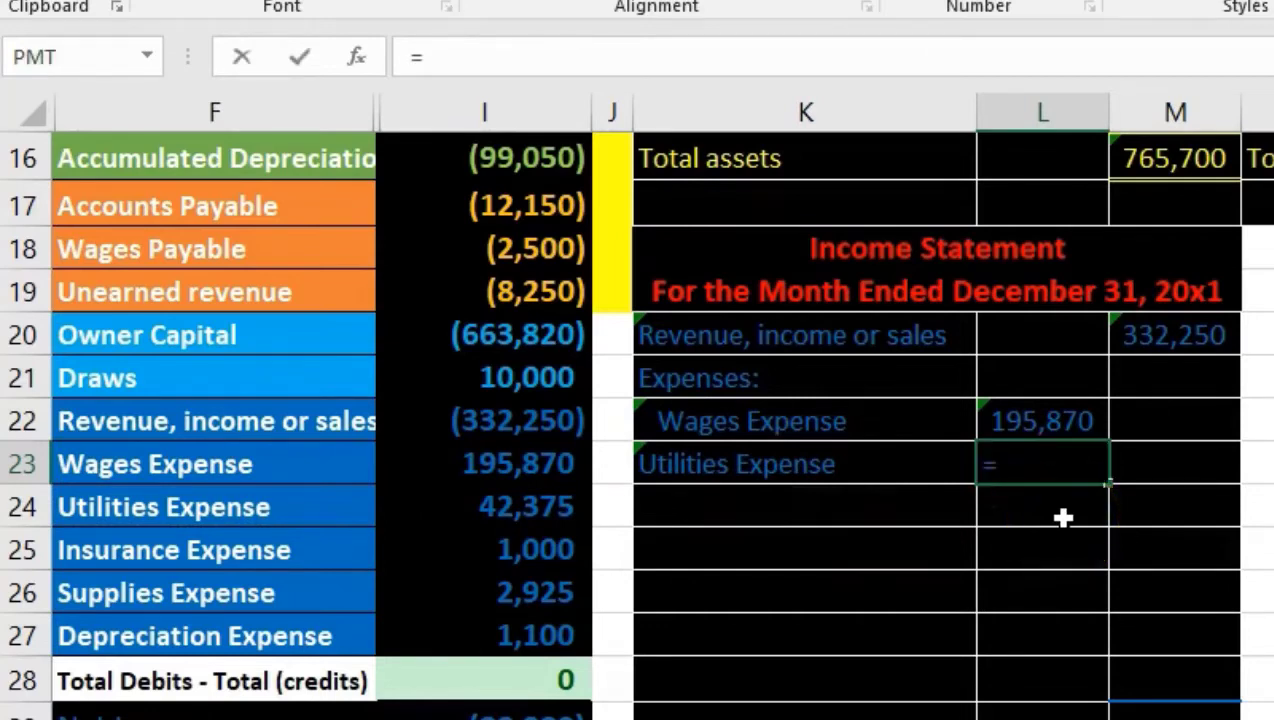
click(553, 505)
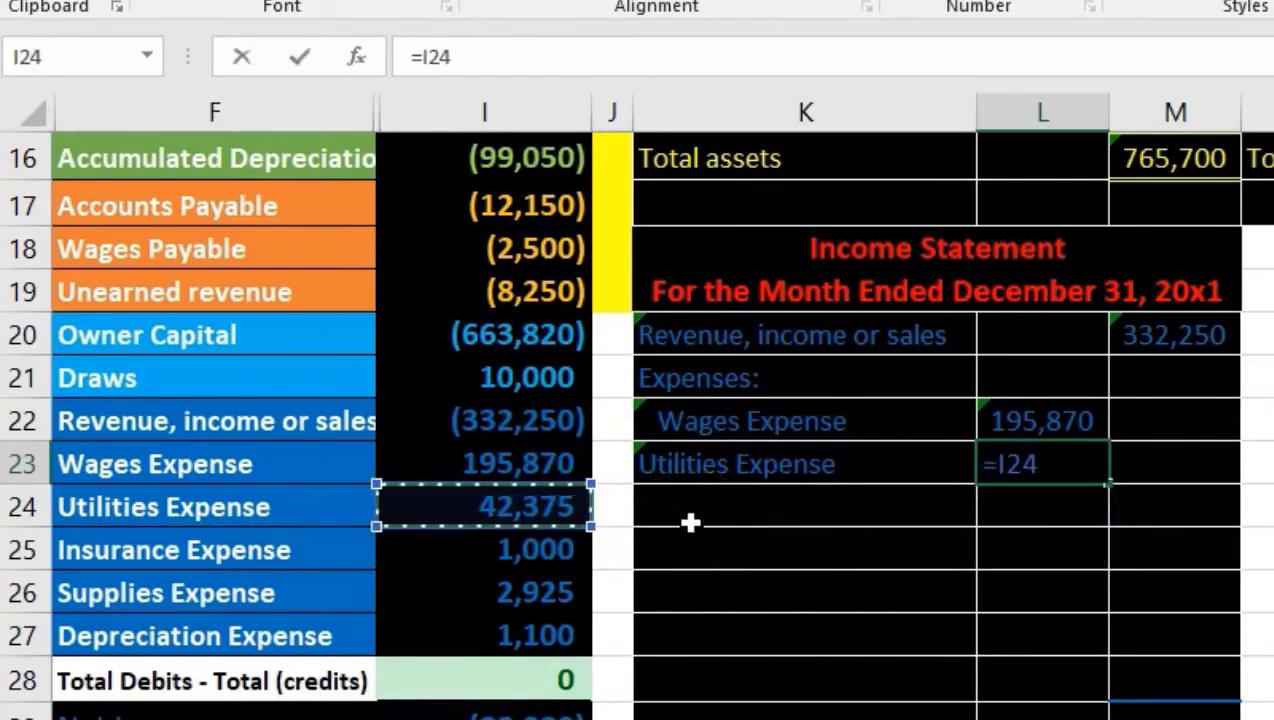
click(690, 522)
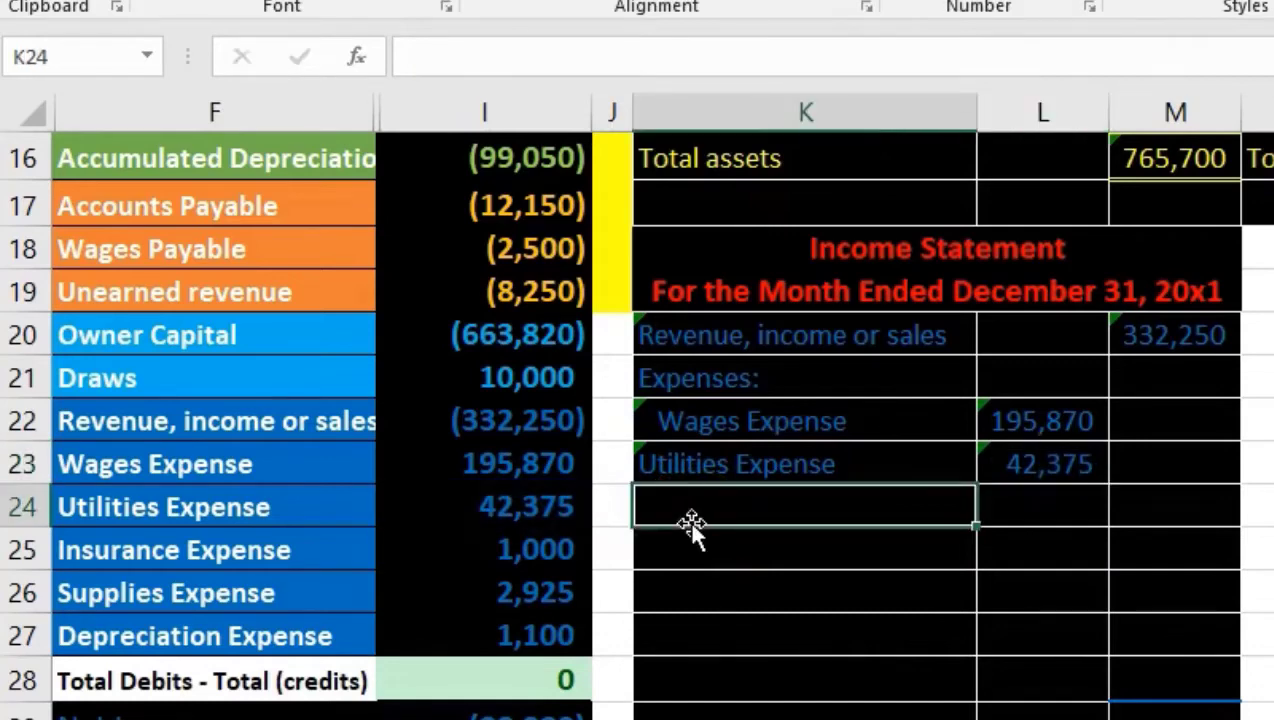
click(697, 480)
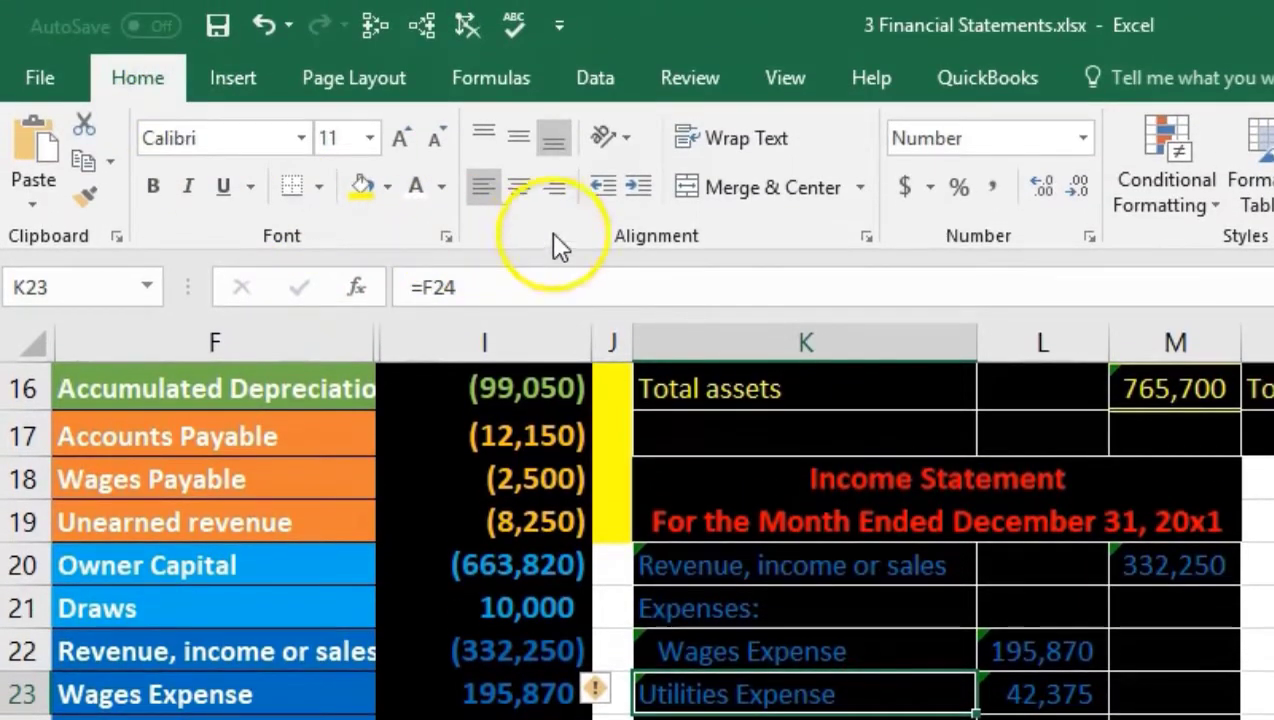
click(637, 188)
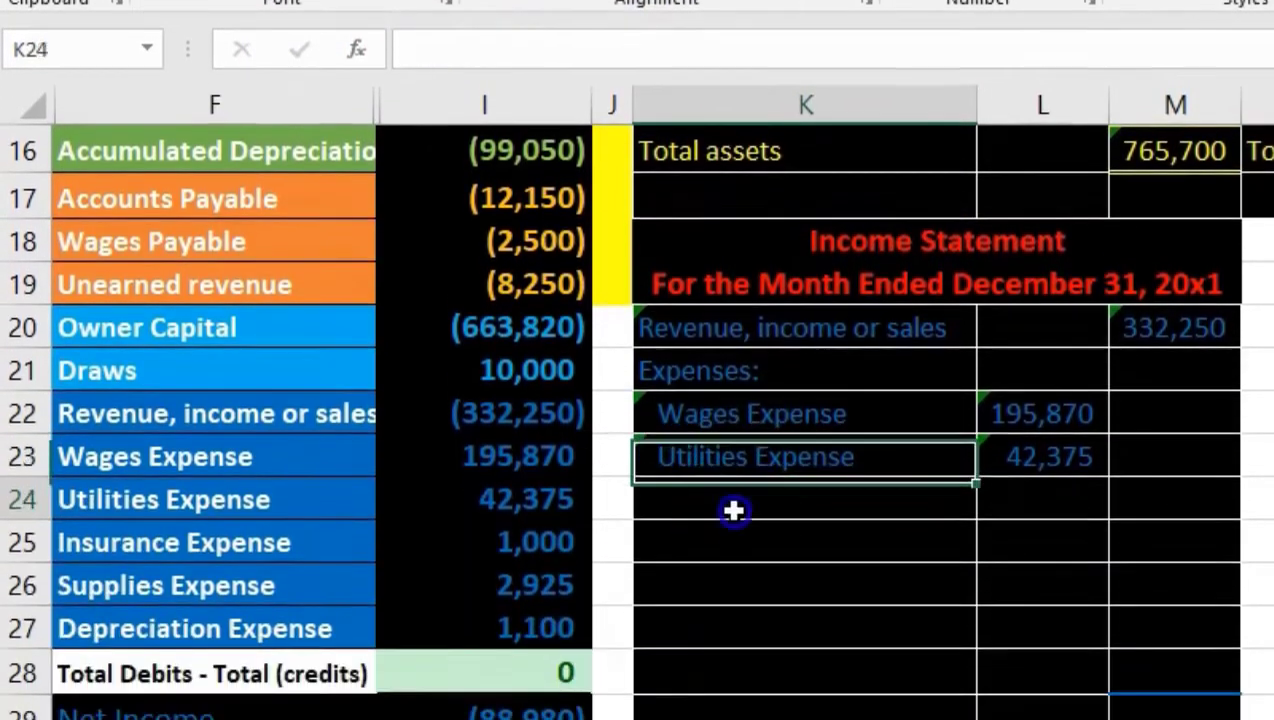
- Link K24 to the insurance expense account name in F25 and indent the label one level
click(733, 691)
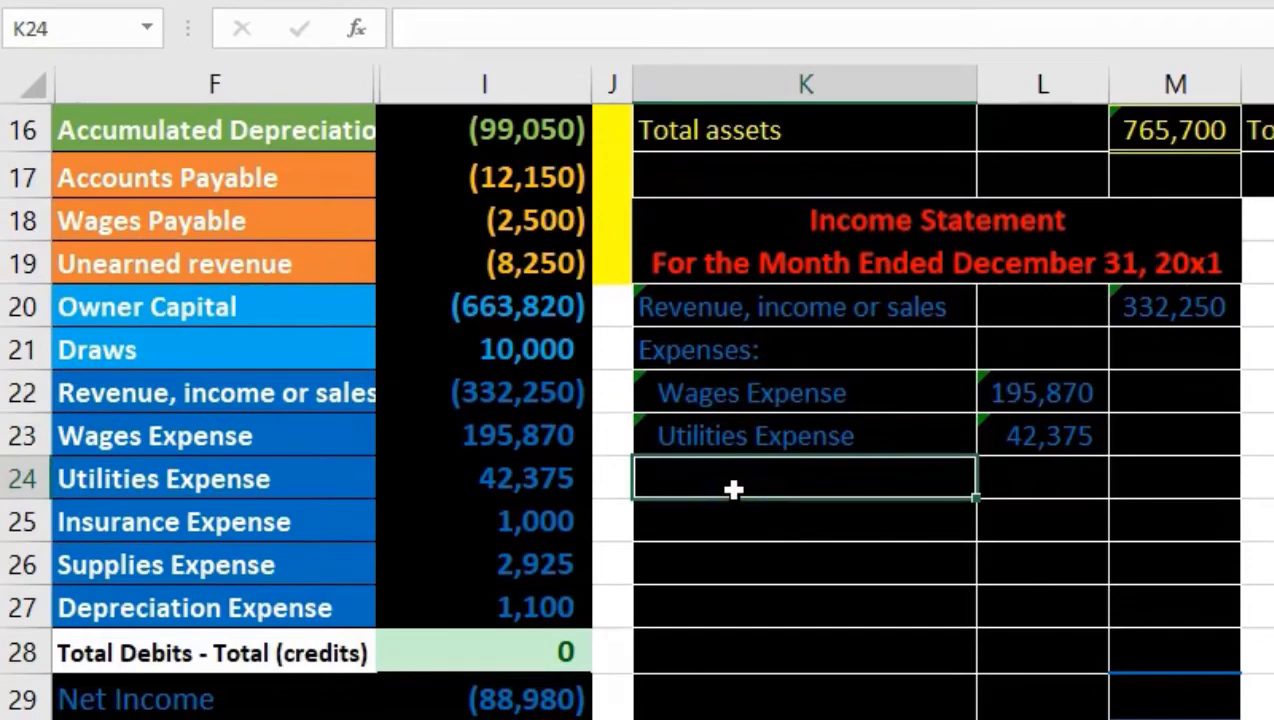
text(=)
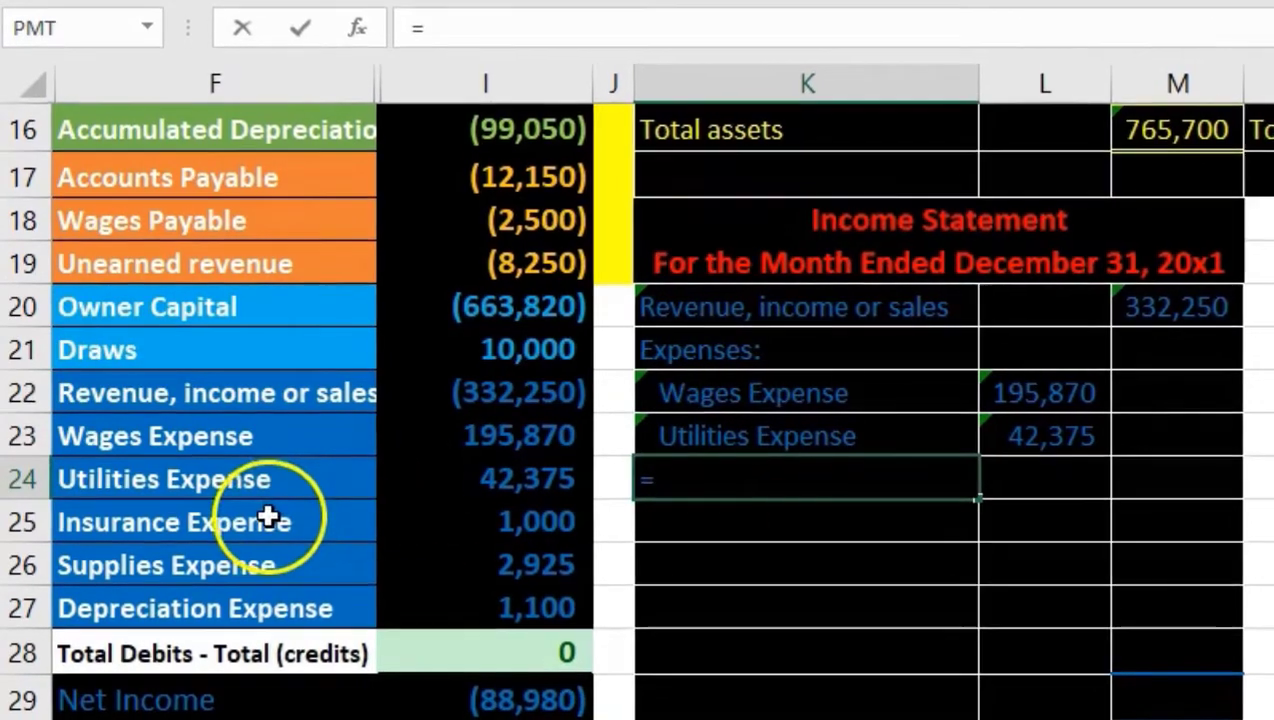
click(270, 520)
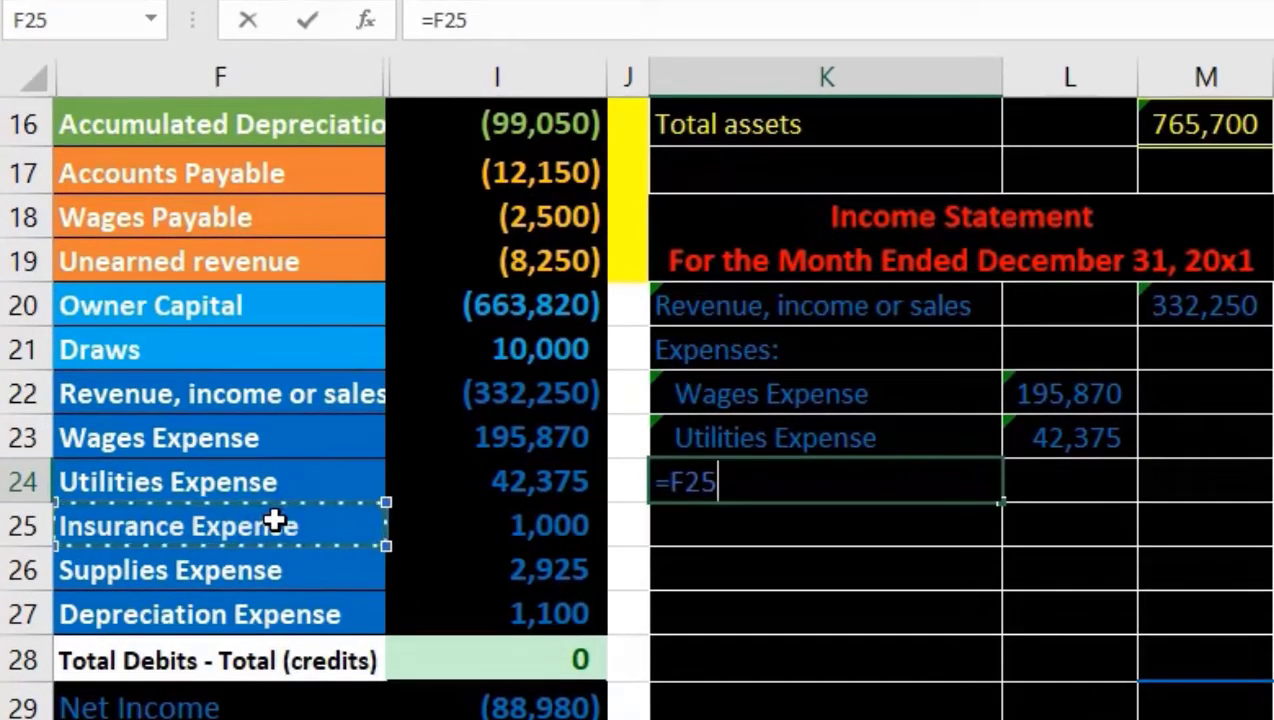
key(Return)
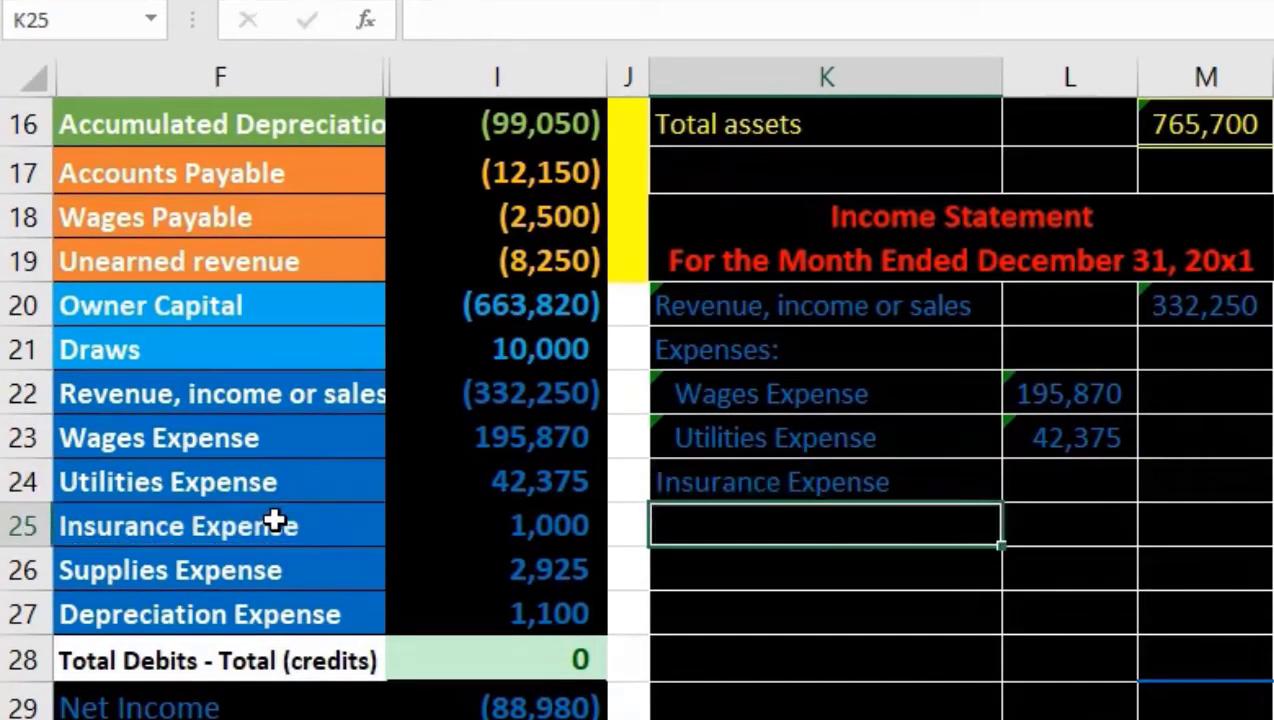
key(Up)
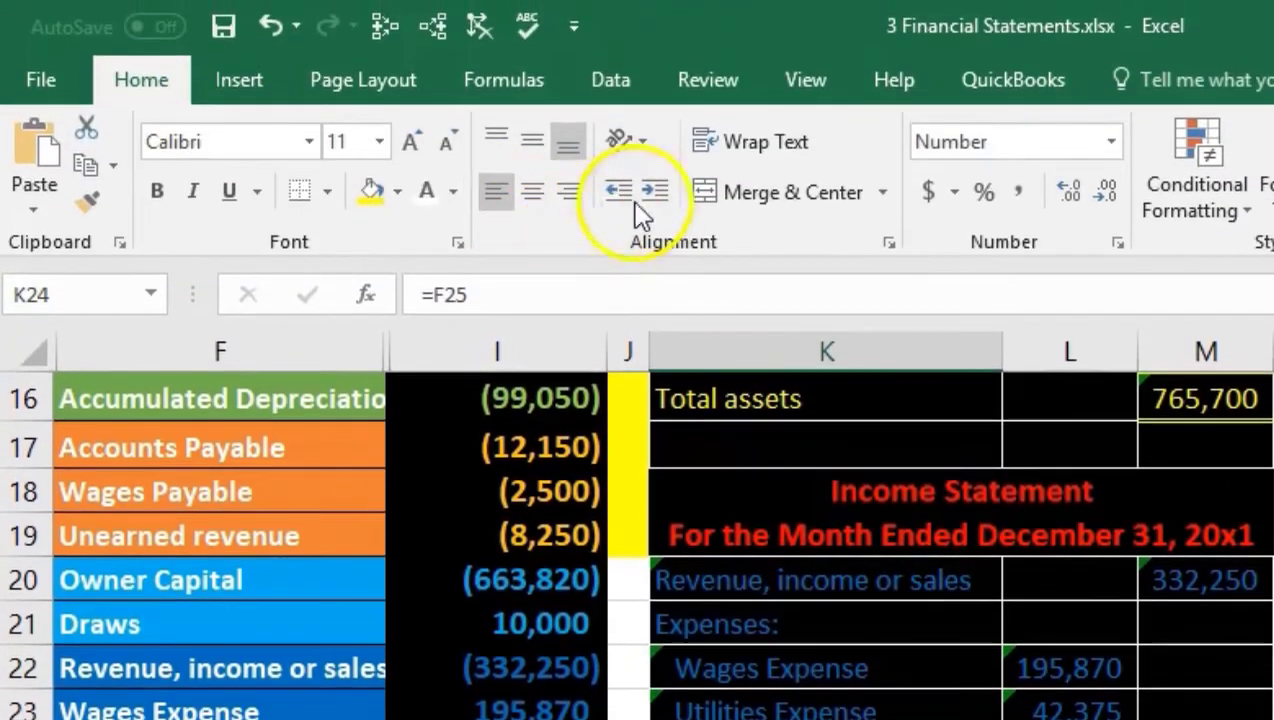
click(653, 193)
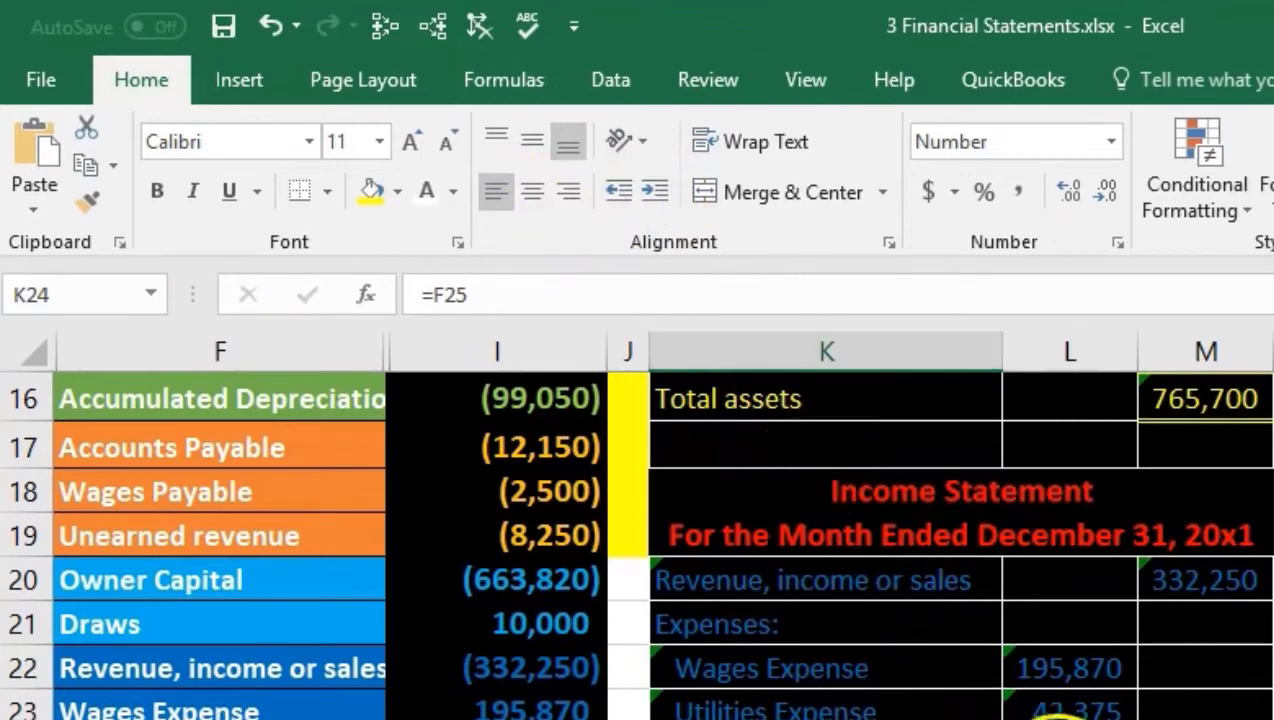
- Enter the insurance expense amount in L24 of the income statement by linking it to I25
click(1068, 718)
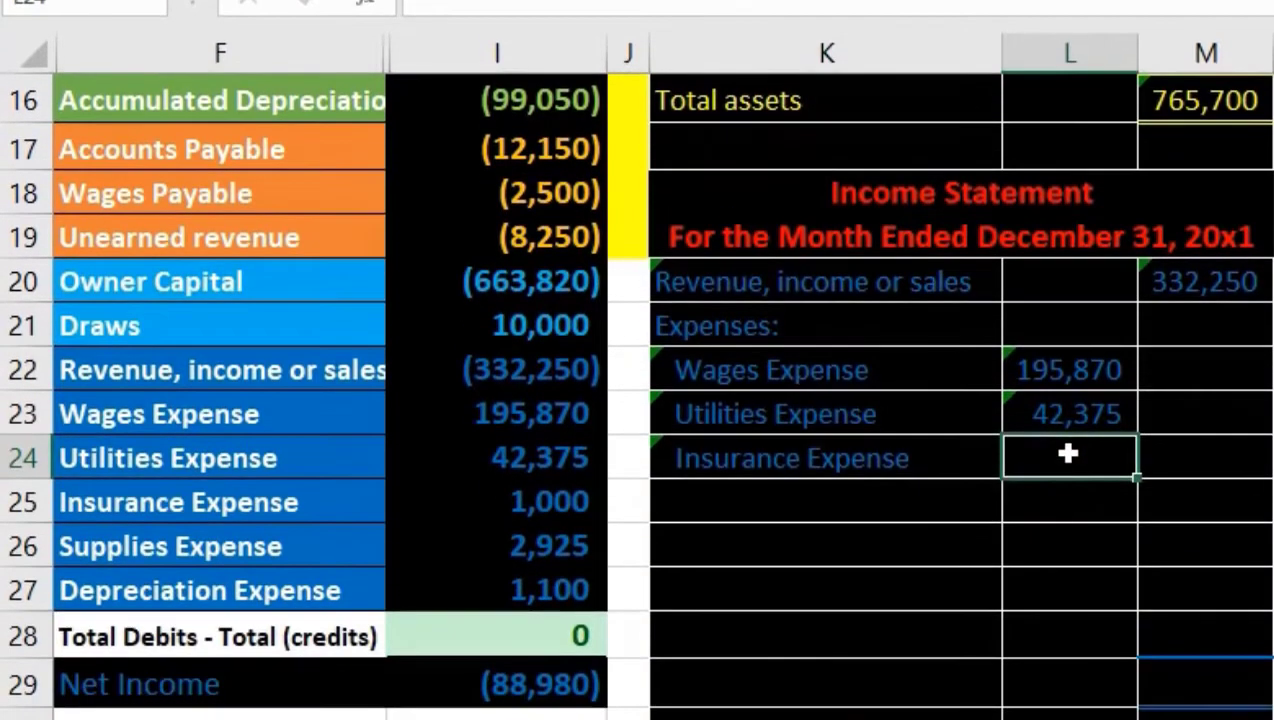
text(=)
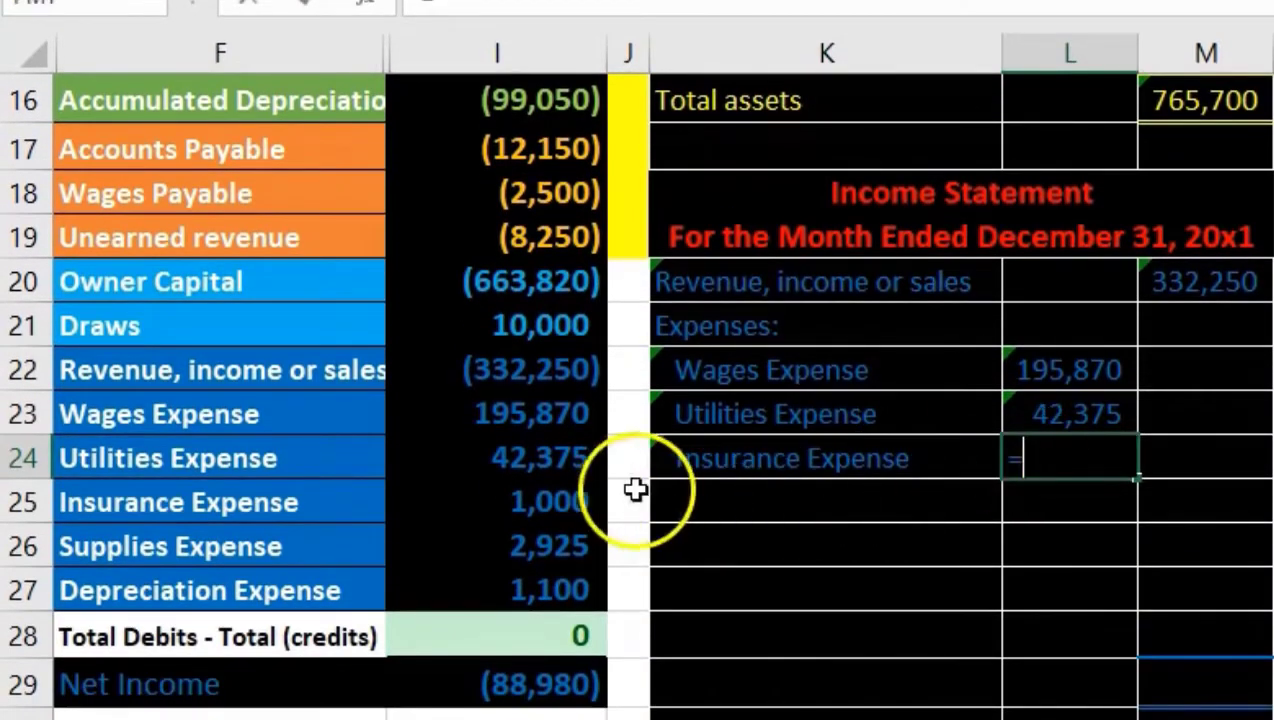
click(584, 497)
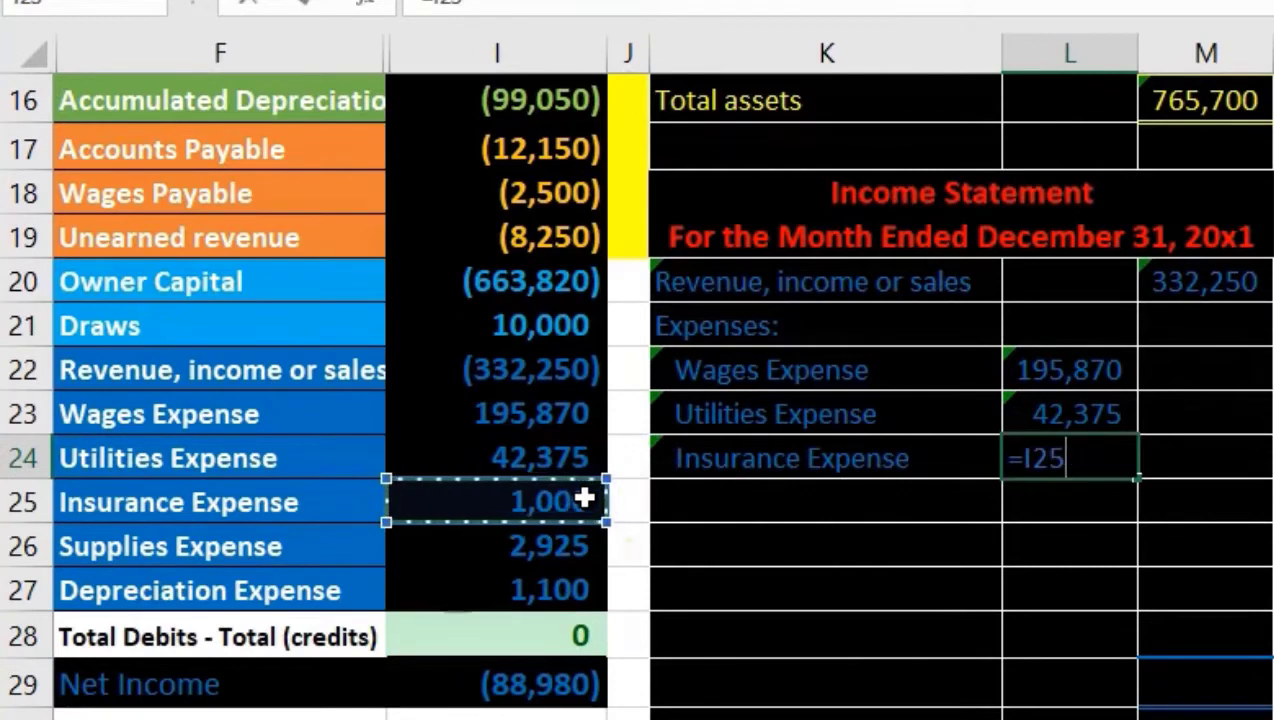
key(Return)
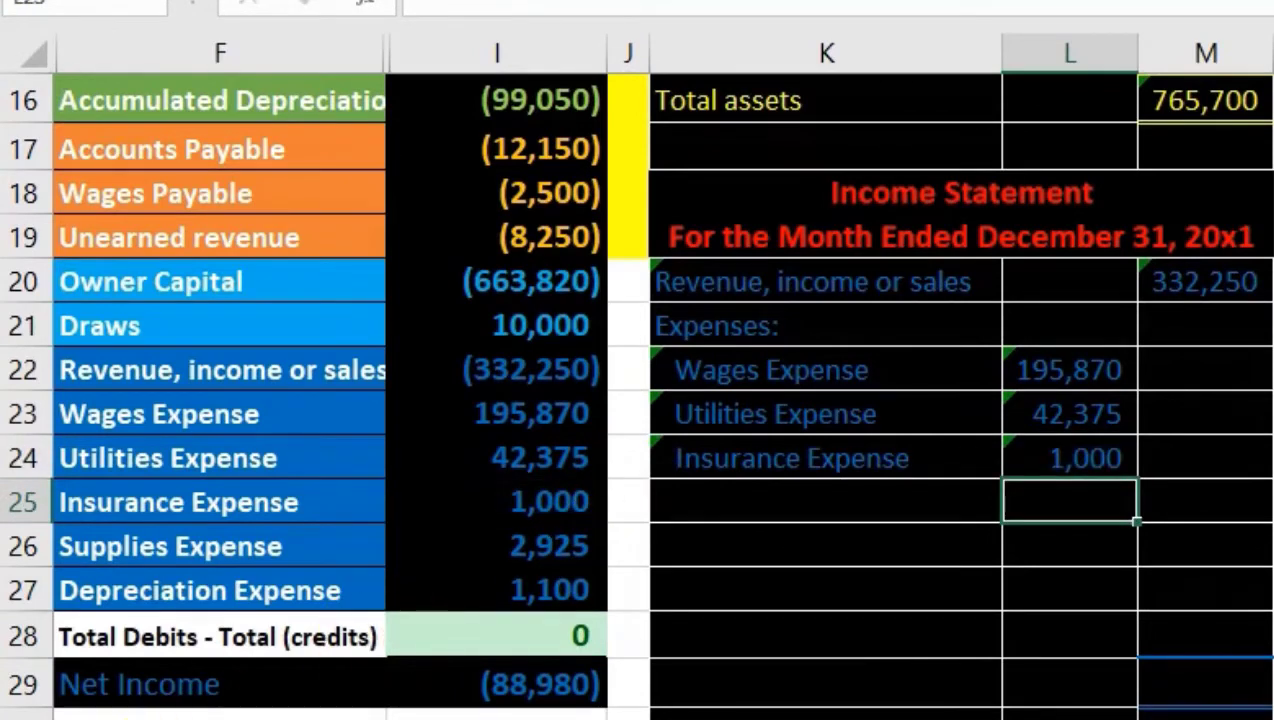
- Link K25 to the supplies expense account name in F26 and indent the label one level
click(846, 501)
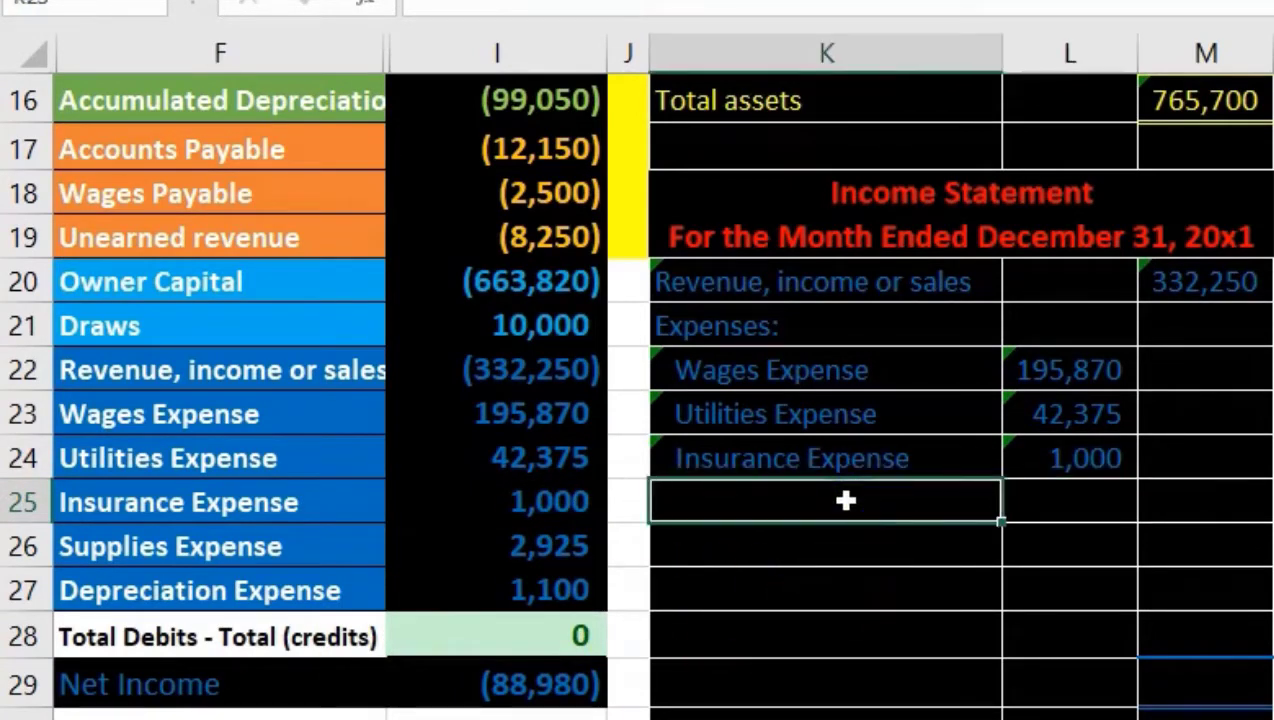
click(846, 505)
text(=)
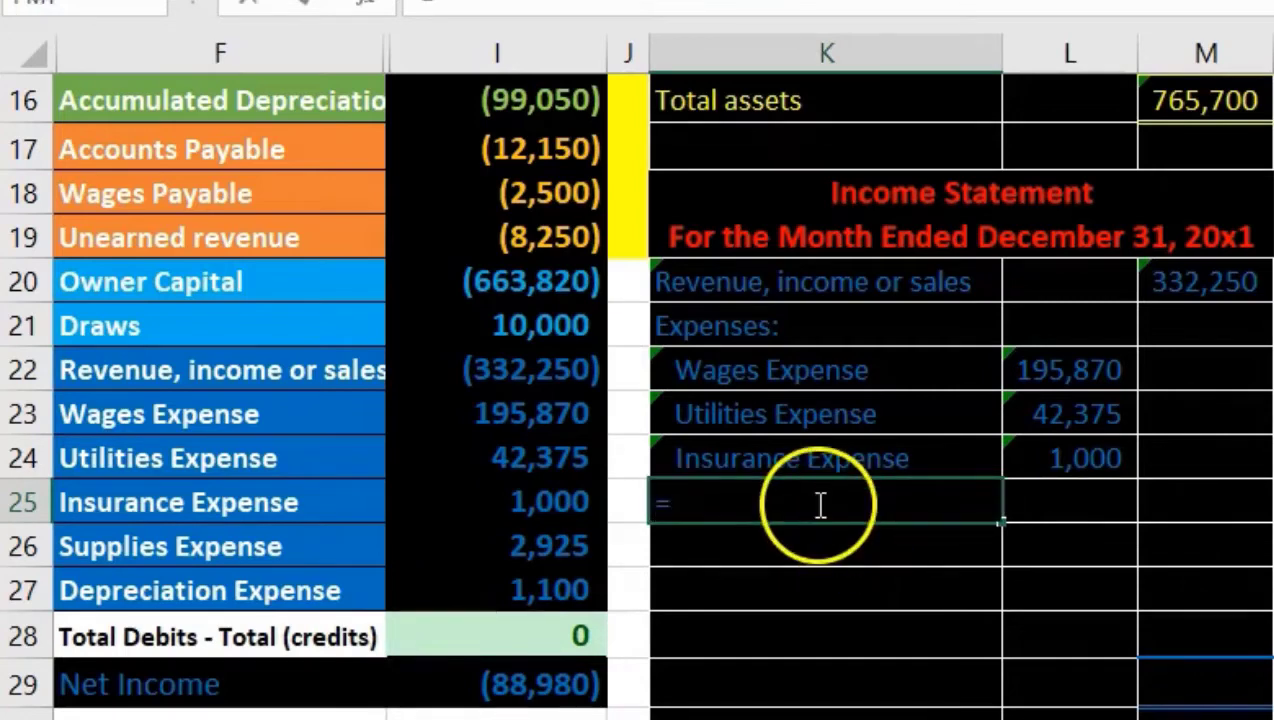
click(313, 541)
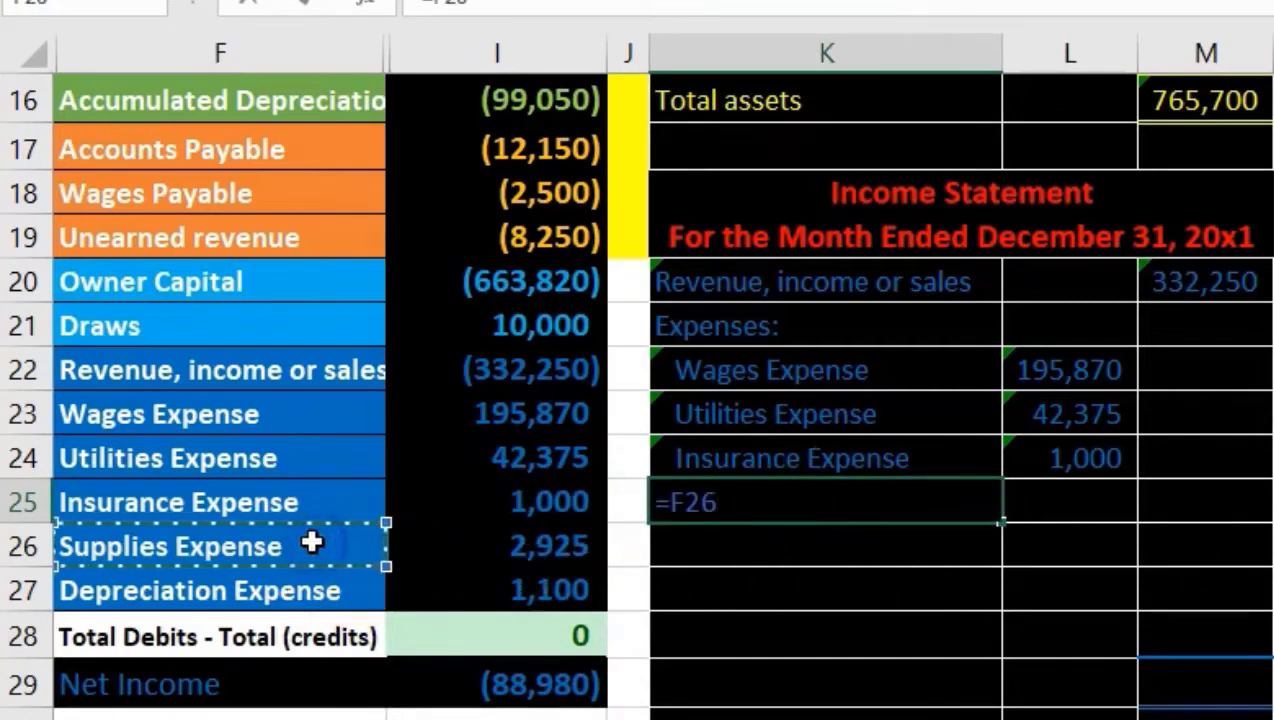
key(Return)
click(745, 515)
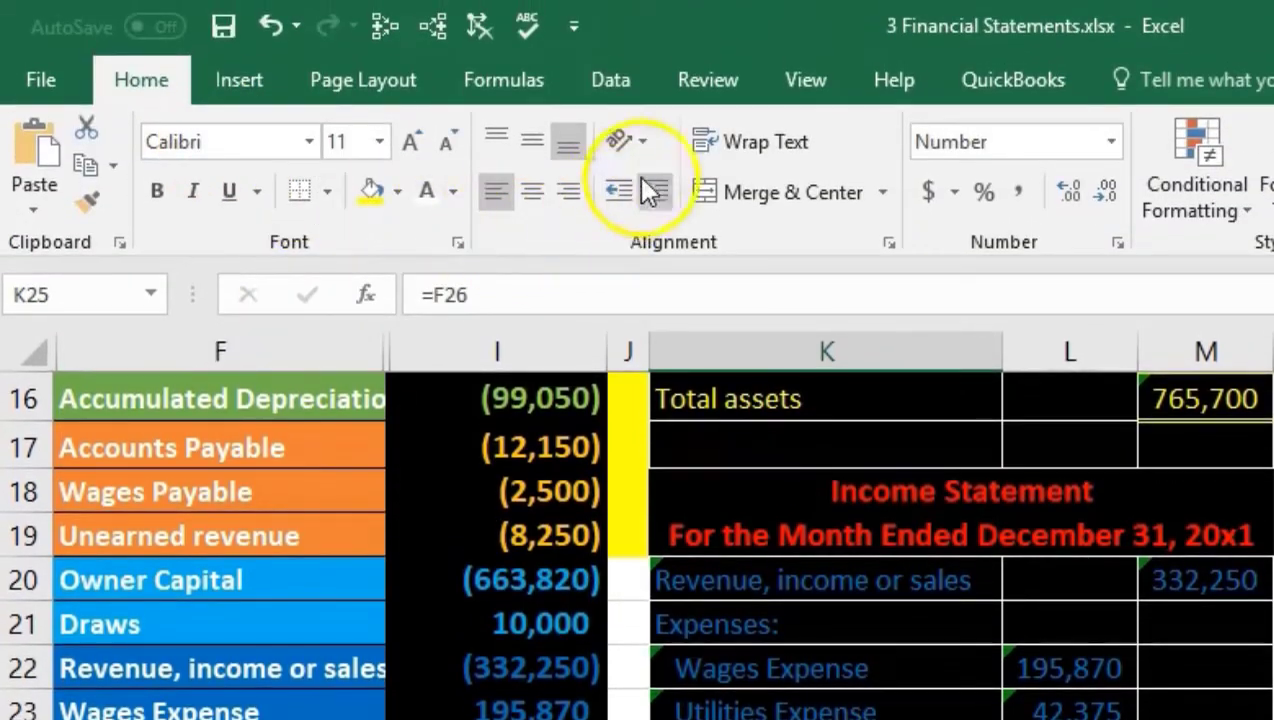
click(663, 190)
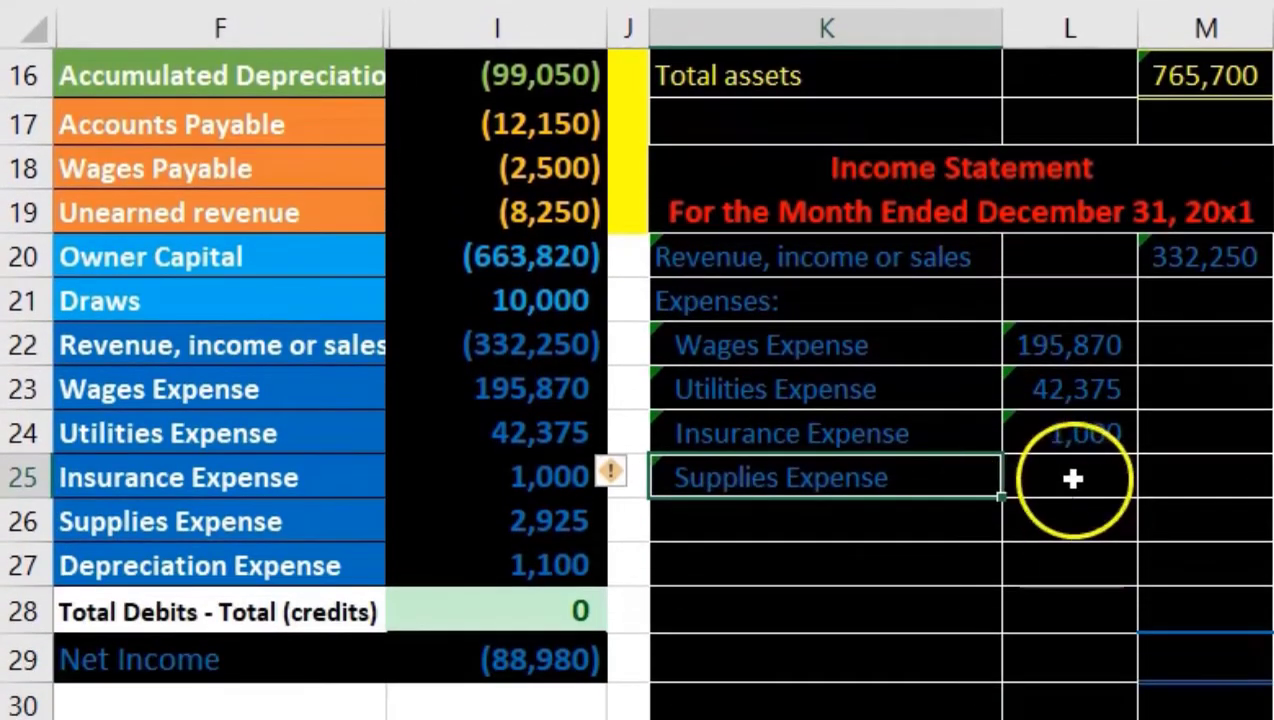
- Enter the supplies expense amount in L25 of the income statement by linking it to I26
click(1072, 480)
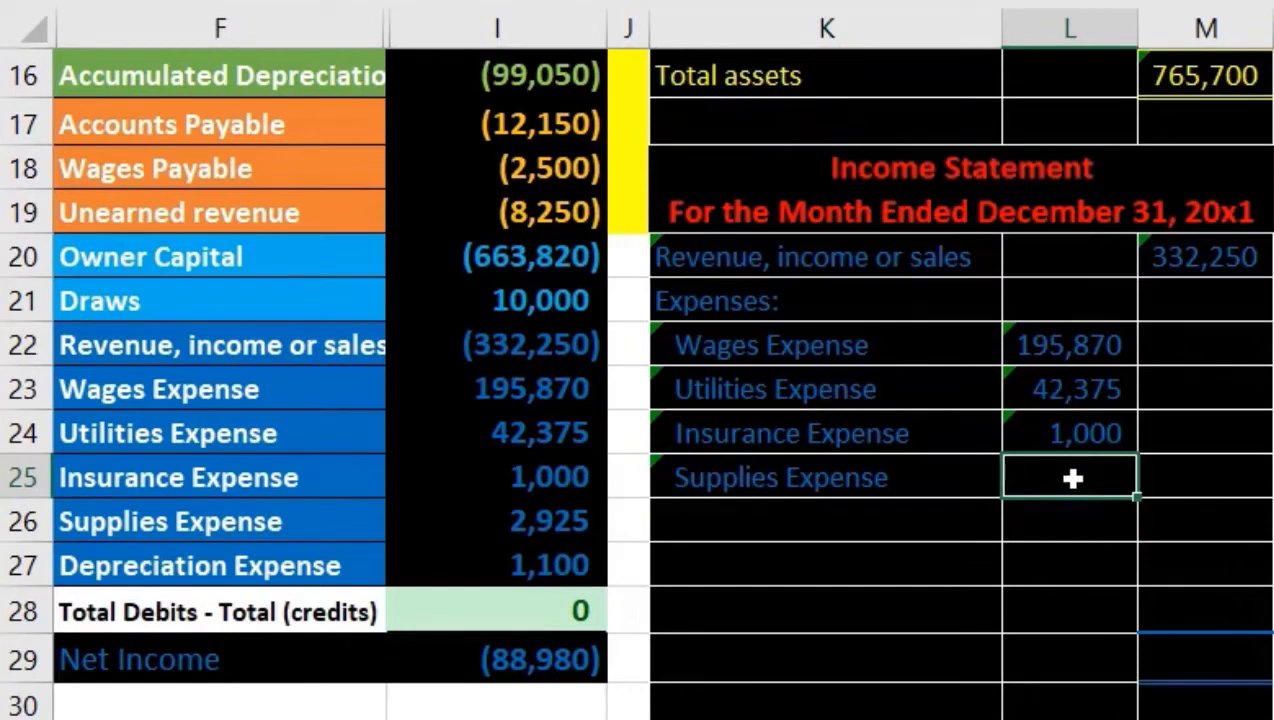
text(=)
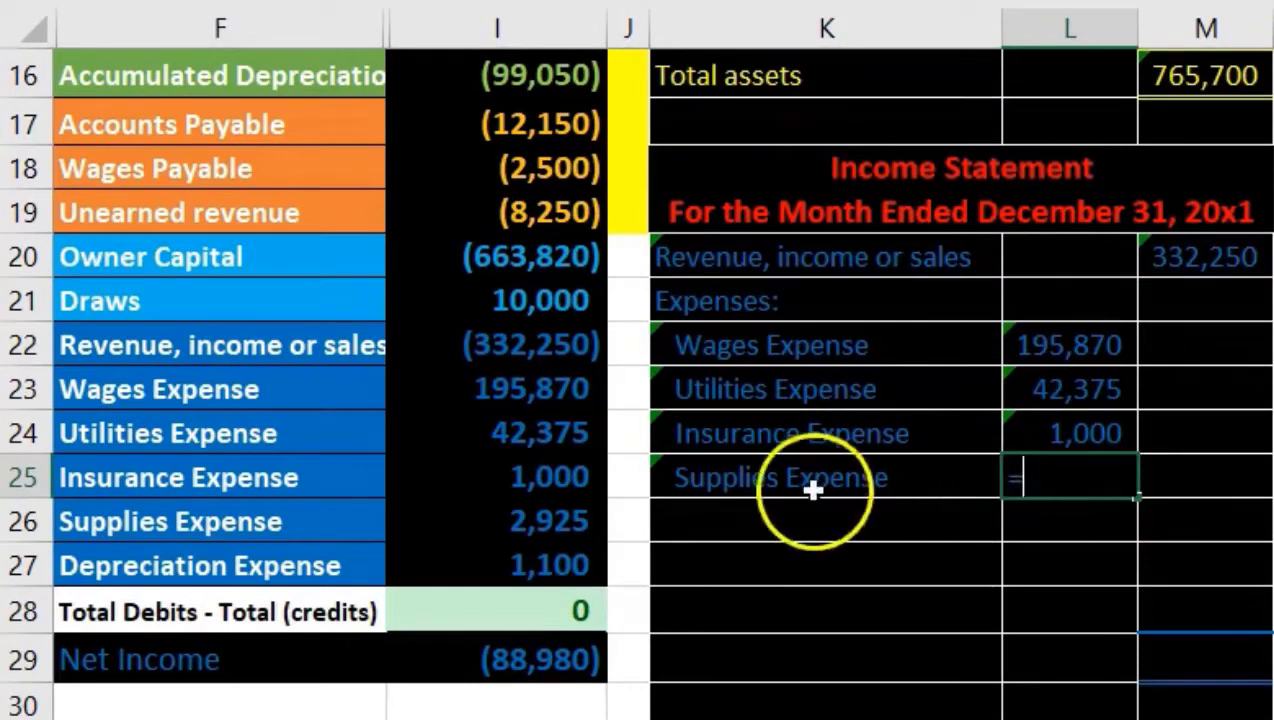
click(600, 518)
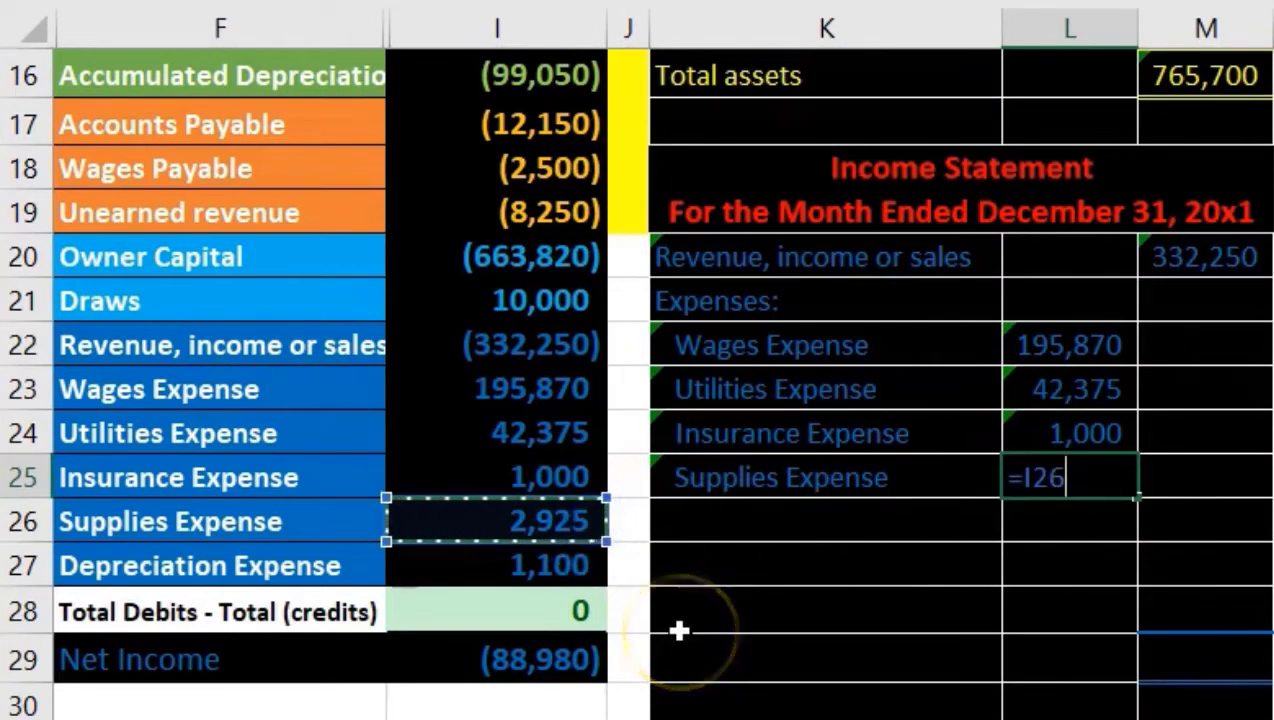
key(Return)
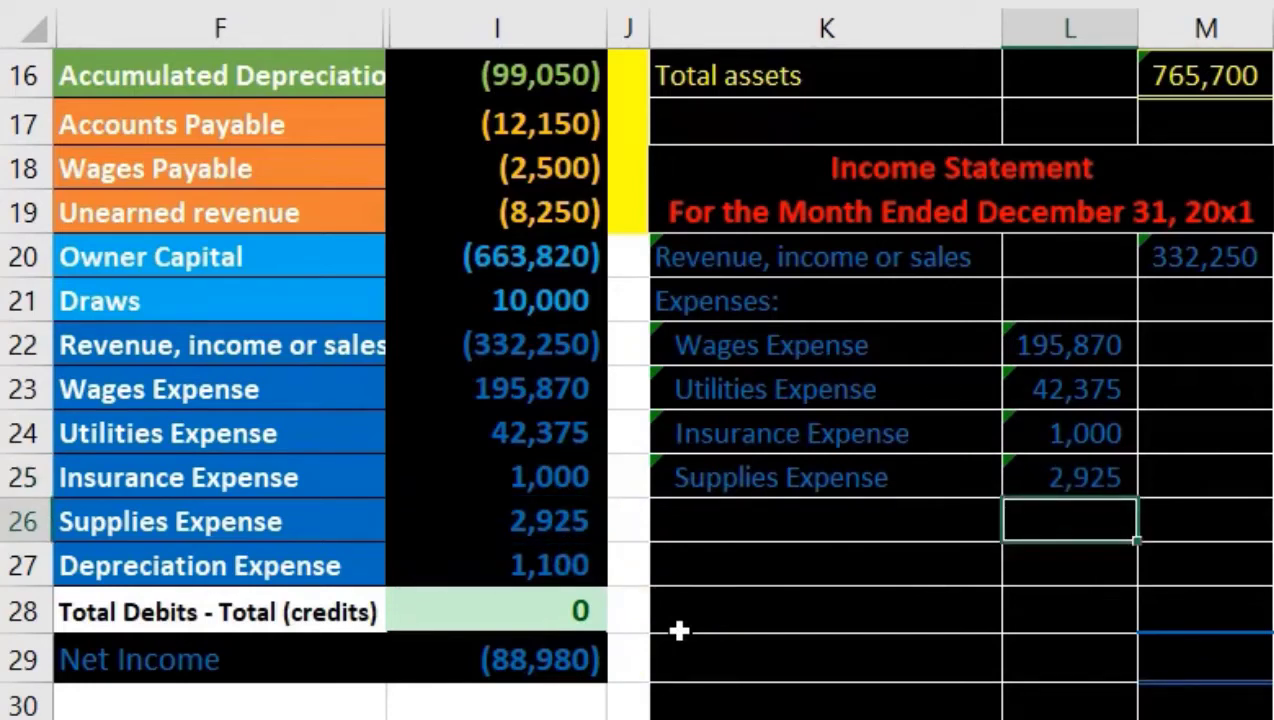
- Link K26 to the depreciation expense account name in F27 and indent the label one level
click(764, 512)
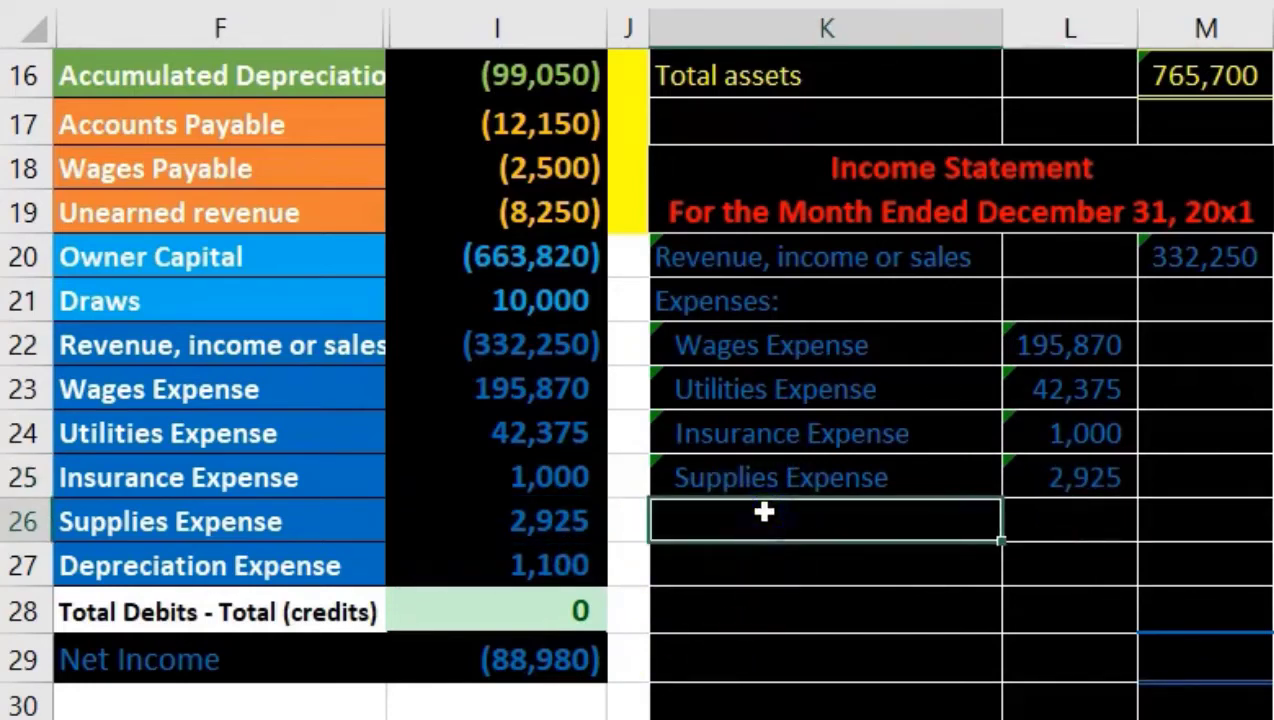
text(=)
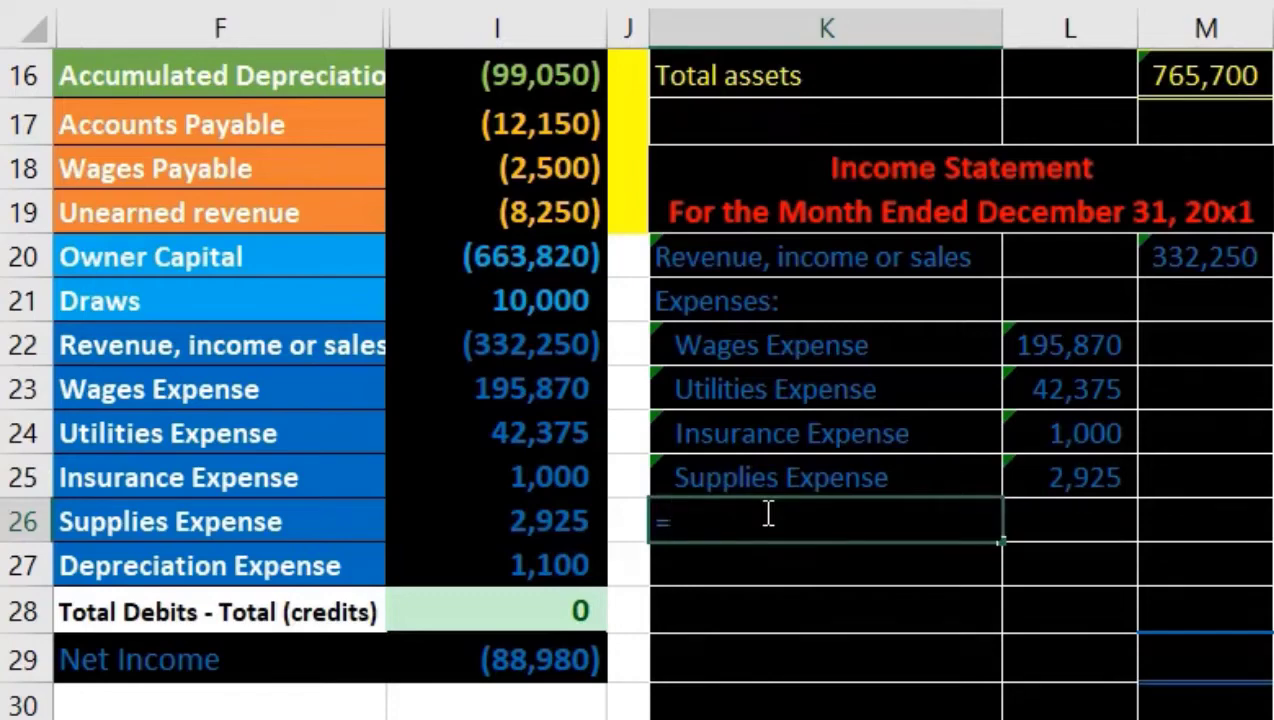
click(316, 568)
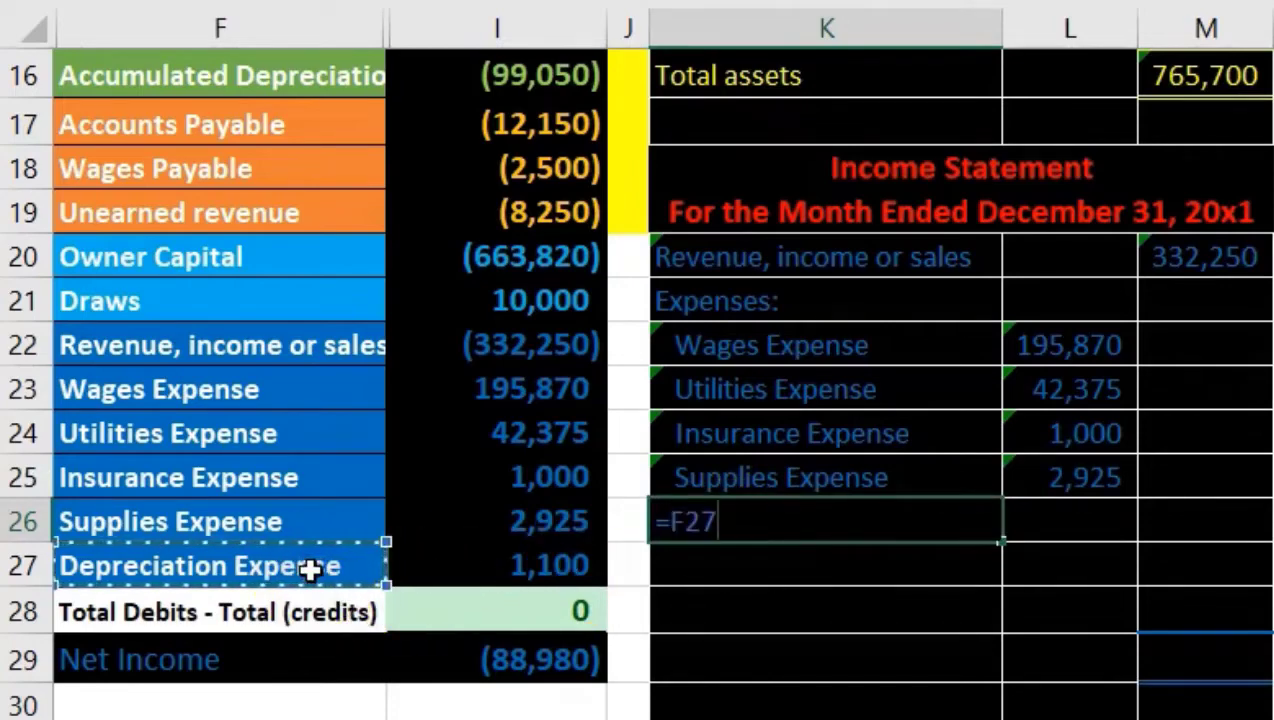
key(Return)
click(745, 518)
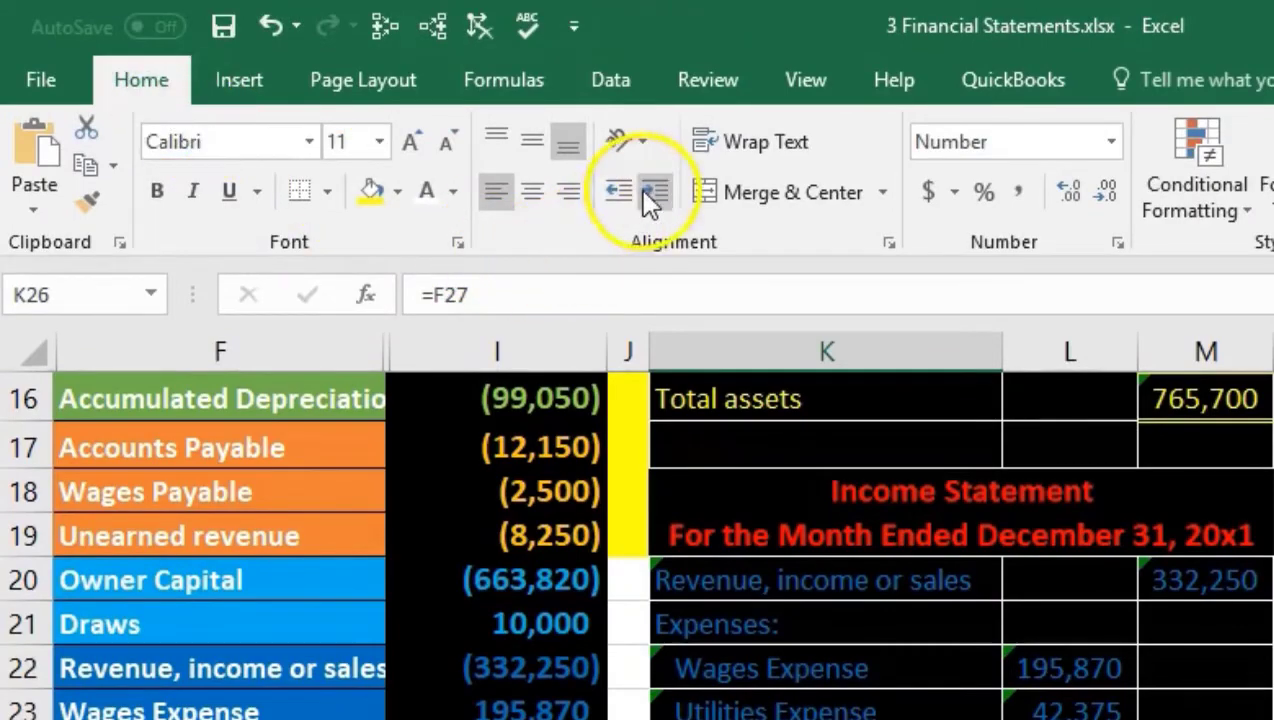
click(645, 191)
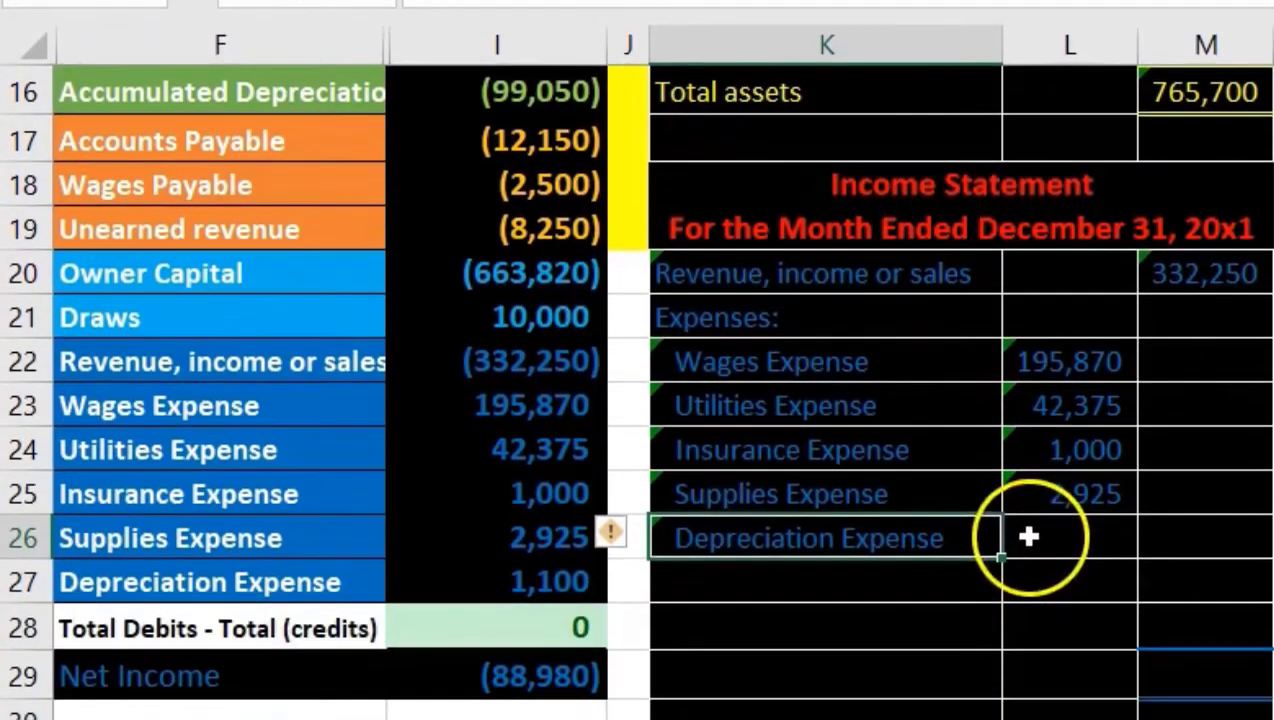
- Enter the depreciation expense amount in L26 of the income statement by linking it to I27
click(1035, 536)
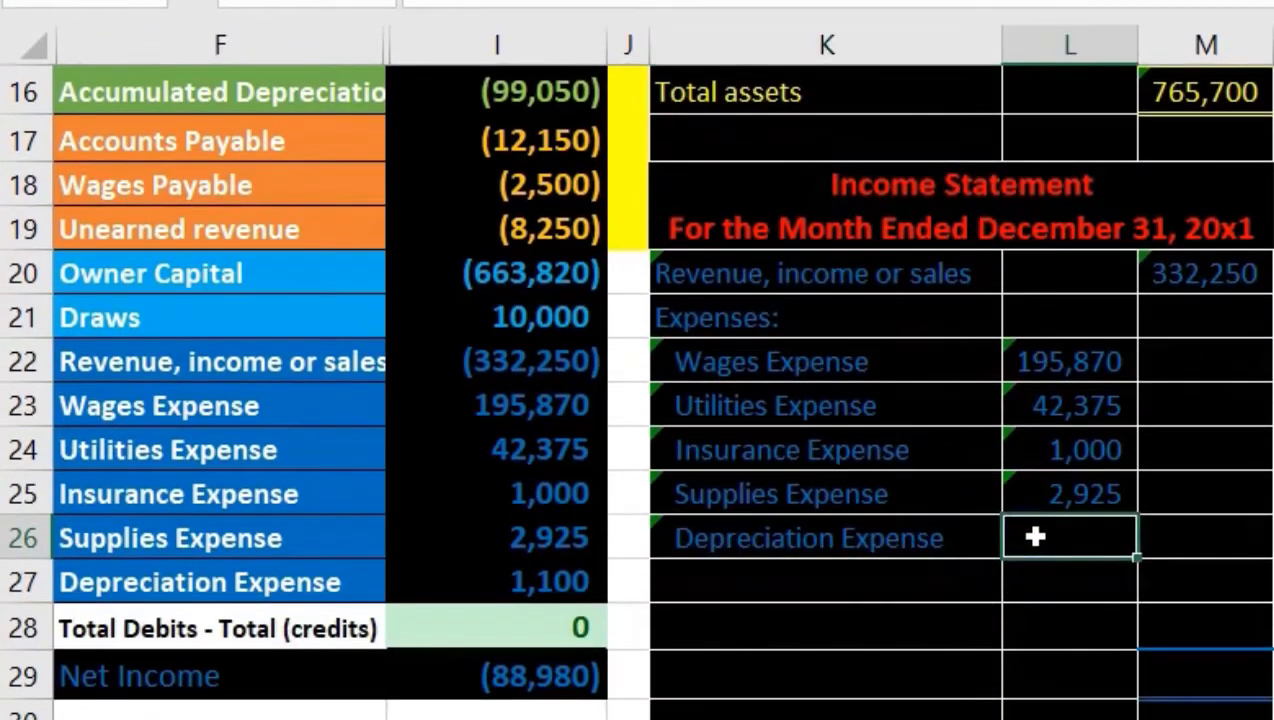
text(=)
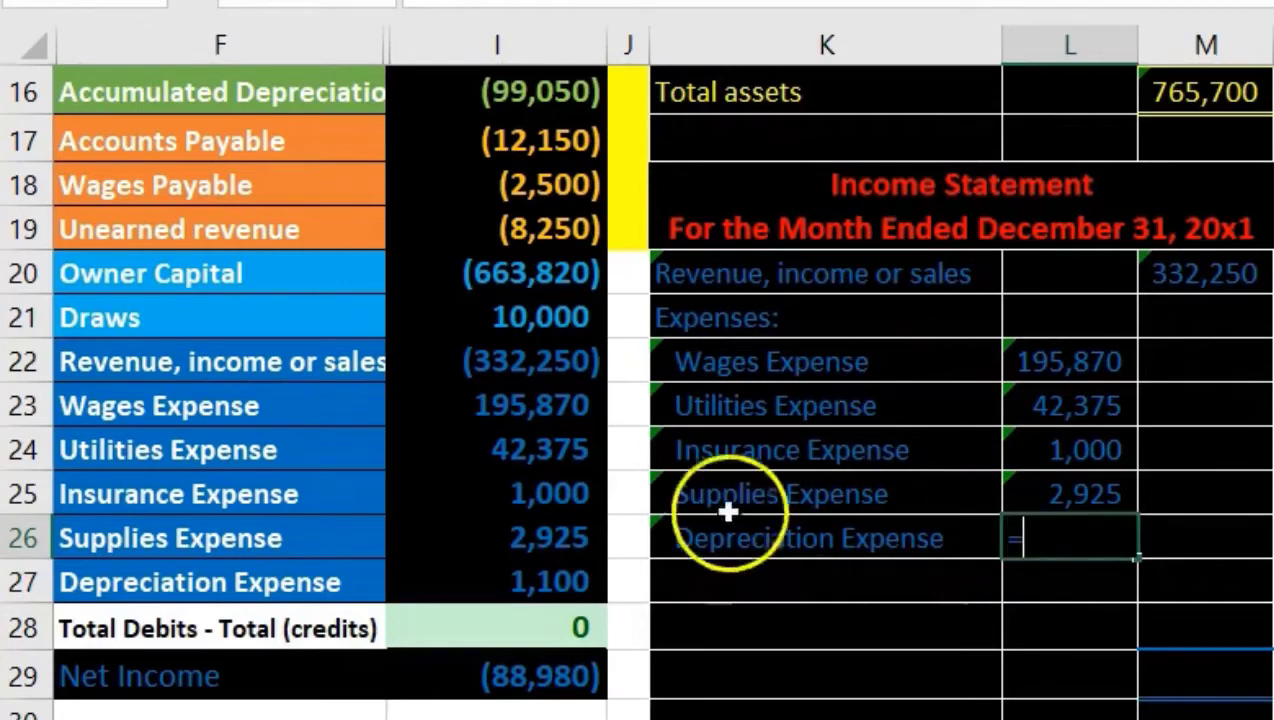
click(571, 584)
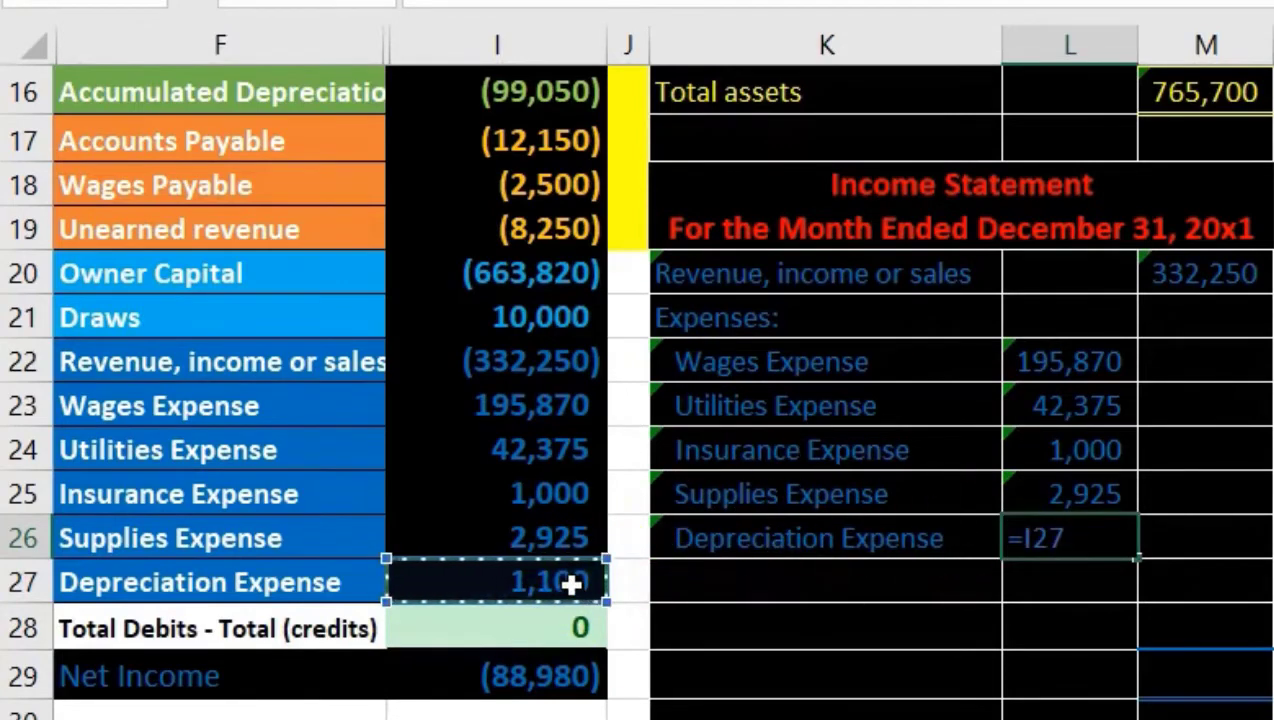
key(Return)
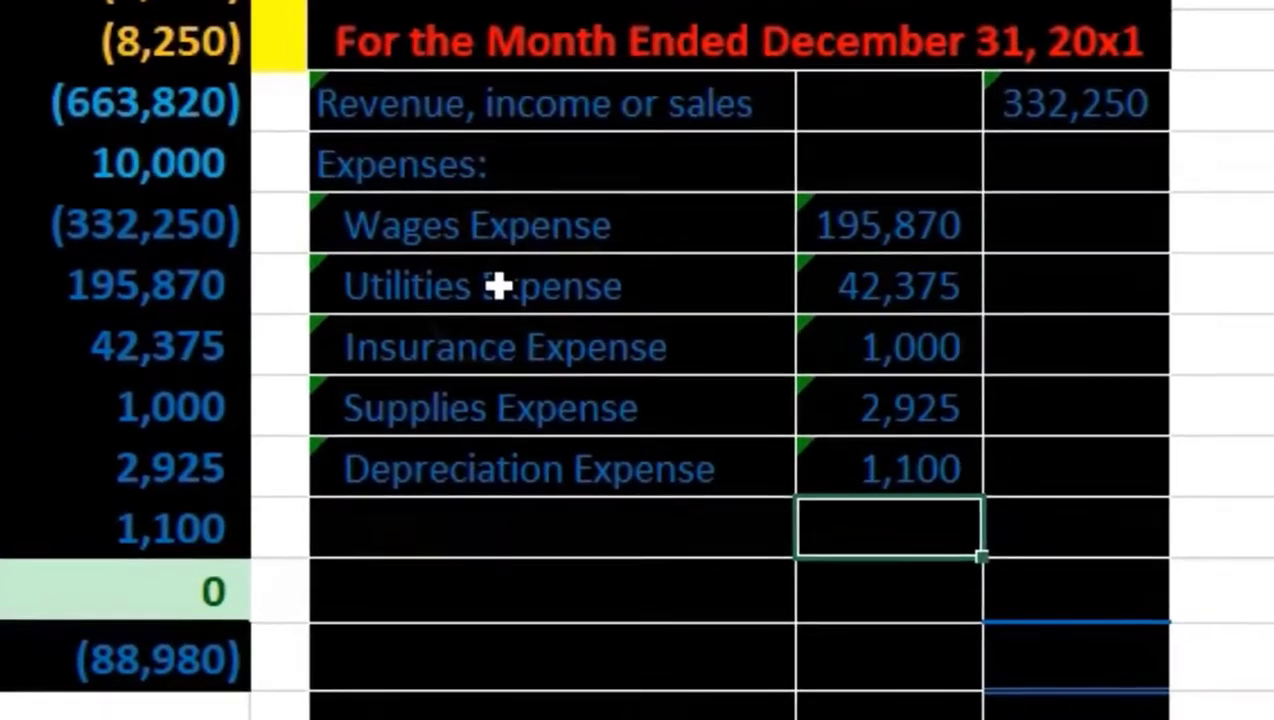
- Clear the utilities through depreciation lines in K23:L26 and refill them by copying the wages line K22:L22 down through row 27
drag(497, 286, 893, 465)
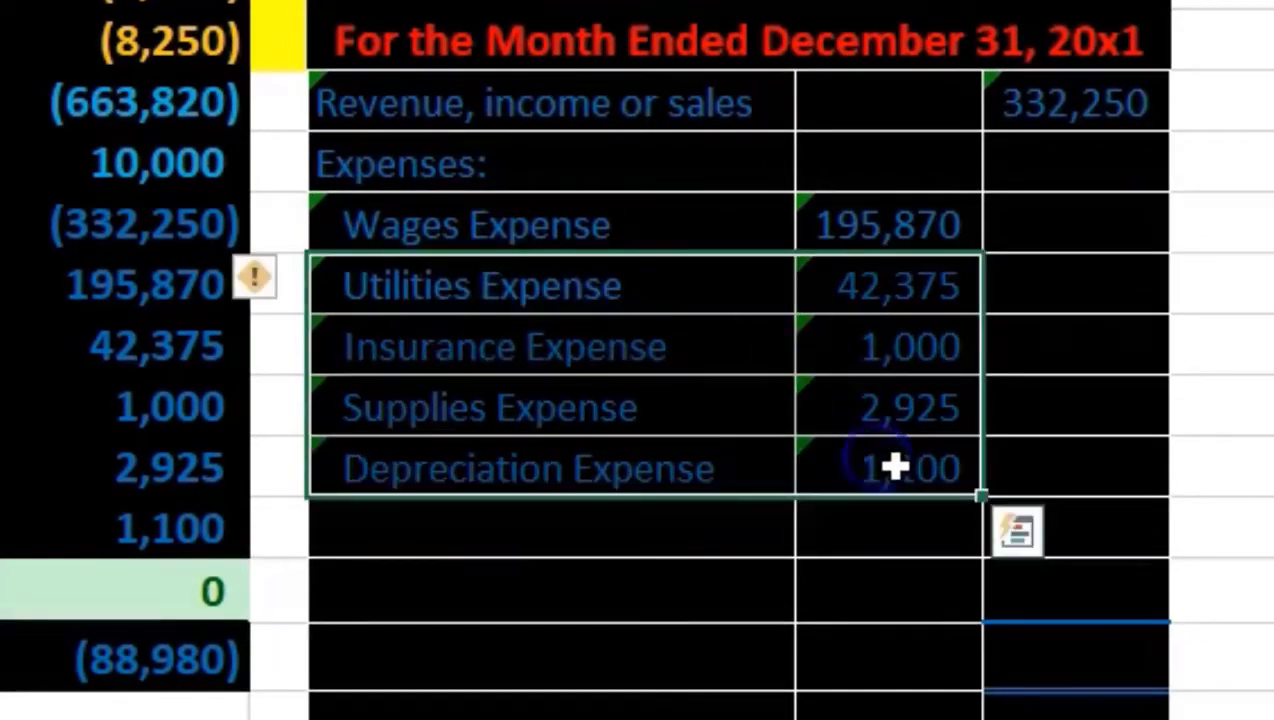
key(Delete)
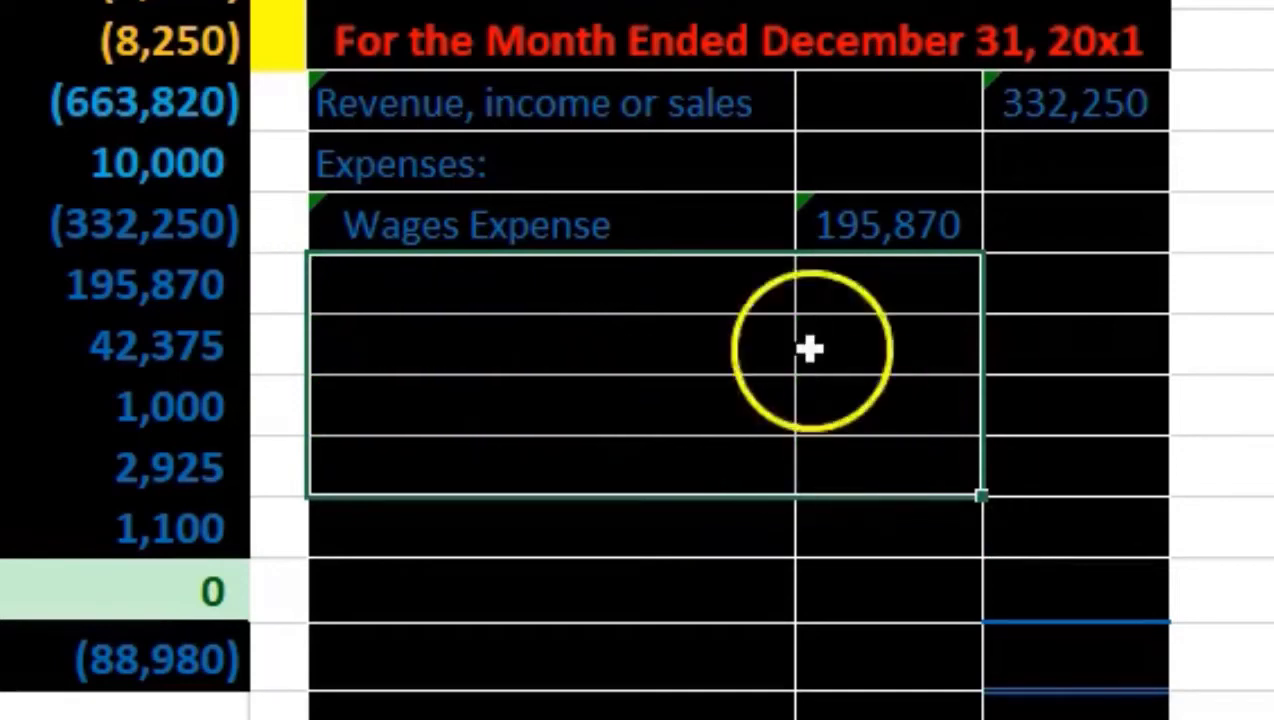
drag(706, 224, 810, 213)
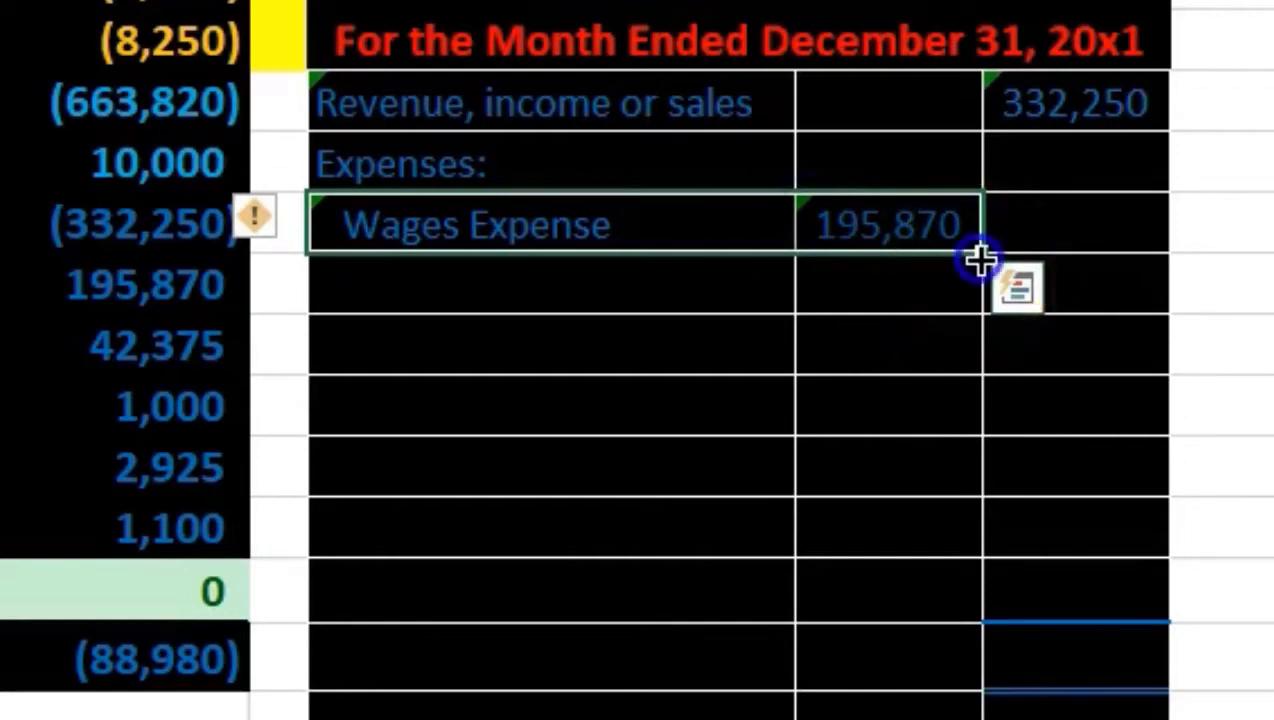
drag(978, 259, 960, 537)
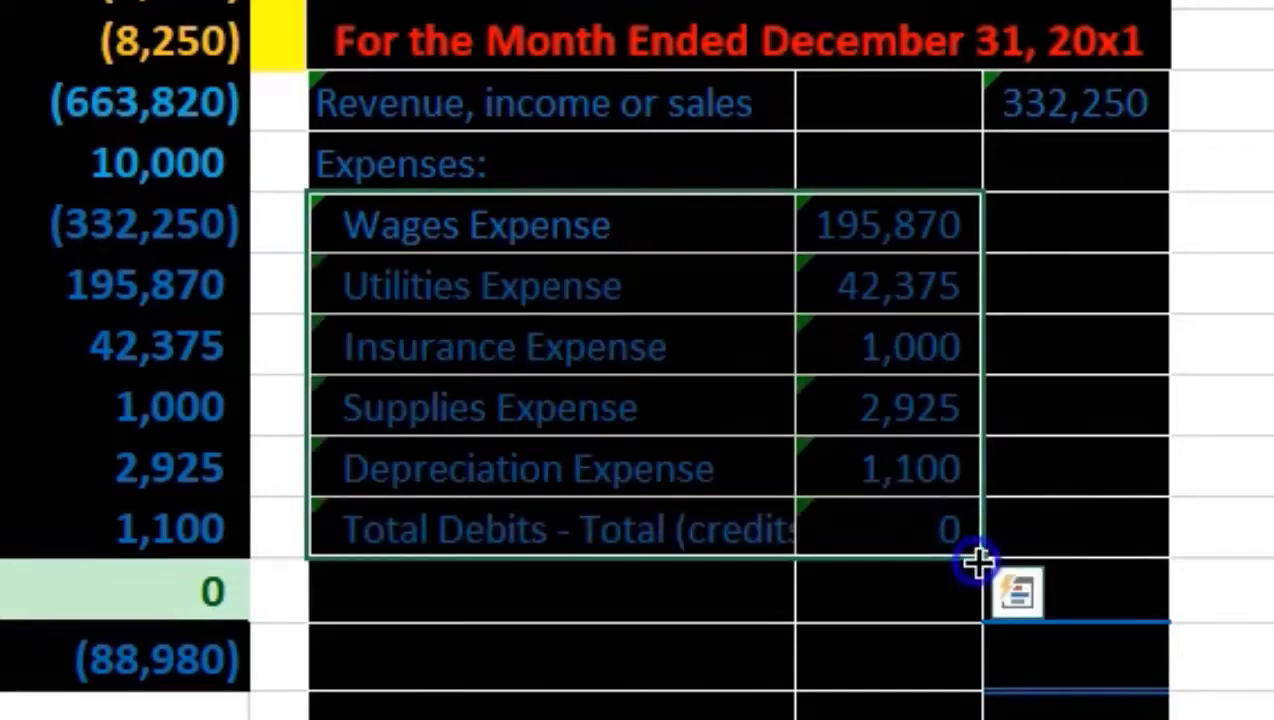
- Delete the surplus Total Debits - Total (credits) label and amount from K27:L27 below the expense lines
click(673, 513)
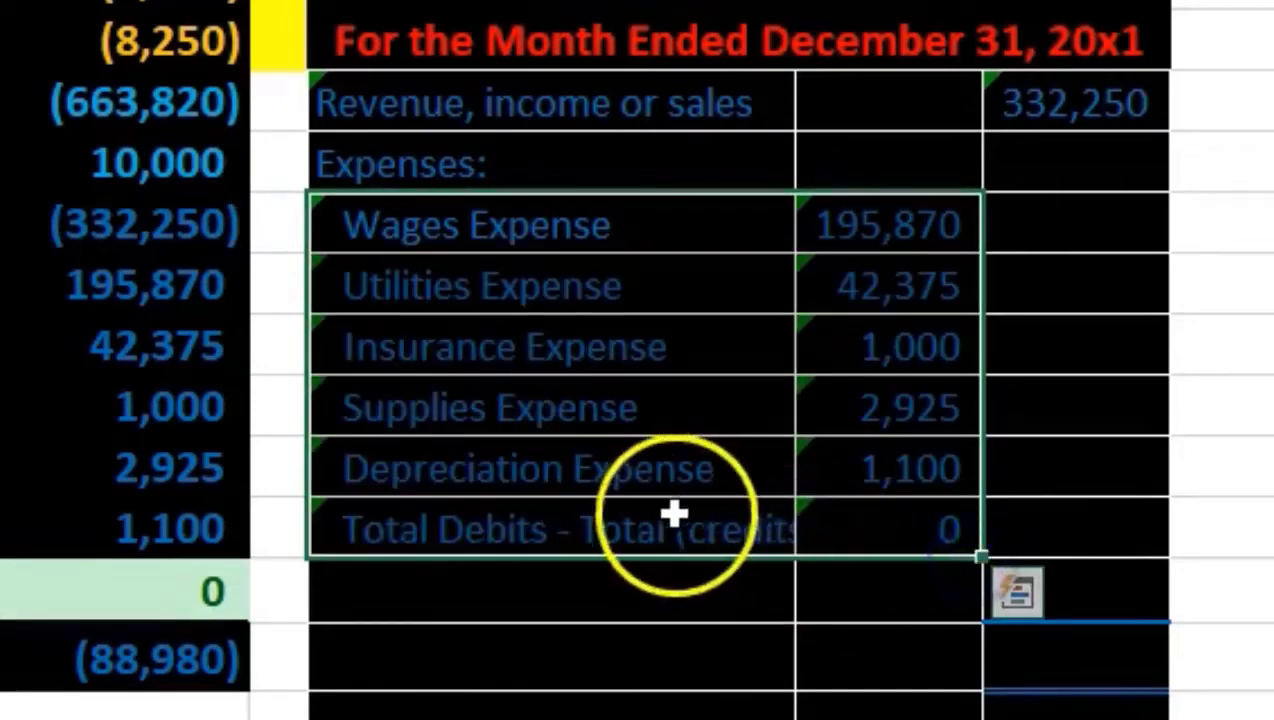
drag(673, 513, 838, 518)
key(Delete)
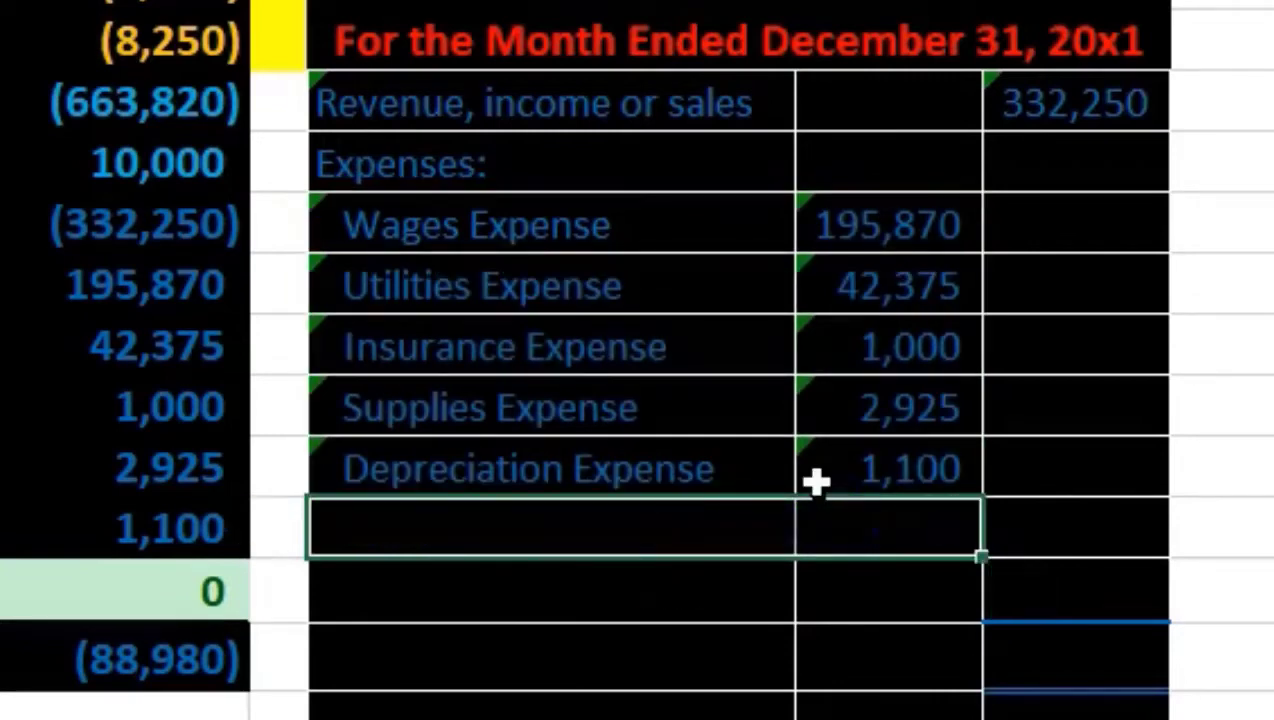
- Check which trial balance cells the copied formulas for the wages, utilities and insurance amounts in L22:L24 refer to
click(904, 210)
text(=I23)
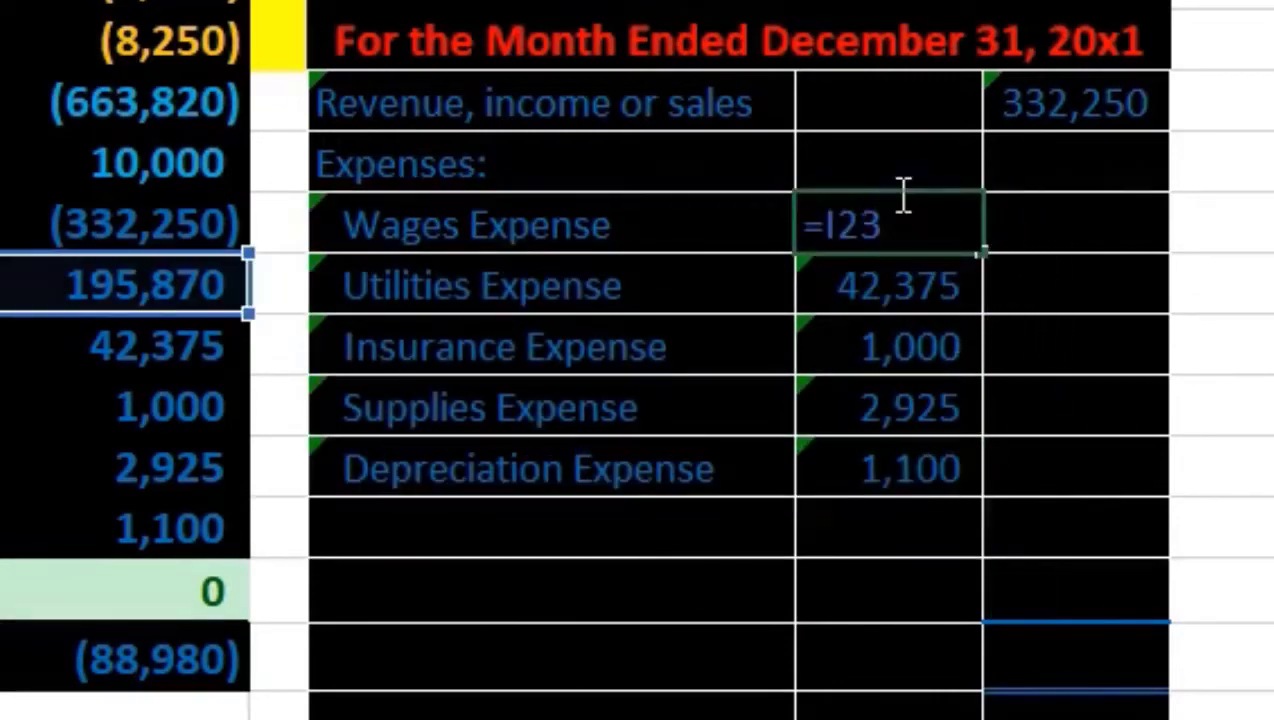
click(910, 270)
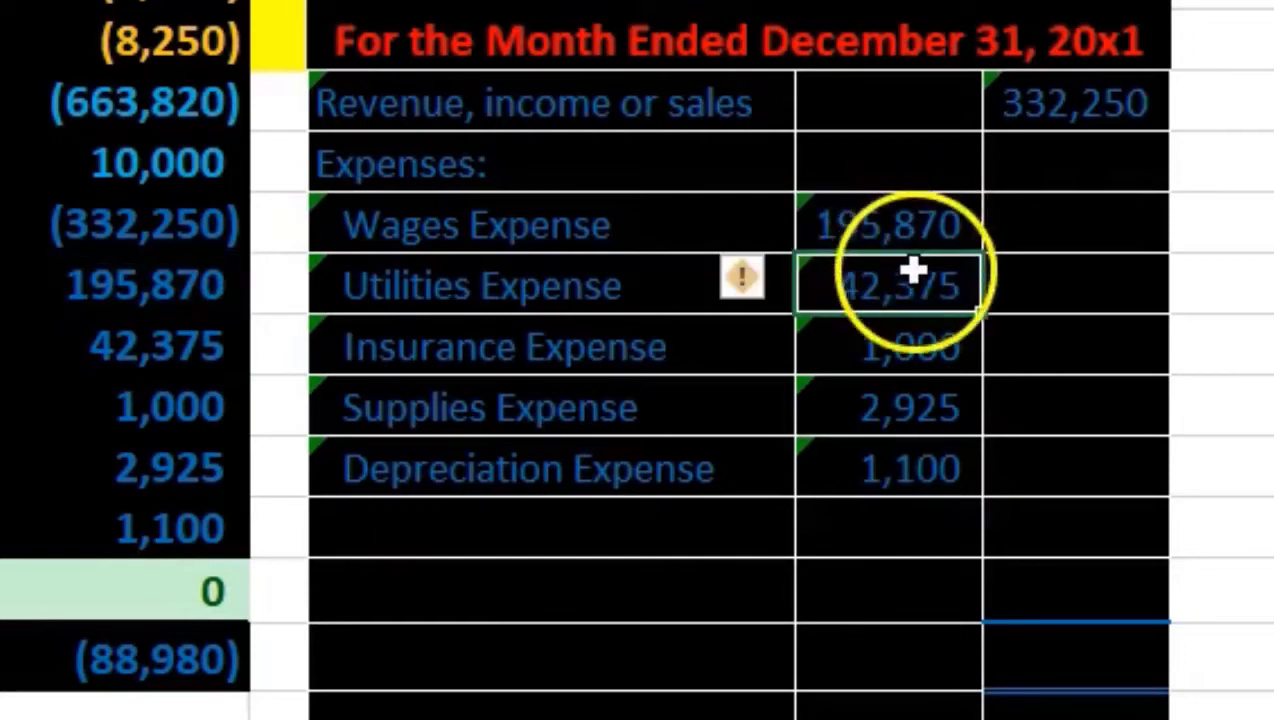
text(=I24)
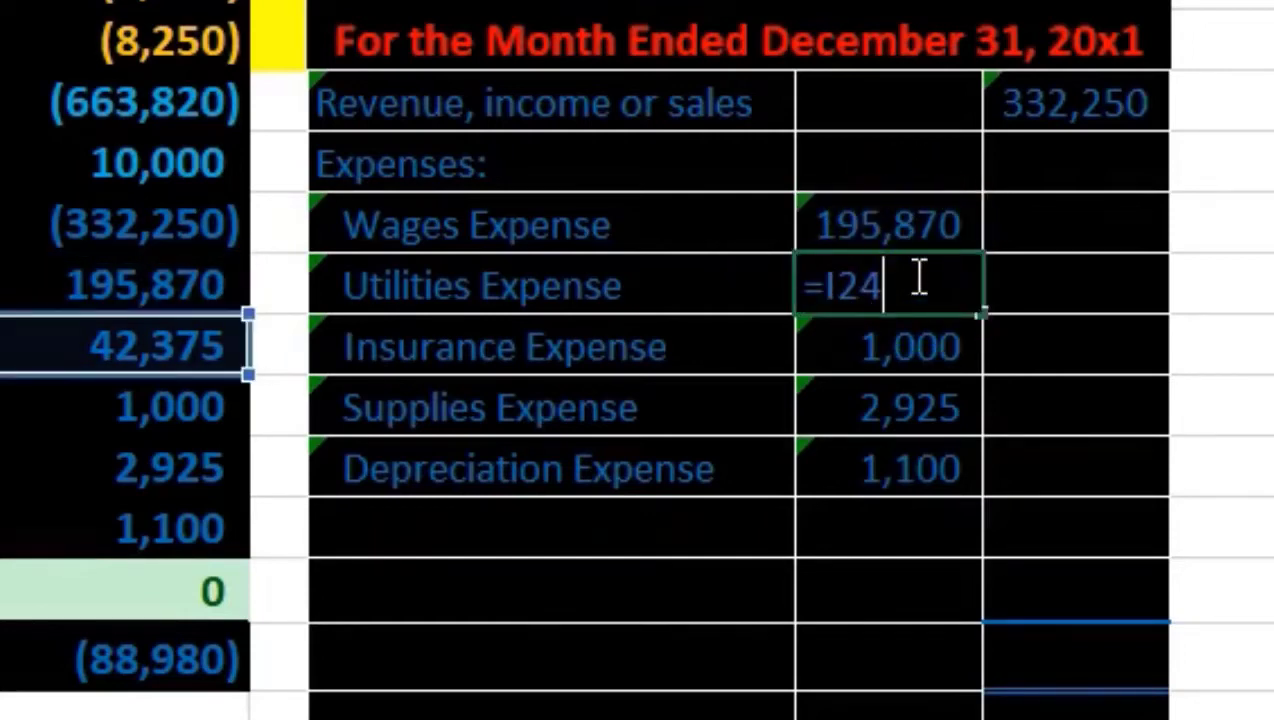
click(924, 333)
text(=I25)
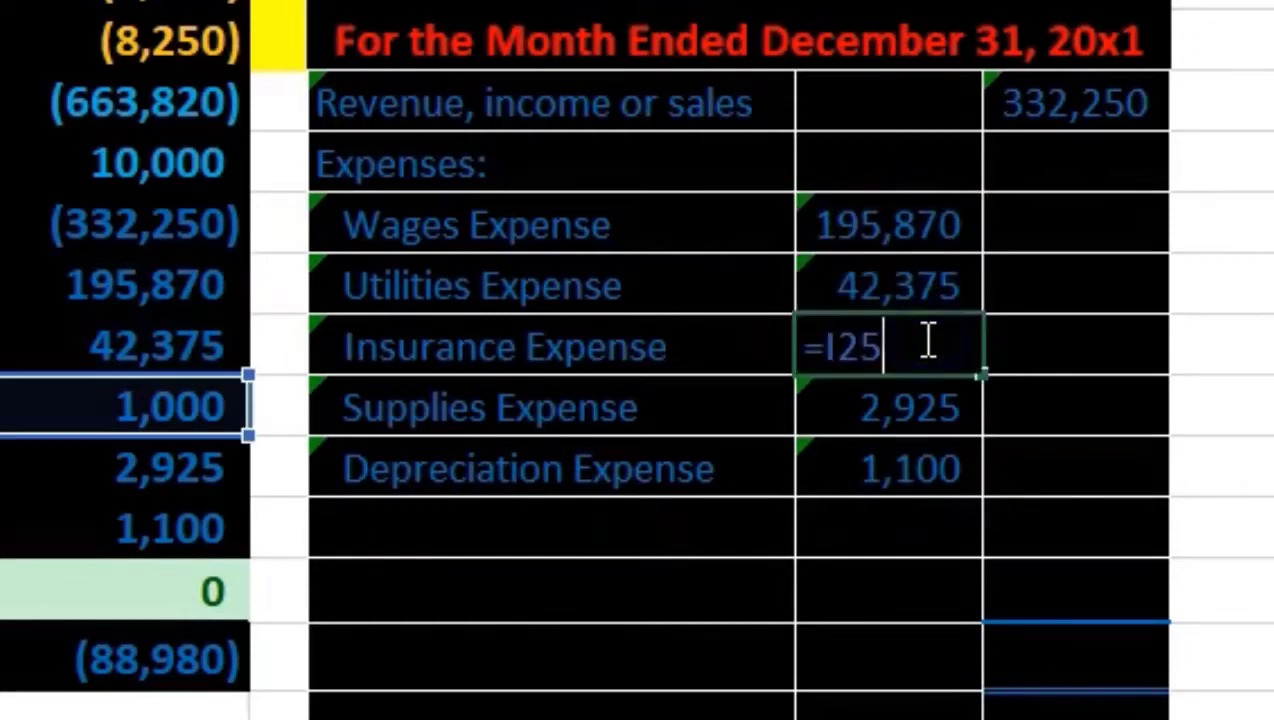
click(930, 378)
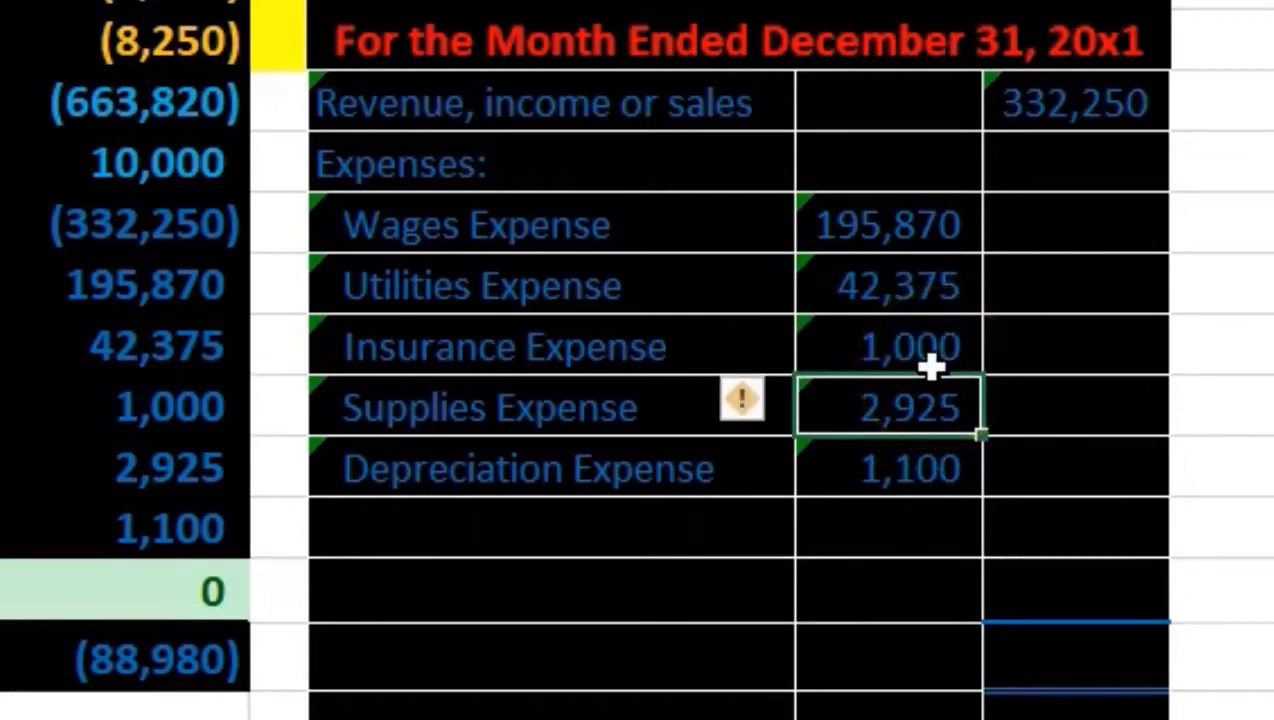
- Underline the depreciation expense amount in L26, the last figure in the expense column
click(922, 442)
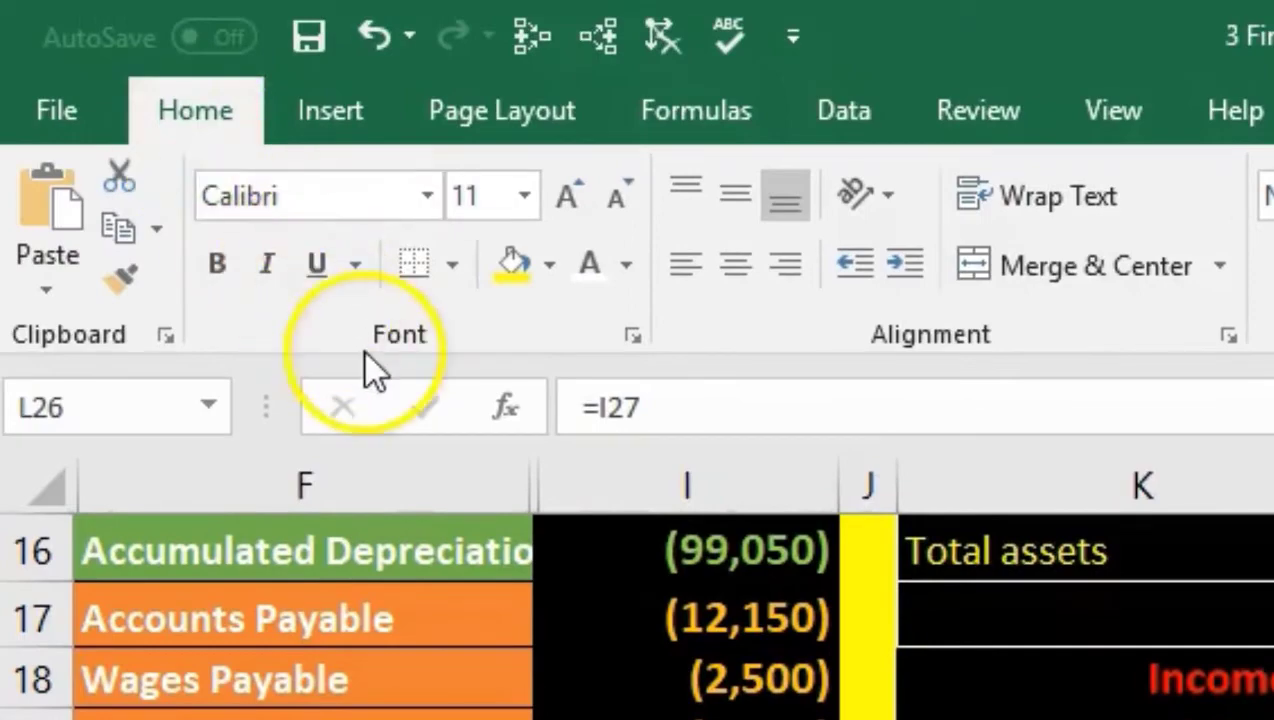
click(309, 272)
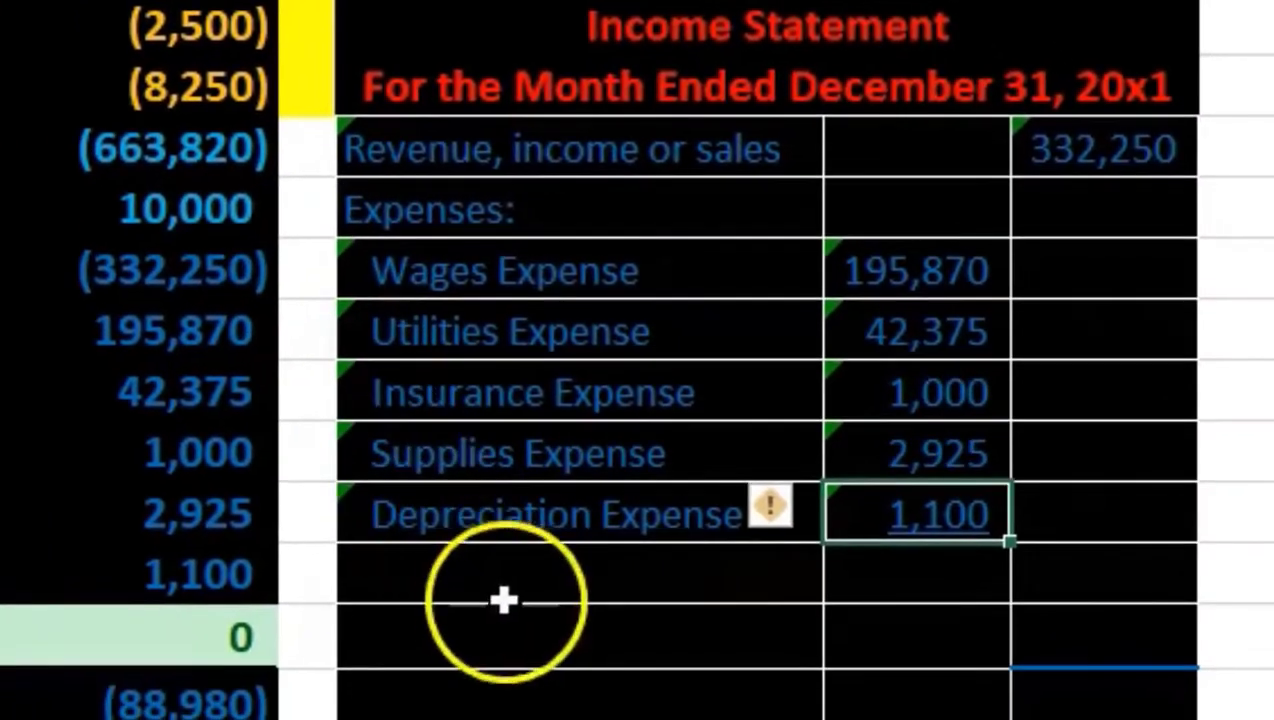
- Add the label Total Expenses in K27 and indent it one level further than the expense names above
click(533, 565)
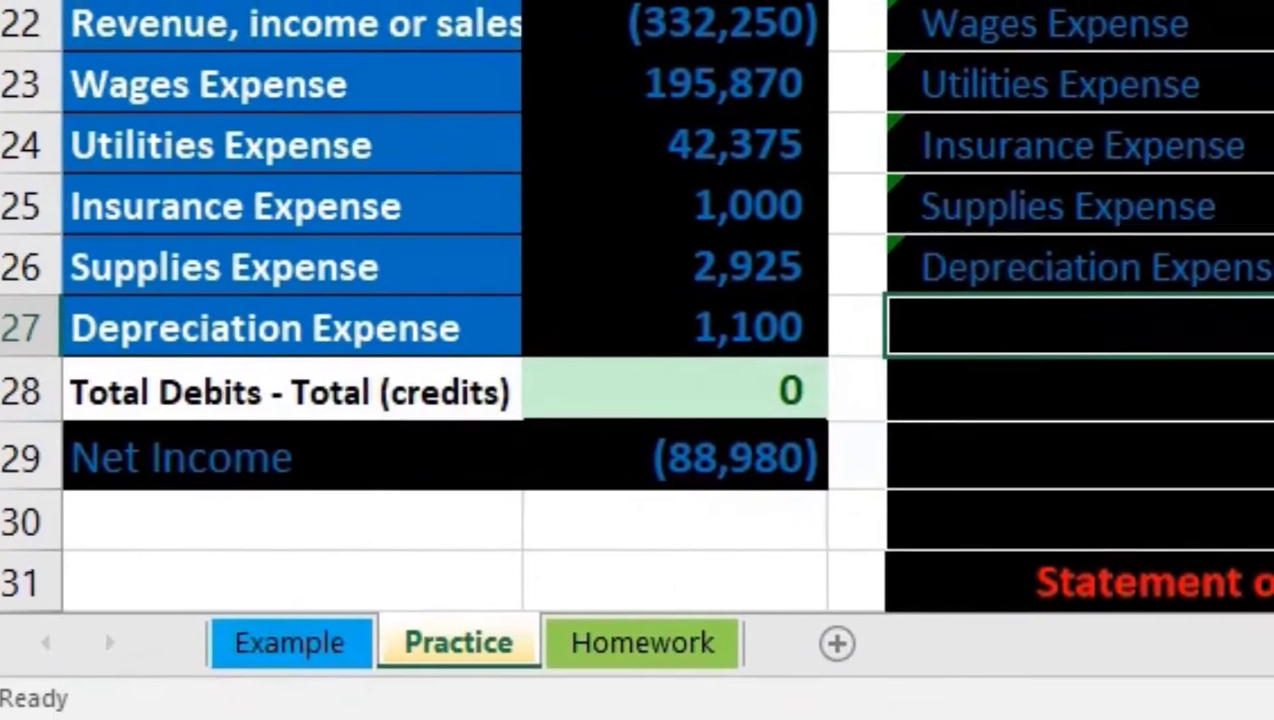
text(Total Expenses)
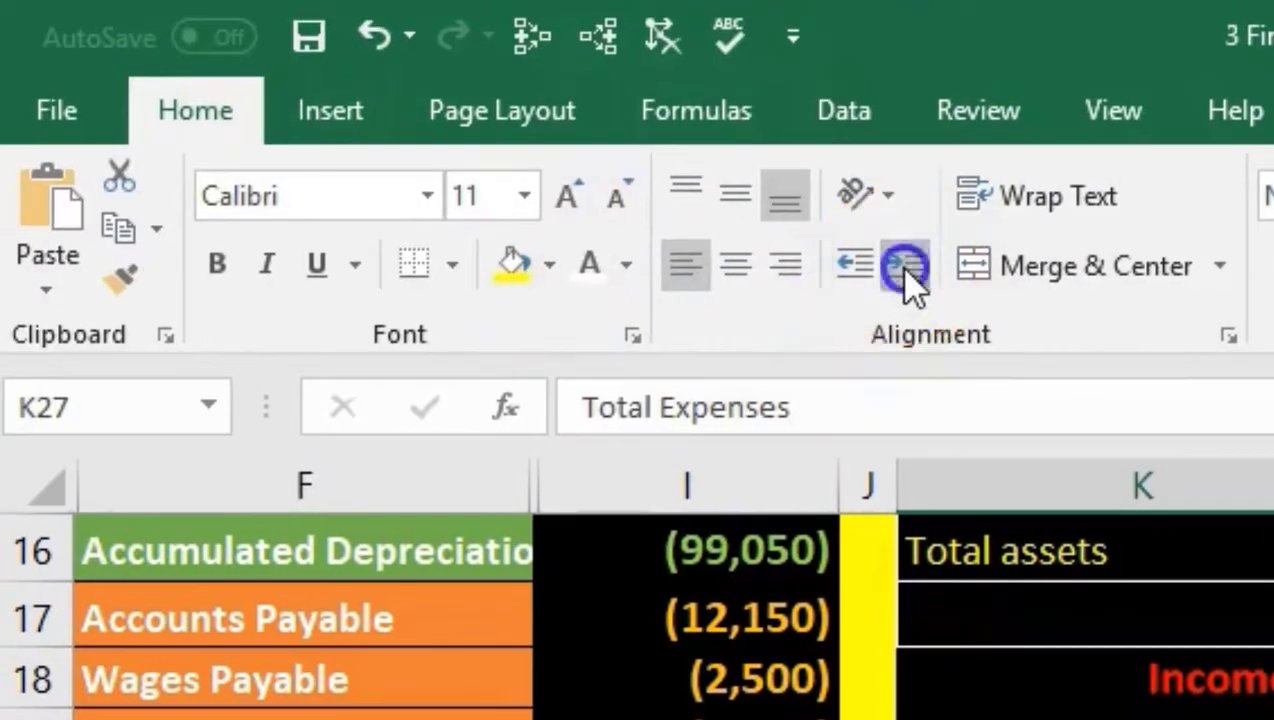
click(903, 264)
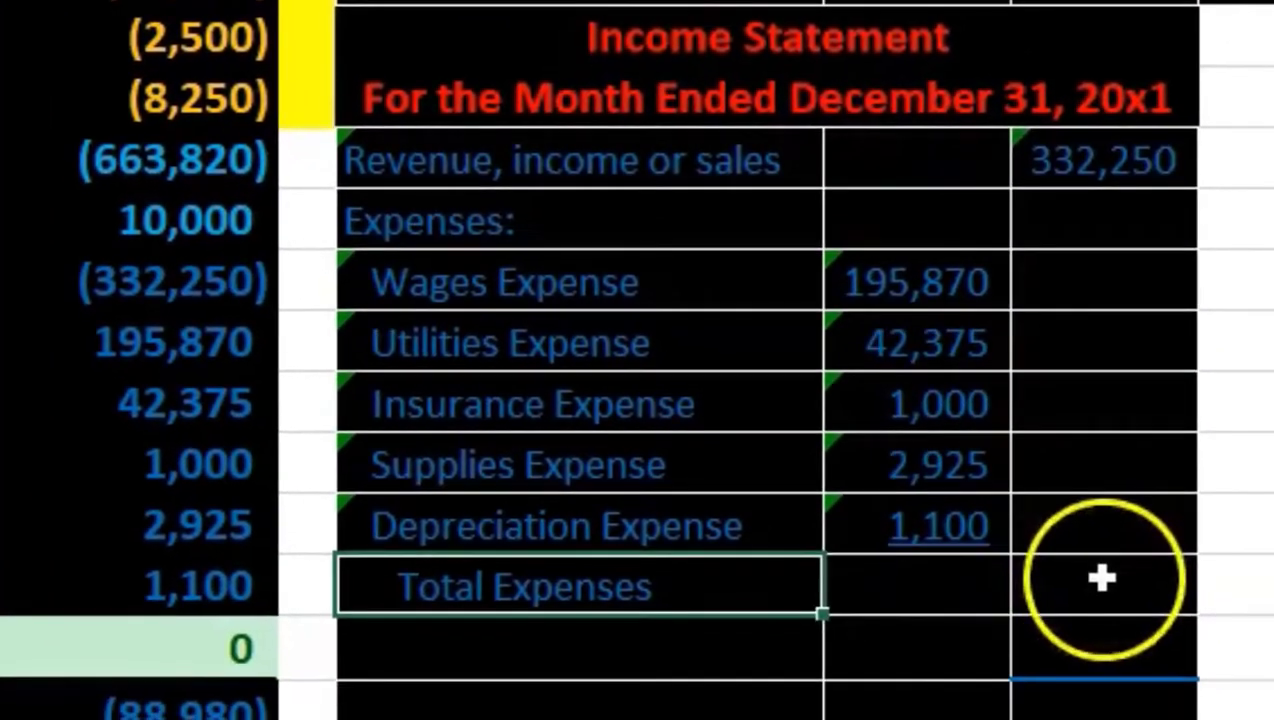
- Total the expense amounts L22:L26 with a SUM formula in M27, beside the Total Expenses label
click(1101, 578)
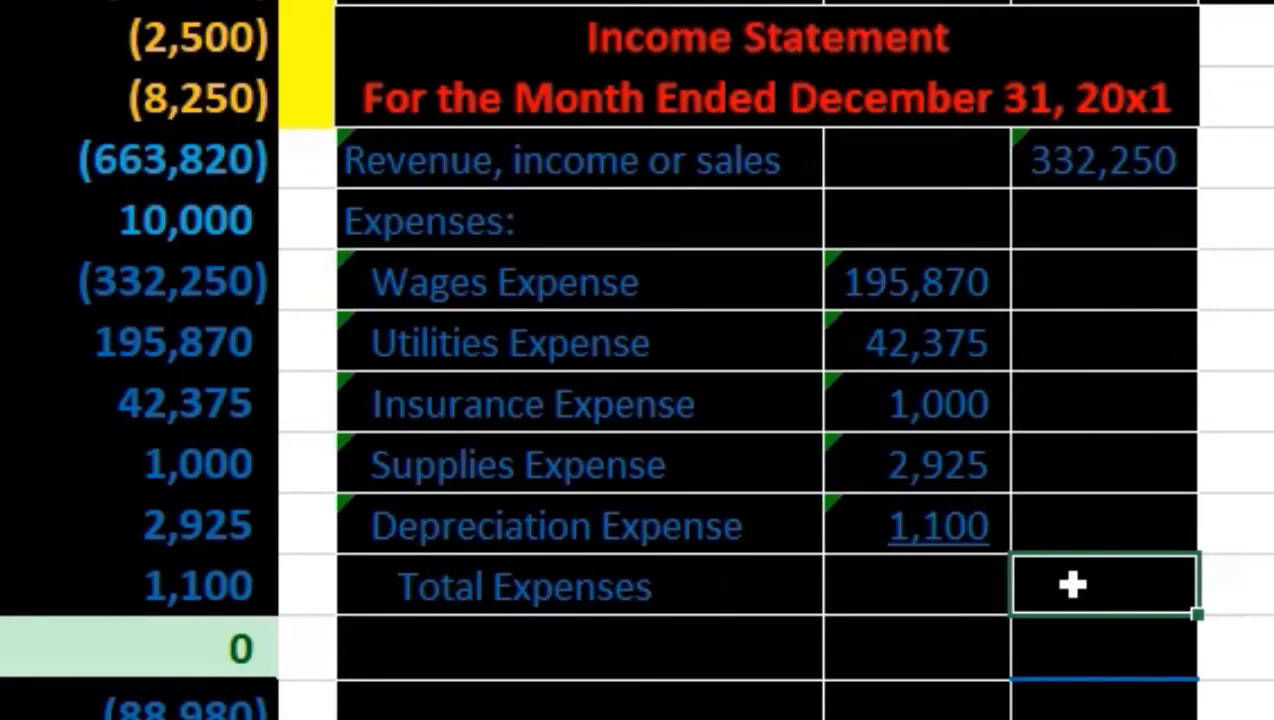
text(=sum)
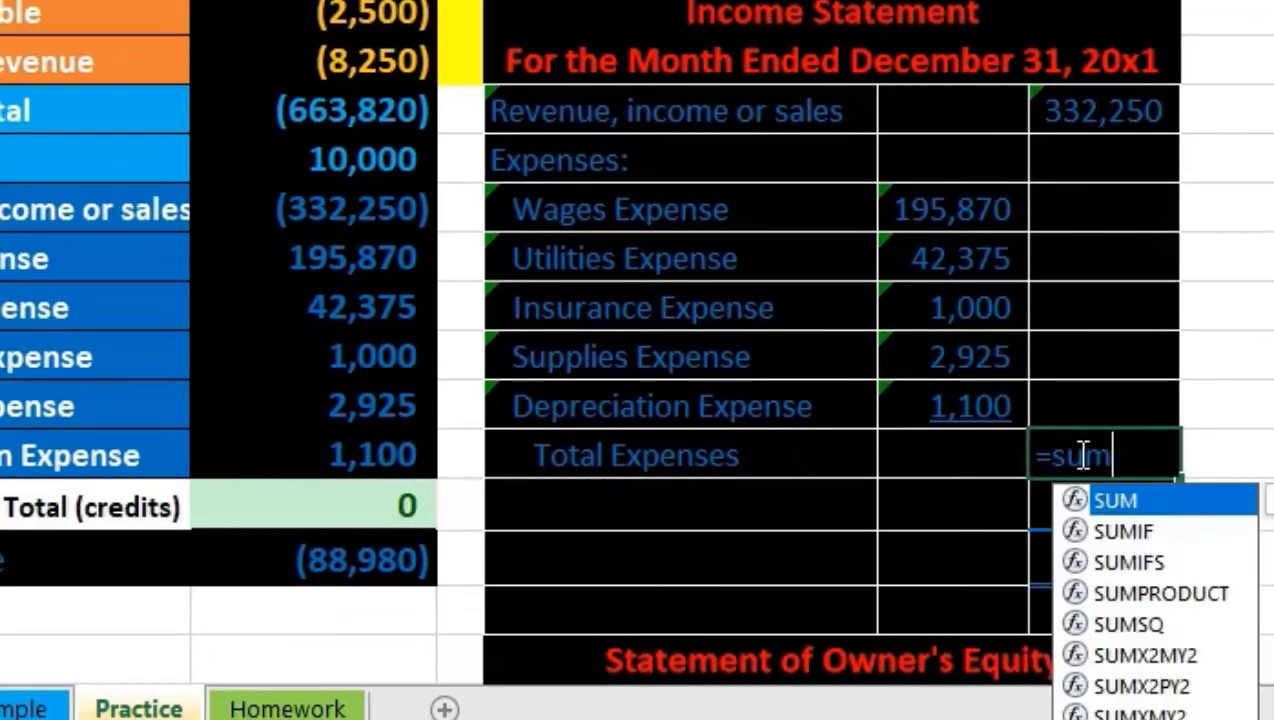
double_click(1094, 501)
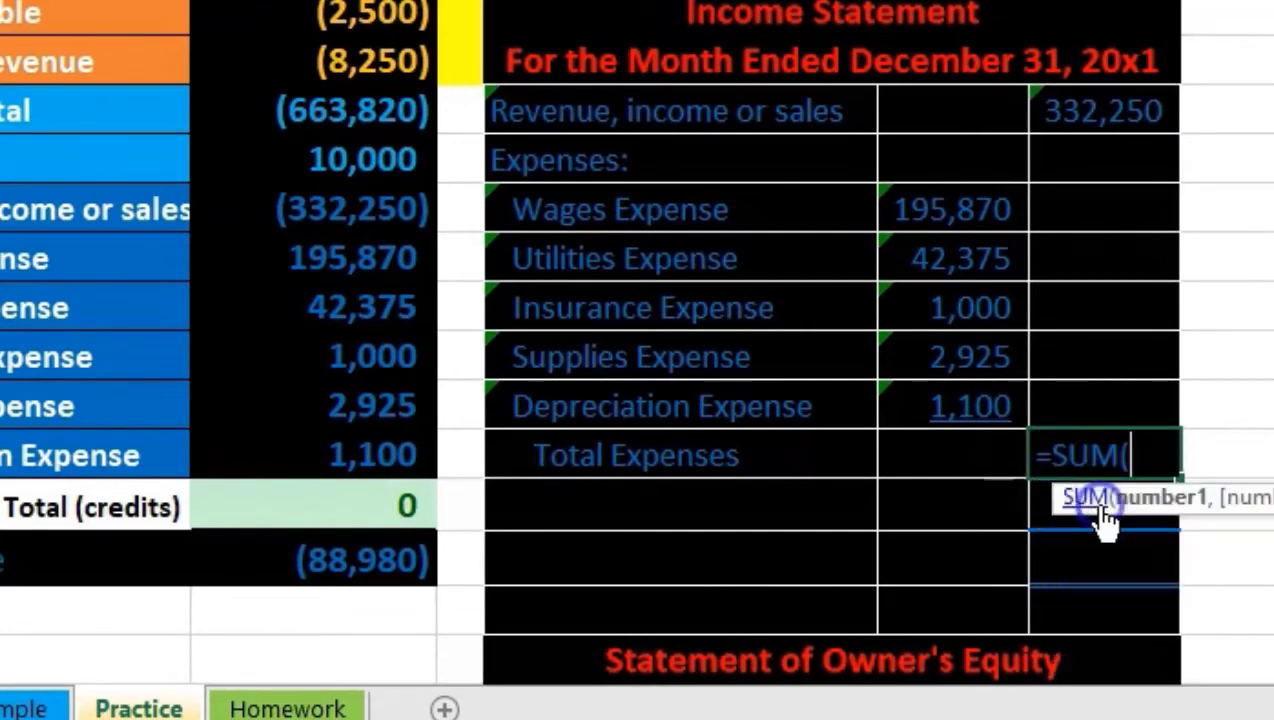
drag(978, 213, 983, 382)
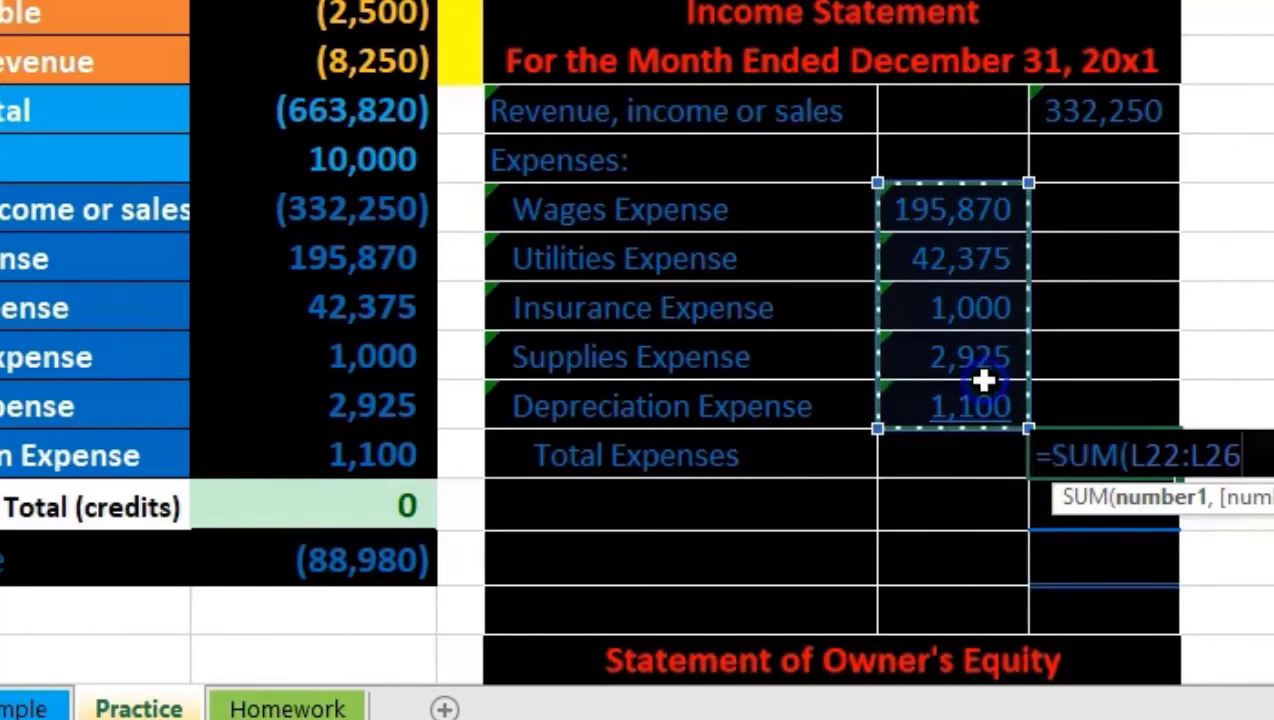
key(Return)
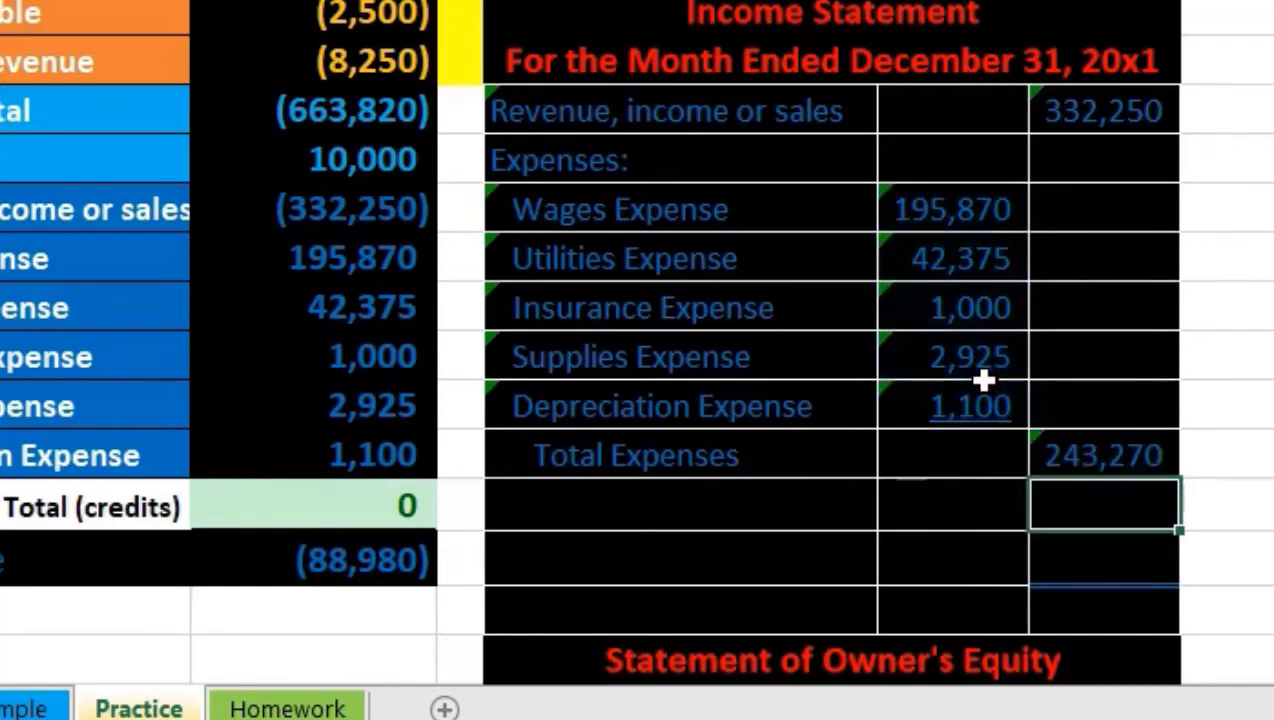
- Check the total expenses against the sums of the income statement amounts L22:L26 and the trial balance expenses I23:I27
click(1011, 212)
drag(1011, 212, 1007, 397)
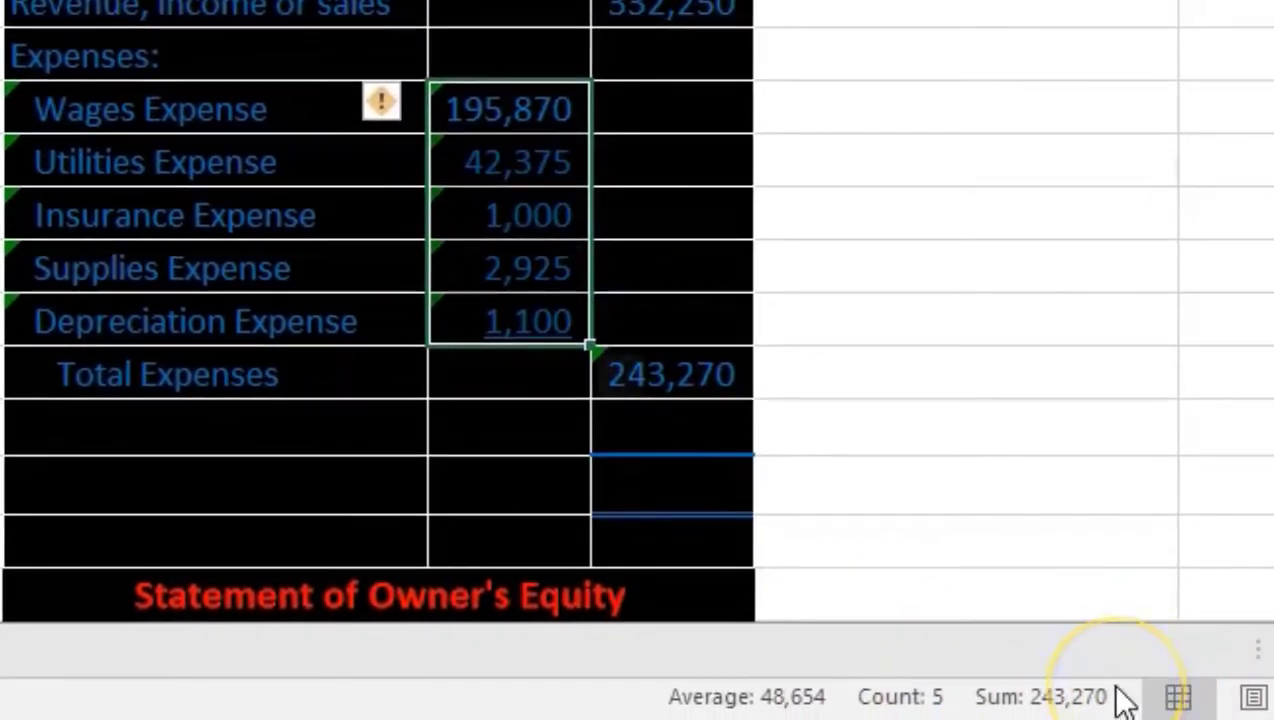
click(720, 384)
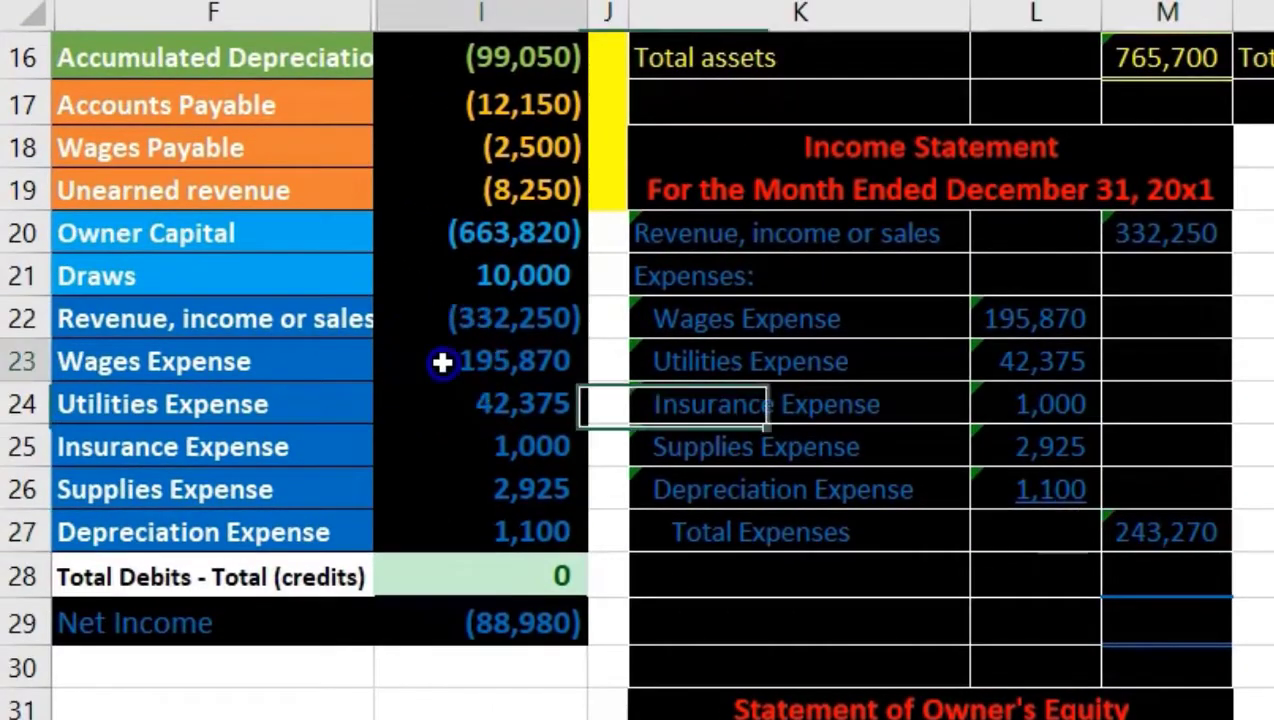
click(442, 362)
drag(448, 373, 469, 525)
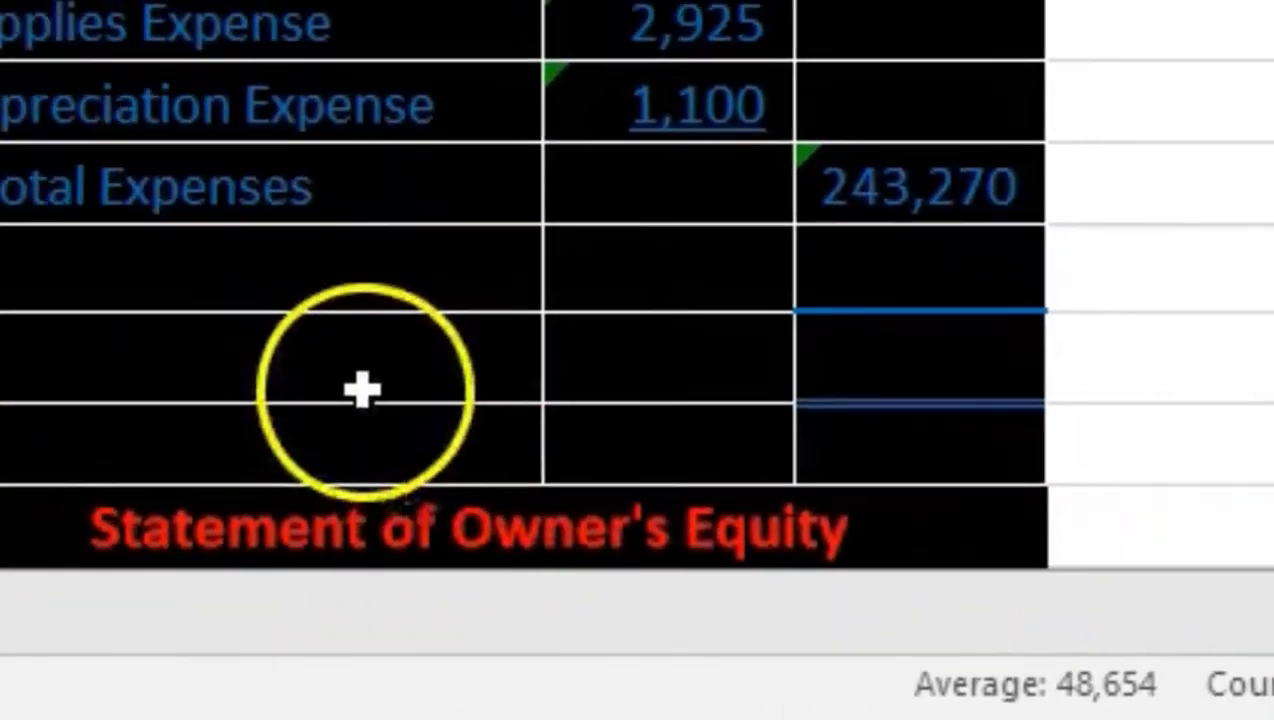
- Add the label Net Income in K29, below the Total Expenses line
click(362, 390)
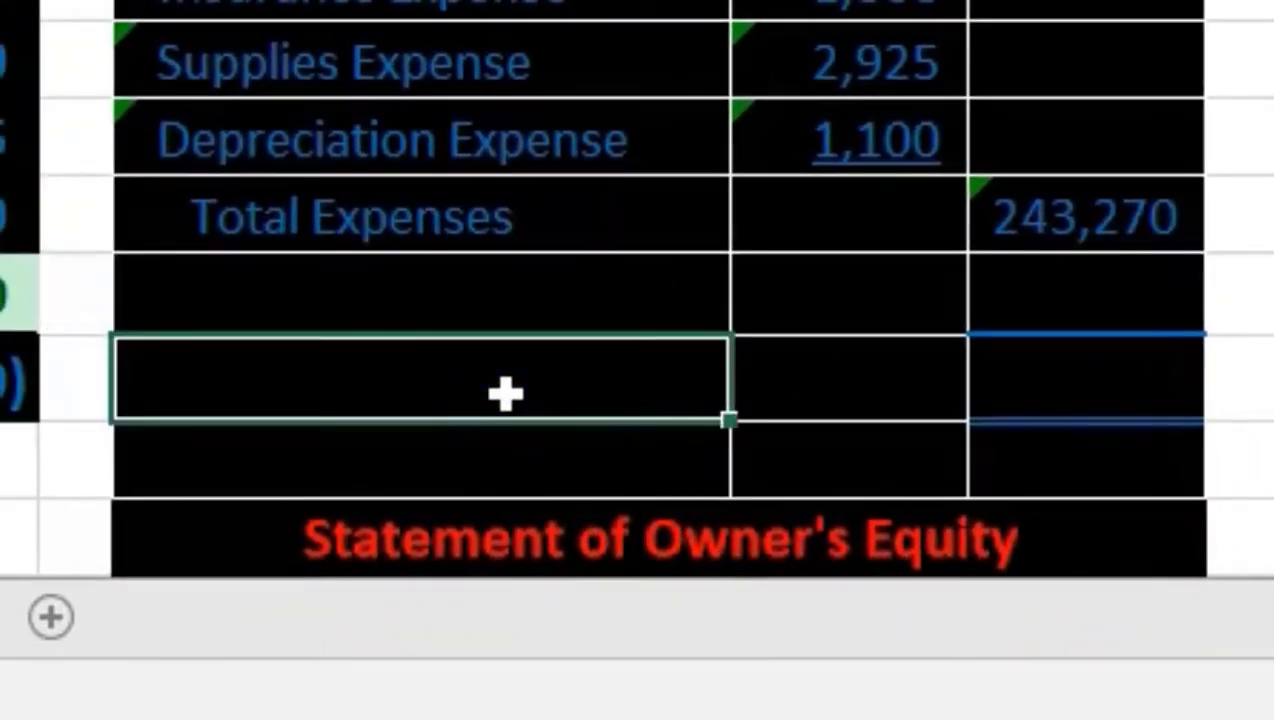
double_click(505, 393)
text(Net Income)
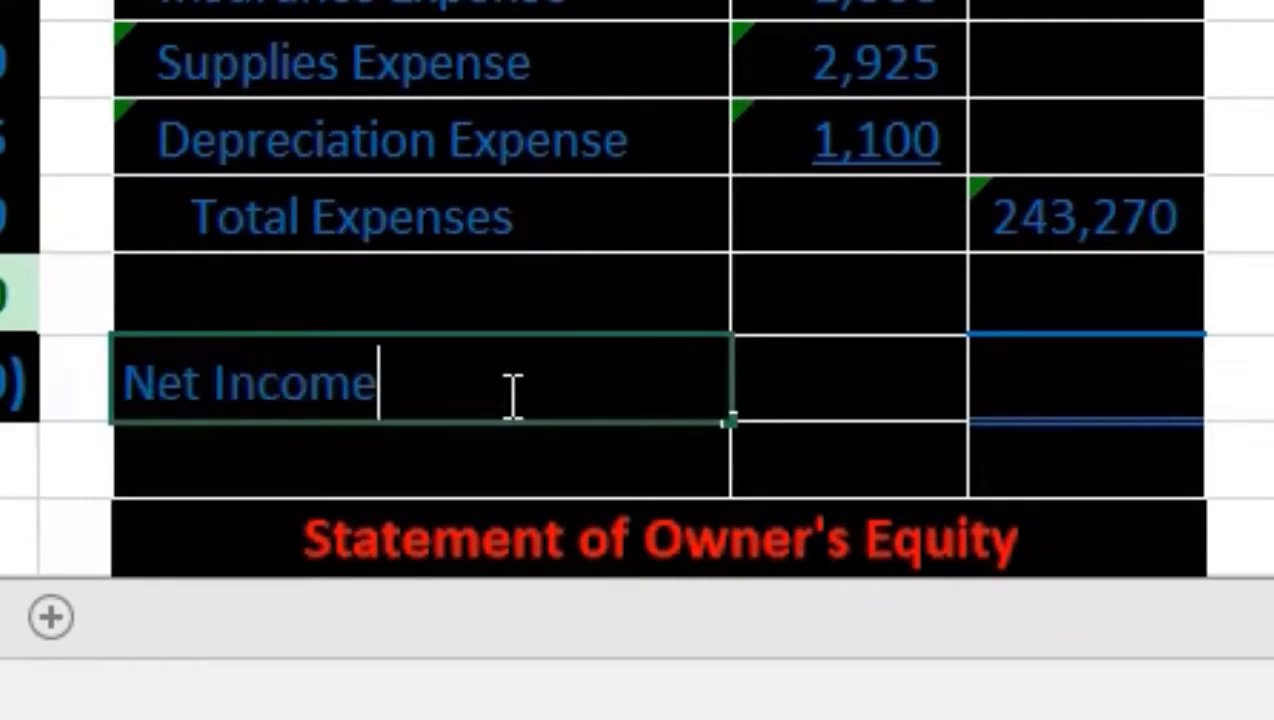
- Calculate net income in M29 by subtracting total expenses in M27 from revenue in M20
key(Tab)
key(Tab)
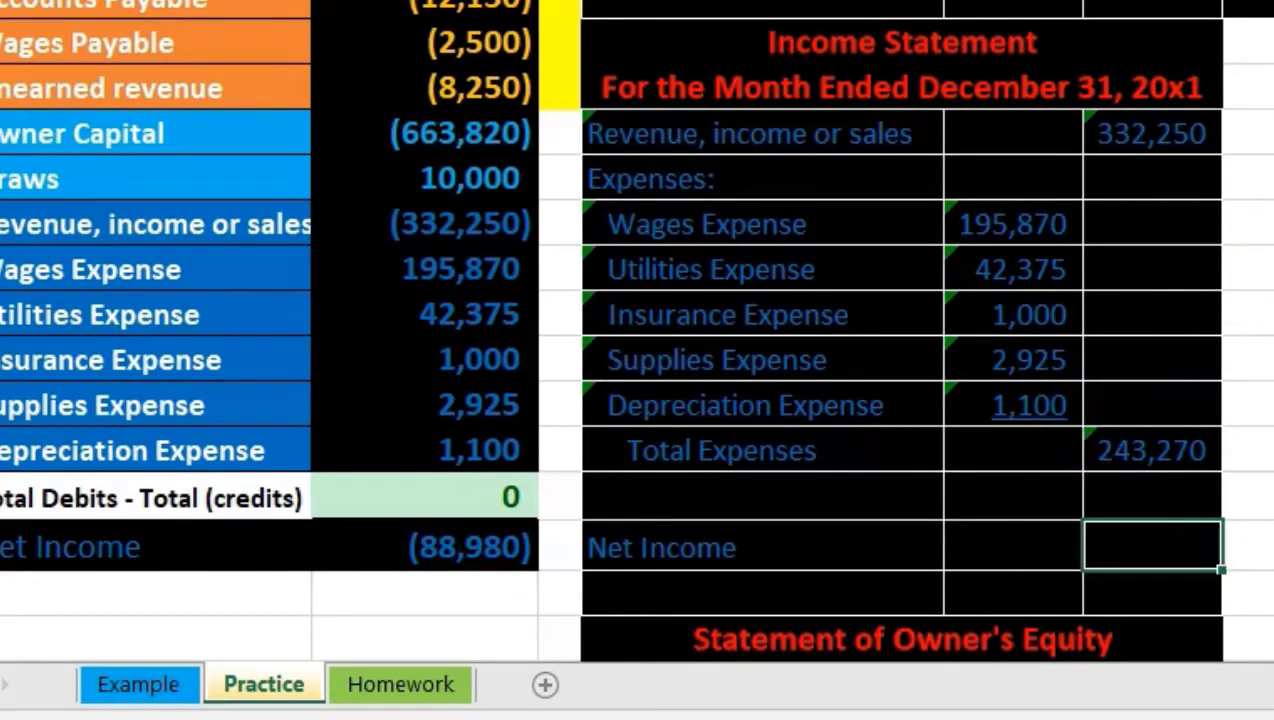
text(=)
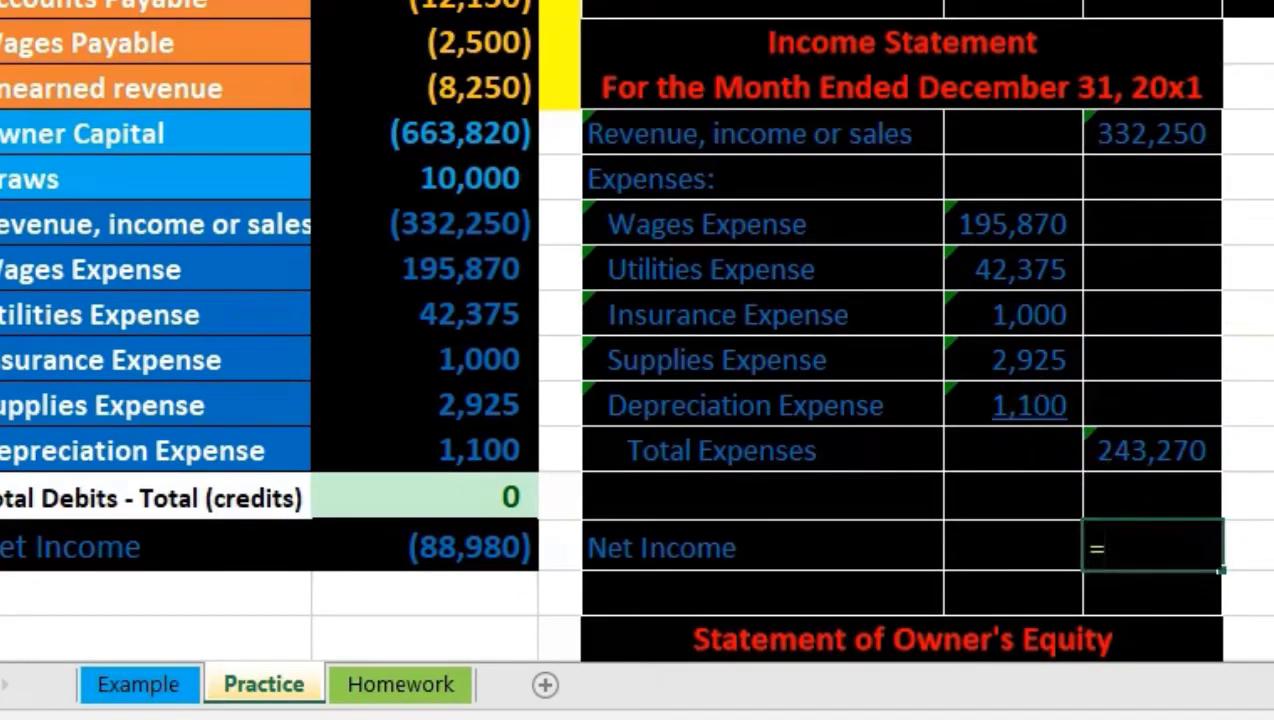
click(1176, 134)
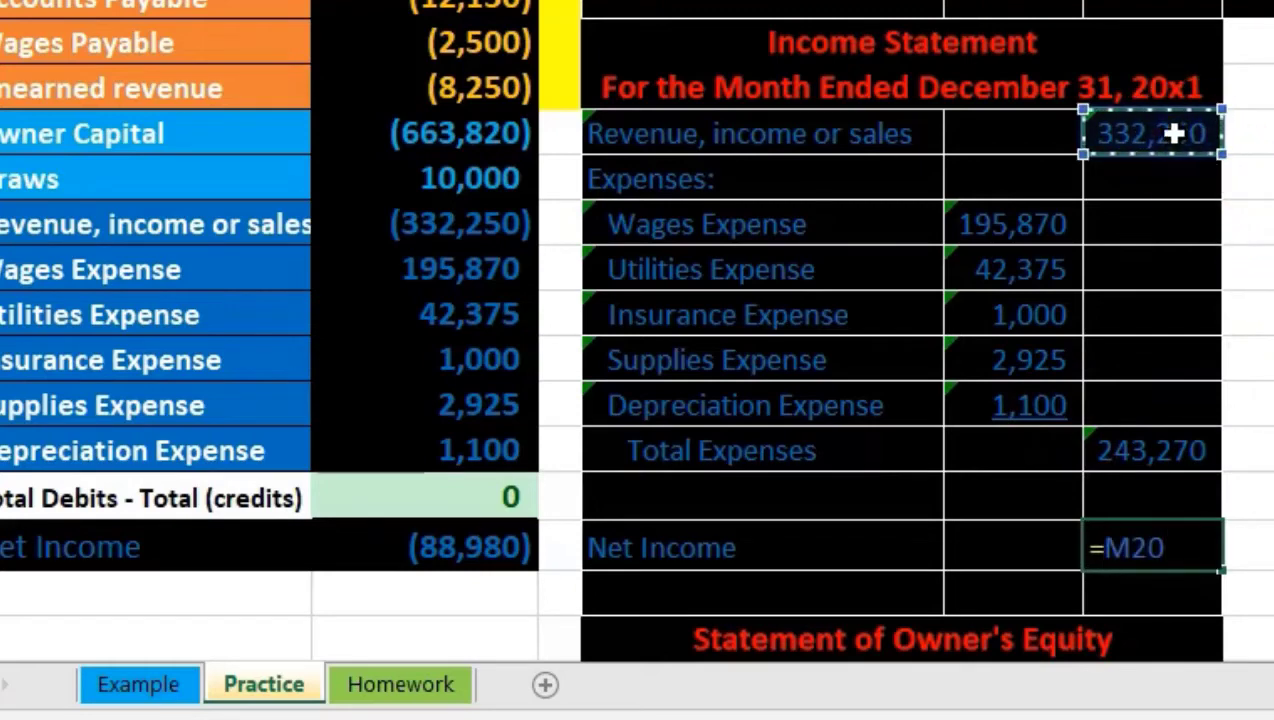
text(-)
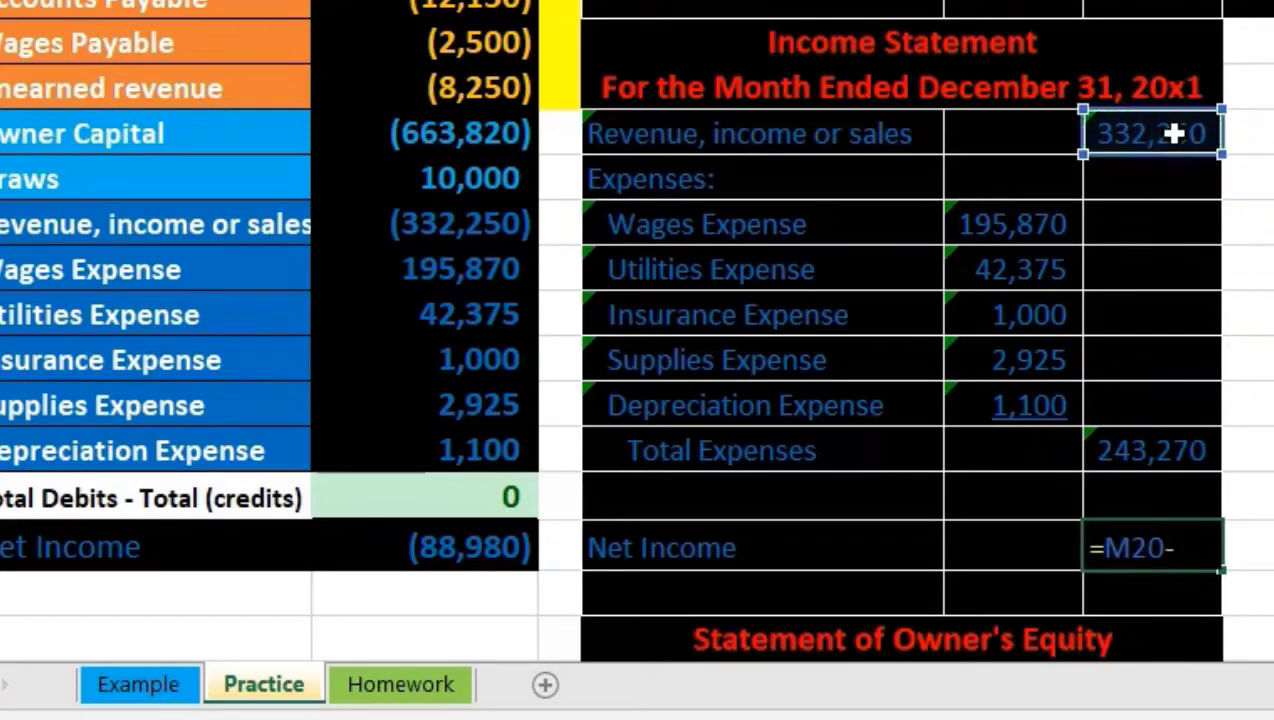
click(1189, 450)
key(Return)
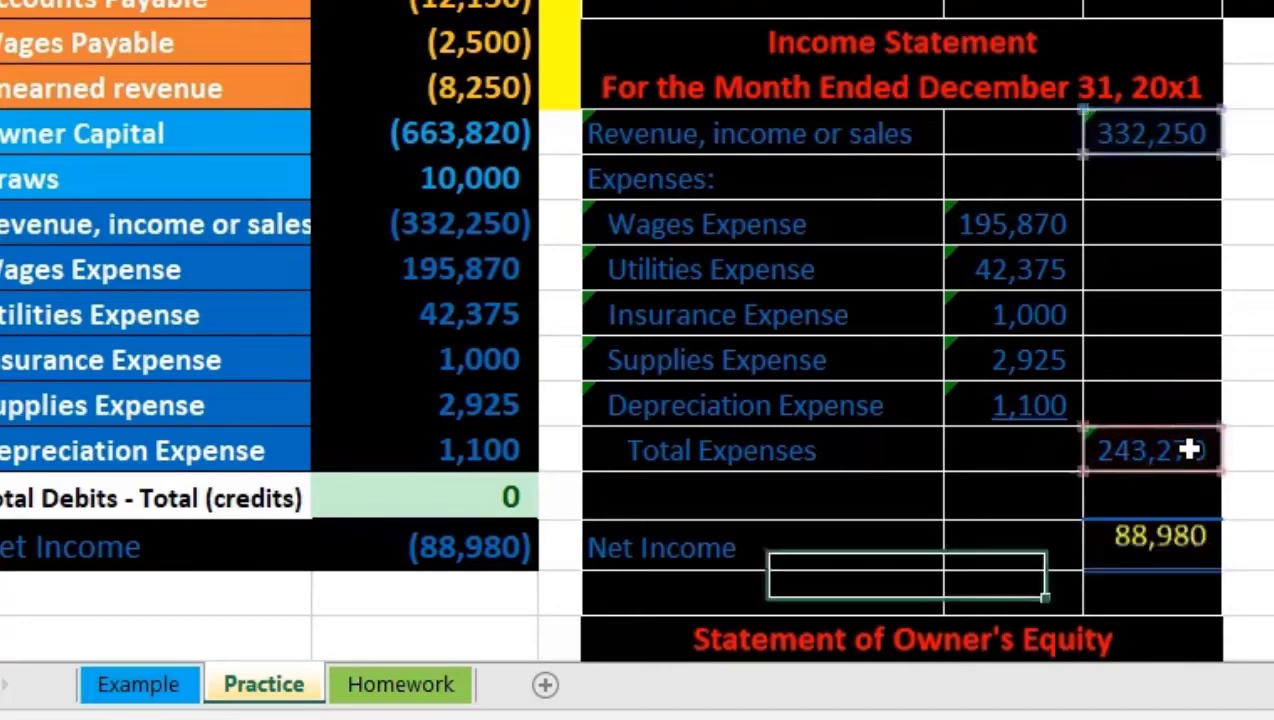
- Compare the calculated net income with the trial balance net income in I29 and the revenue and expense rows I22:I27
click(1211, 507)
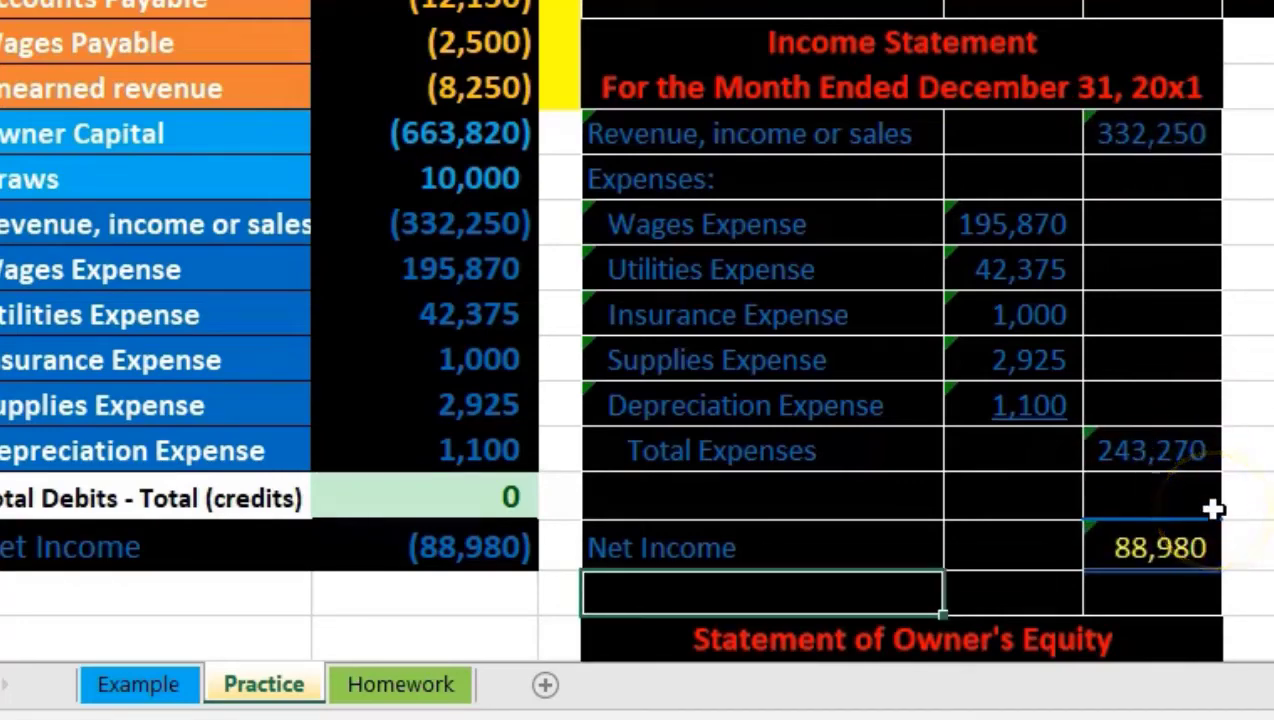
click(510, 560)
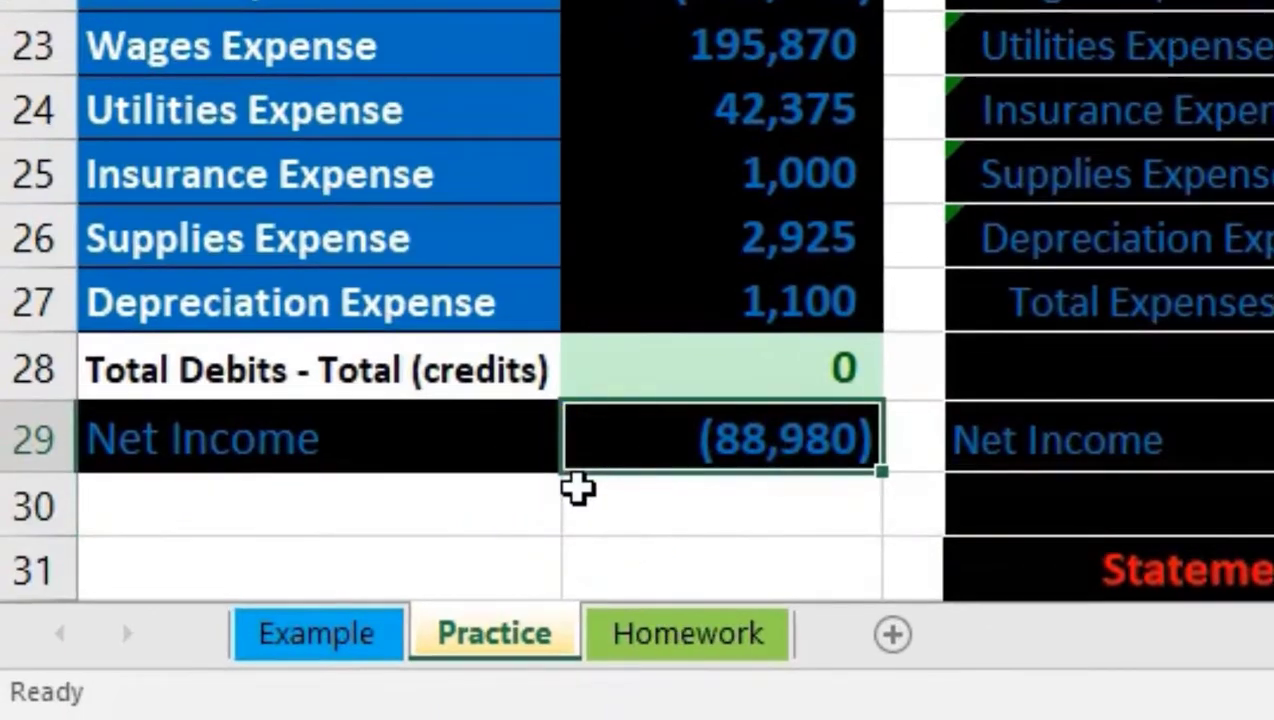
drag(560, 137, 495, 572)
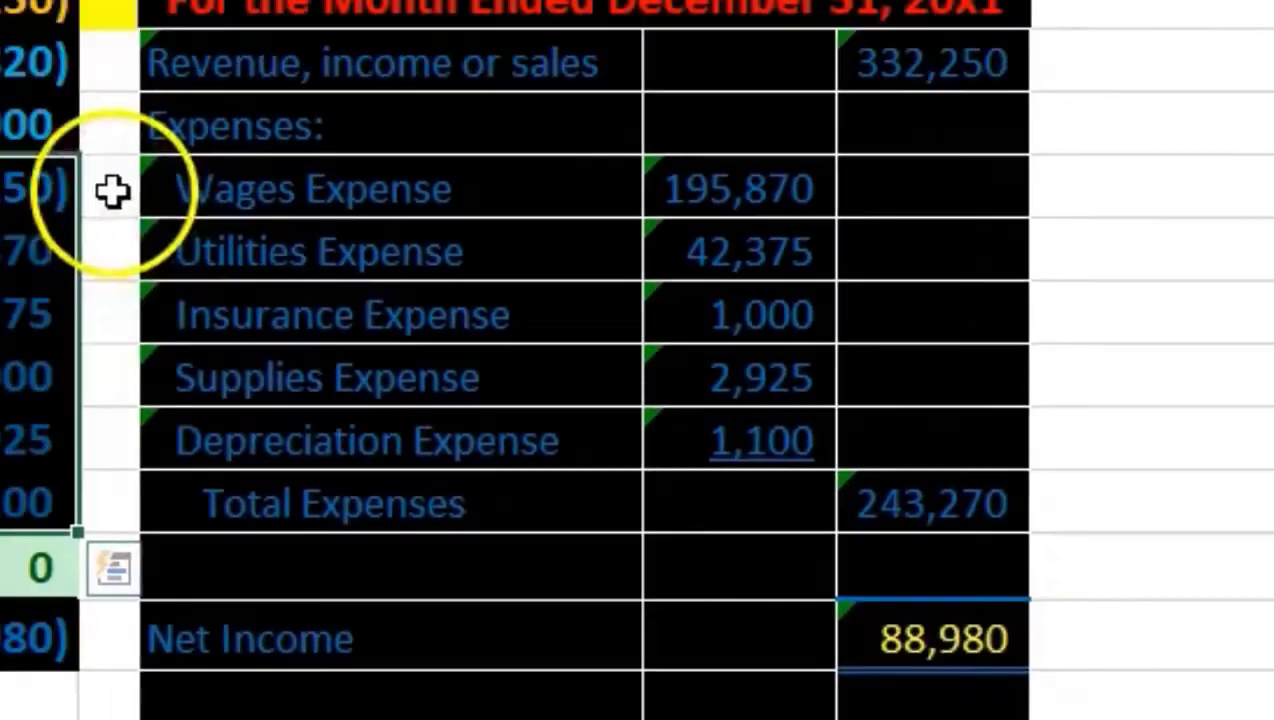
- Fill J22:J27 yellow beside the revenue and expense accounts to mark them as used
drag(465, 388, 490, 632)
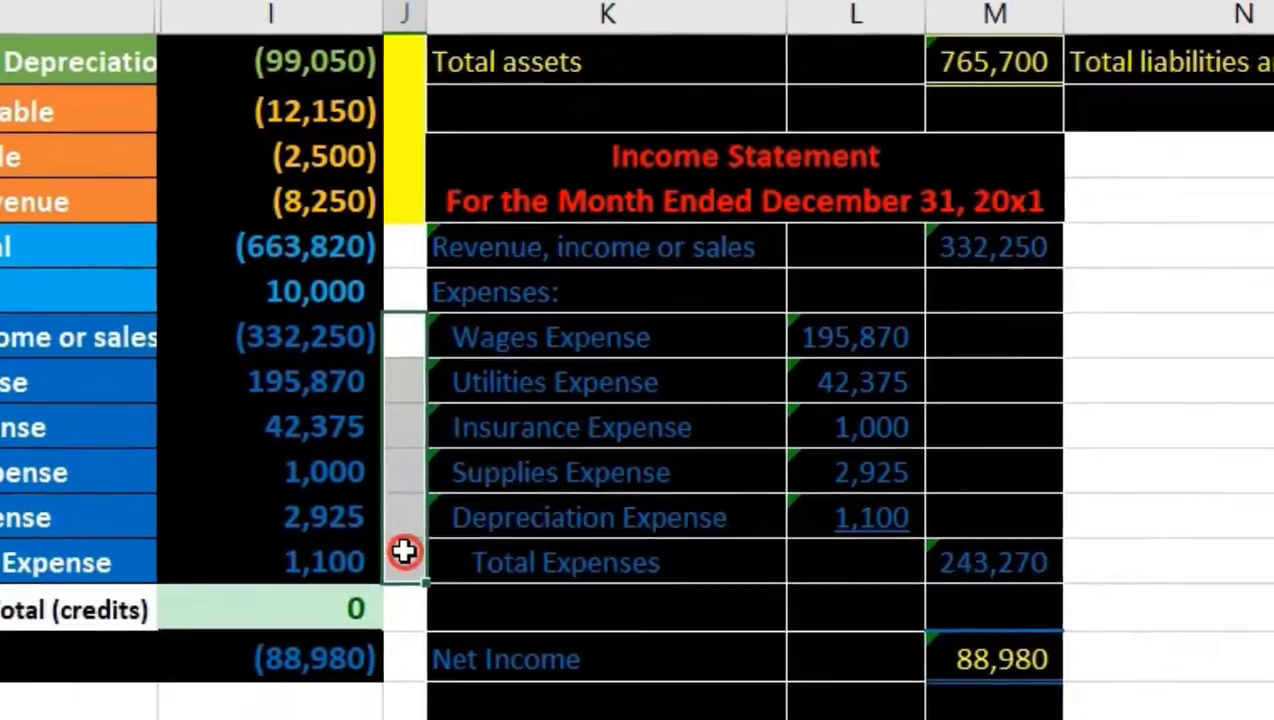
right_click(490, 632)
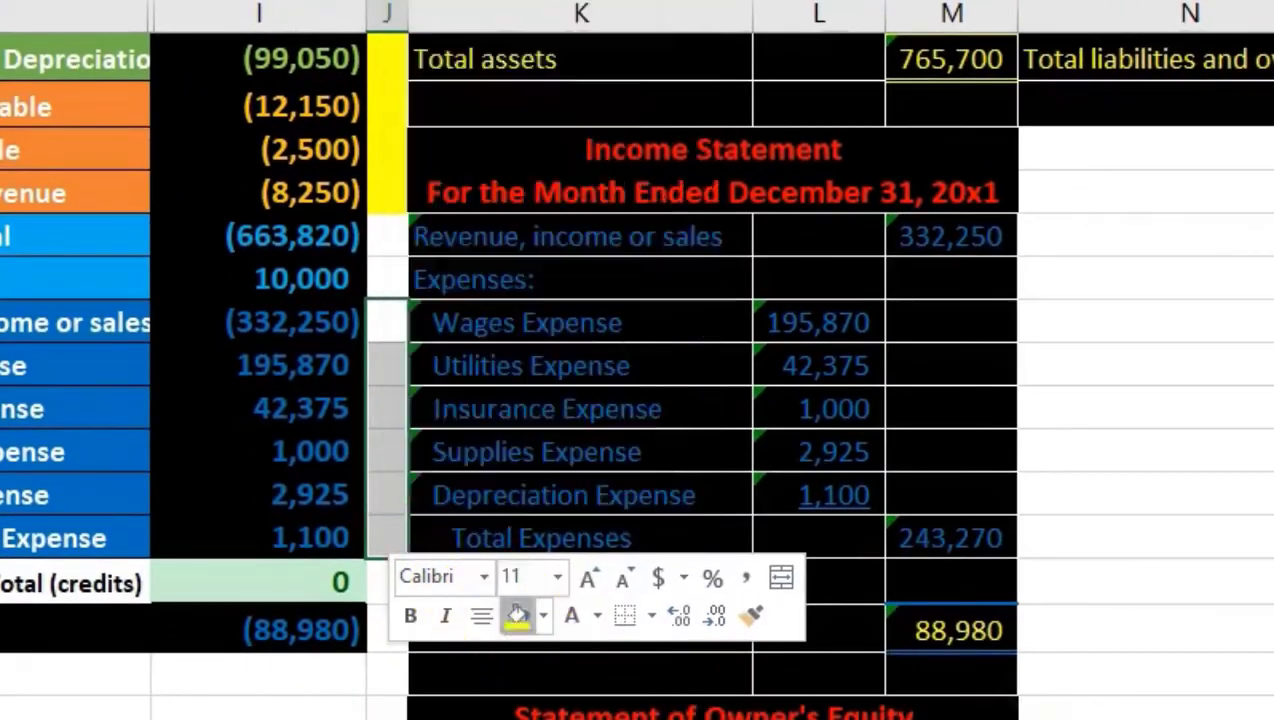
click(517, 614)
click(358, 307)
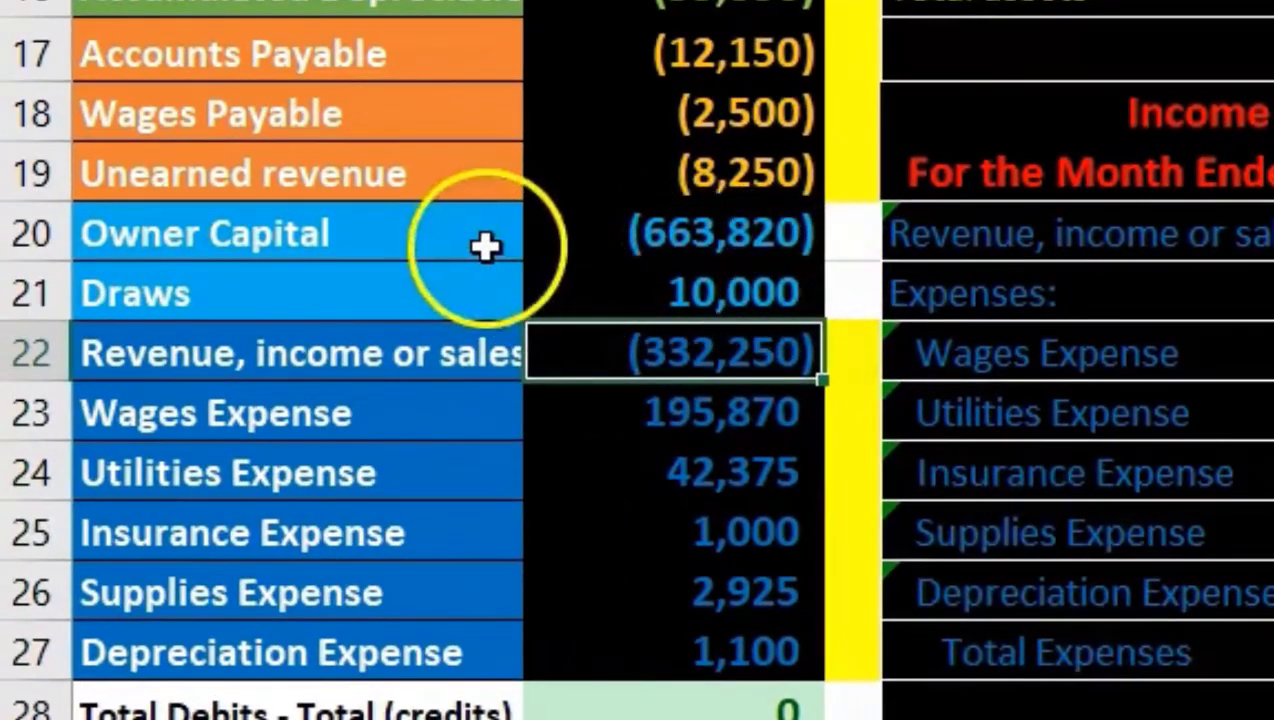
- Add the label Owner Capital Dec. 1 20x1 in K33 as the first line of the Statement of Owner's Equity
mouse_move(485, 247)
mouse_down()
mouse_move(547, 258)
mouse_move(555, 296)
mouse_up()
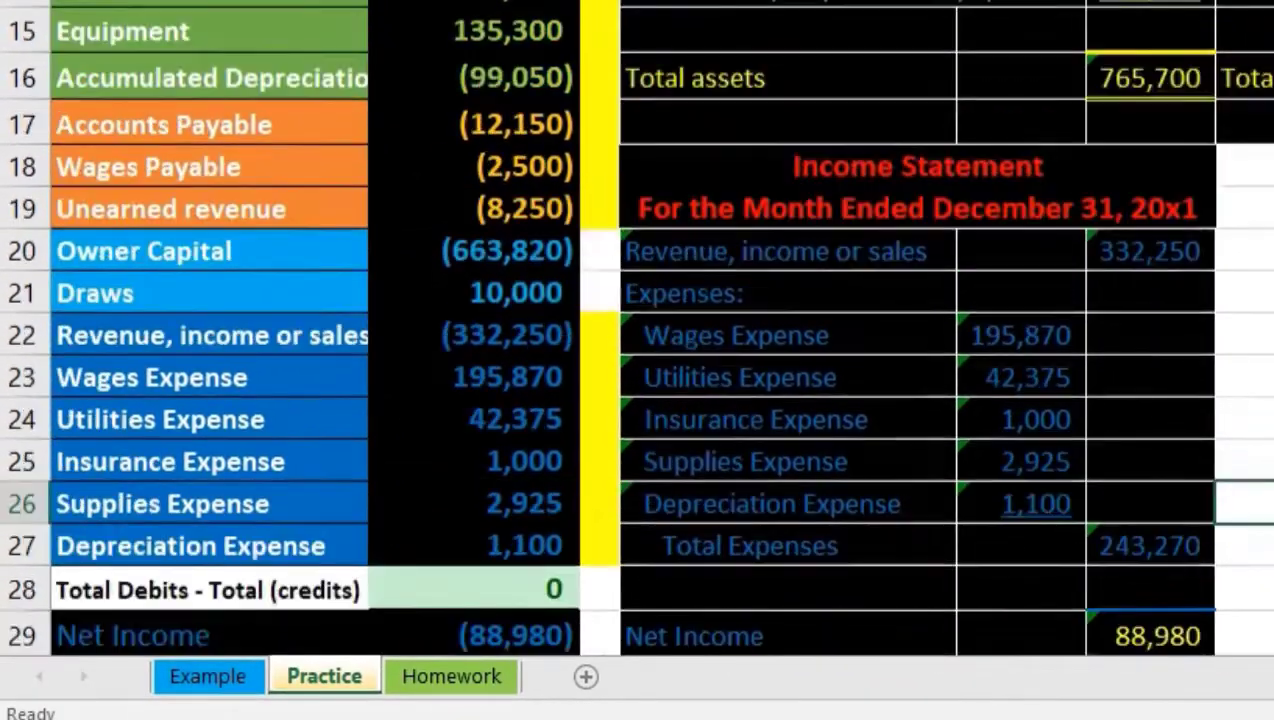
scroll(637, 330, up, 2)
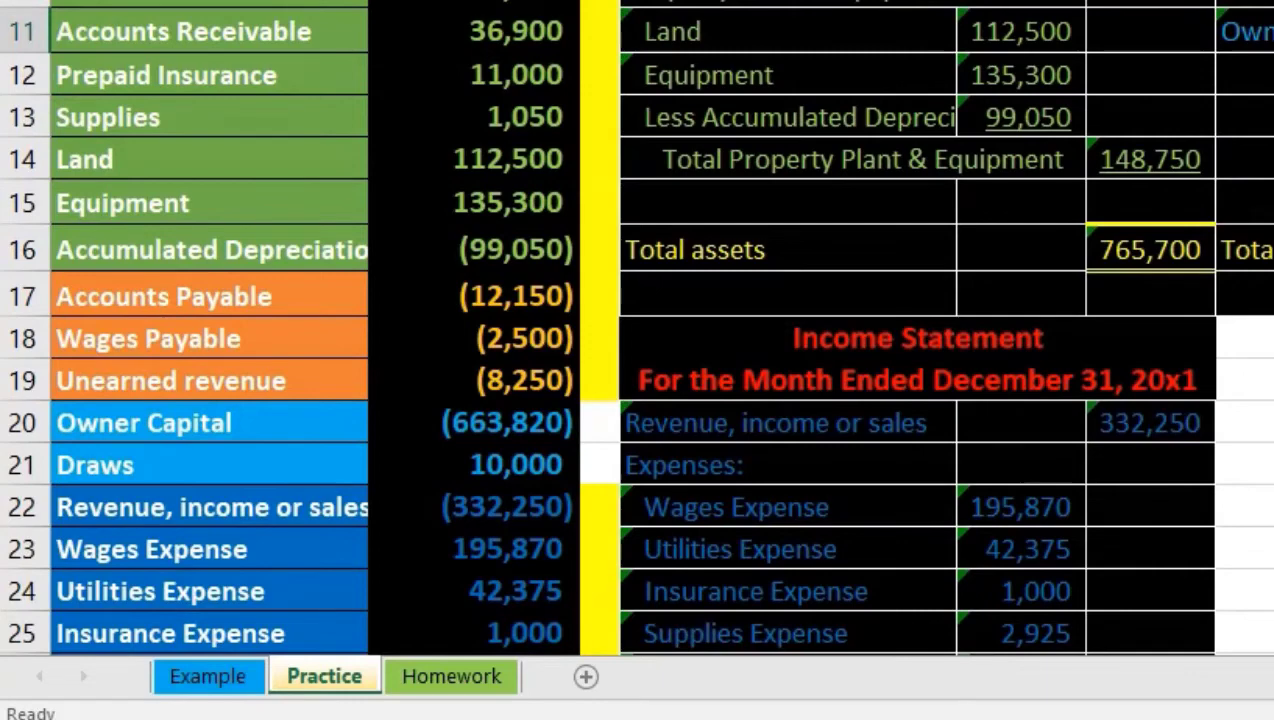
scroll(637, 330, down, 3)
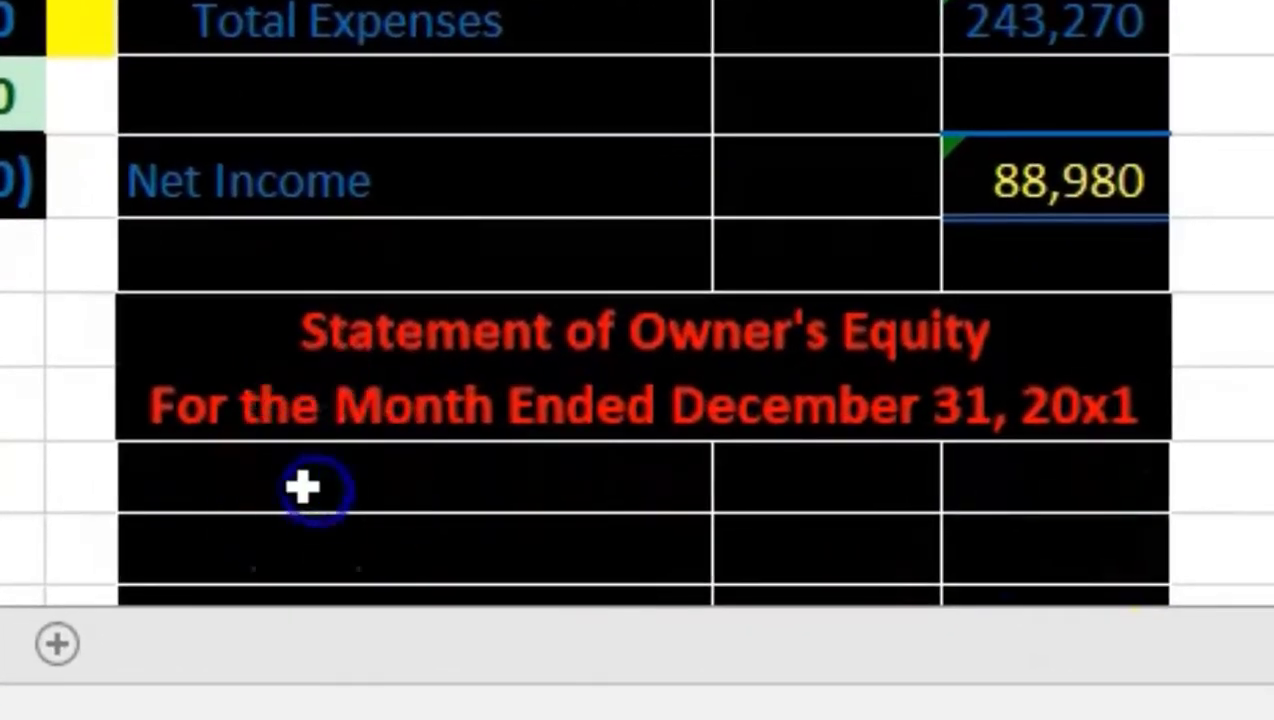
click(303, 487)
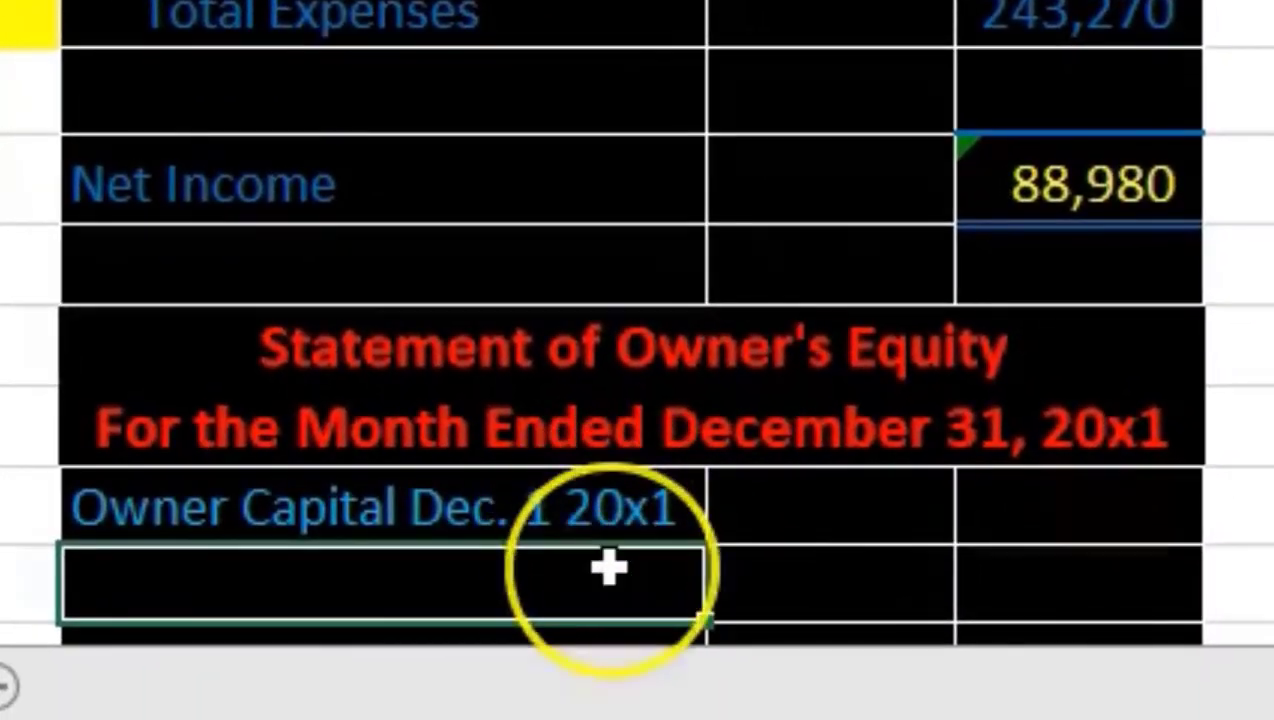
click(588, 565)
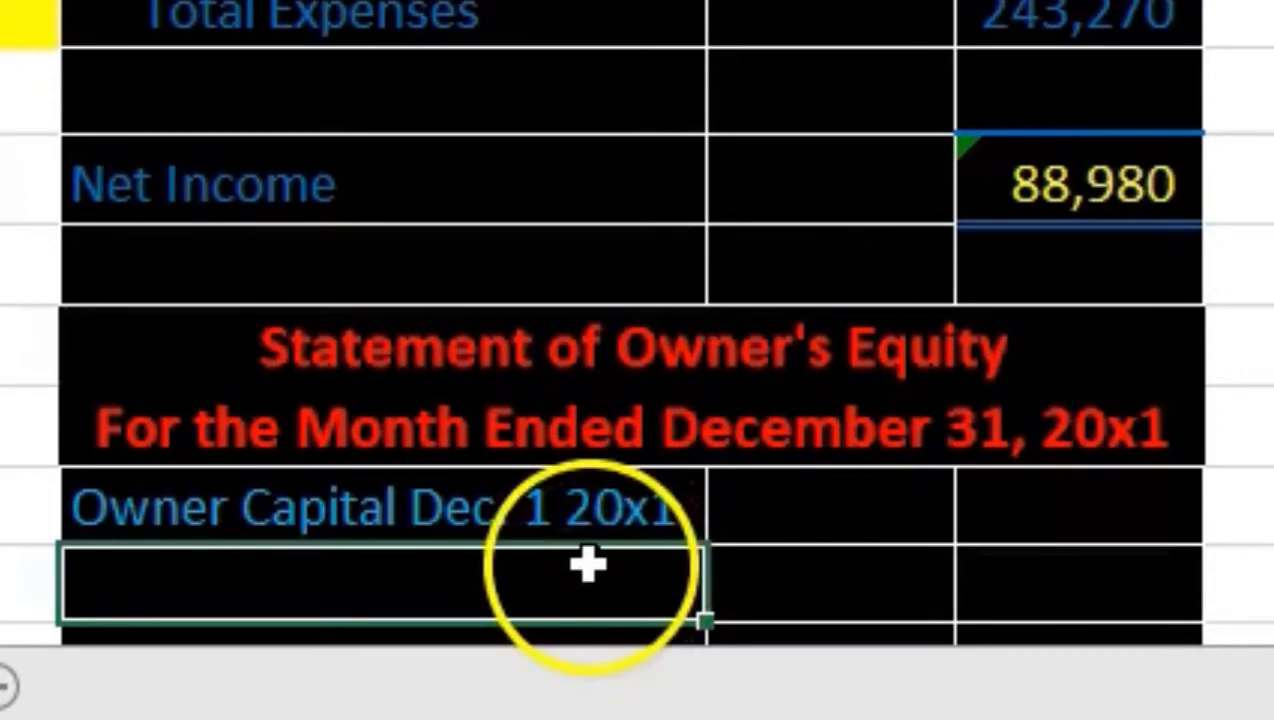
- Examine the trial balance date and the Owner Capital, draws, revenue and expense rows that bear on the beginning capital amount for M33
scroll(14, 490, up, 3)
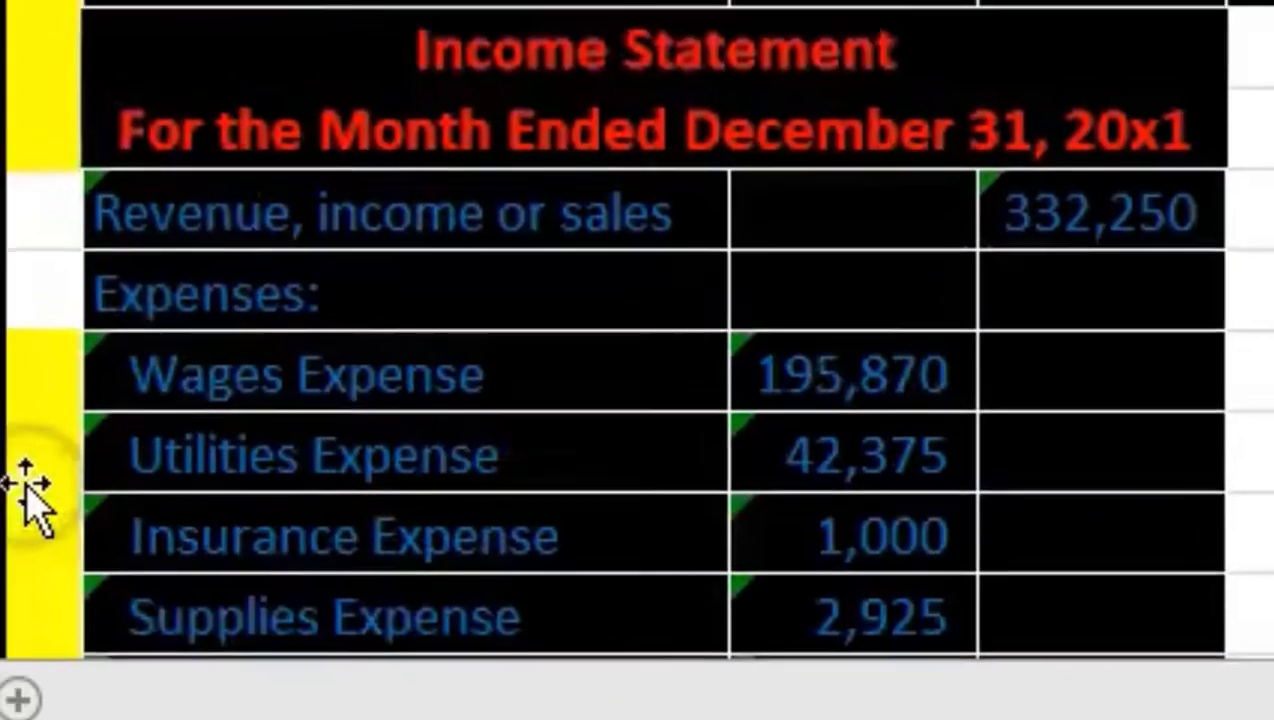
click(710, 548)
click(987, 226)
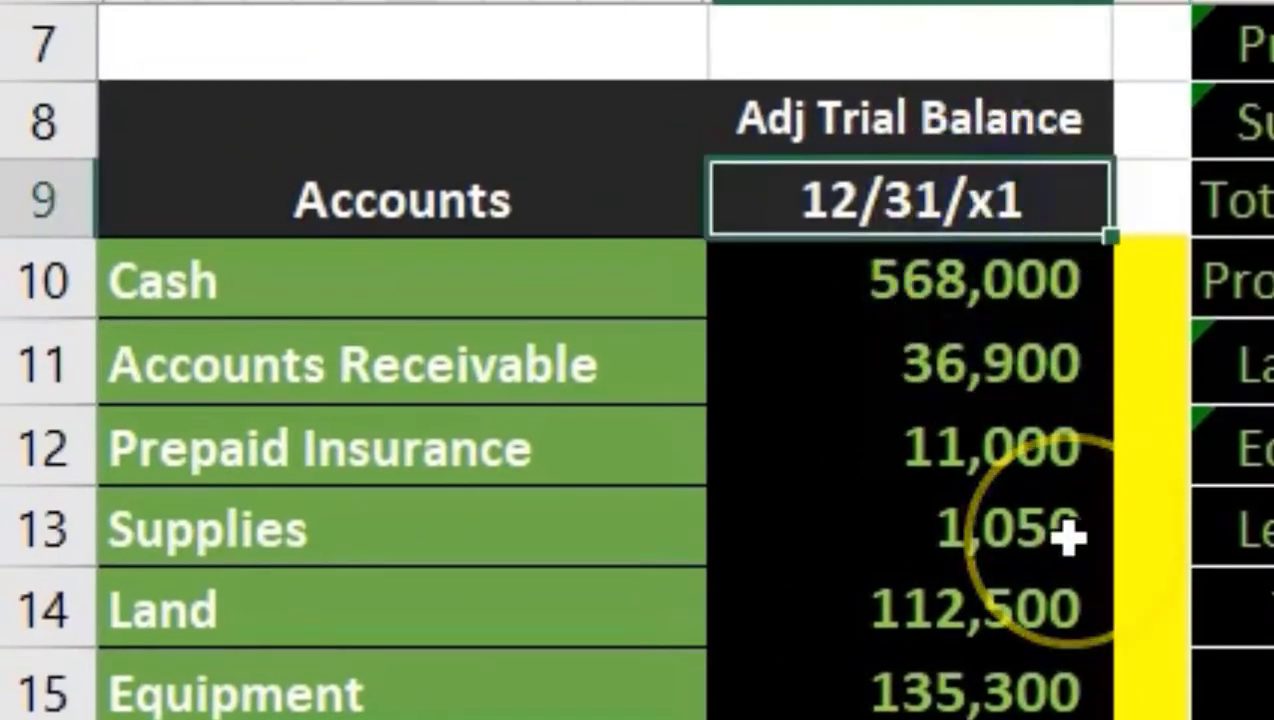
scroll(1068, 537, down, 3)
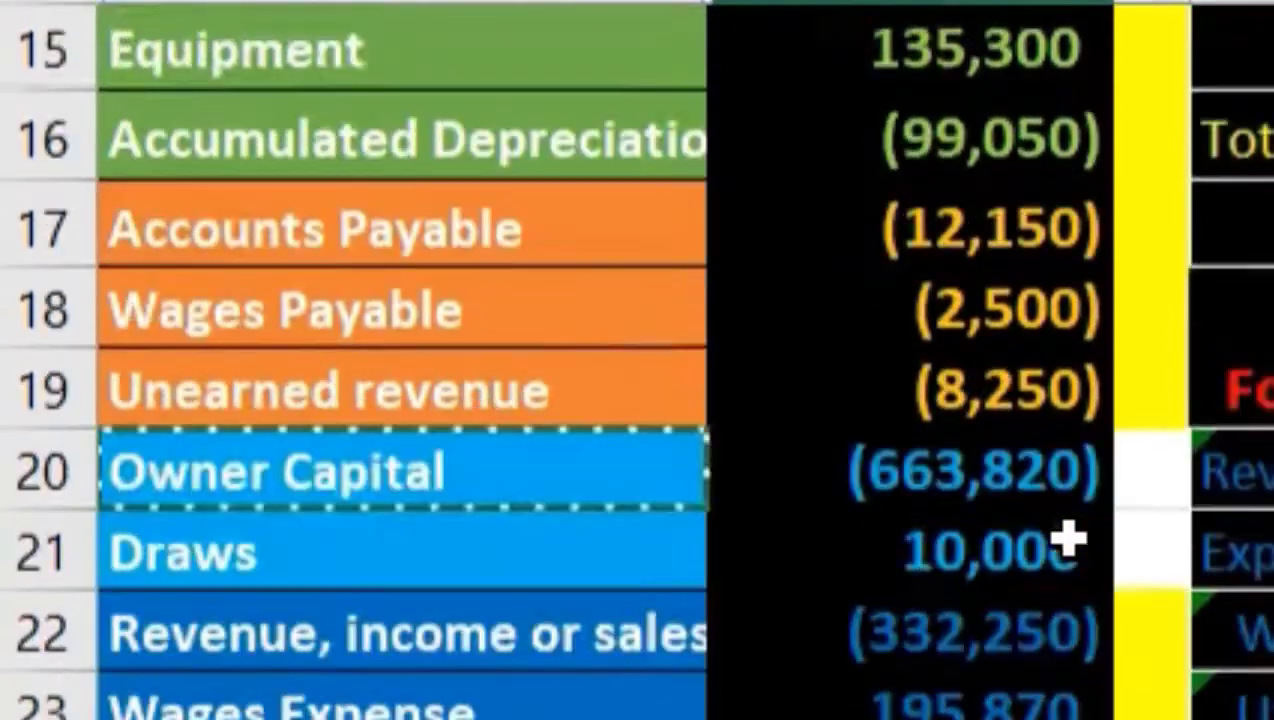
click(793, 421)
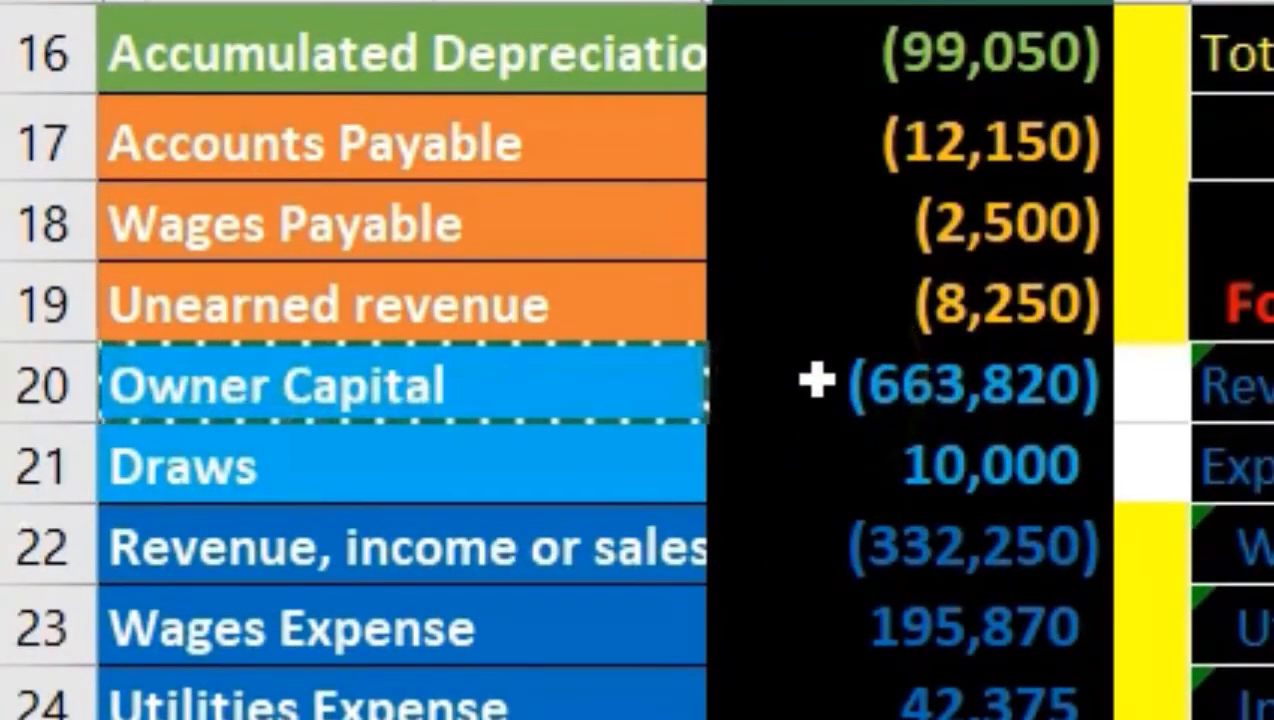
drag(816, 379, 842, 719)
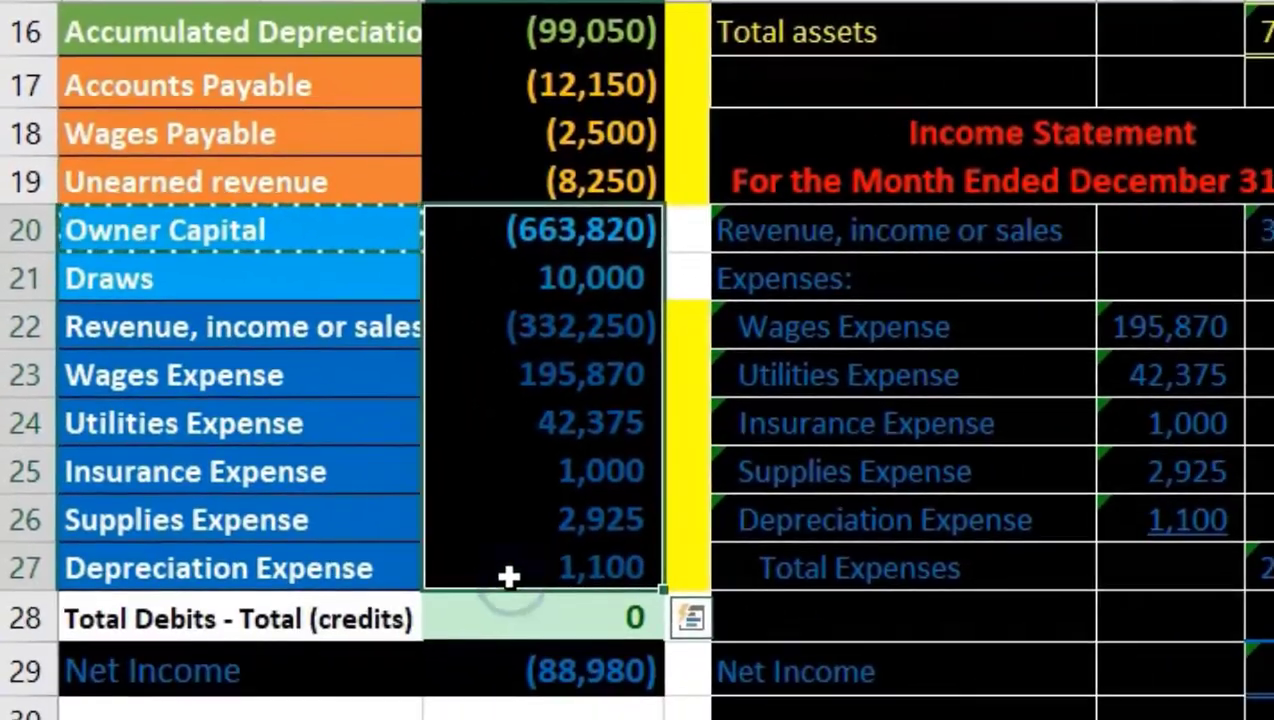
click(311, 225)
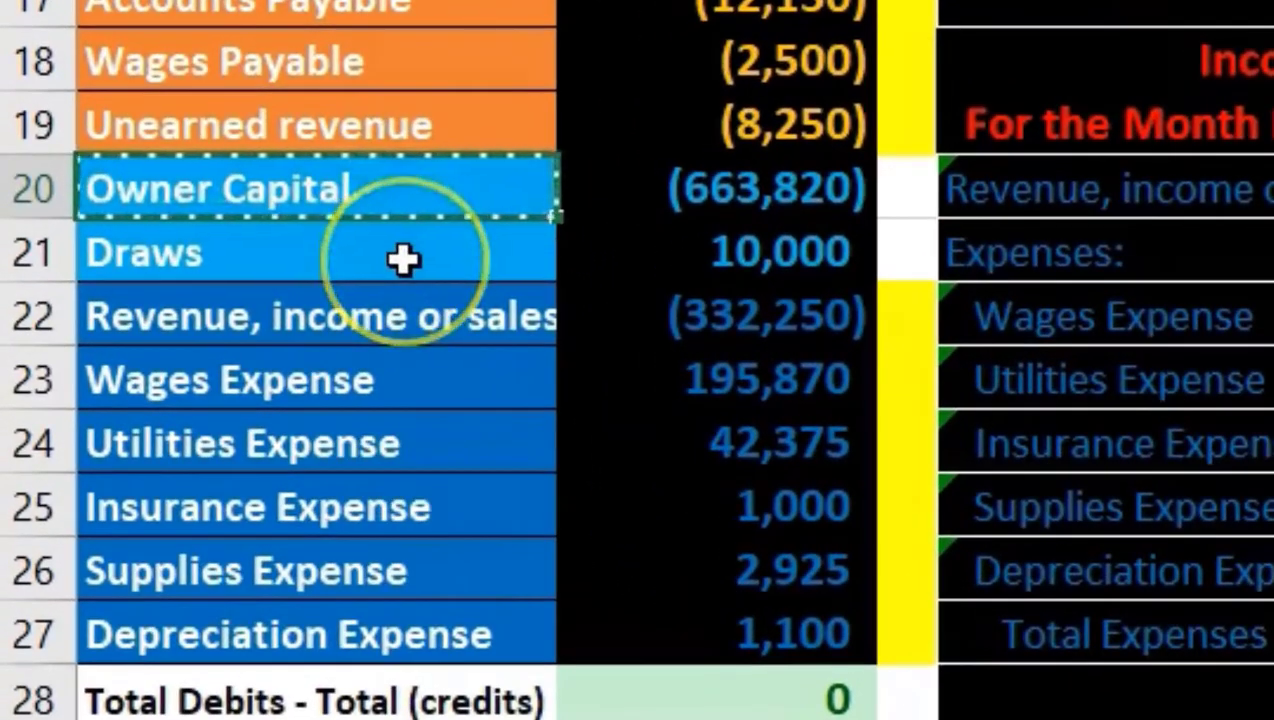
click(405, 328)
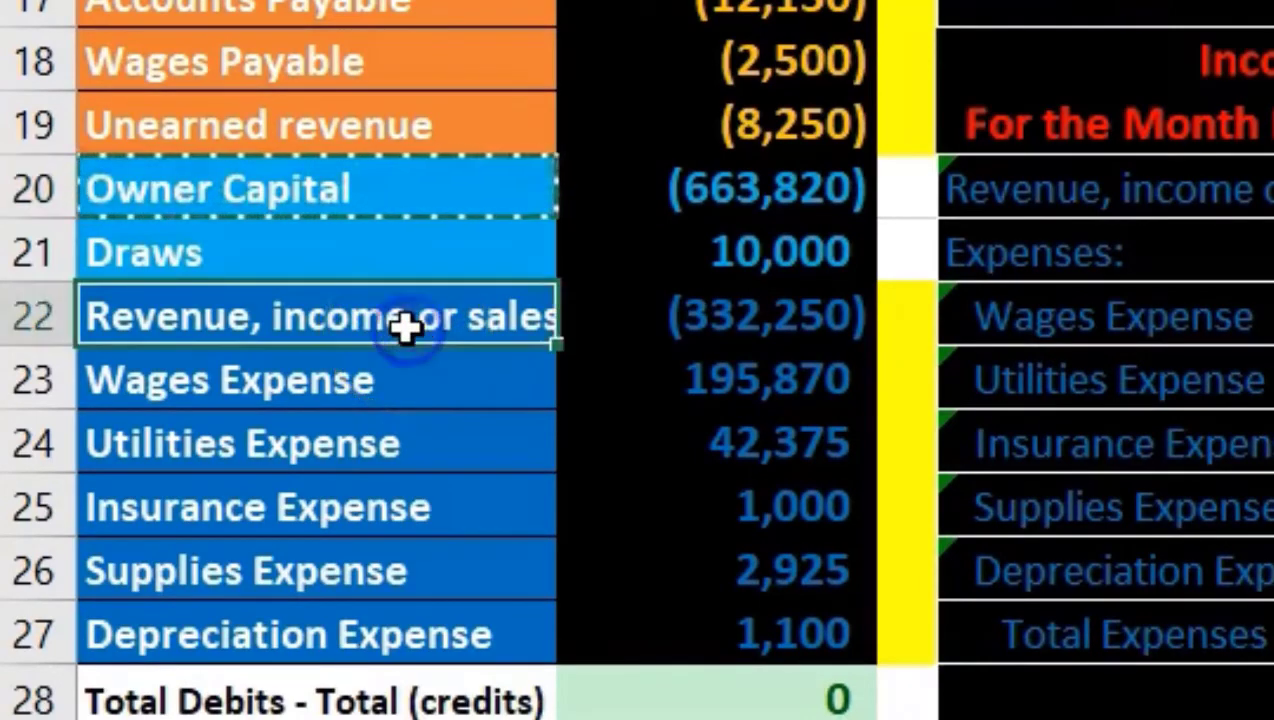
scroll(405, 328, down, 1)
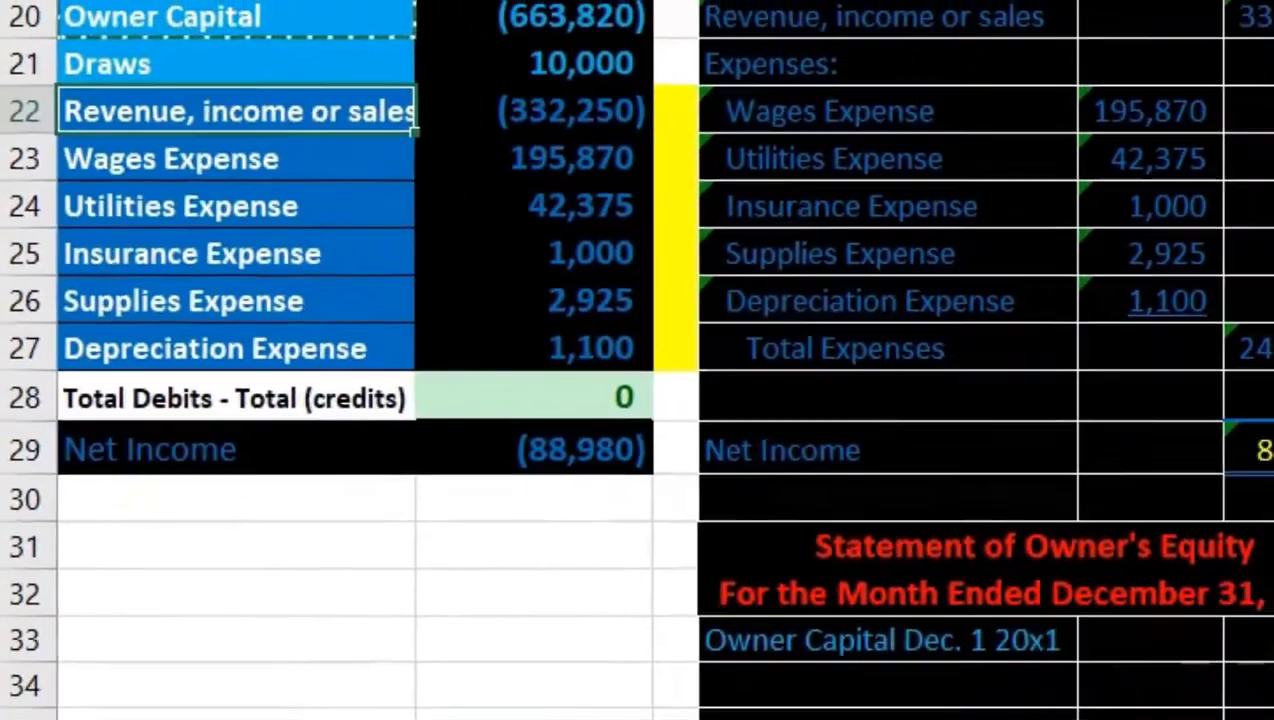
click(1273, 656)
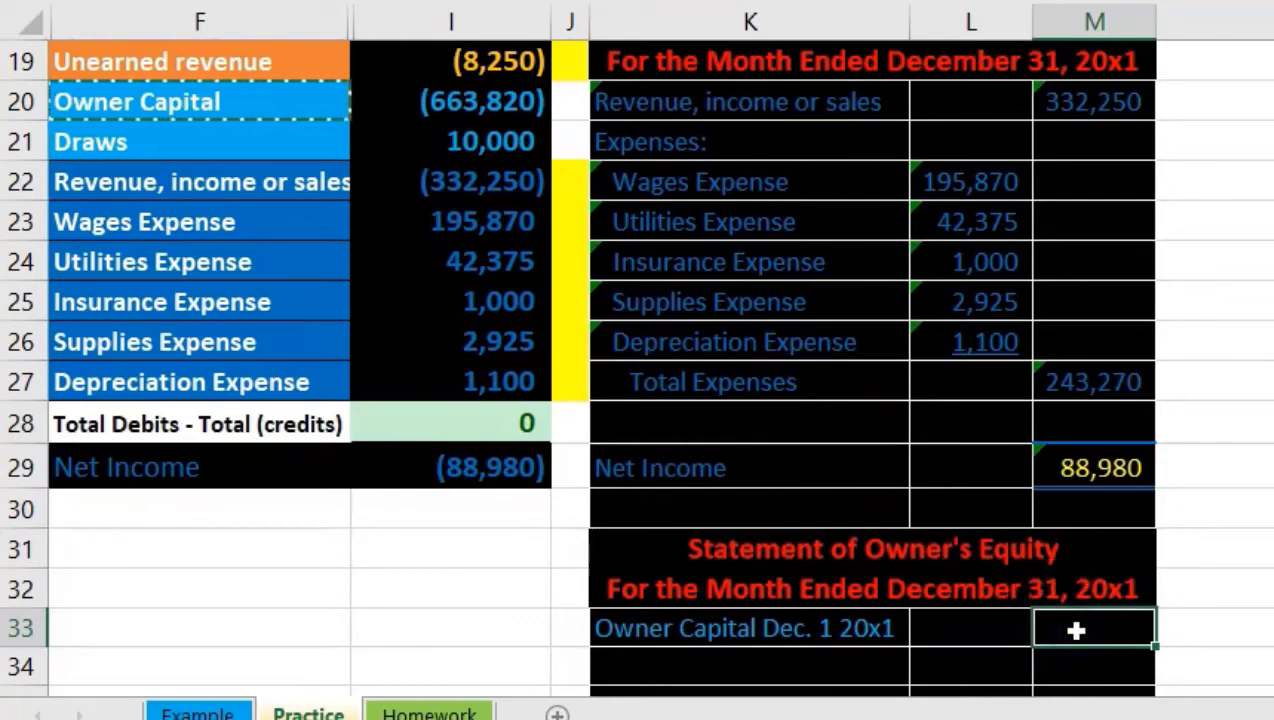
- Link the beginning owner capital amount in M33 to the Owner Capital balance in I20 with its sign reversed
text(-)
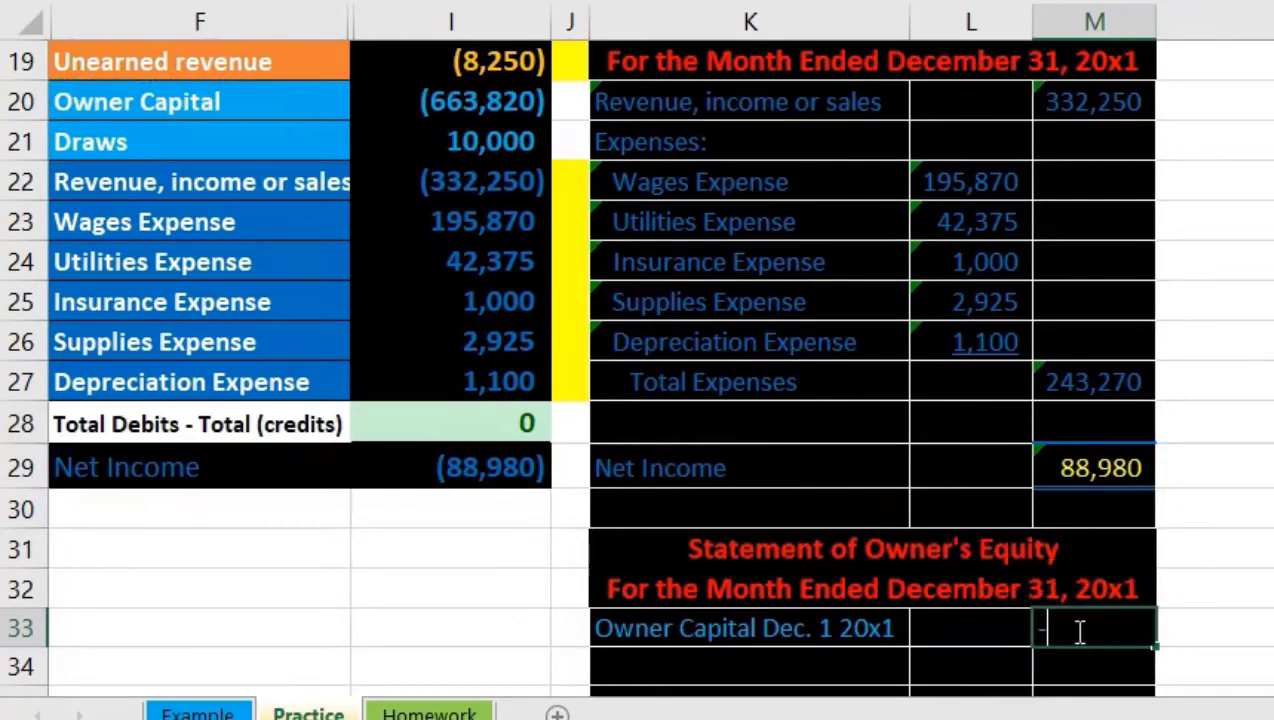
click(497, 108)
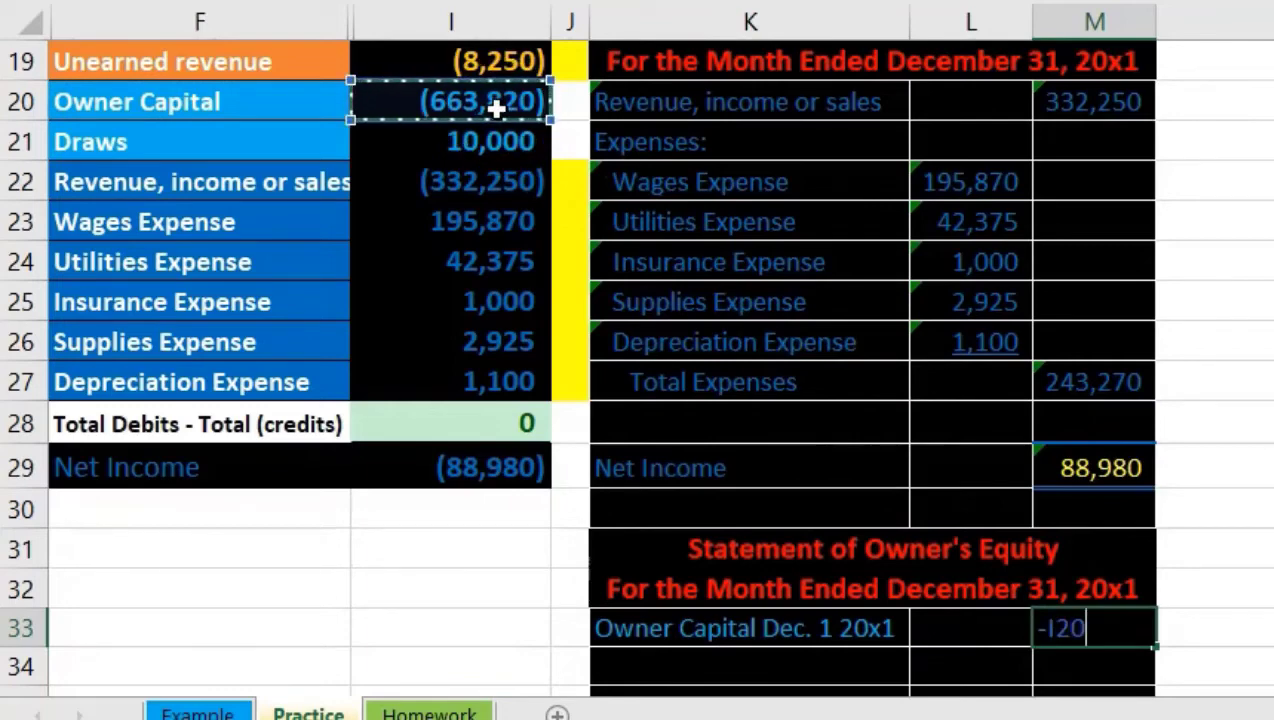
key(Return)
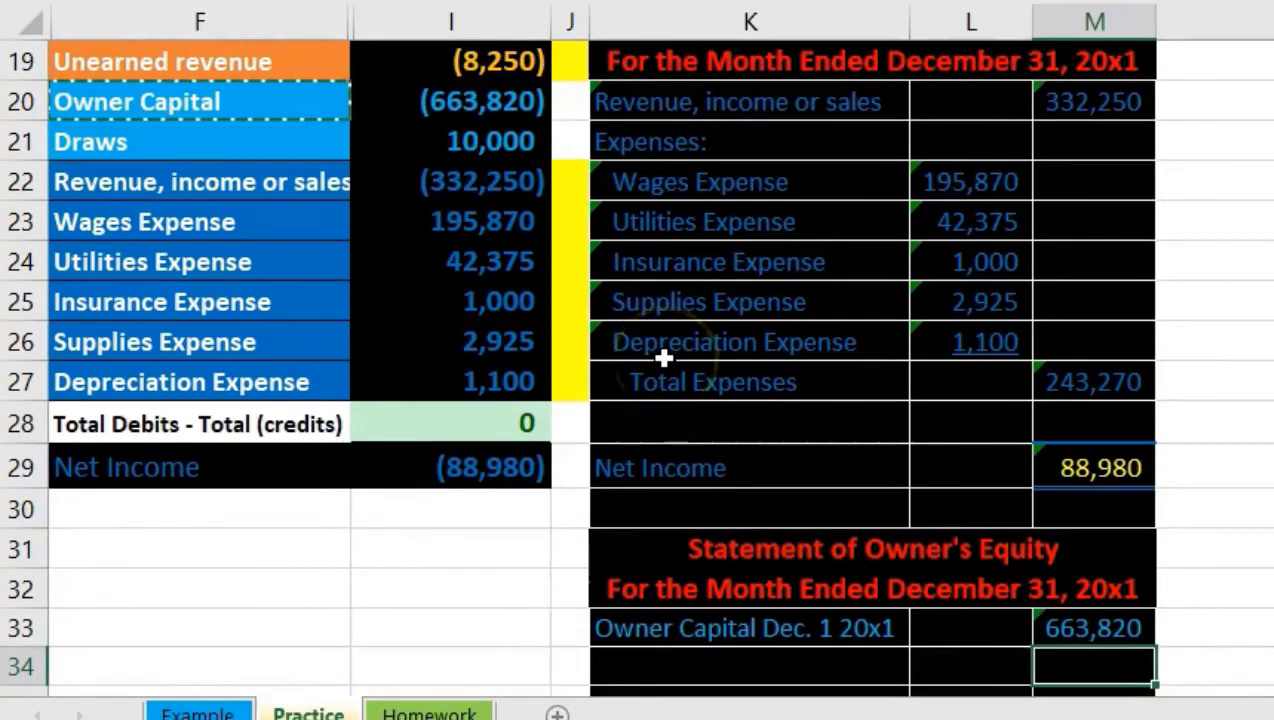
- Add the label Net income in K34 of the Statement of Owner's Equity
scroll(663, 357, down, 1)
click(716, 540)
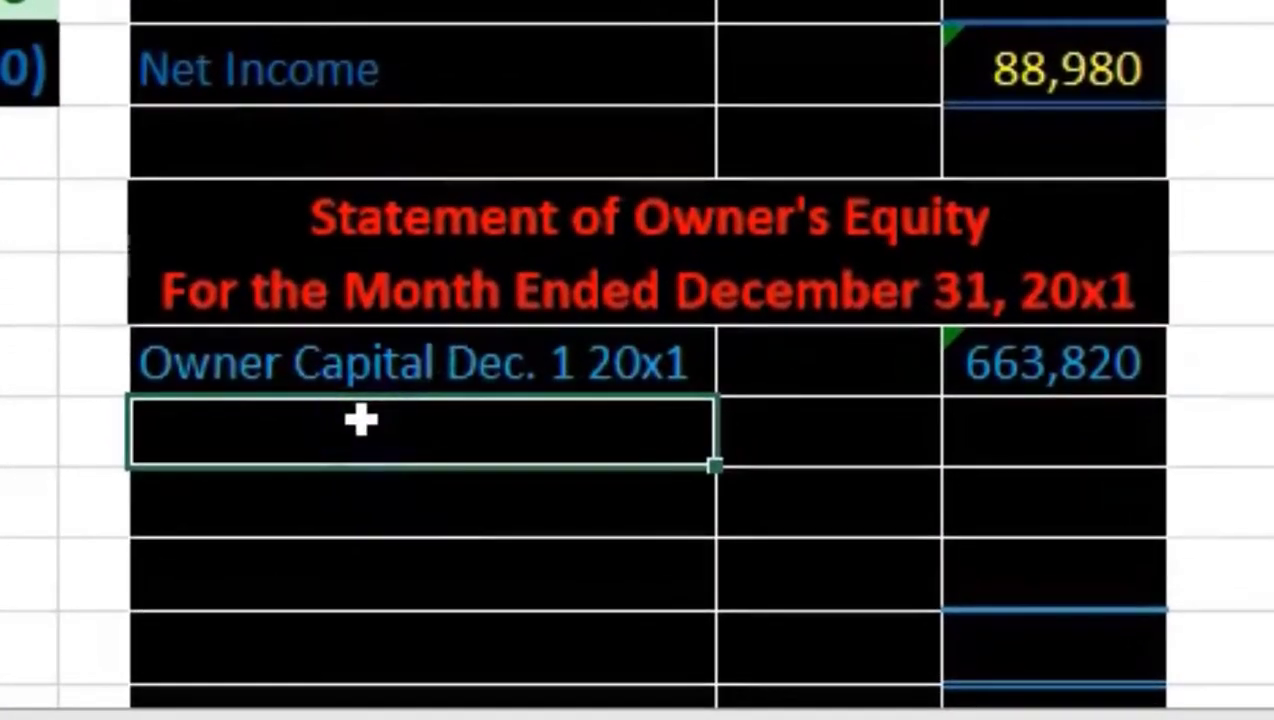
click(5, 478)
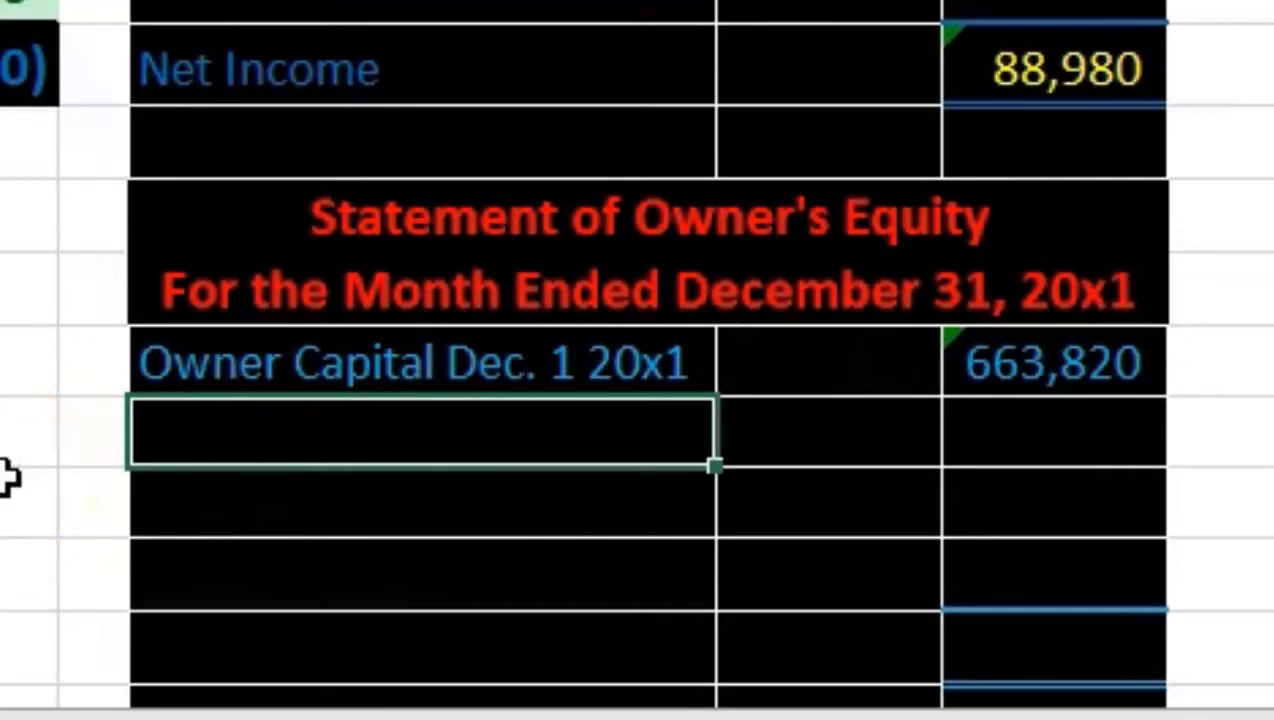
text(Net)
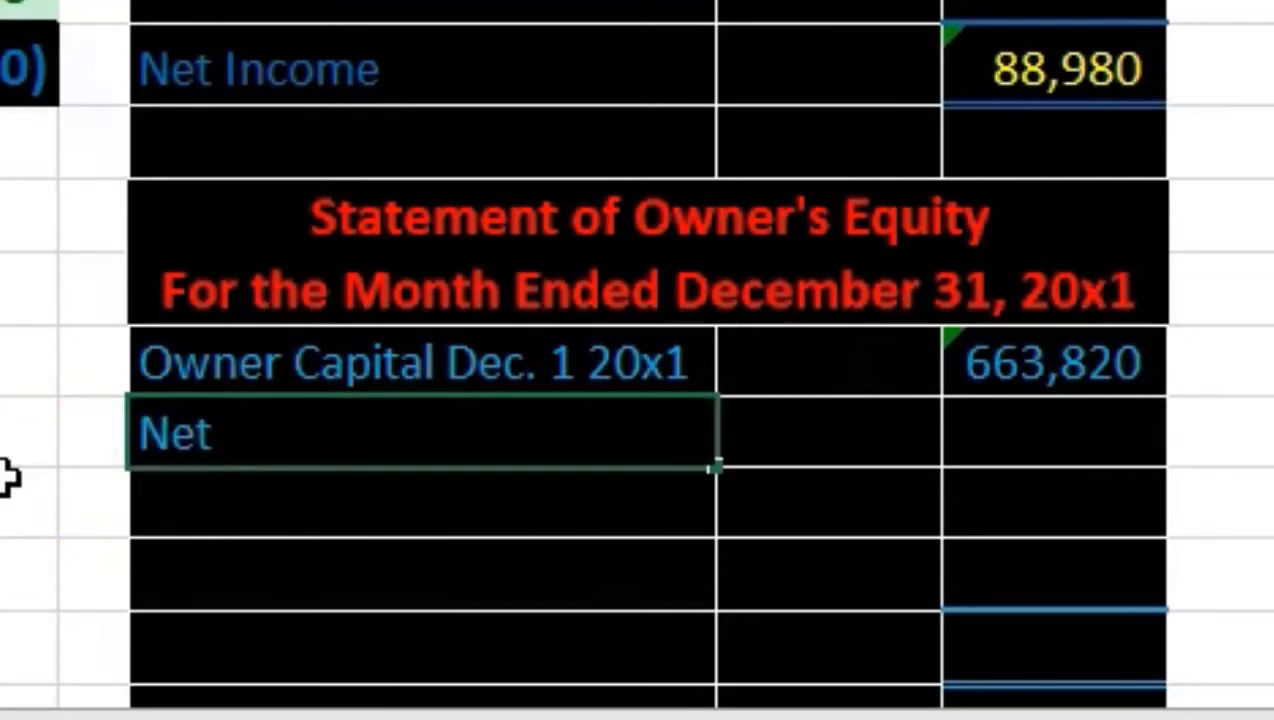
text( income)
key(Tab)
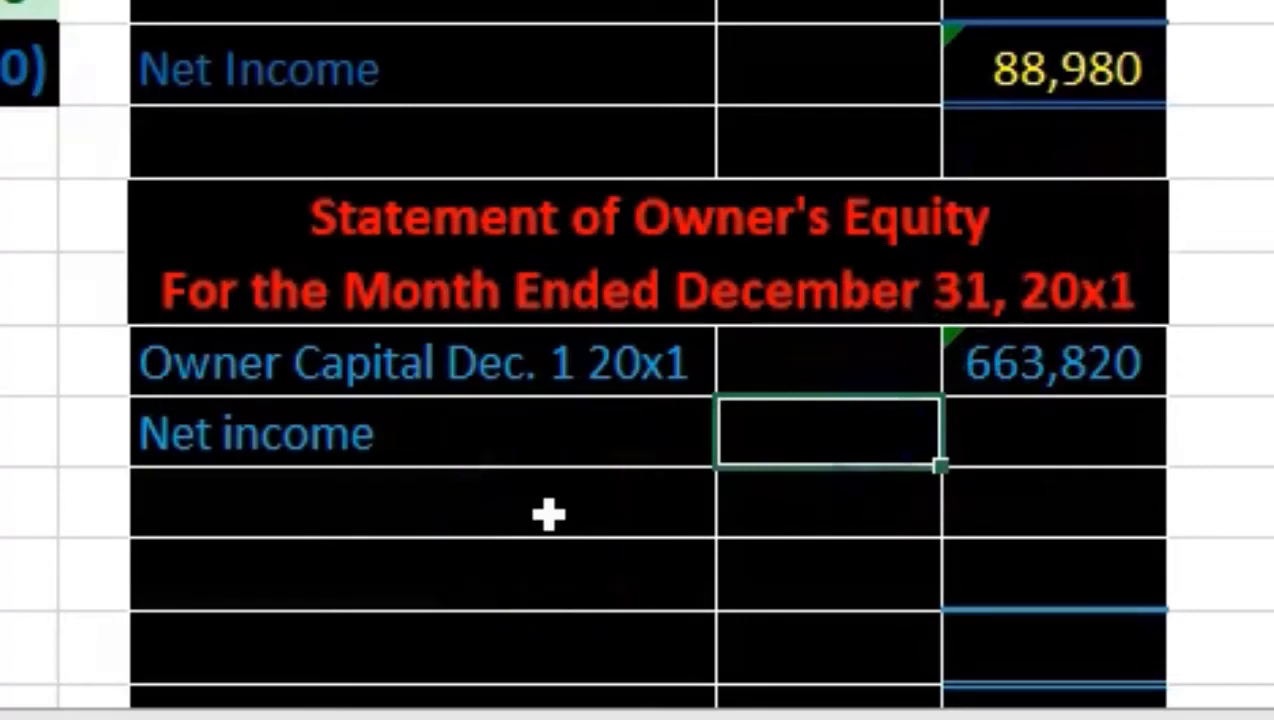
- Link the net income amount in L34 to the income statement's net income with =M29
text(=)
key(Right)
key(Right)
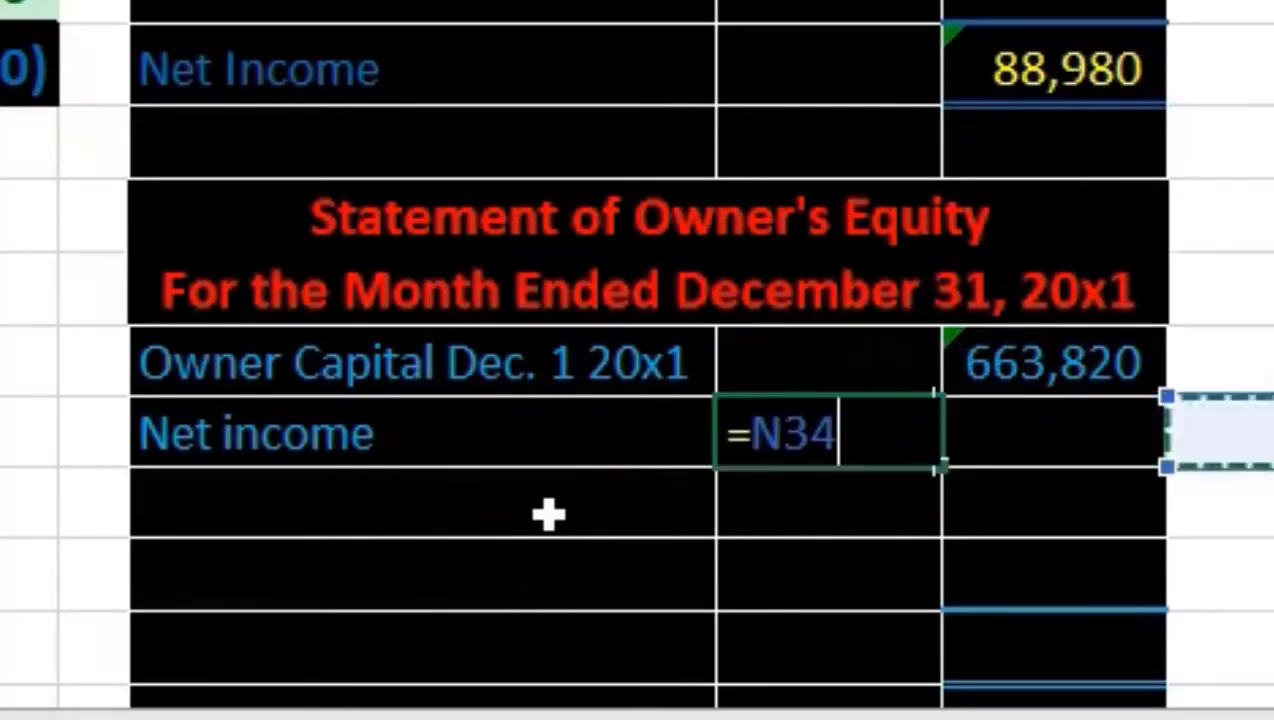
key(Up)
key(Up)
key(Up)
key(Up)
key(Up)
key(Left)
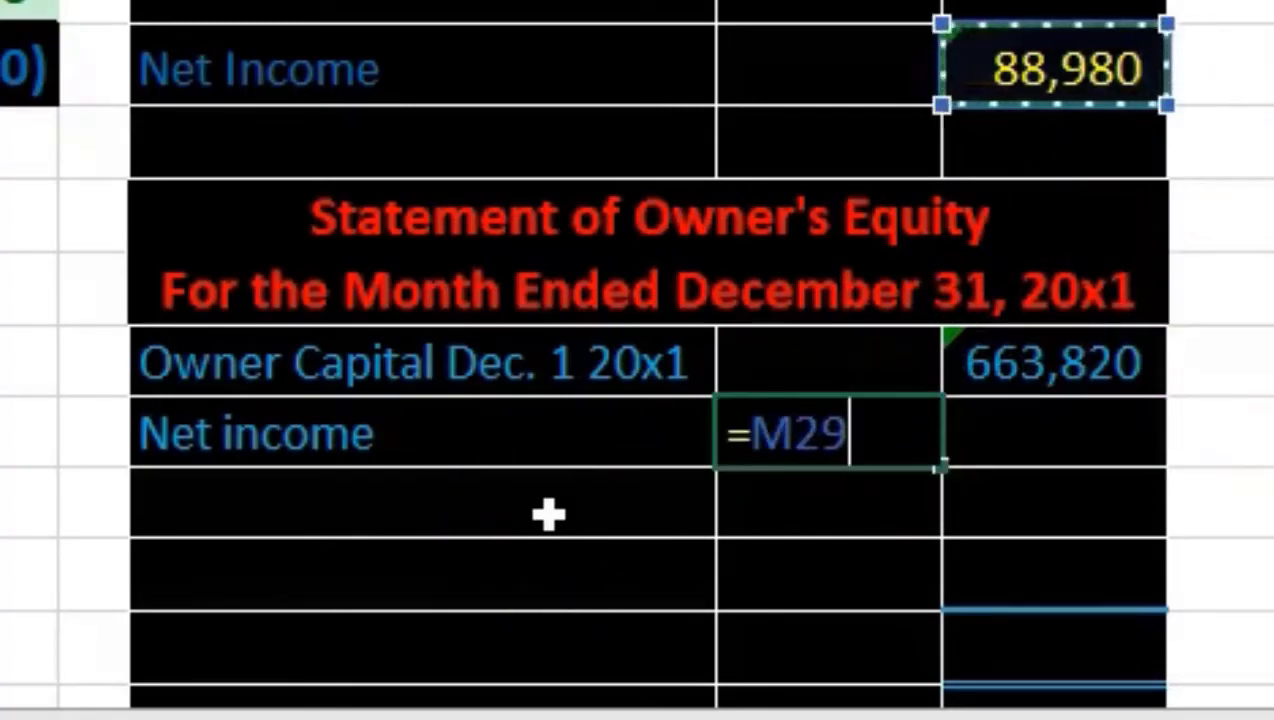
key(Return)
- Fill J20 yellow beside the Owner Capital account to mark it as used
click(548, 515)
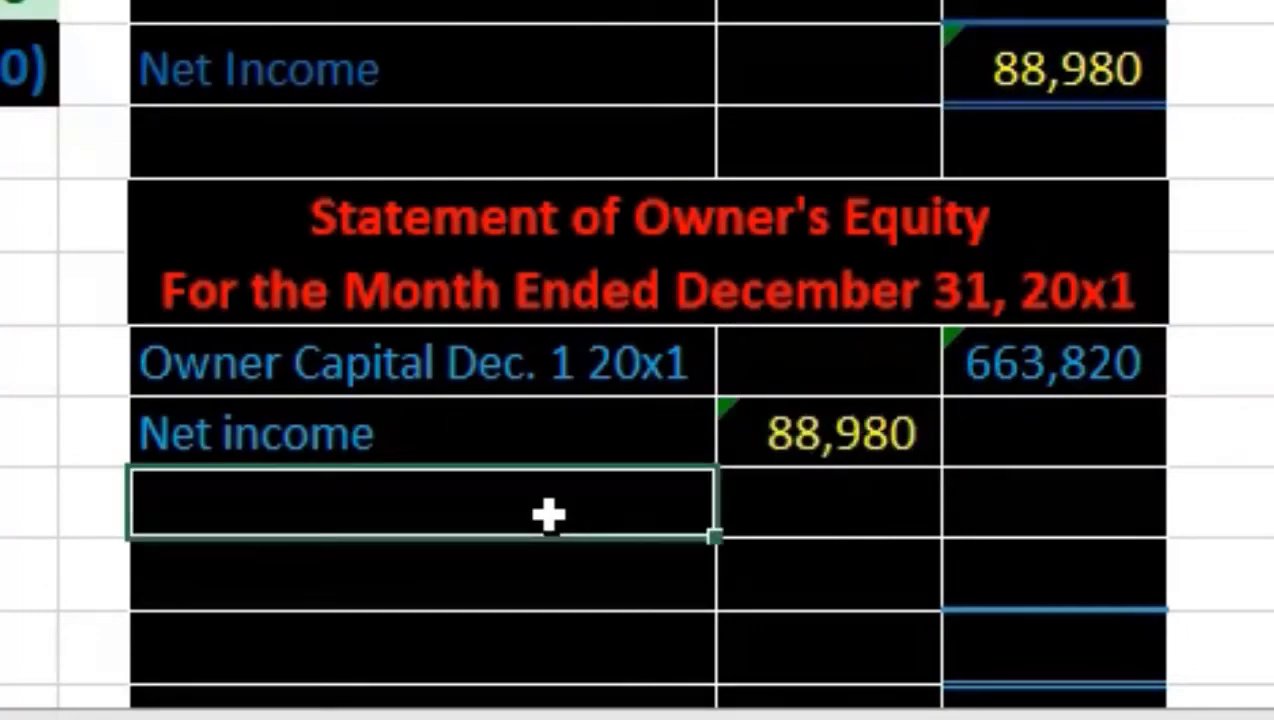
text(=)
click(300, 150)
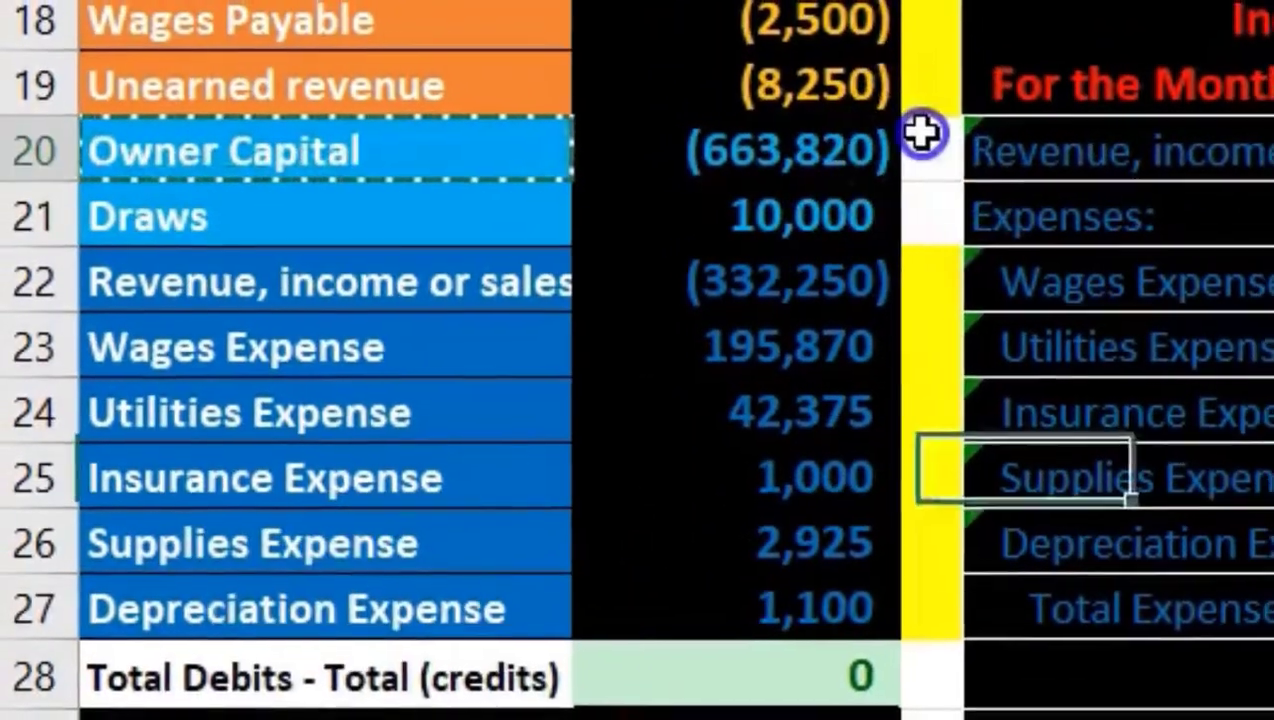
right_click(926, 136)
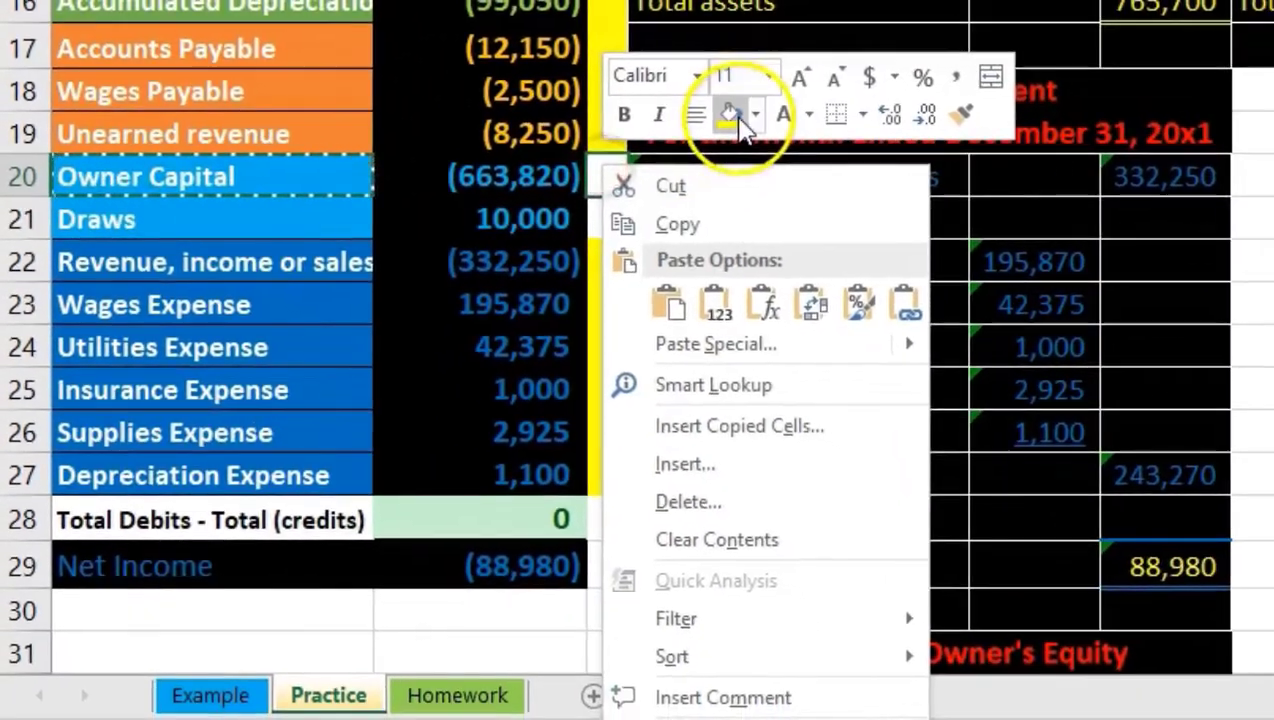
click(605, 200)
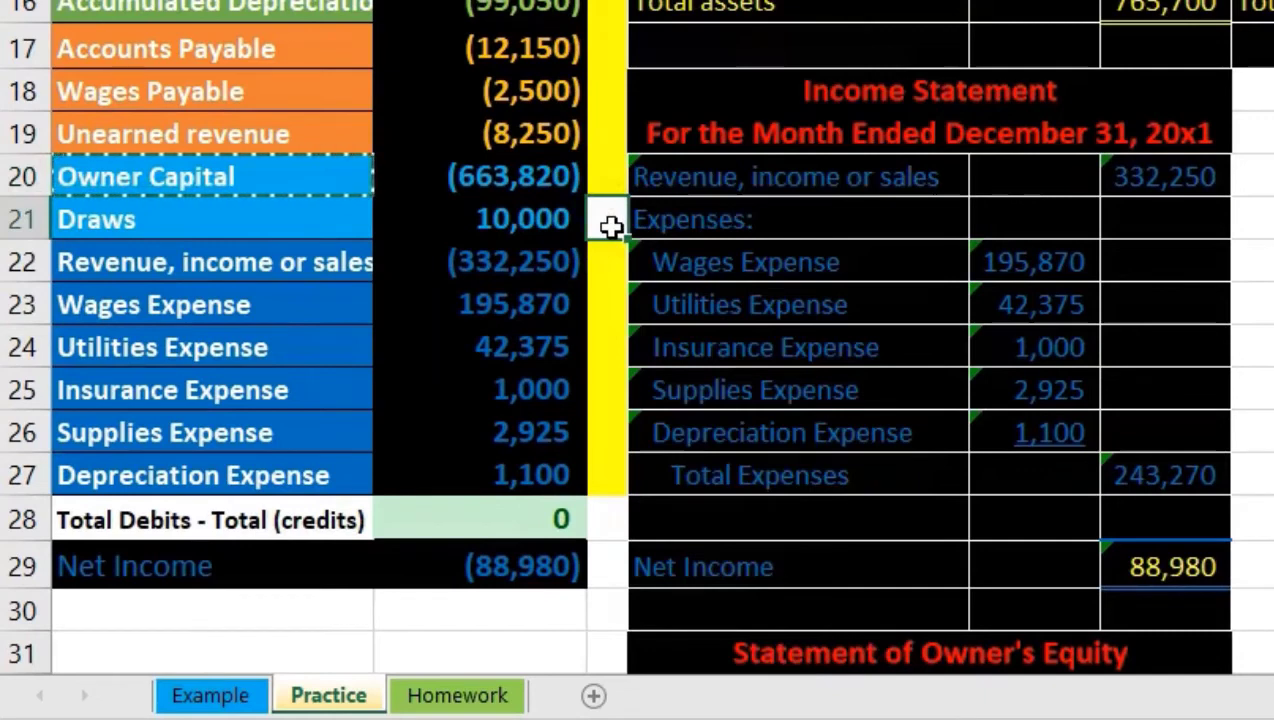
- Examine the Draws balance in I21 together with the owner's equity, revenue and expense accounts in I20:I27
click(455, 208)
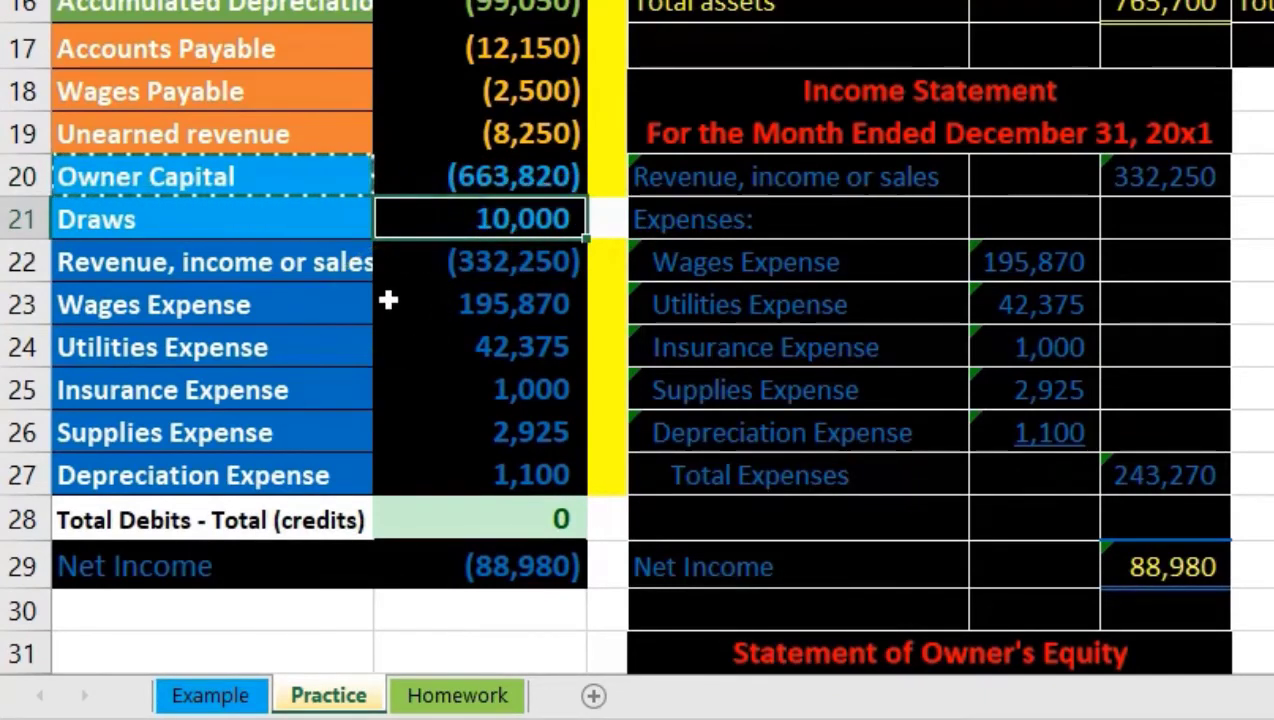
drag(421, 176, 424, 458)
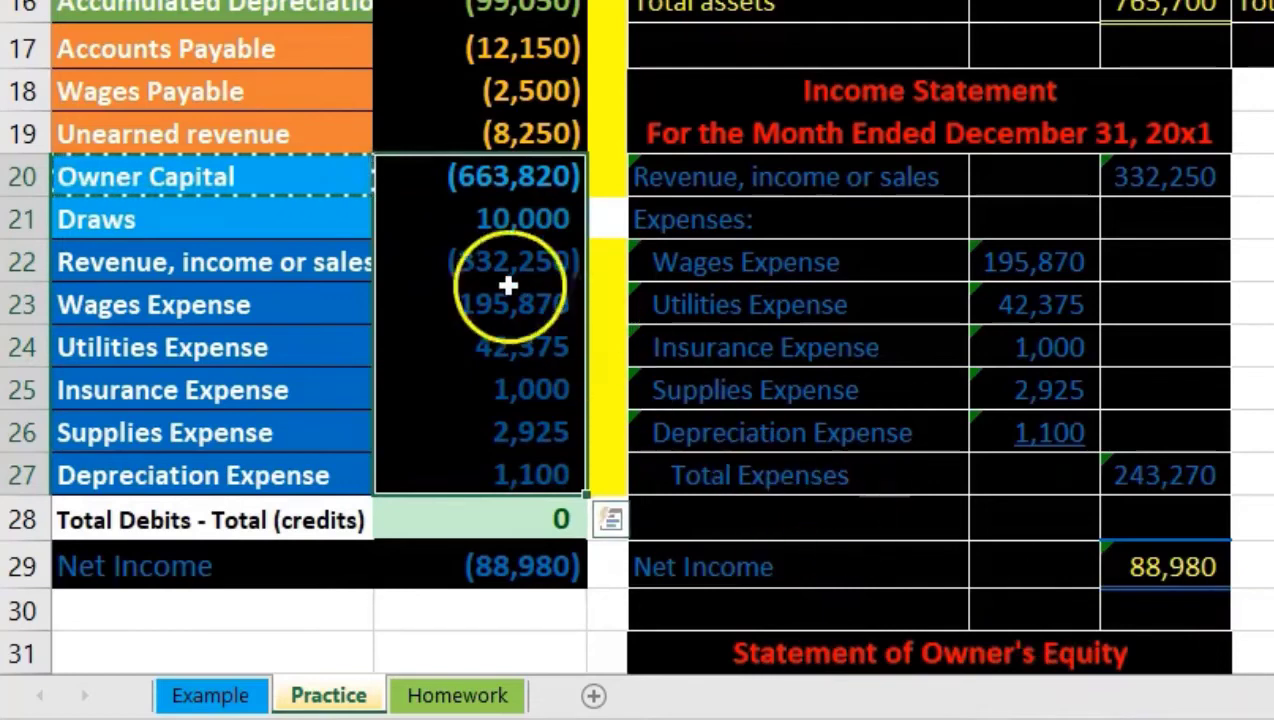
click(421, 224)
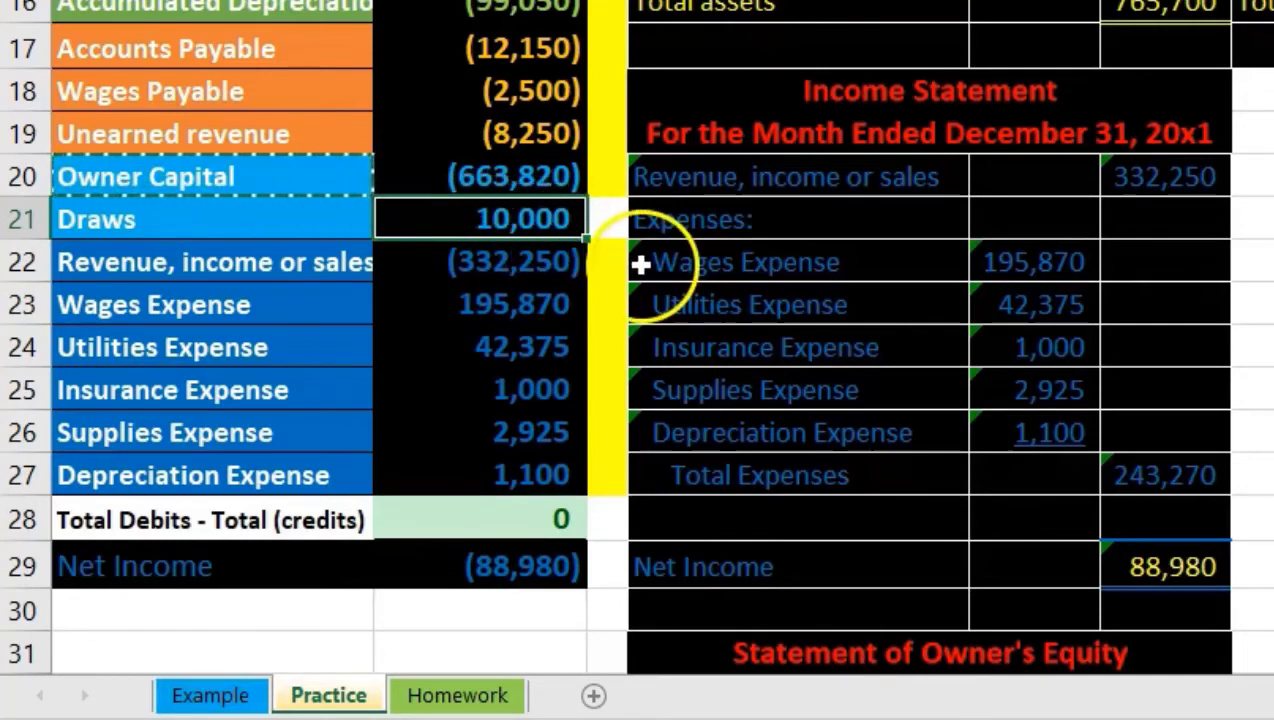
click(678, 288)
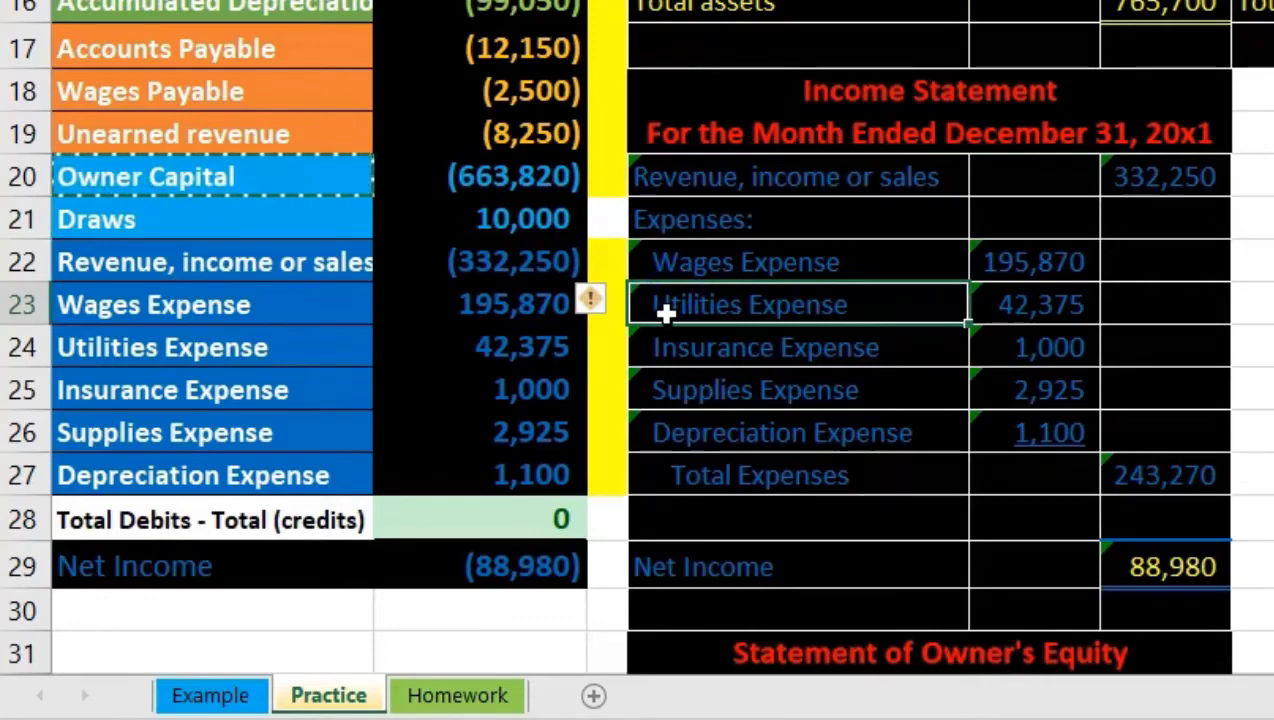
- Add the label Less draws in K35 under the net income line
scroll(666, 313, down, 2)
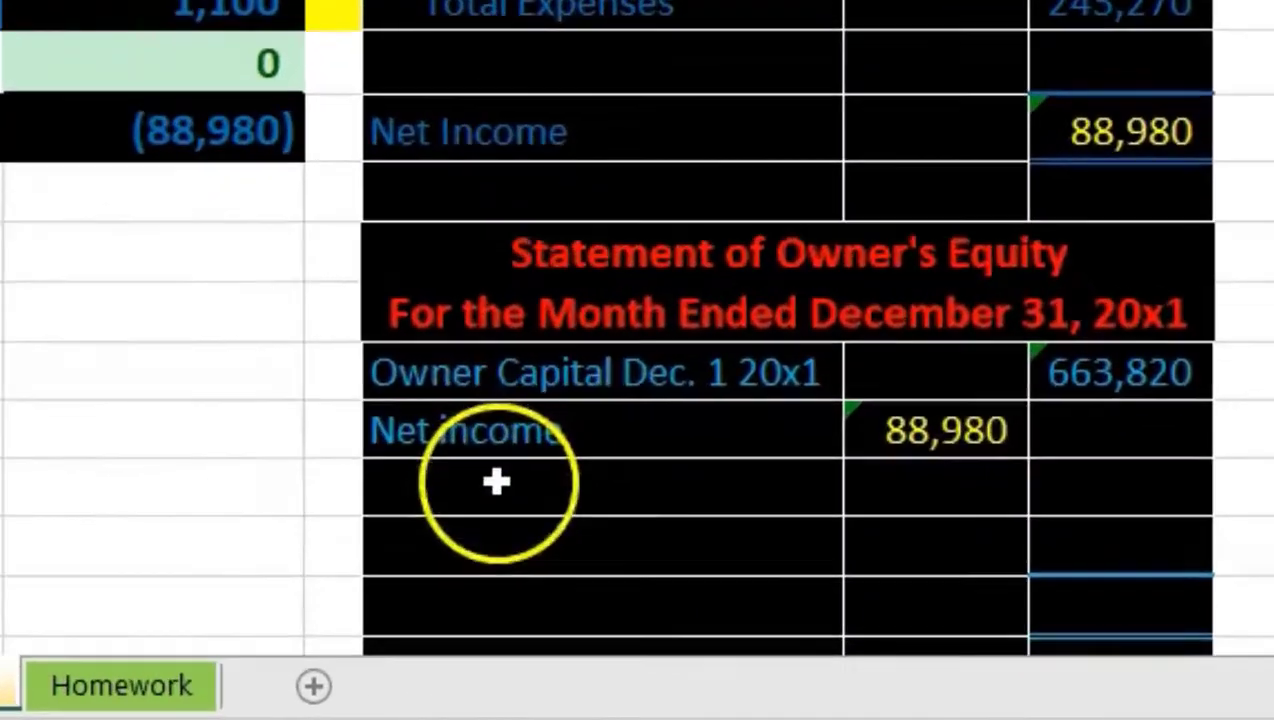
click(708, 548)
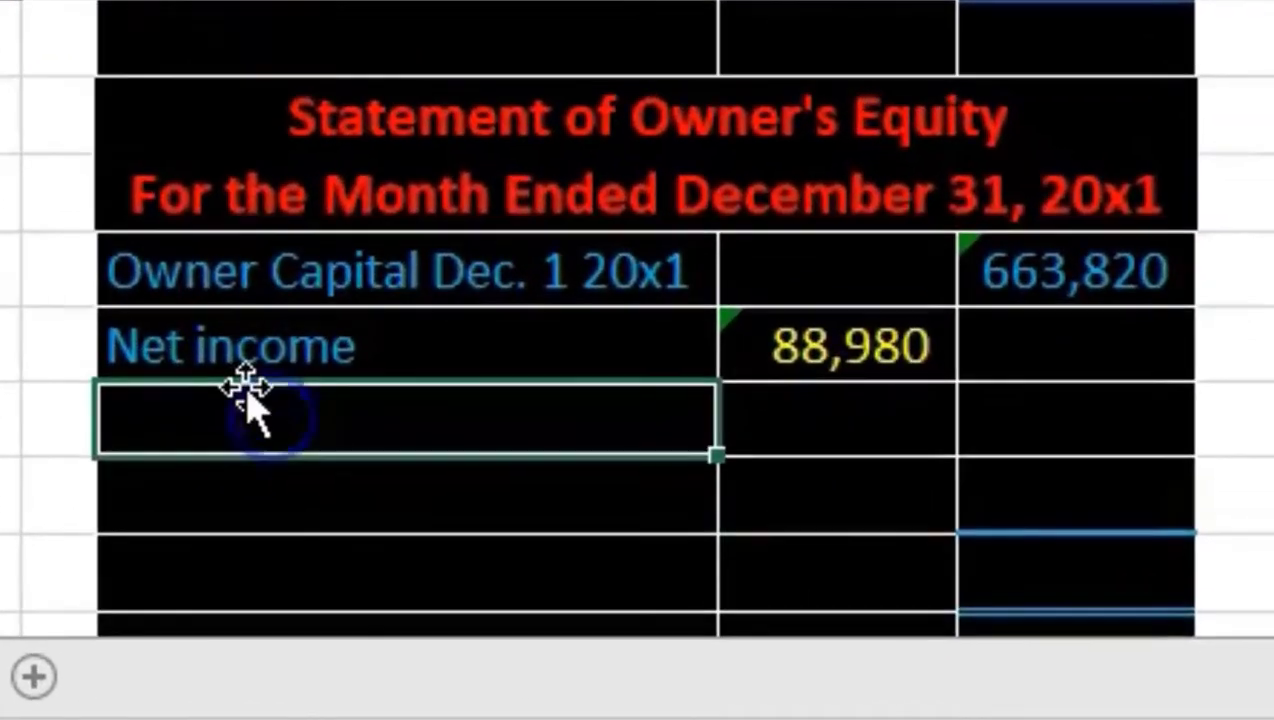
text(Dra)
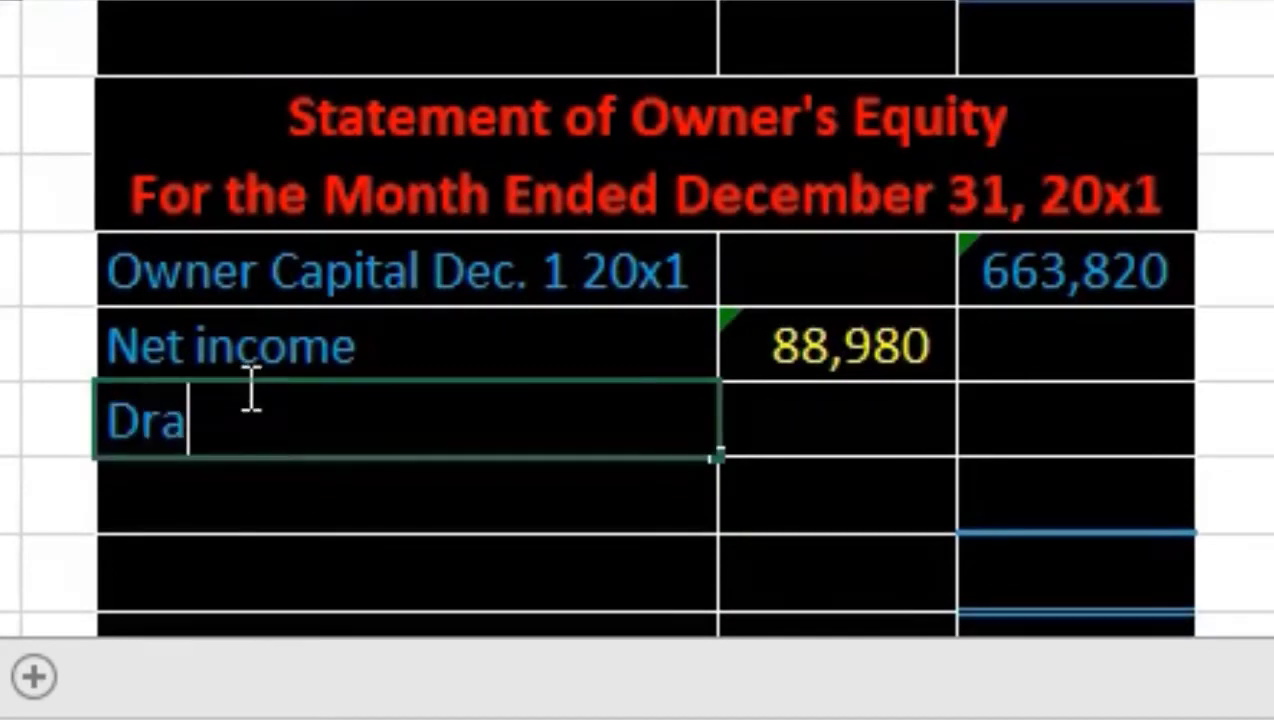
click(104, 422)
text(Less)
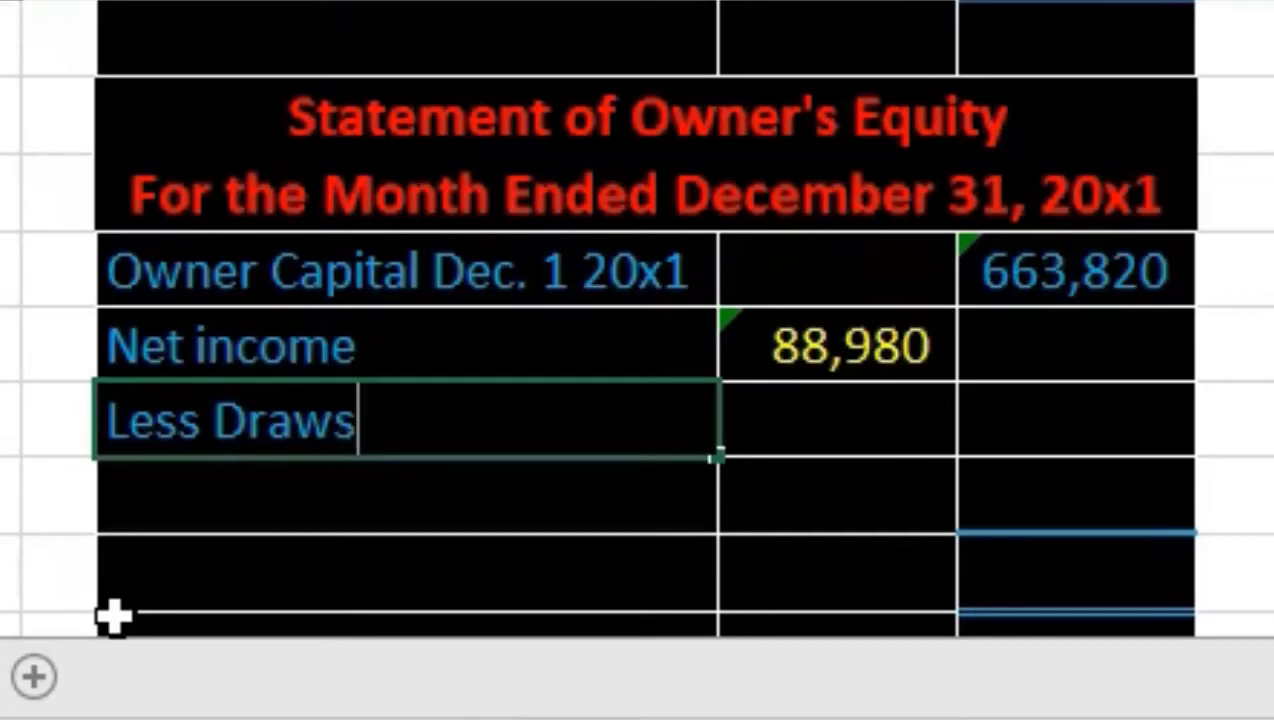
key(BackSpace)
text(e)
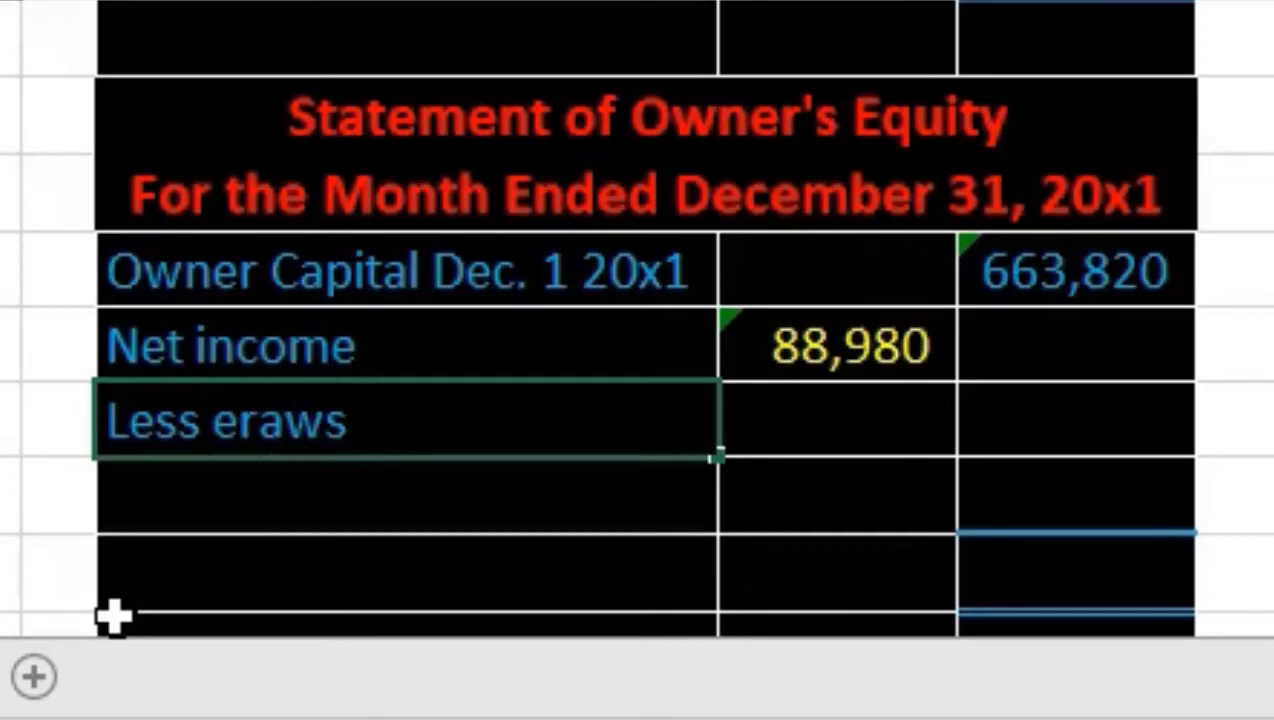
key(BackSpace)
text(d)
key(Return)
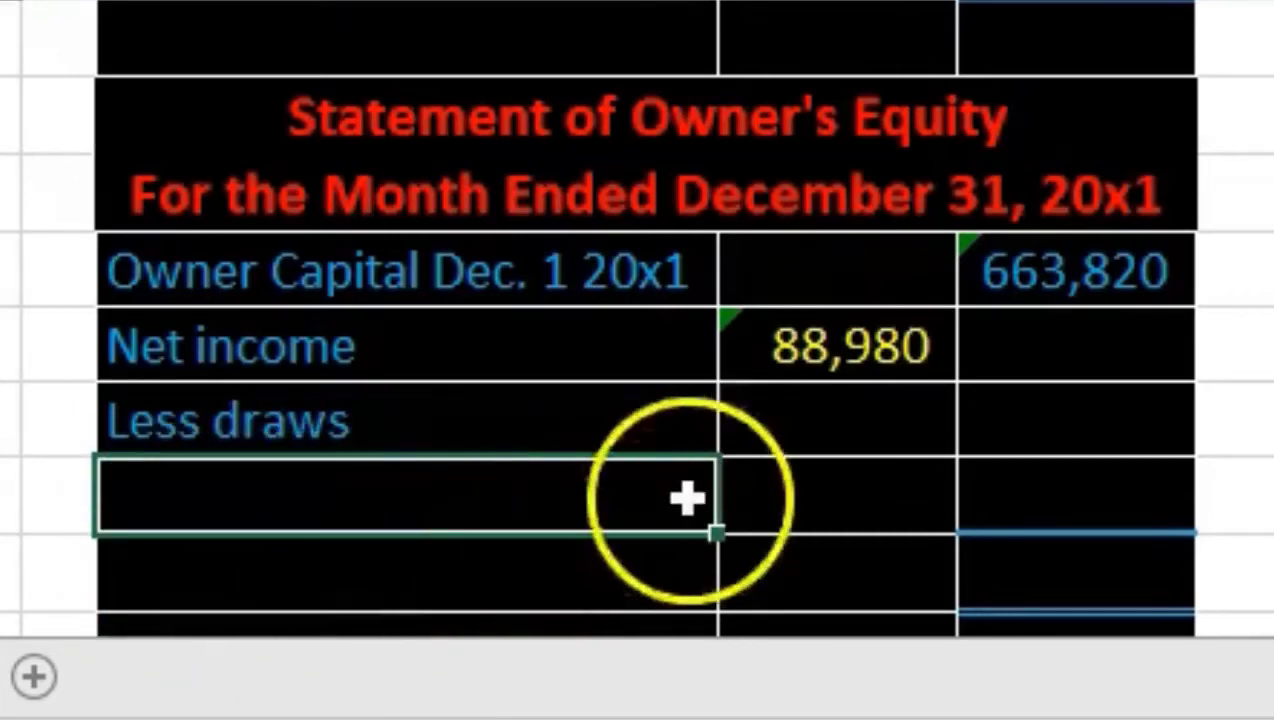
- Link the draws amount in L35 to the trial balance's Draws balance in I21
click(790, 410)
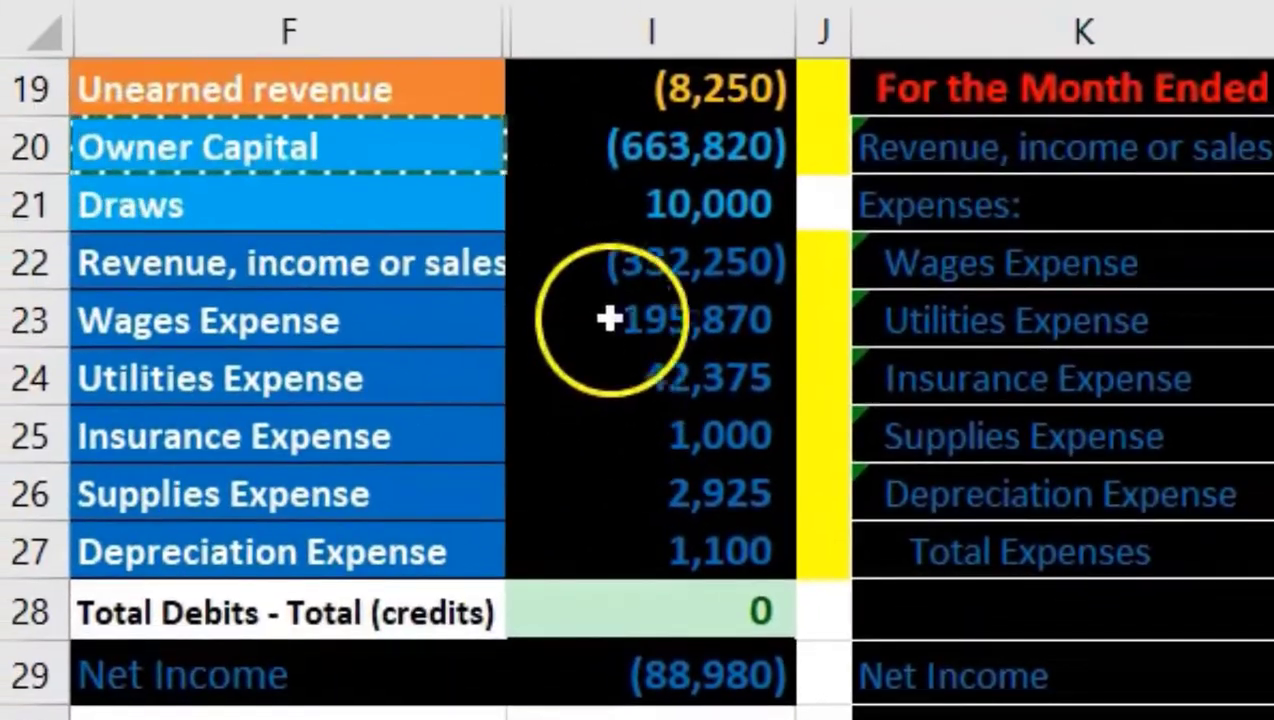
scroll(650, 212, down, 1)
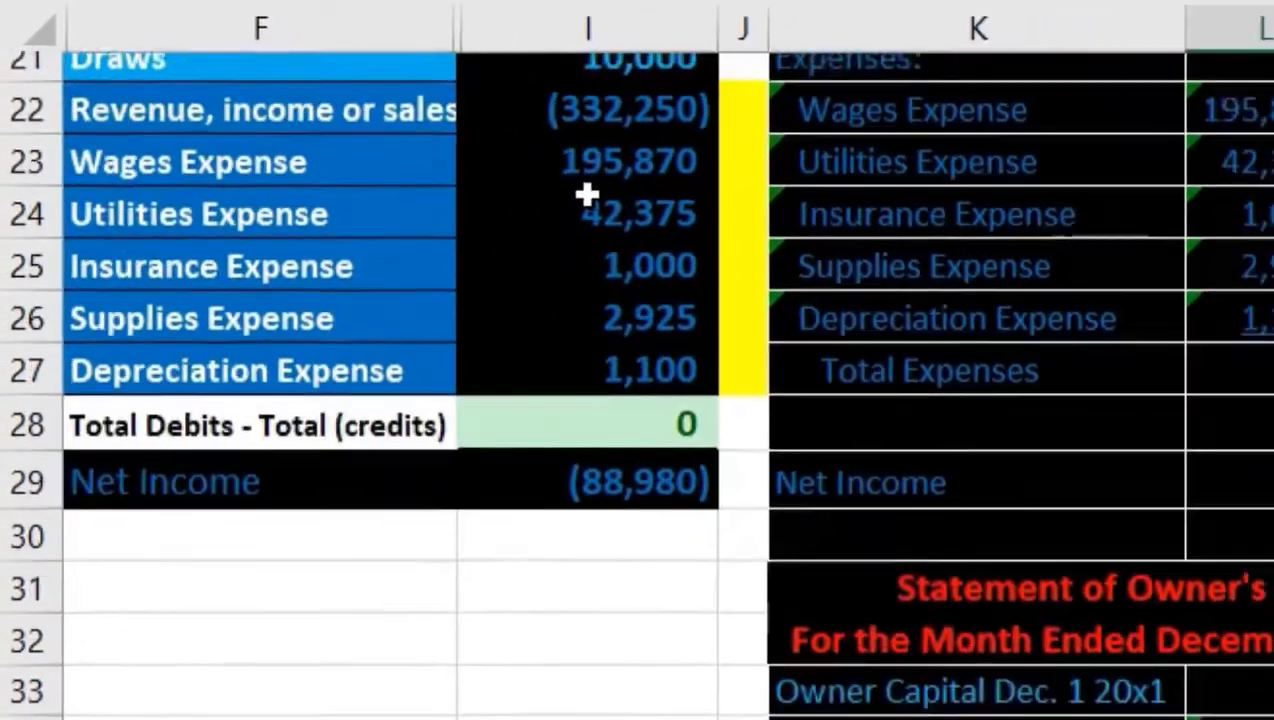
click(946, 597)
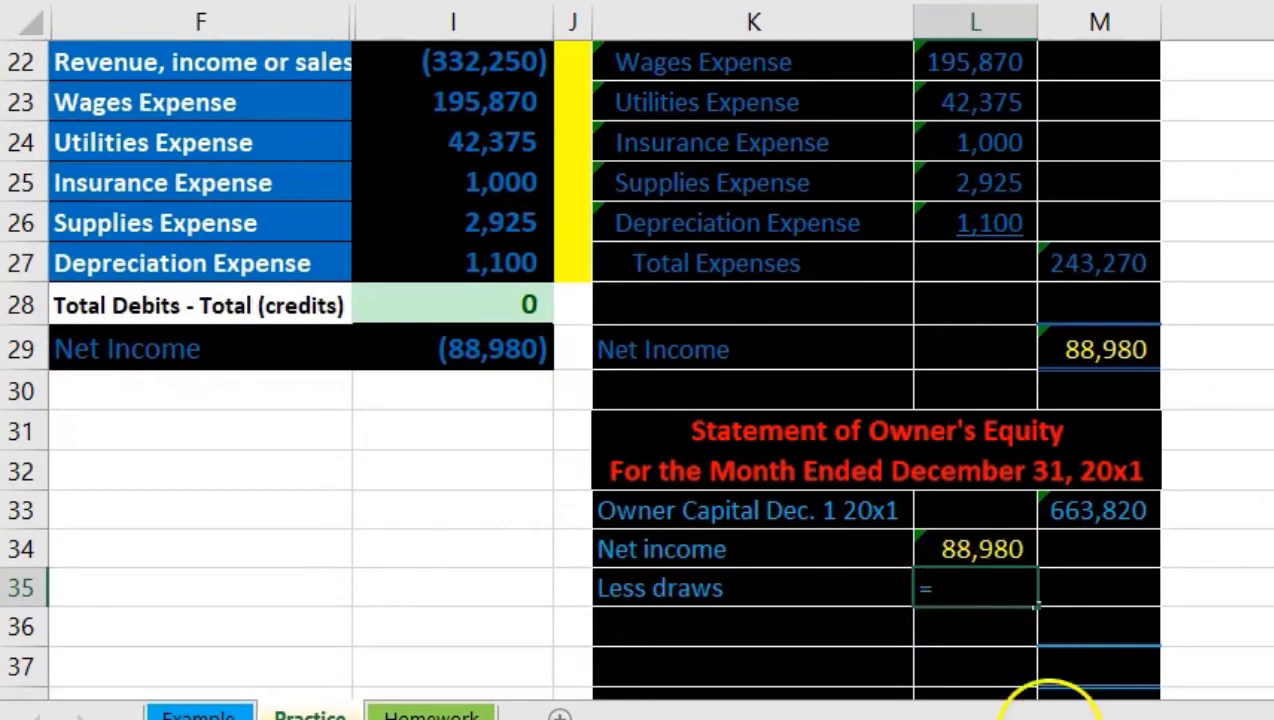
scroll(788, 515, up, 1)
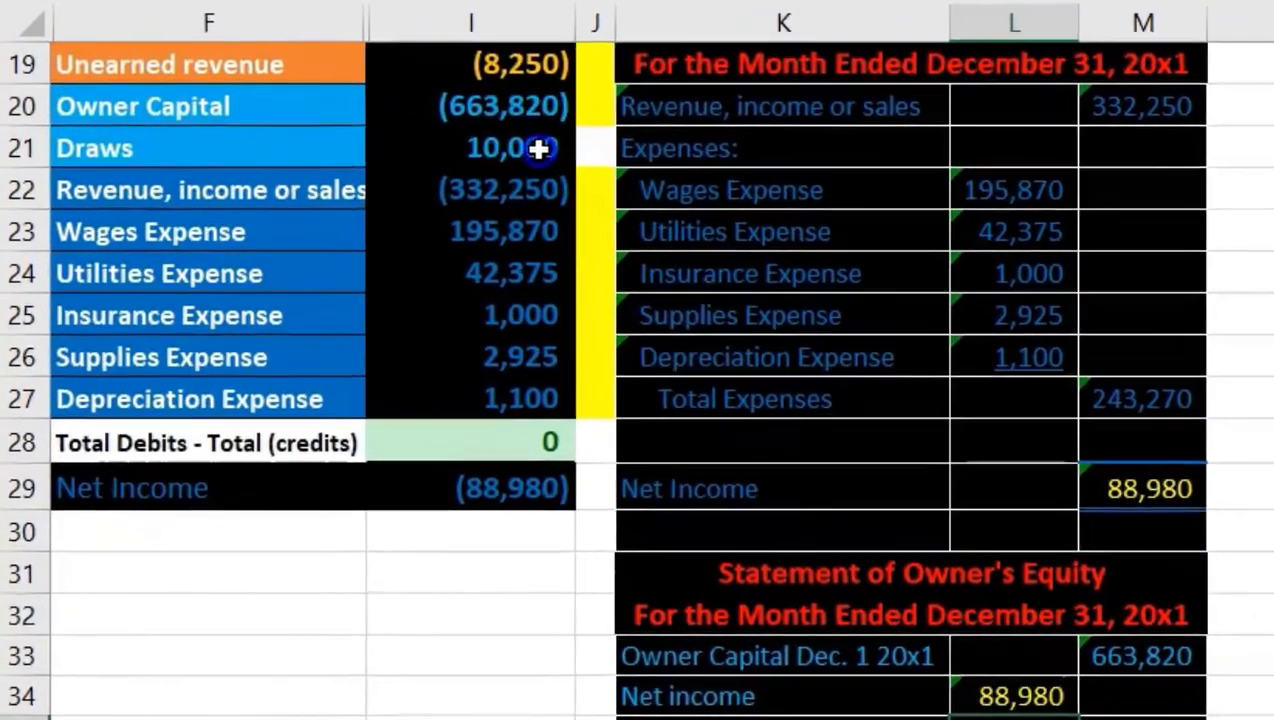
click(540, 105)
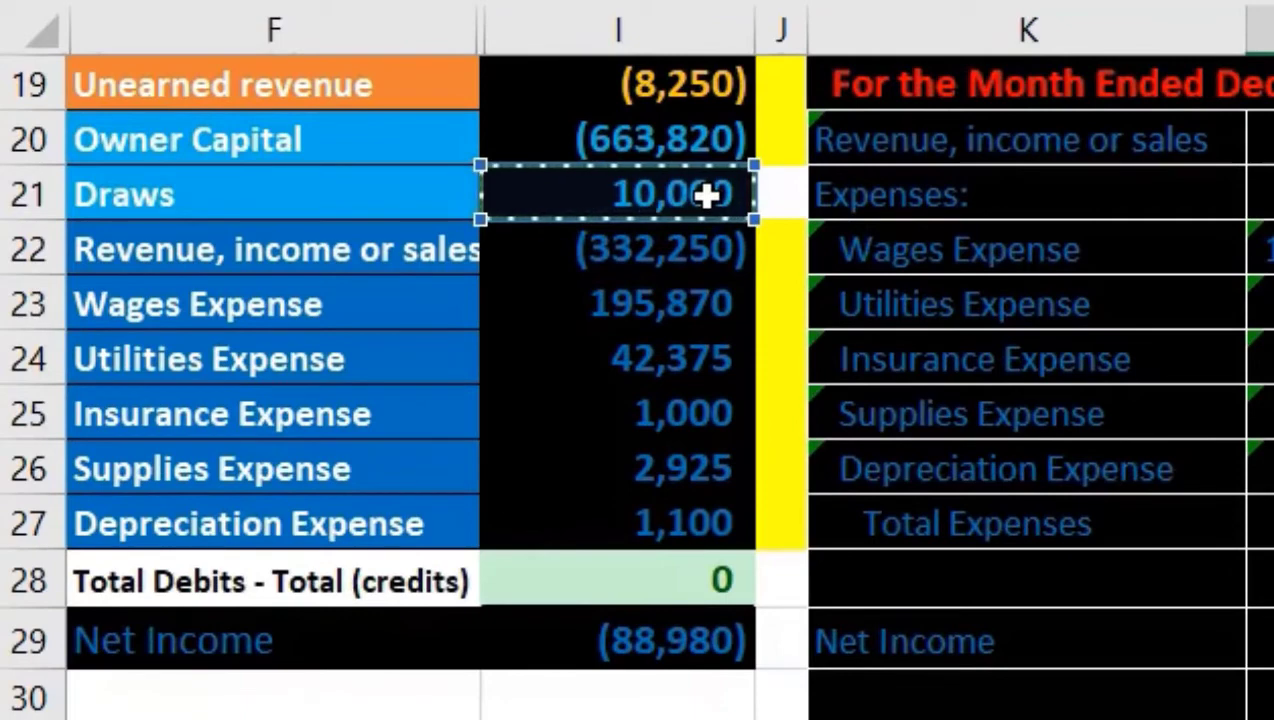
key(Return)
- Add the label Increase in owner's equity in K36 below the draws line
scroll(707, 197, down, 2)
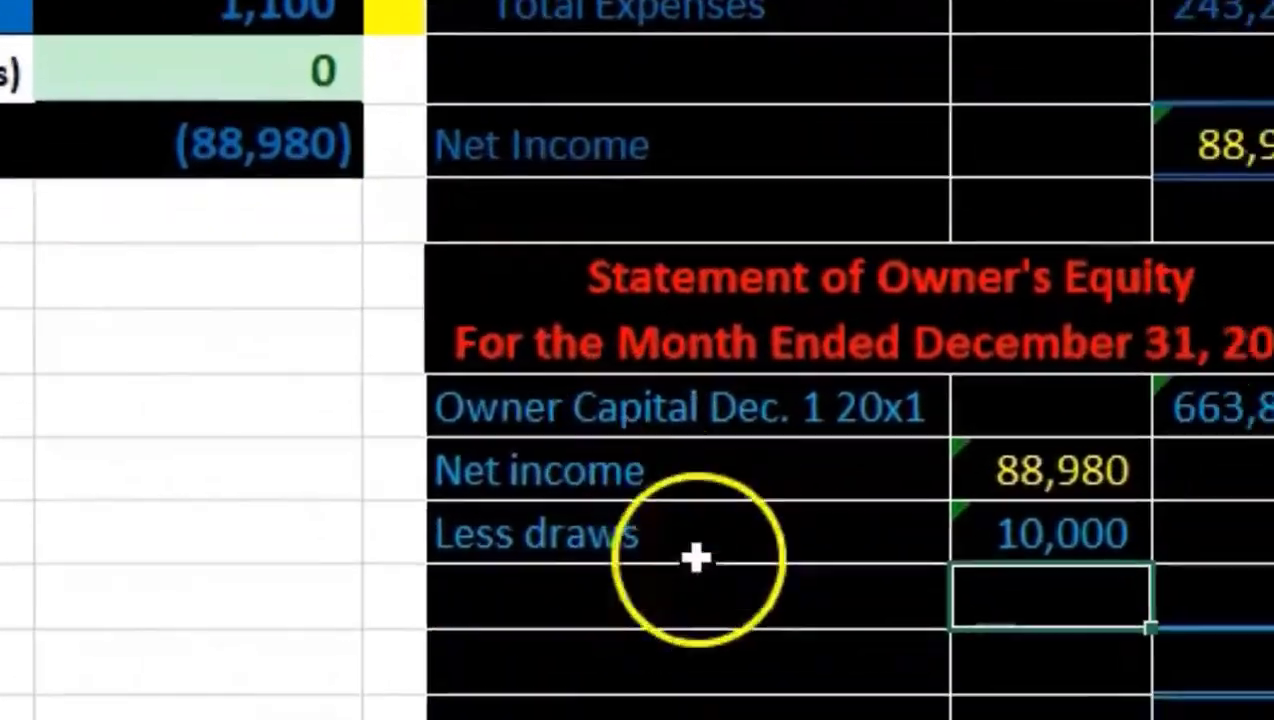
click(666, 585)
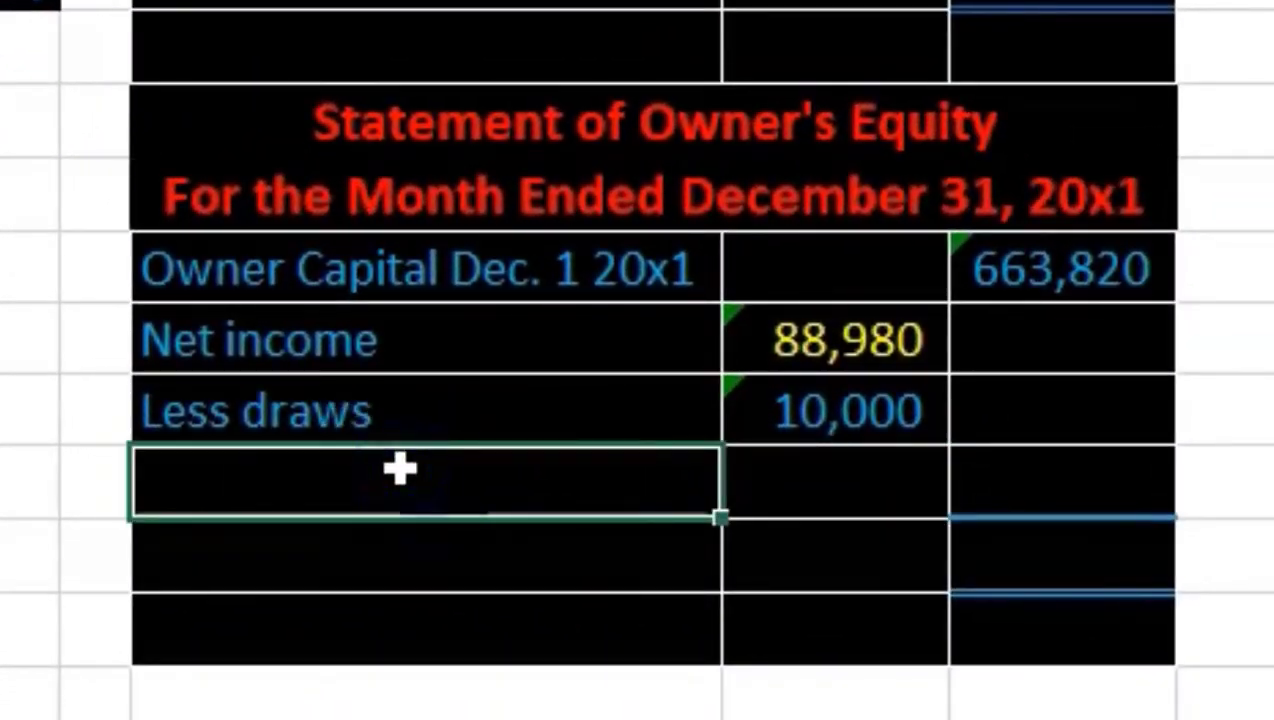
click(375, 482)
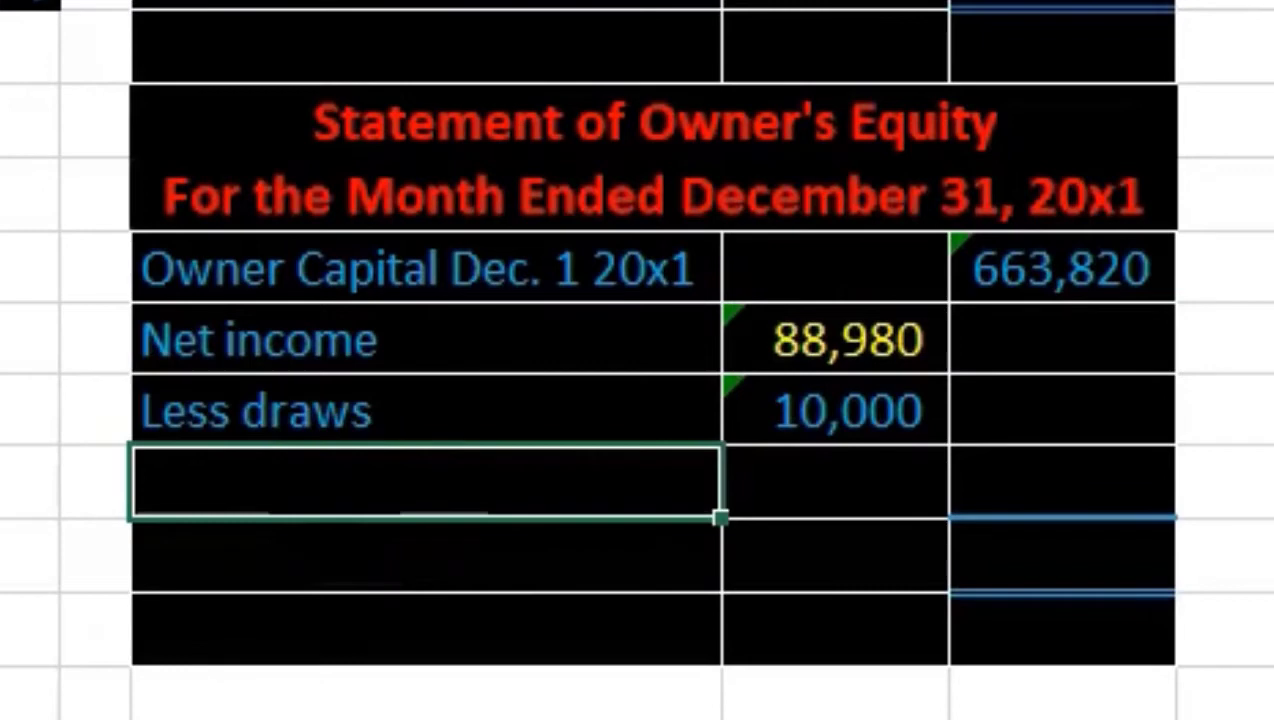
text(Increase in owner's equity)
key(Tab)
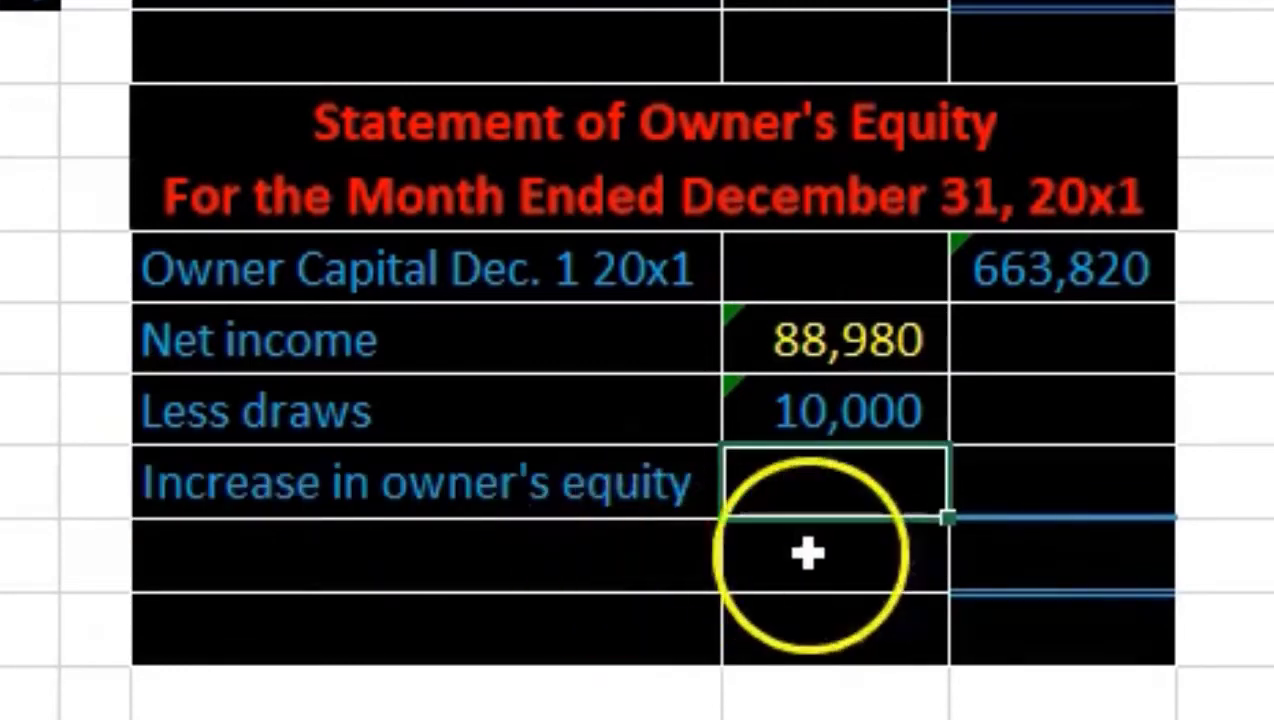
- Calculate the increase in owner's equity in M36 as net income less draws with =L34-L35
click(1058, 495)
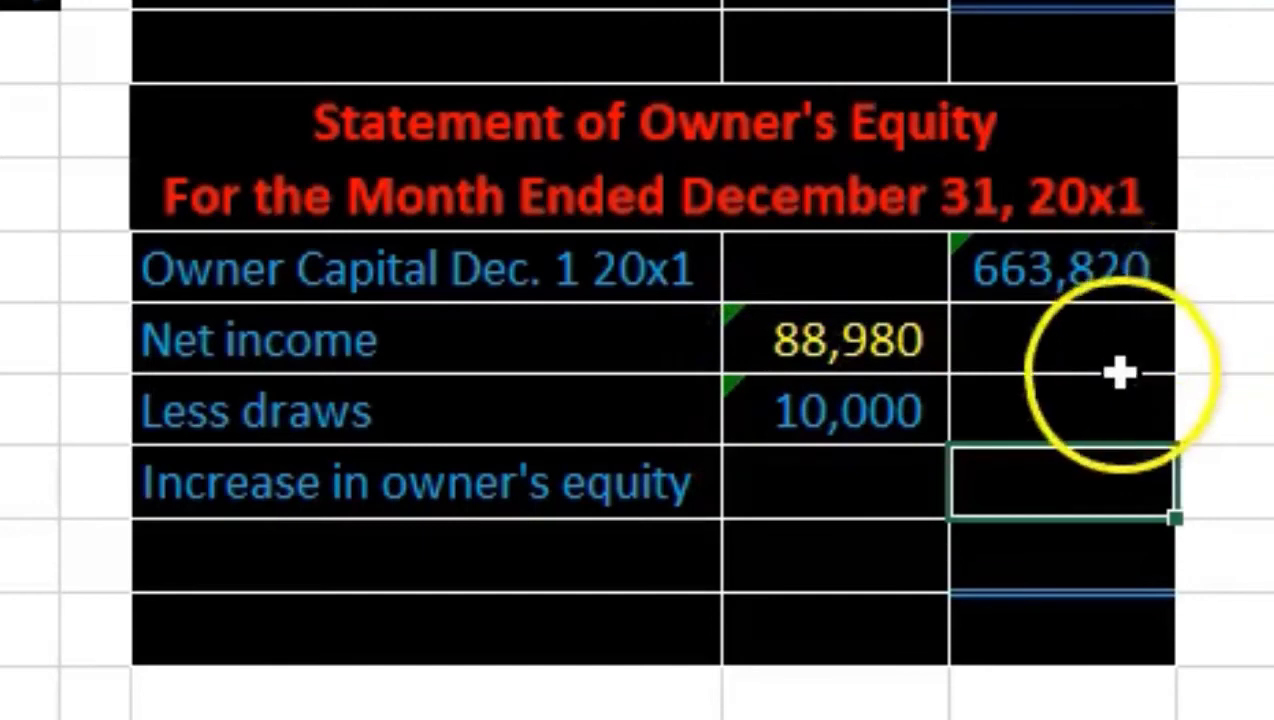
click(1127, 487)
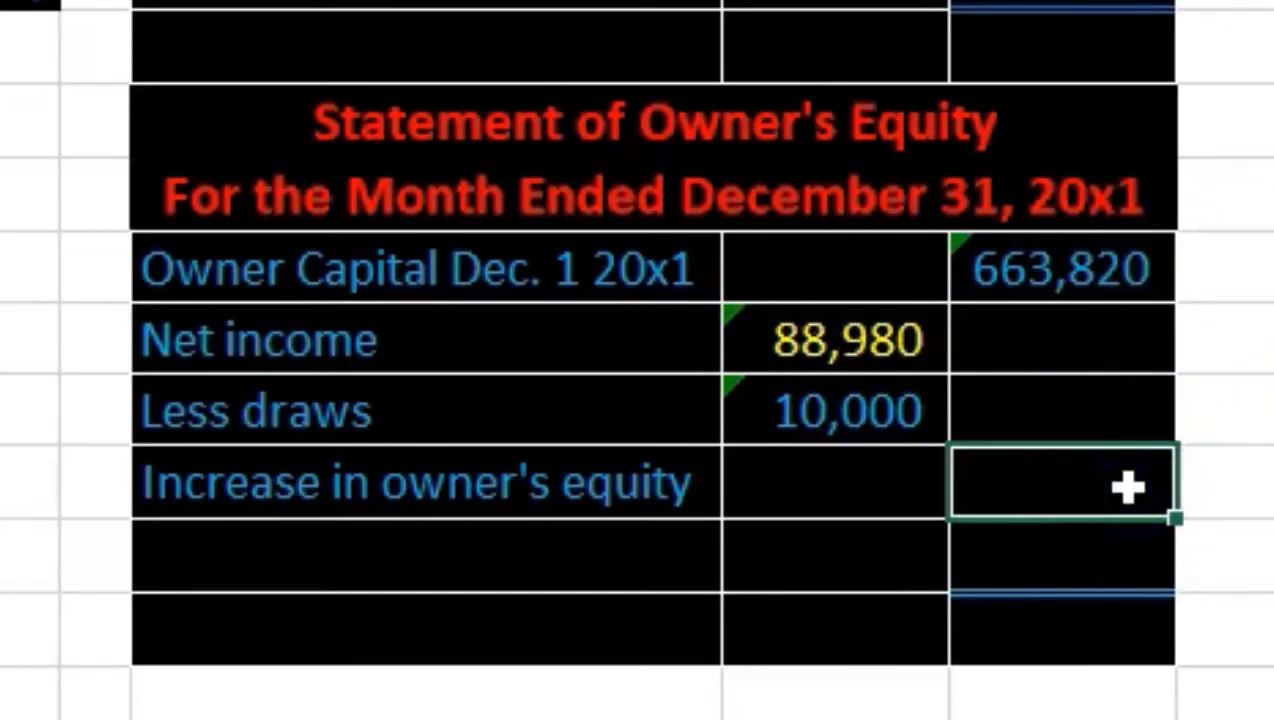
double_click(1130, 488)
text(=)
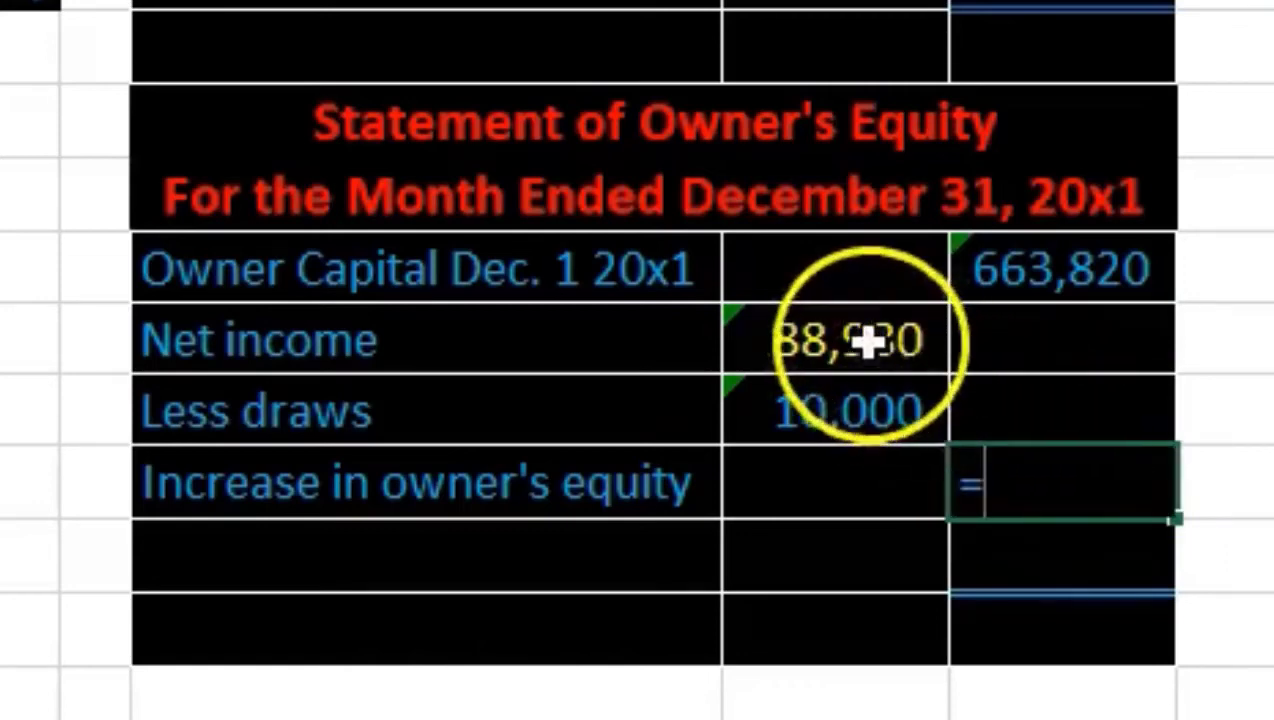
click(855, 340)
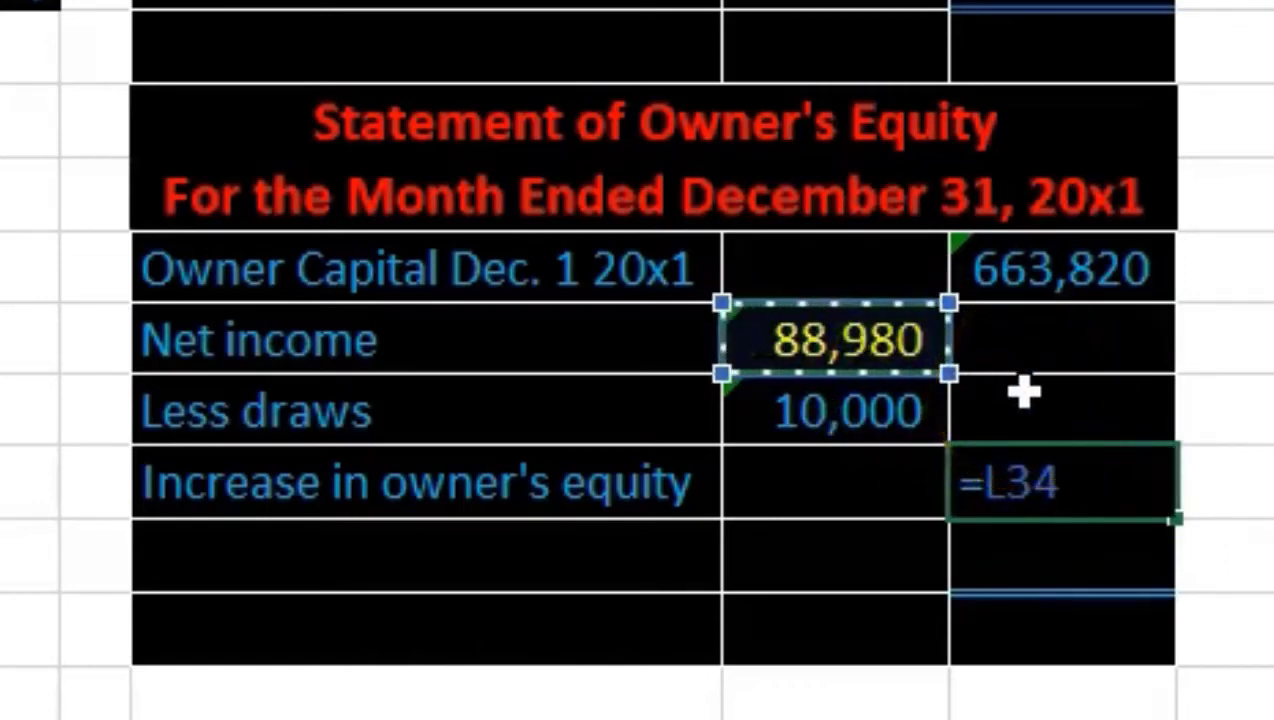
text(-)
click(778, 428)
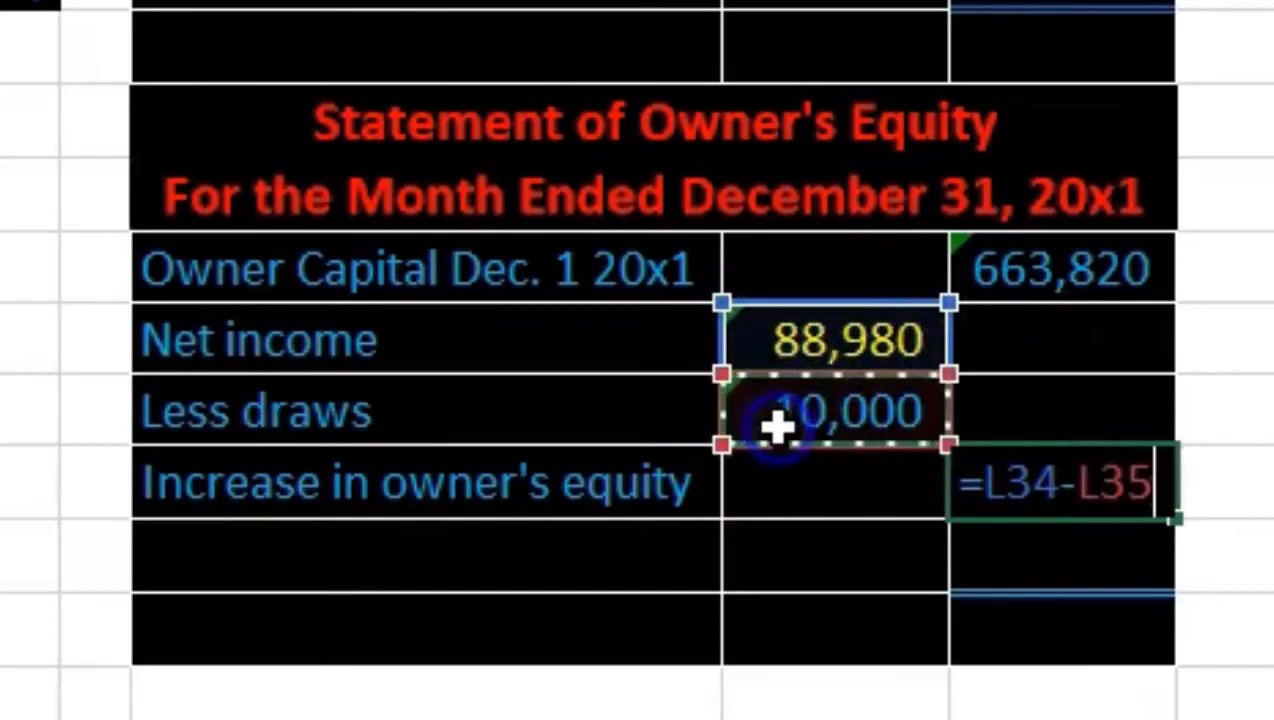
key(Return)
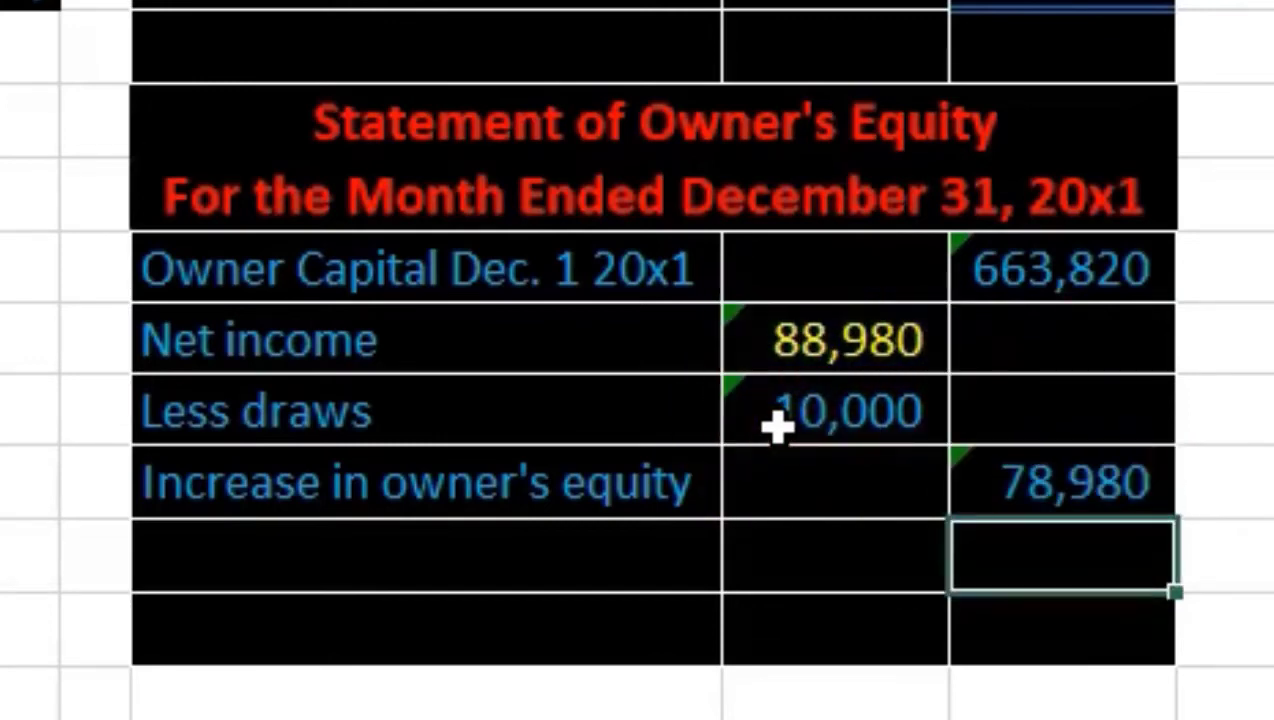